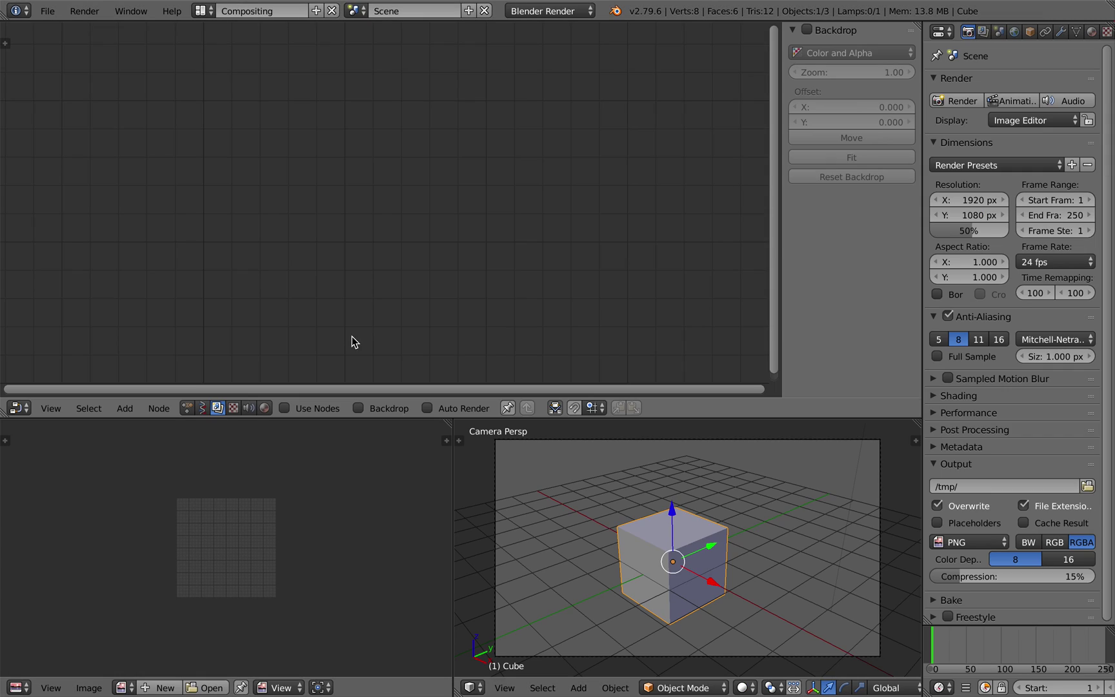
Step: Switch the node editor to the Sverchok node tree and add a Wafel node
{"action": "left_click", "coordinate": [202, 408]}
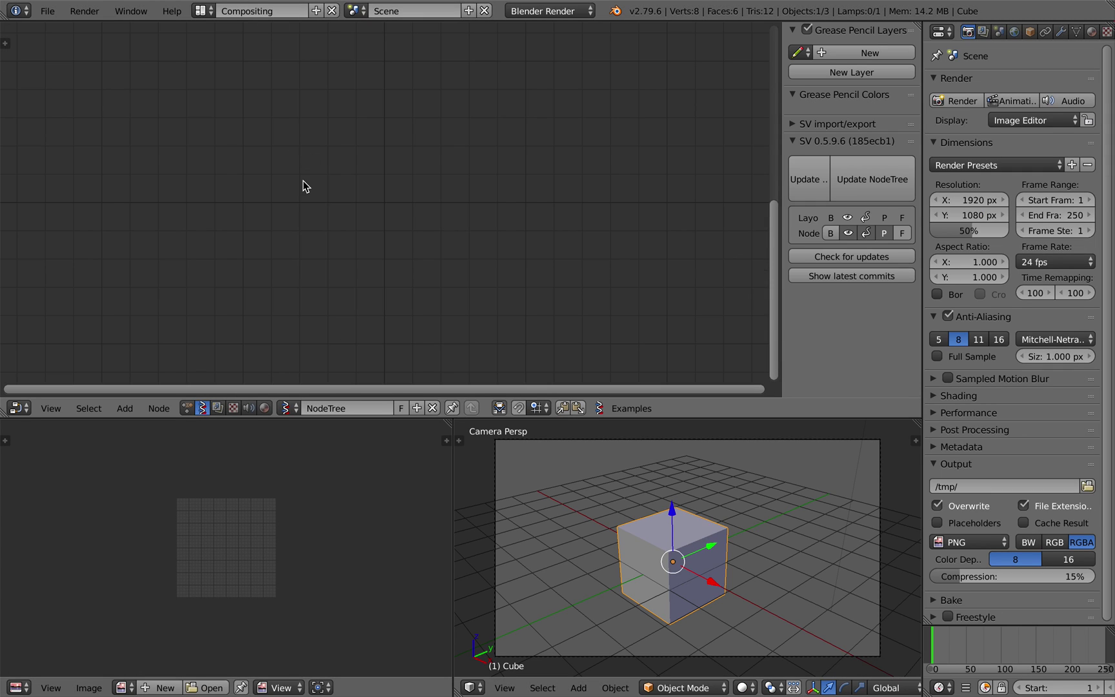
{"action": "key", "text": "alt+space"}
{"action": "type", "text": "wa"}
{"action": "left_click", "coordinate": [325, 211]}
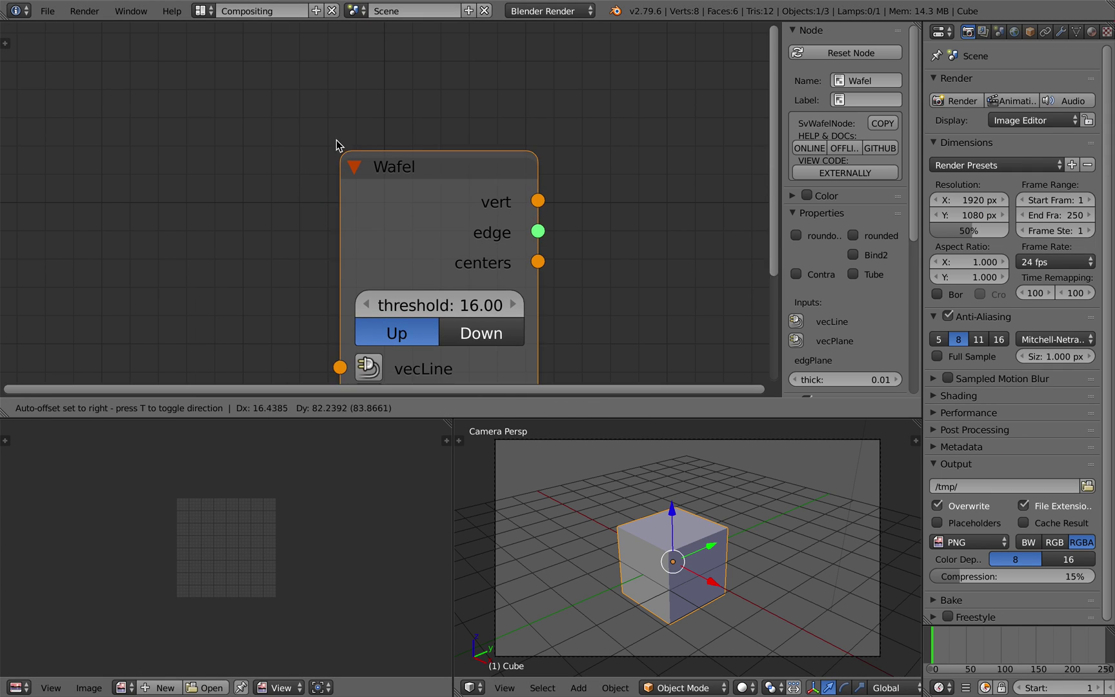
{"action": "left_click", "coordinate": [354, 106]}
Step: Merge the image editor area into the 3D view and delete all objects in the scene
{"action": "left_click_drag", "start_coordinate": [444, 424], "coordinate": [415, 428]}
{"action": "middle_click_drag", "start_coordinate": [522, 506], "coordinate": [523, 502]}
{"action": "key", "text": "a"}
{"action": "key", "text": "a"}
{"action": "key", "text": "x"}
{"action": "left_click", "coordinate": [523, 505]}
{"action": "scroll", "coordinate": [506, 460], "scroll_direction": "up", "scroll_amount": 2}
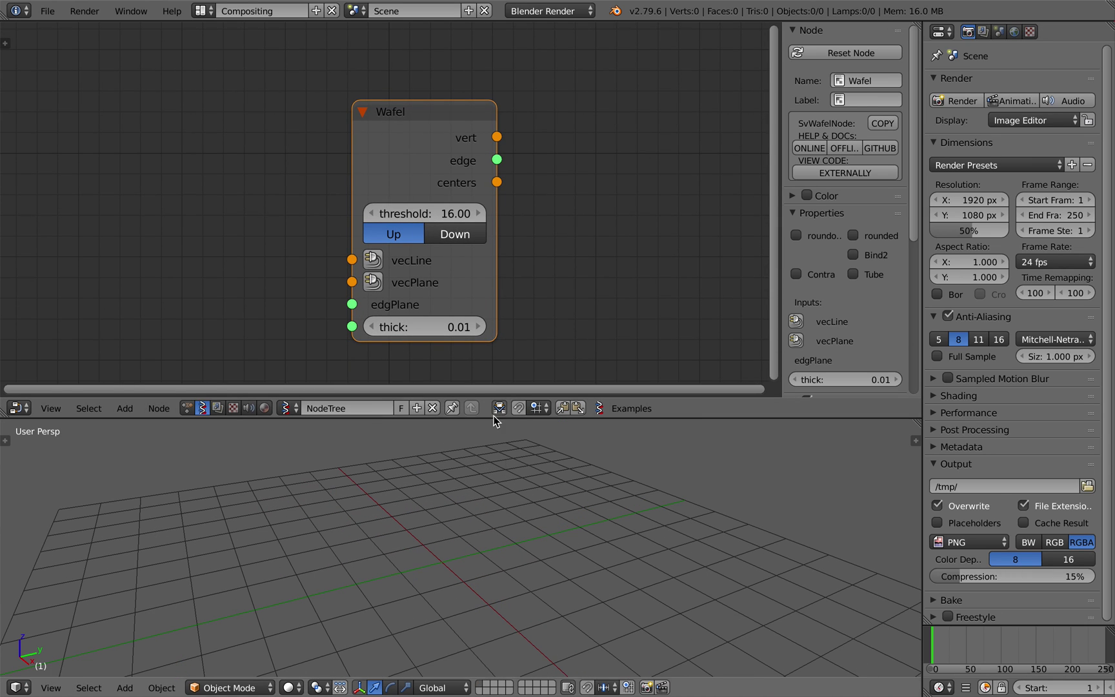
{"action": "scroll", "coordinate": [353, 159], "scroll_direction": "down", "scroll_amount": 2}
{"action": "left_click_drag", "start_coordinate": [352, 243], "coordinate": [256, 184]}
{"action": "left_click_drag", "start_coordinate": [352, 262], "coordinate": [292, 274]}
{"action": "left_click_drag", "start_coordinate": [420, 147], "coordinate": [412, 122]}
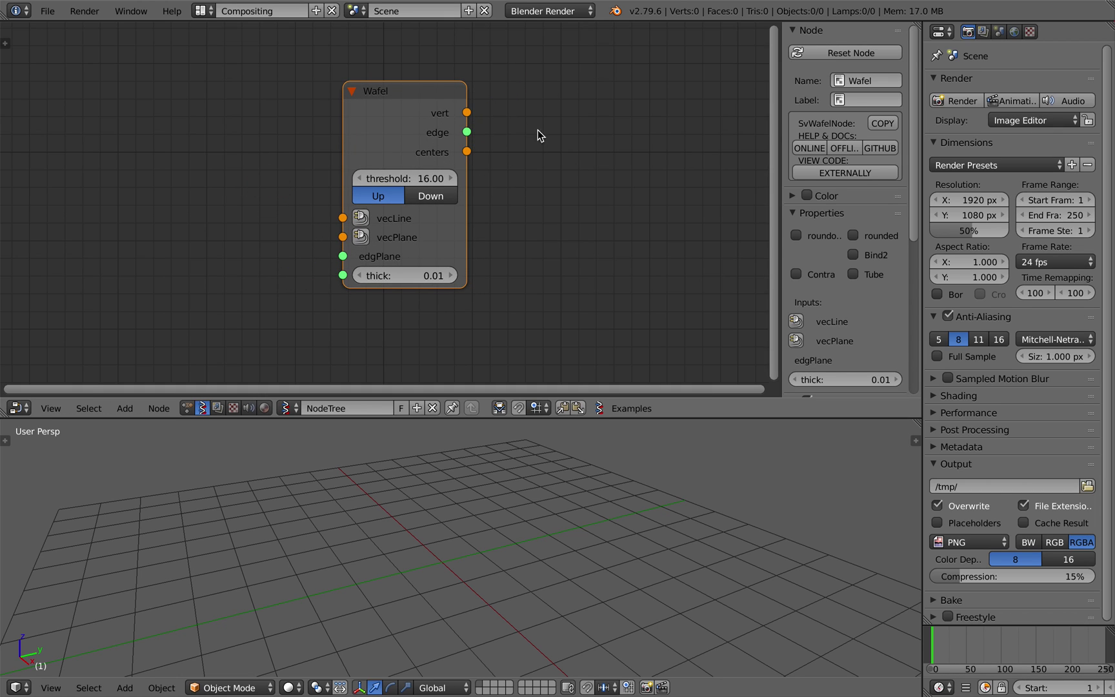
{"action": "left_click_drag", "start_coordinate": [394, 105], "coordinate": [319, 126]}
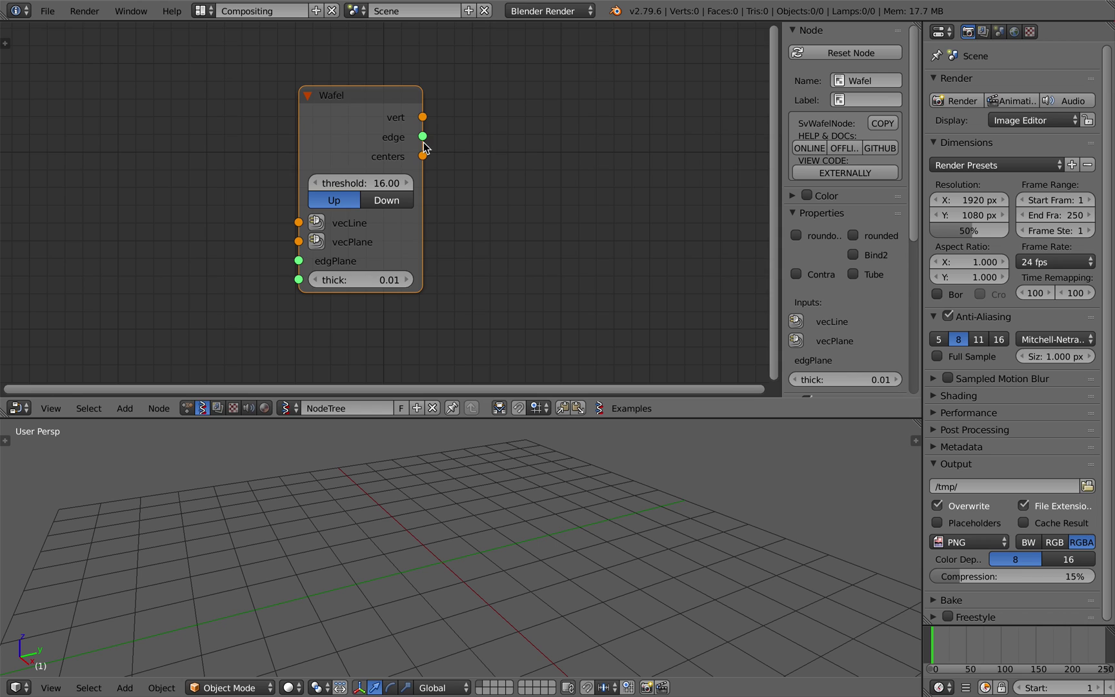
{"action": "mouse_move", "coordinate": [369, 133]}
{"action": "left_mouse_down"}
{"action": "mouse_move", "coordinate": [376, 143]}
{"action": "mouse_move", "coordinate": [368, 116]}
{"action": "left_mouse_up"}
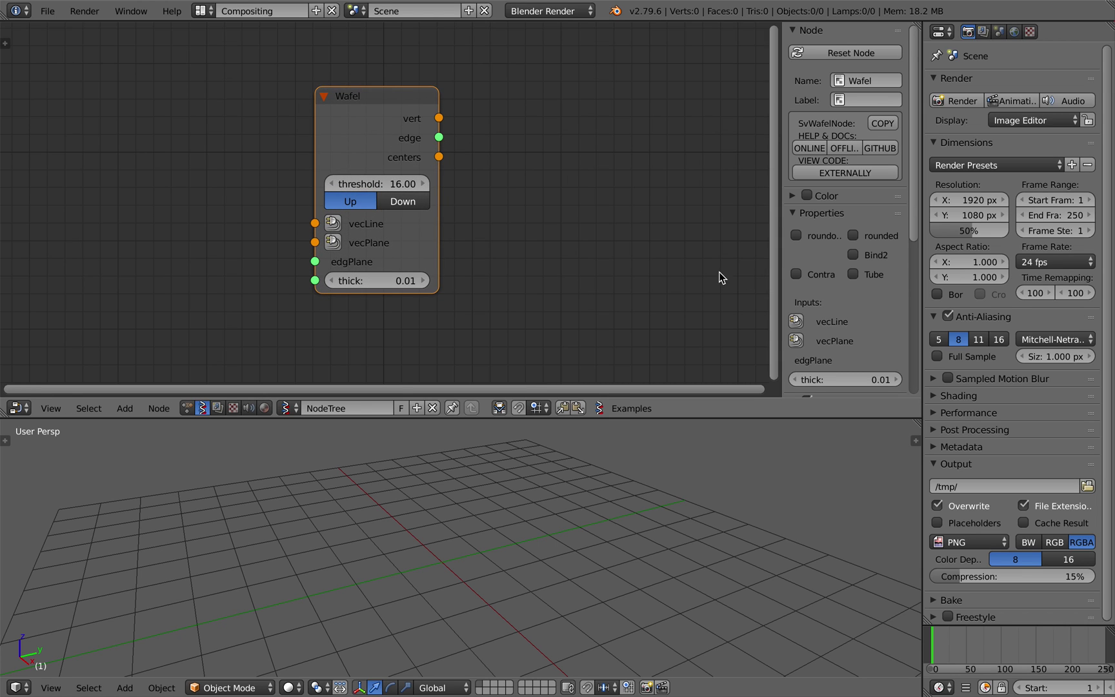
Step: Widen the node properties sidebar so its option labels are fully readable, and make the node editor slightly taller
{"action": "left_click_drag", "start_coordinate": [784, 258], "coordinate": [745, 260]}
{"action": "scroll", "coordinate": [532, 269], "scroll_direction": "down", "scroll_amount": 1}
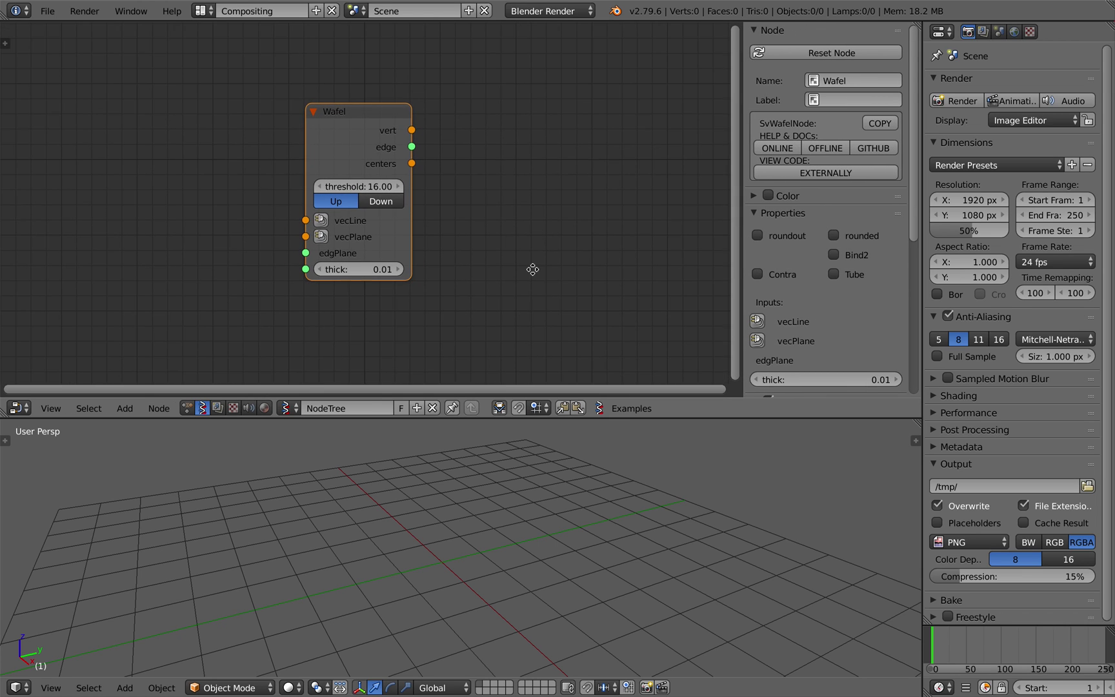
{"action": "left_click_drag", "start_coordinate": [742, 356], "coordinate": [703, 355]}
{"action": "scroll", "coordinate": [538, 305], "scroll_direction": "up", "scroll_amount": 1}
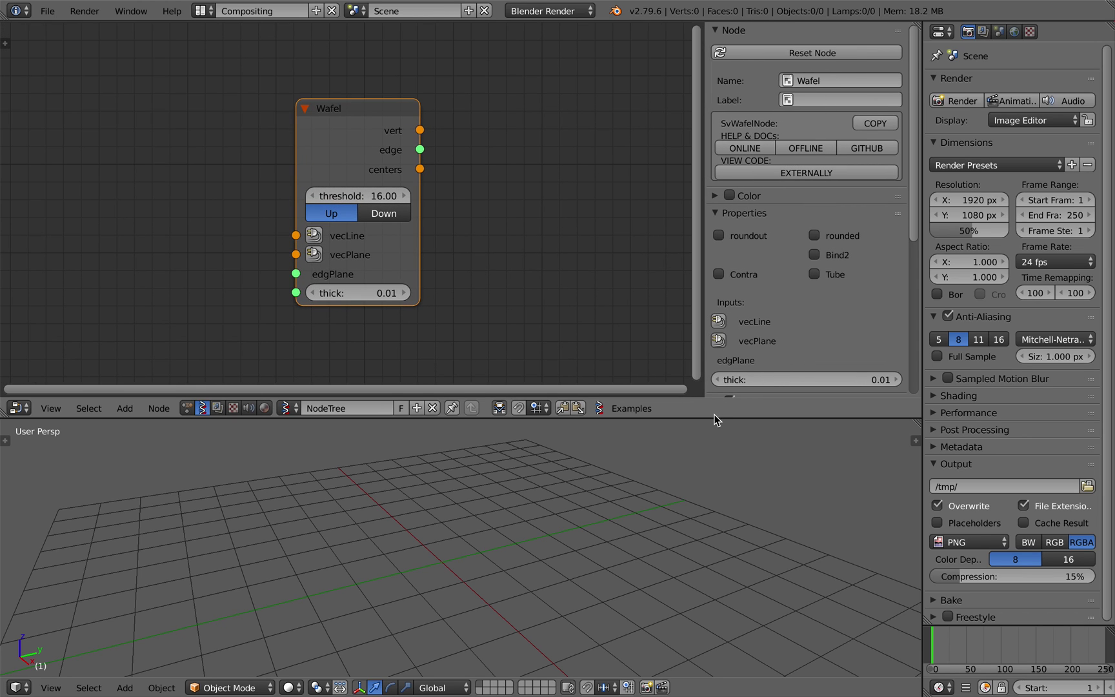
{"action": "left_click_drag", "start_coordinate": [714, 419], "coordinate": [710, 425]}
{"action": "middle_click_drag", "start_coordinate": [497, 251], "coordinate": [500, 222]}
{"action": "scroll", "coordinate": [483, 239], "scroll_direction": "up", "scroll_amount": 2}
{"action": "left_click_drag", "start_coordinate": [360, 112], "coordinate": [392, 115]}
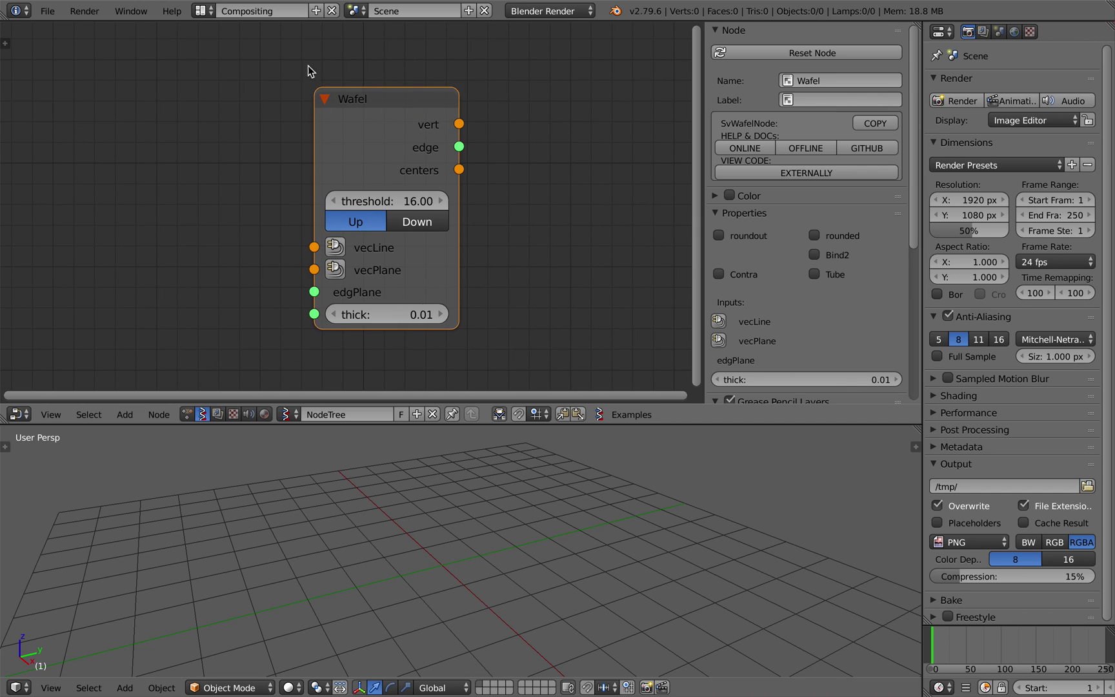
{"action": "middle_click_drag", "start_coordinate": [323, 82], "coordinate": [365, 76]}
{"action": "left_click_drag", "start_coordinate": [388, 123], "coordinate": [352, 137]}
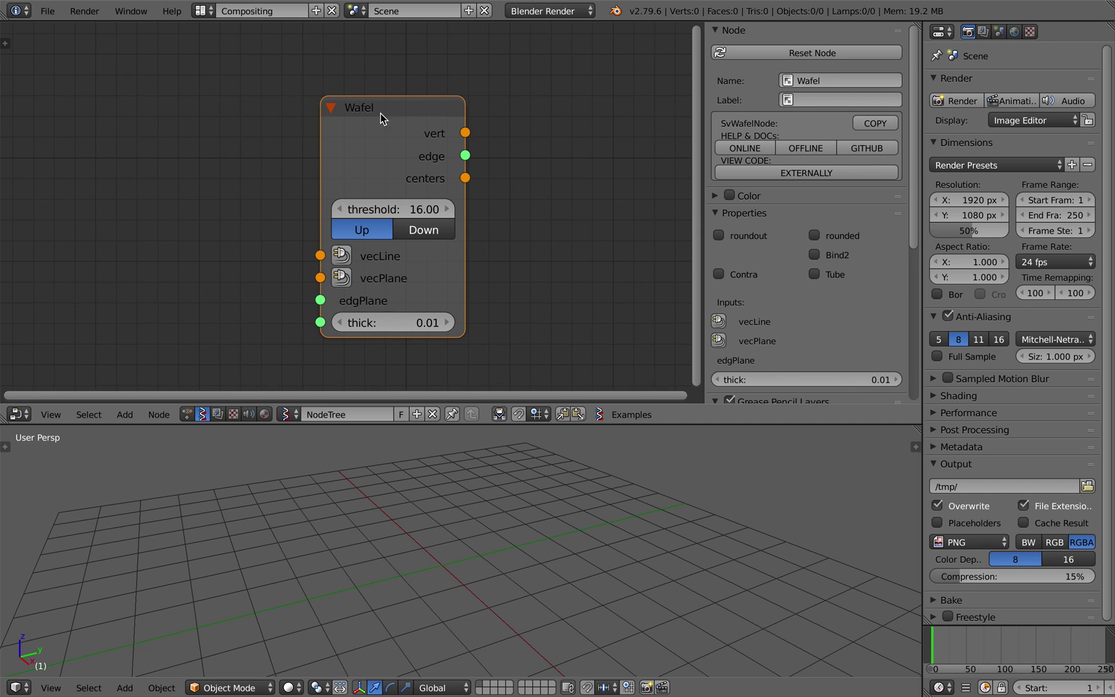
{"action": "scroll", "coordinate": [413, 90], "scroll_direction": "down", "scroll_amount": 1}
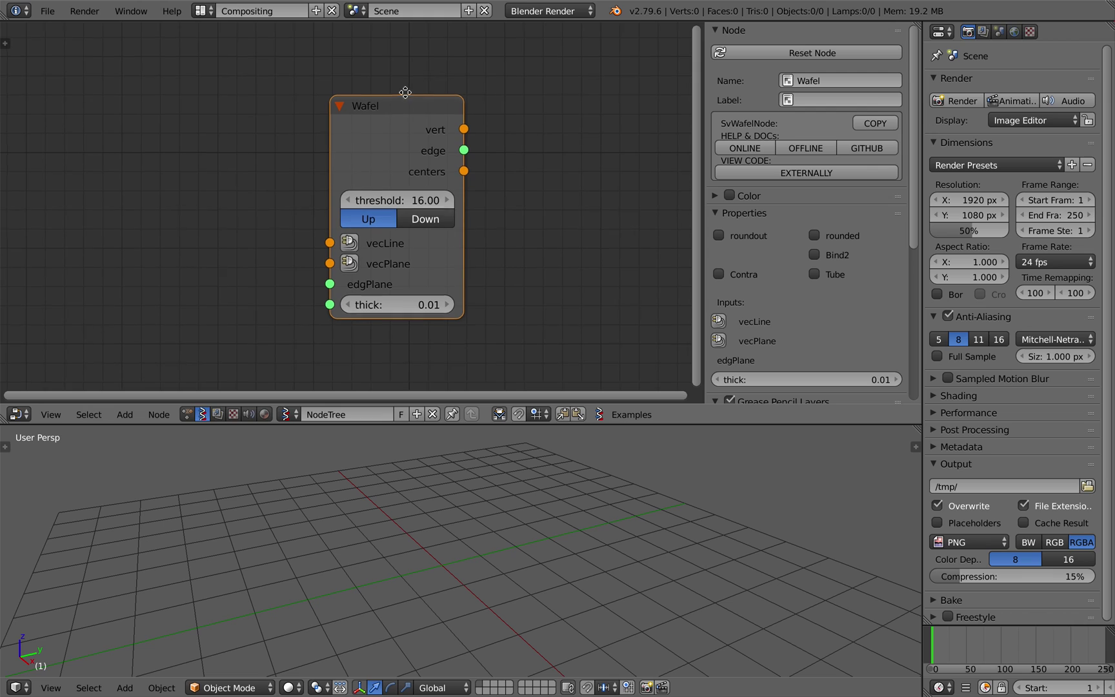
Step: Open the Wafel node's online documentation in the browser and read its Functionality and Inputs sections
{"action": "left_click", "coordinate": [765, 149]}
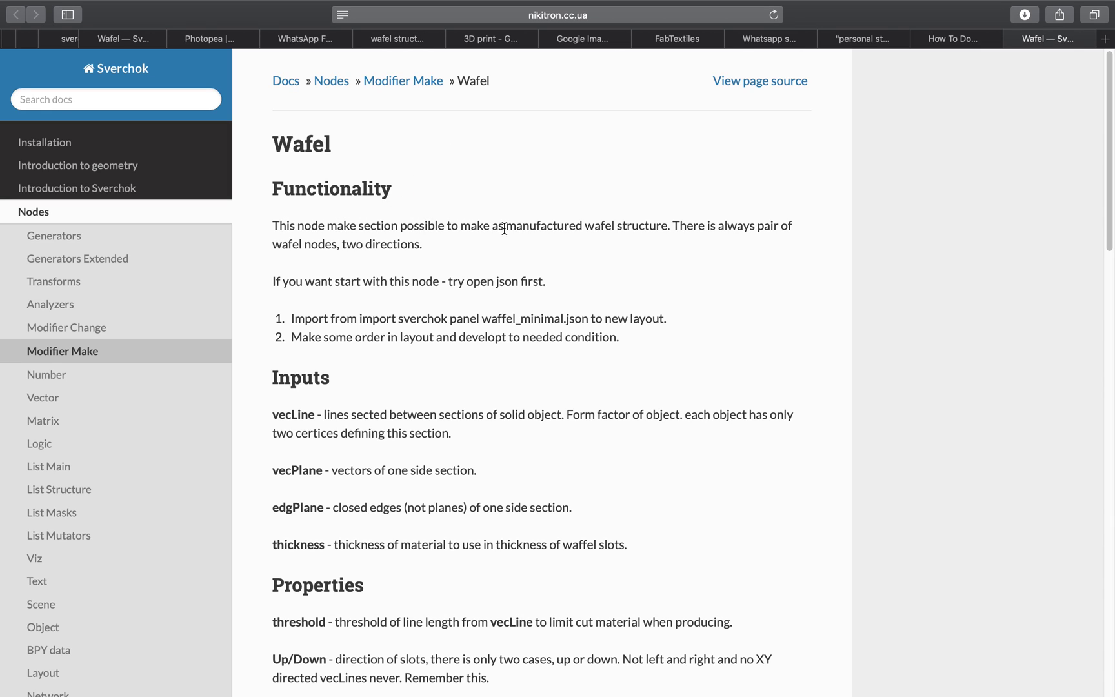
{"action": "left_click_drag", "start_coordinate": [584, 224], "coordinate": [668, 225]}
{"action": "scroll", "coordinate": [578, 280], "scroll_direction": "down", "scroll_amount": 3}
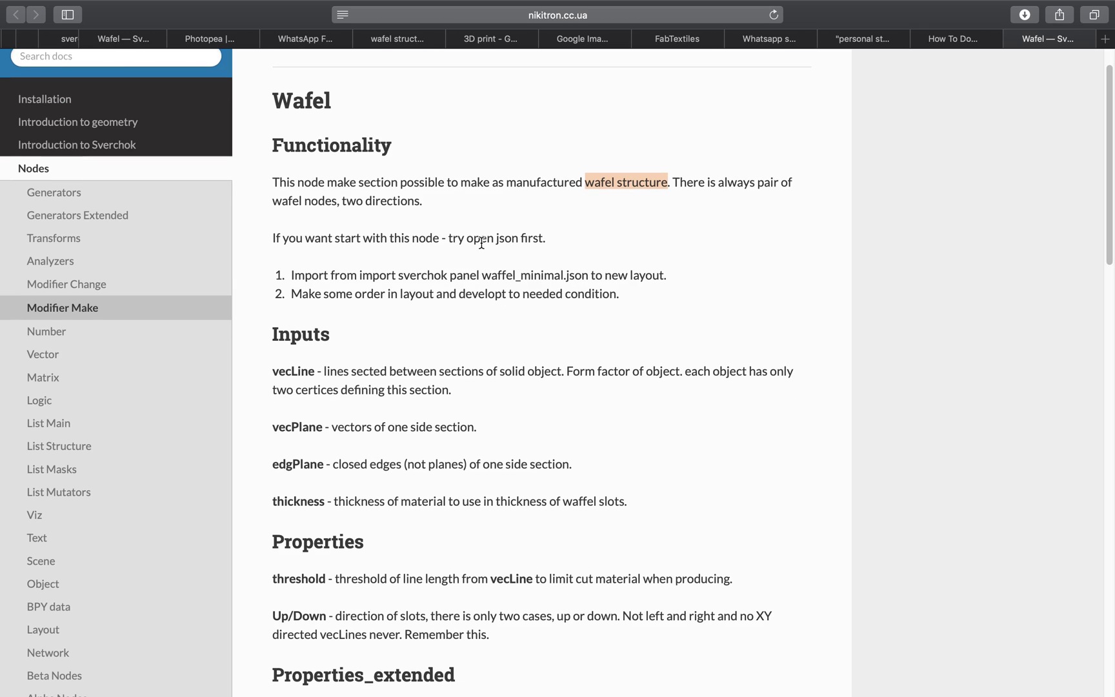
{"action": "left_click_drag", "start_coordinate": [485, 278], "coordinate": [589, 271]}
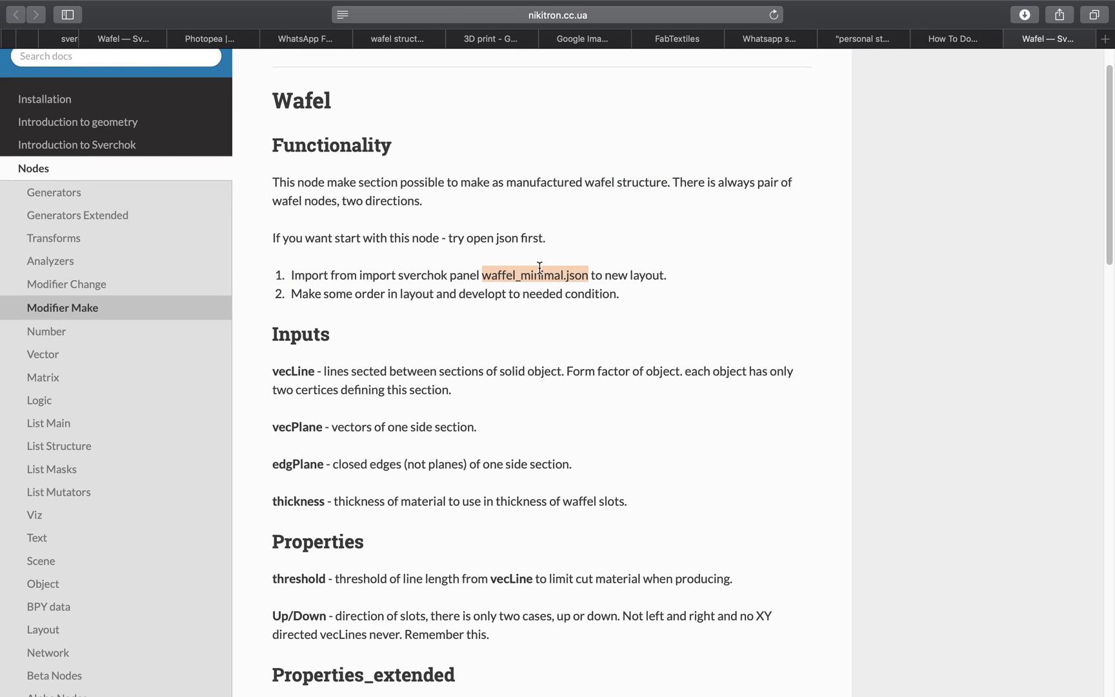
{"action": "scroll", "coordinate": [427, 342], "scroll_direction": "down", "scroll_amount": 2}
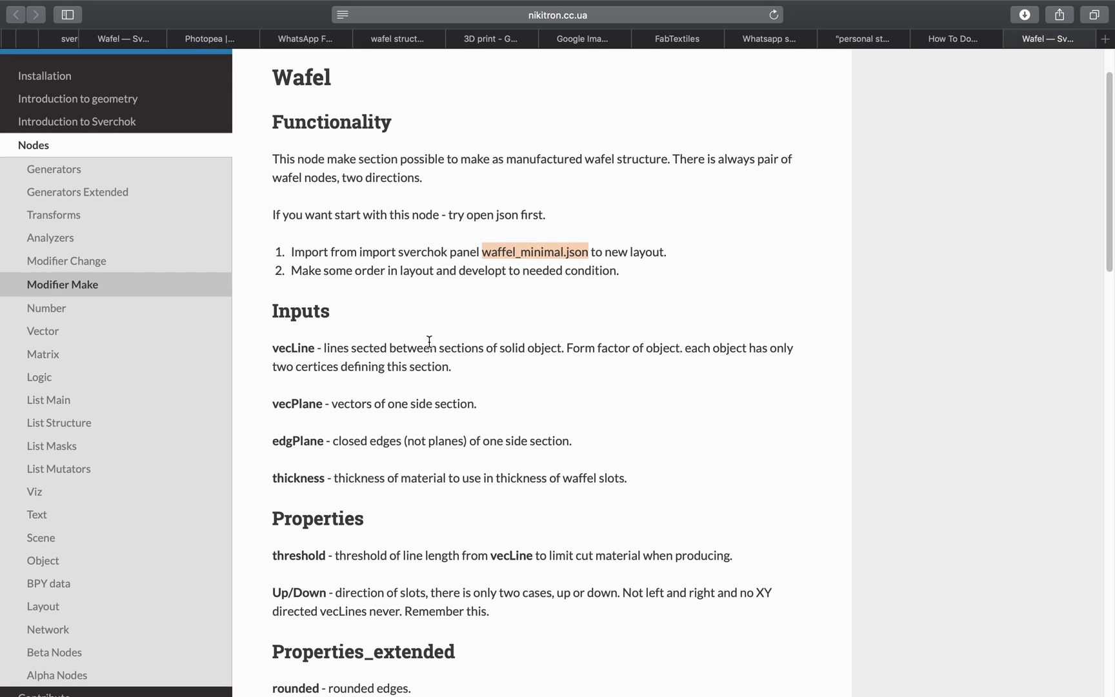
{"action": "scroll", "coordinate": [436, 329], "scroll_direction": "down", "scroll_amount": 4}
{"action": "left_click_drag", "start_coordinate": [271, 281], "coordinate": [418, 398]}
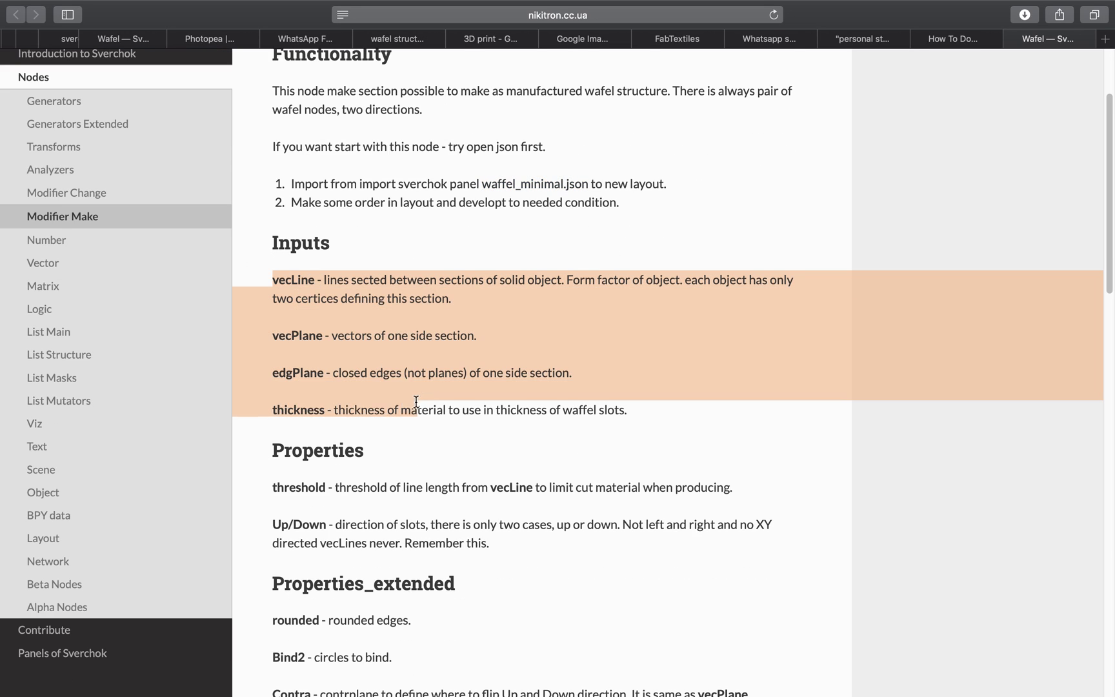
Step: Examine the Wafel page's outputs, notes and example node layouts, and locate the waffel_minimal.json reference in the Functionality section
{"action": "scroll", "coordinate": [361, 349], "scroll_direction": "down", "scroll_amount": 8}
{"action": "scroll", "coordinate": [335, 316], "scroll_direction": "down", "scroll_amount": 12}
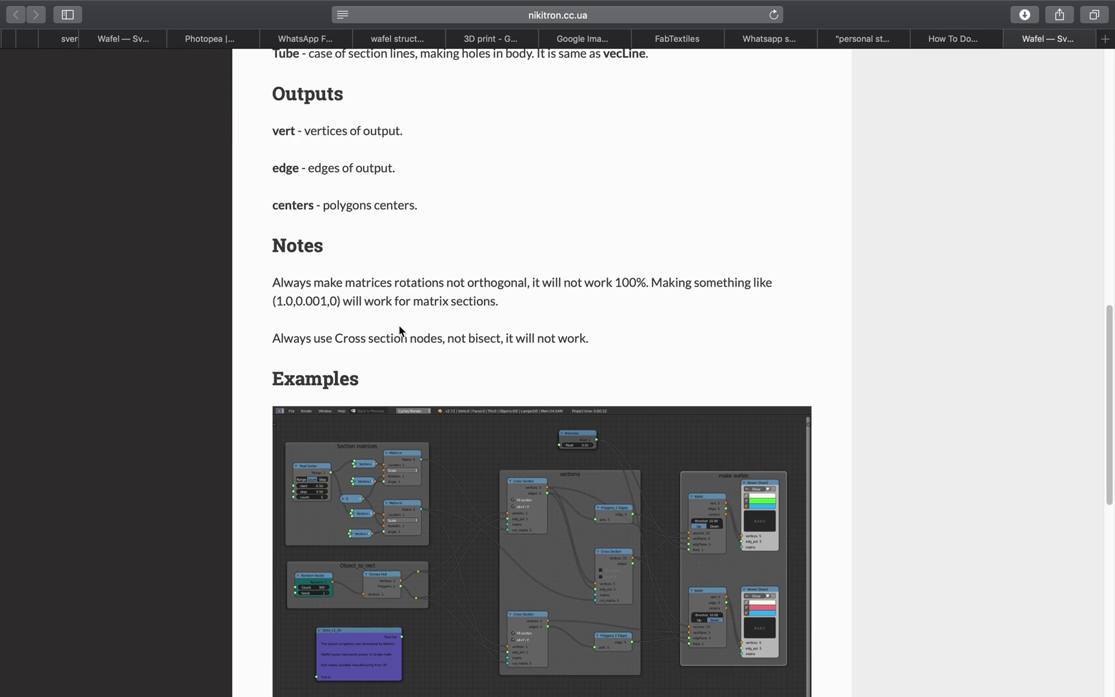
{"action": "scroll", "coordinate": [505, 349], "scroll_direction": "down", "scroll_amount": 10}
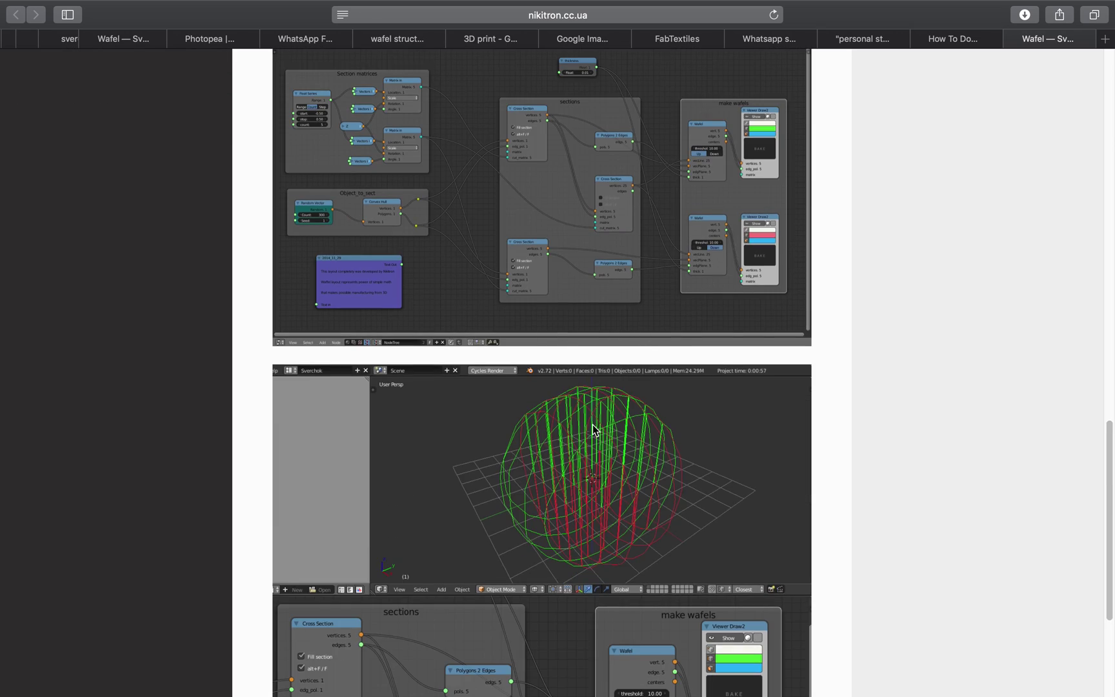
{"action": "scroll", "coordinate": [589, 454], "scroll_direction": "up", "scroll_amount": 8}
{"action": "scroll", "coordinate": [576, 396], "scroll_direction": "down", "scroll_amount": 3}
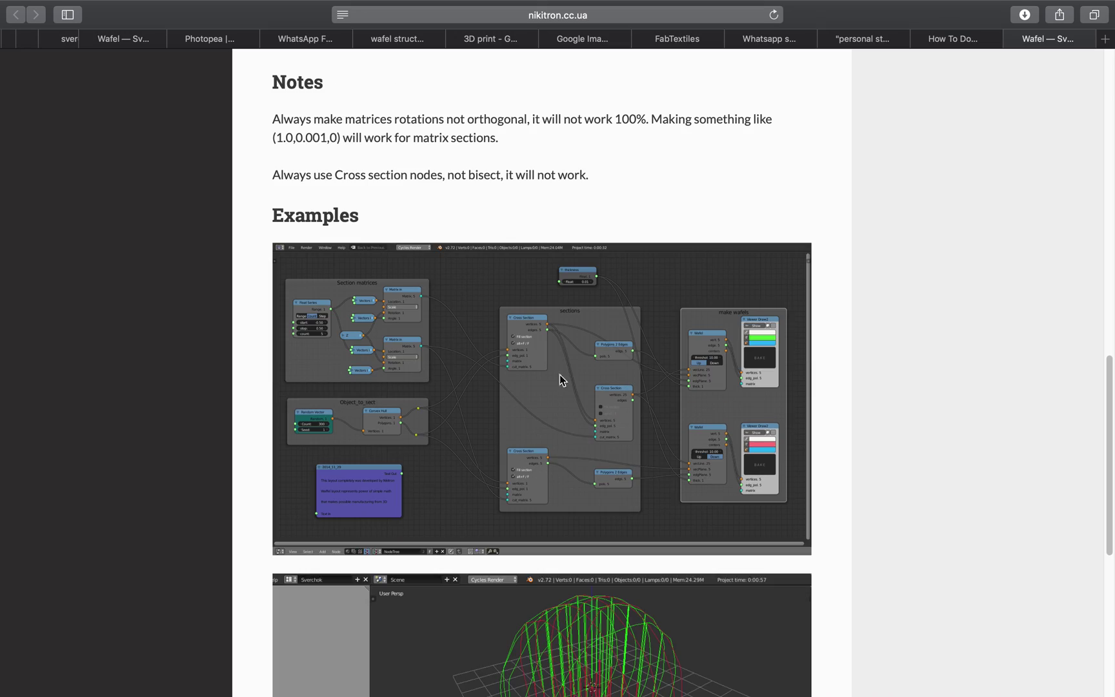
{"action": "scroll", "coordinate": [541, 383], "scroll_direction": "down", "scroll_amount": 2}
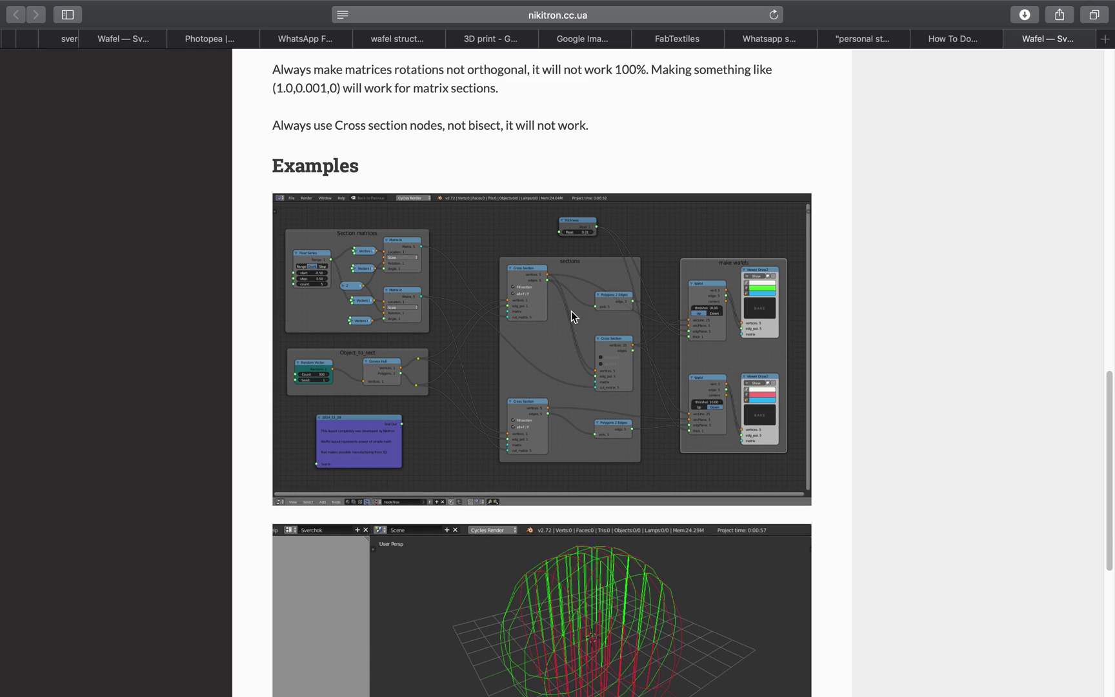
{"action": "scroll", "coordinate": [618, 322], "scroll_direction": "down", "scroll_amount": 1}
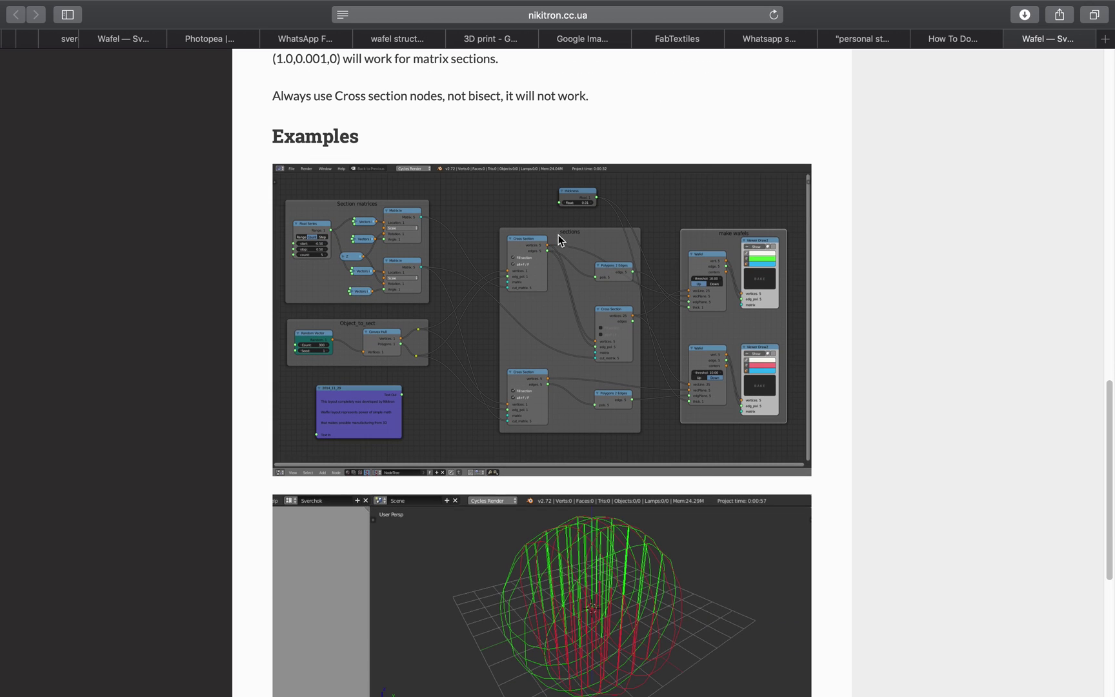
{"action": "scroll", "coordinate": [558, 241], "scroll_direction": "down", "scroll_amount": 5}
{"action": "scroll", "coordinate": [532, 389], "scroll_direction": "up", "scroll_amount": 15}
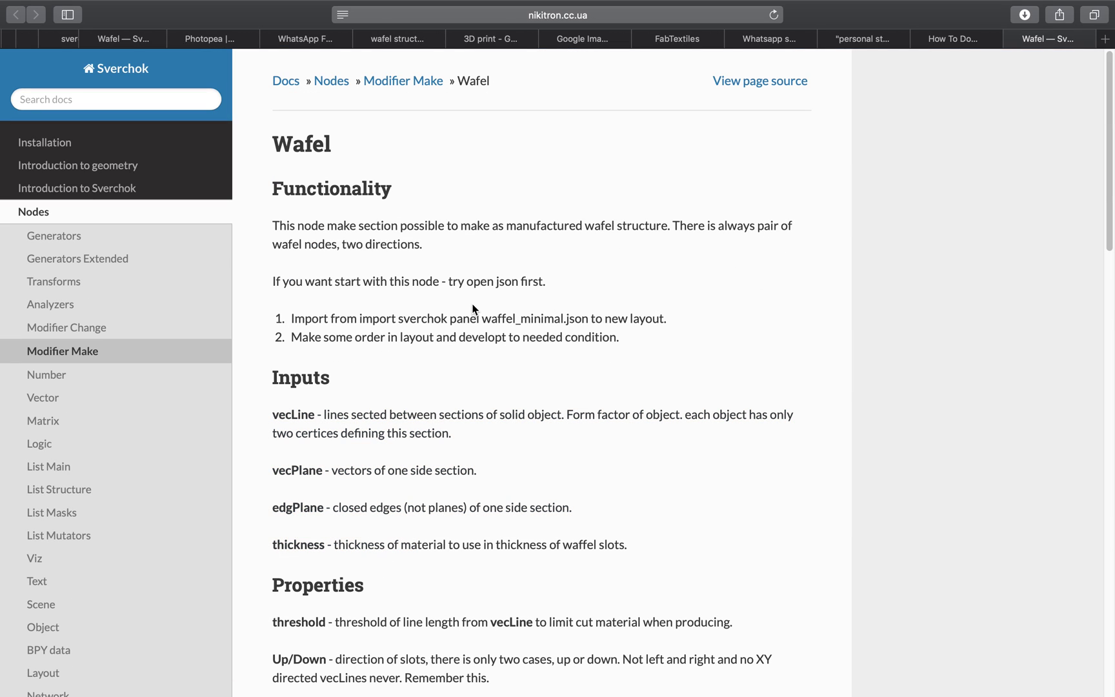
{"action": "left_click_drag", "start_coordinate": [481, 319], "coordinate": [587, 319]}
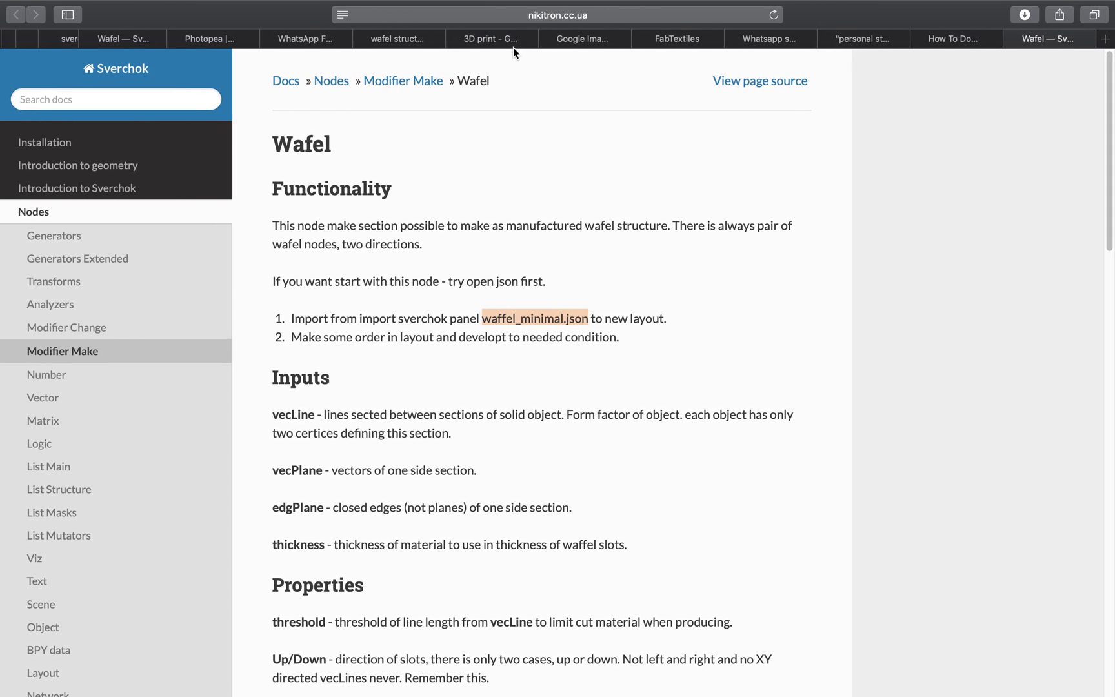
Step: Browse the already open Google Images results for "wafel structure 3D print"
{"action": "left_click", "coordinate": [488, 40]}
{"action": "left_click", "coordinate": [401, 41]}
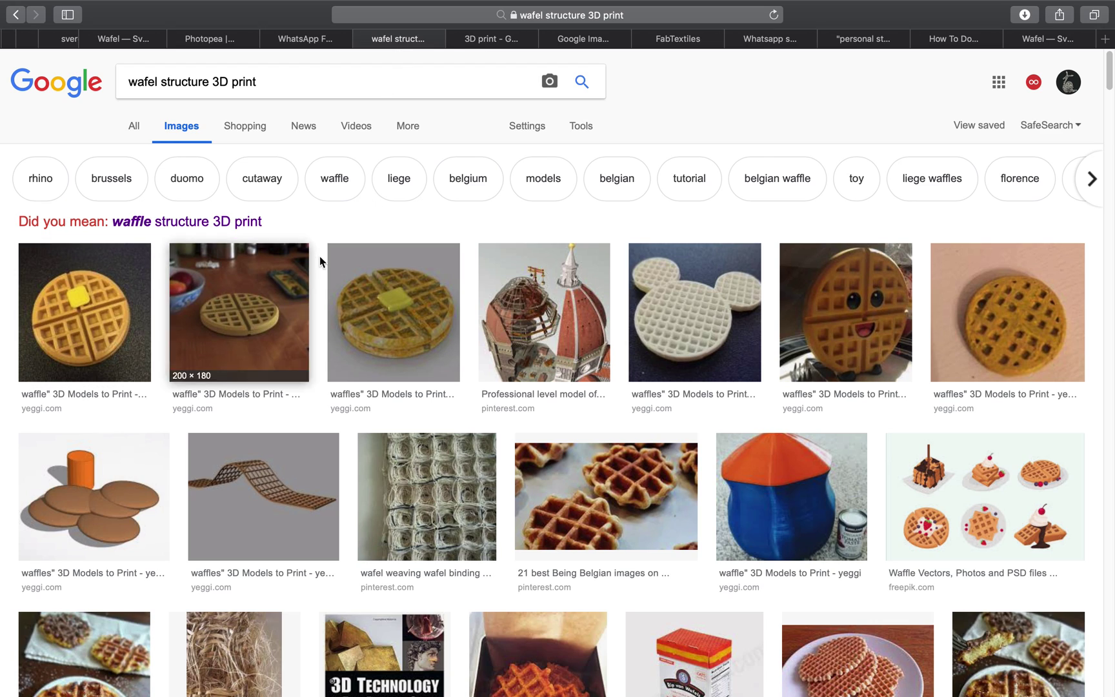
{"action": "left_click_drag", "start_coordinate": [127, 81], "coordinate": [257, 82]}
{"action": "left_click", "coordinate": [262, 81]}
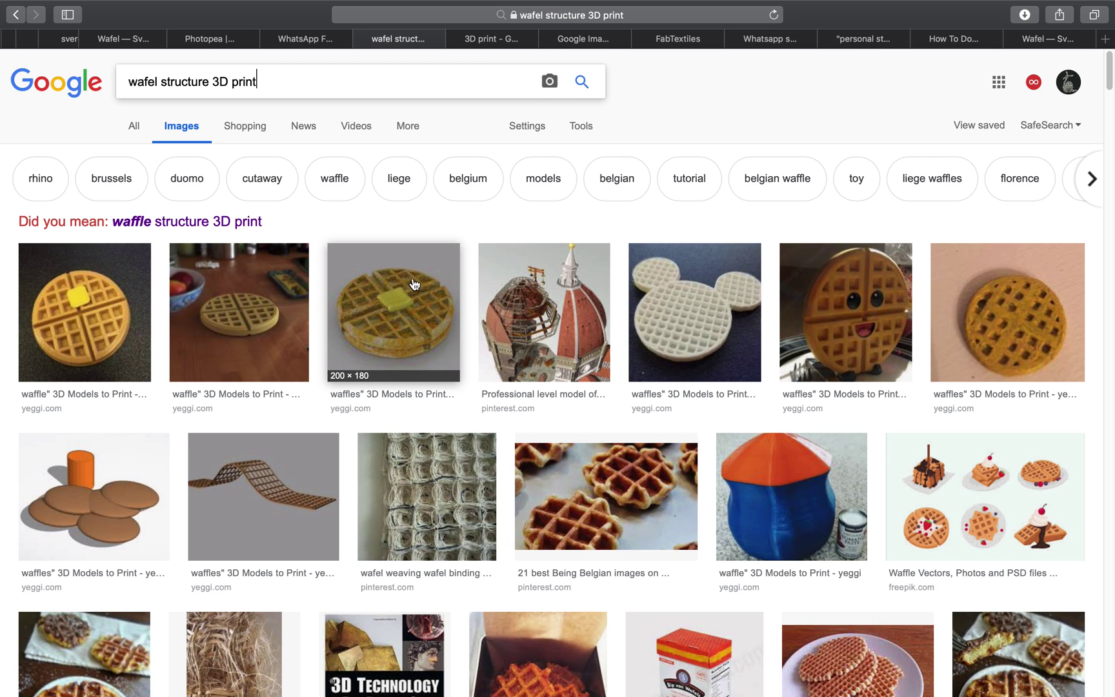
{"action": "scroll", "coordinate": [361, 277], "scroll_direction": "down", "scroll_amount": 2}
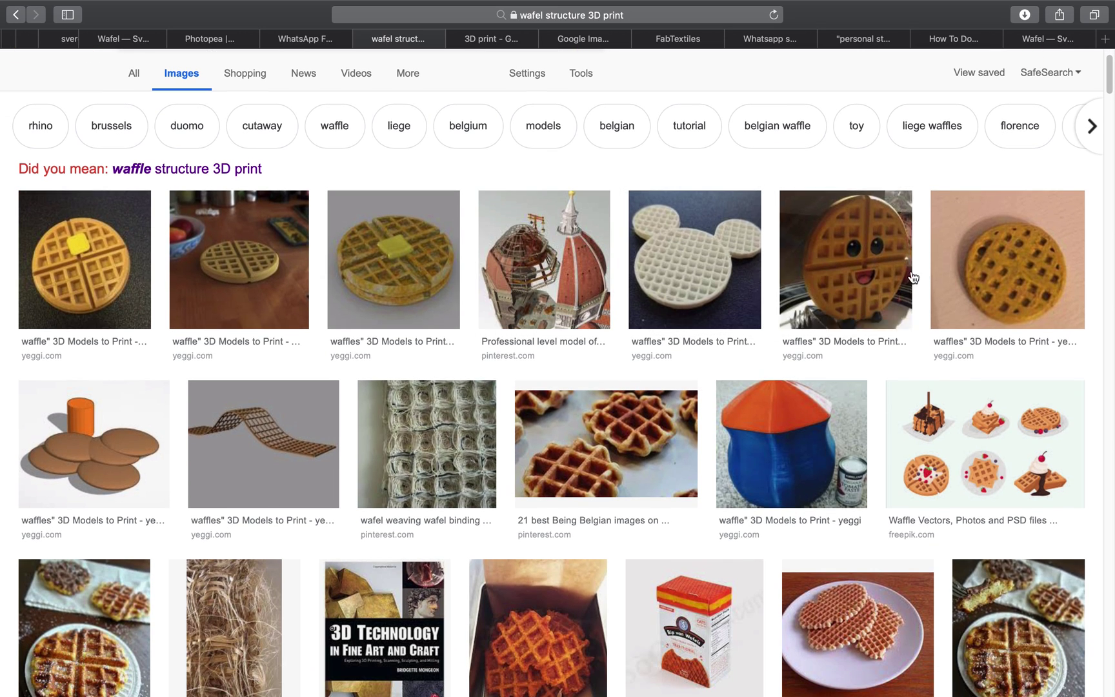
{"action": "scroll", "coordinate": [1023, 258], "scroll_direction": "down", "scroll_amount": 1}
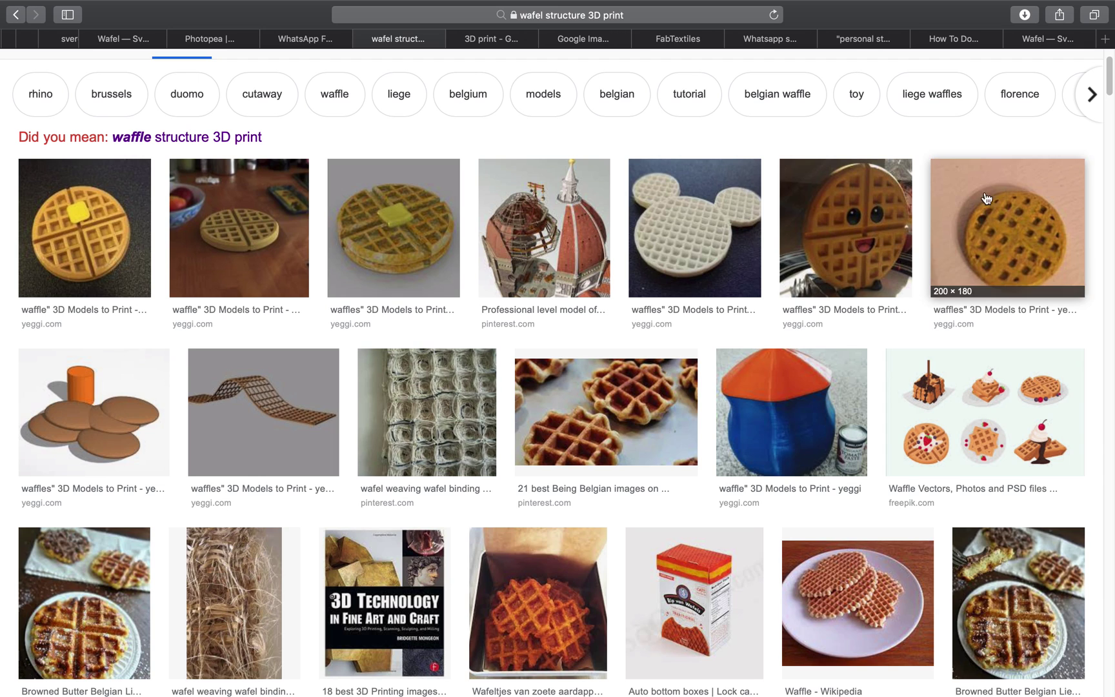
{"action": "scroll", "coordinate": [440, 292], "scroll_direction": "down", "scroll_amount": 5}
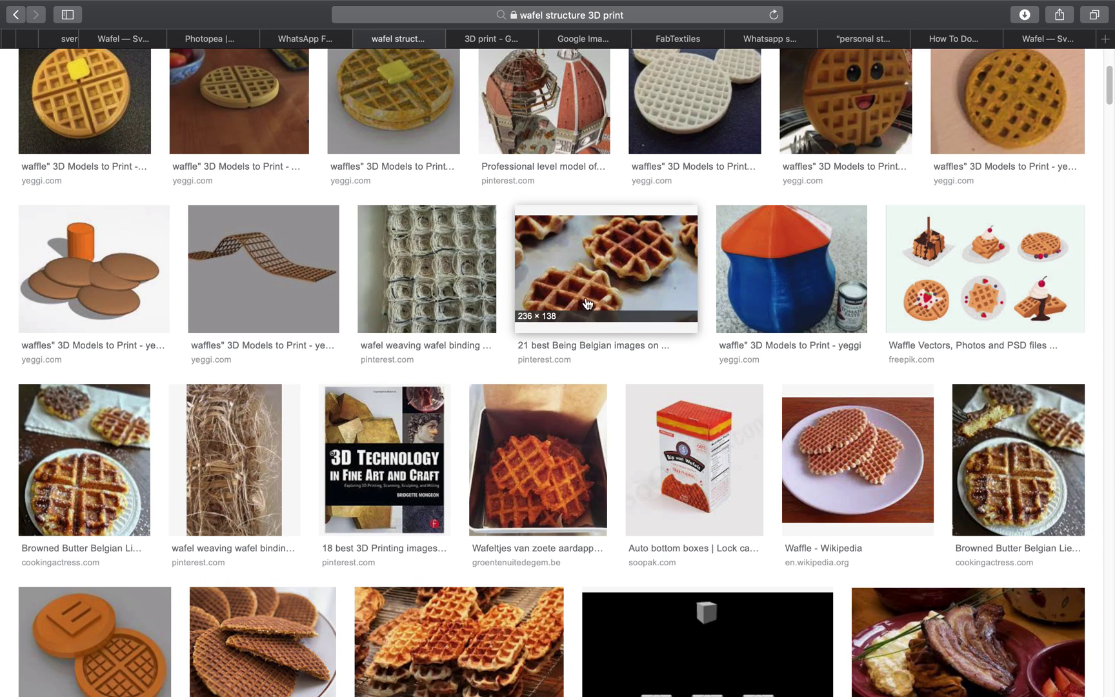
{"action": "scroll", "coordinate": [588, 303], "scroll_direction": "down", "scroll_amount": 1}
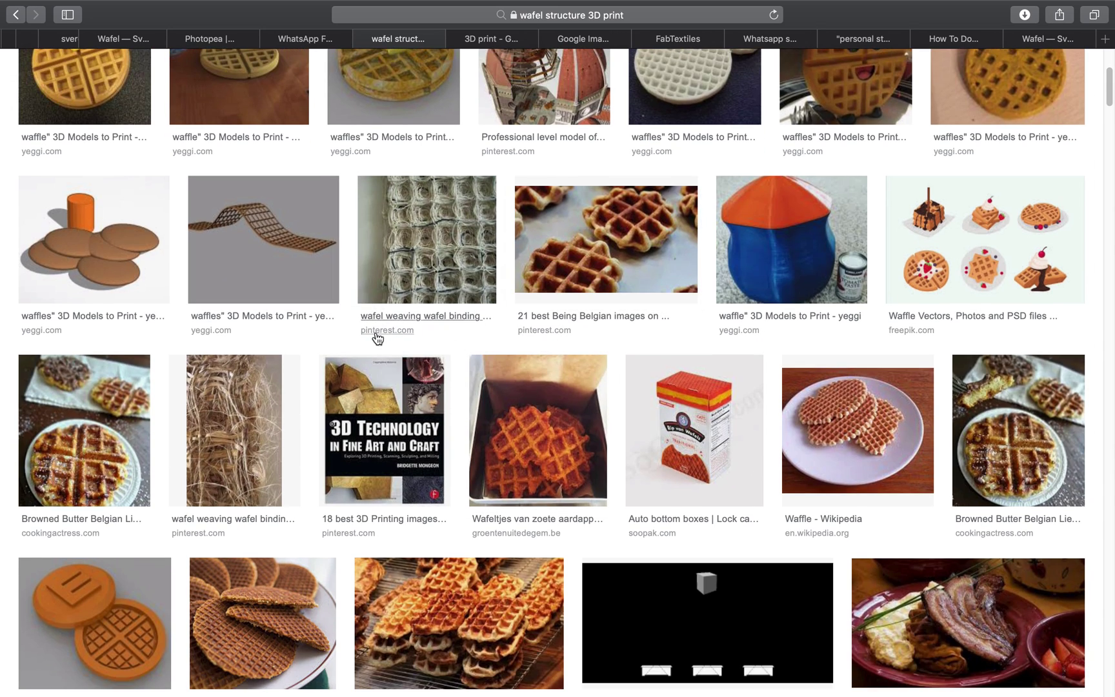
{"action": "scroll", "coordinate": [264, 261], "scroll_direction": "down", "scroll_amount": 10}
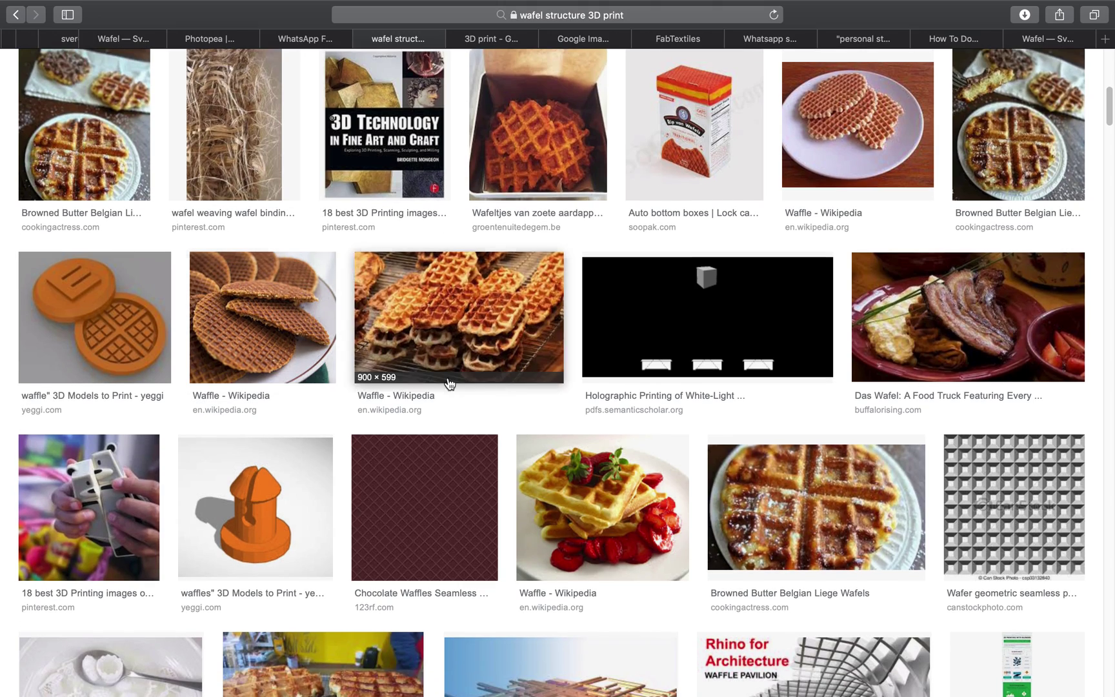
{"action": "scroll", "coordinate": [642, 455], "scroll_direction": "down", "scroll_amount": 12}
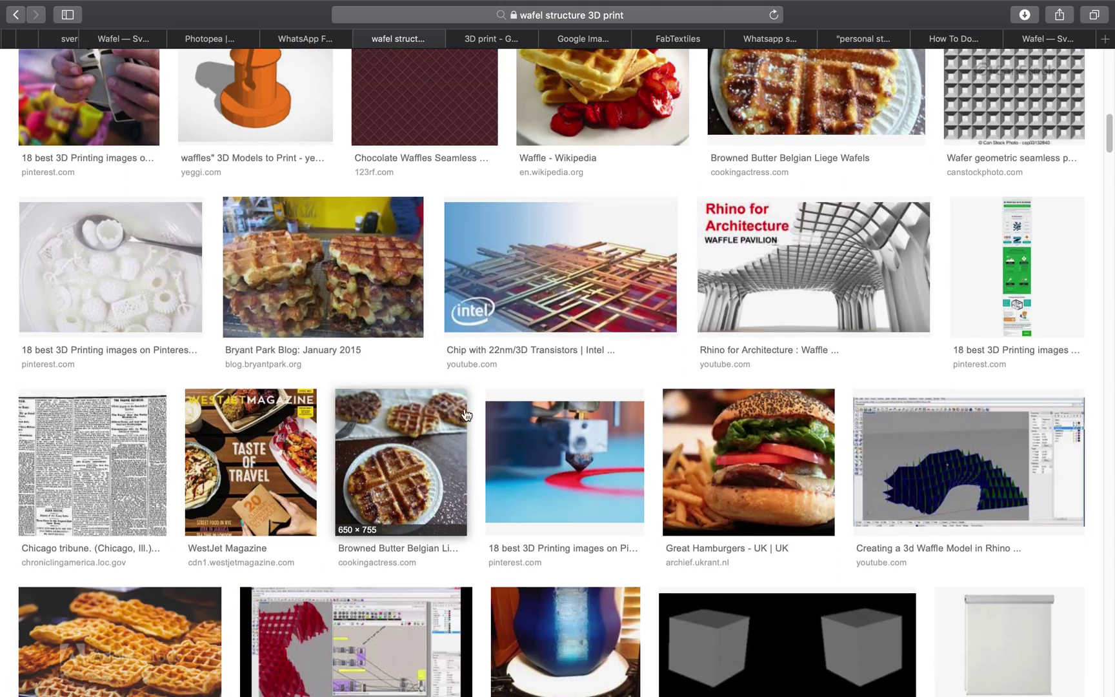
{"action": "scroll", "coordinate": [704, 284], "scroll_direction": "up", "scroll_amount": 20}
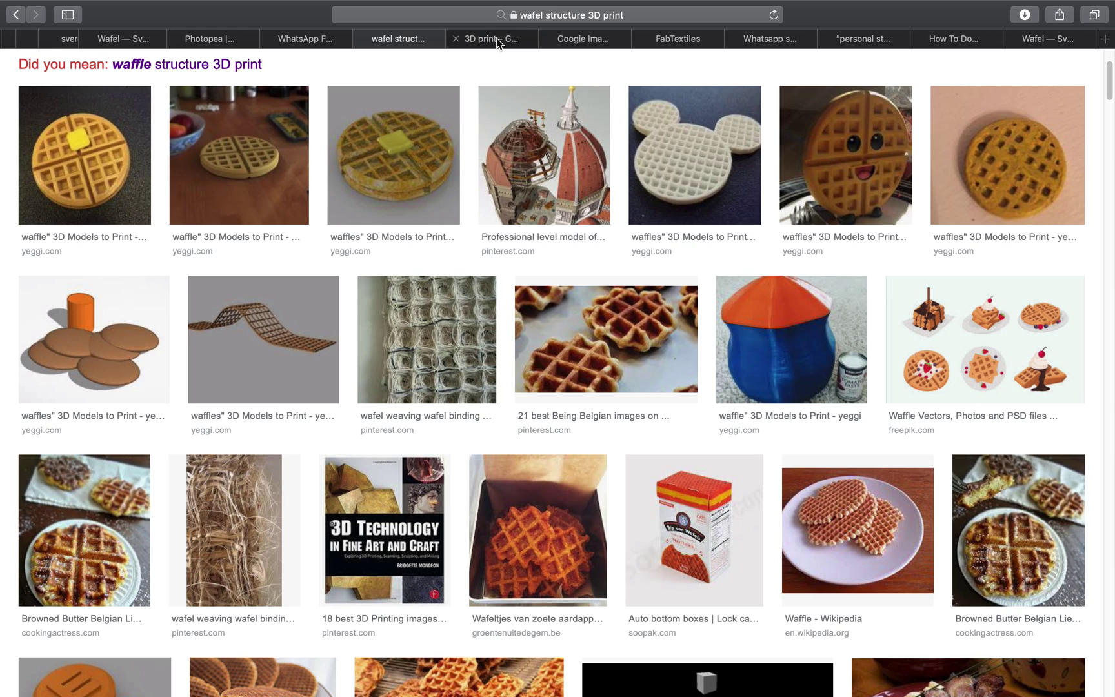
Step: Compare the image results for the spelling "waffle structure 3D print" with those for "wafel structure 3D print"
{"action": "left_click", "coordinate": [497, 40]}
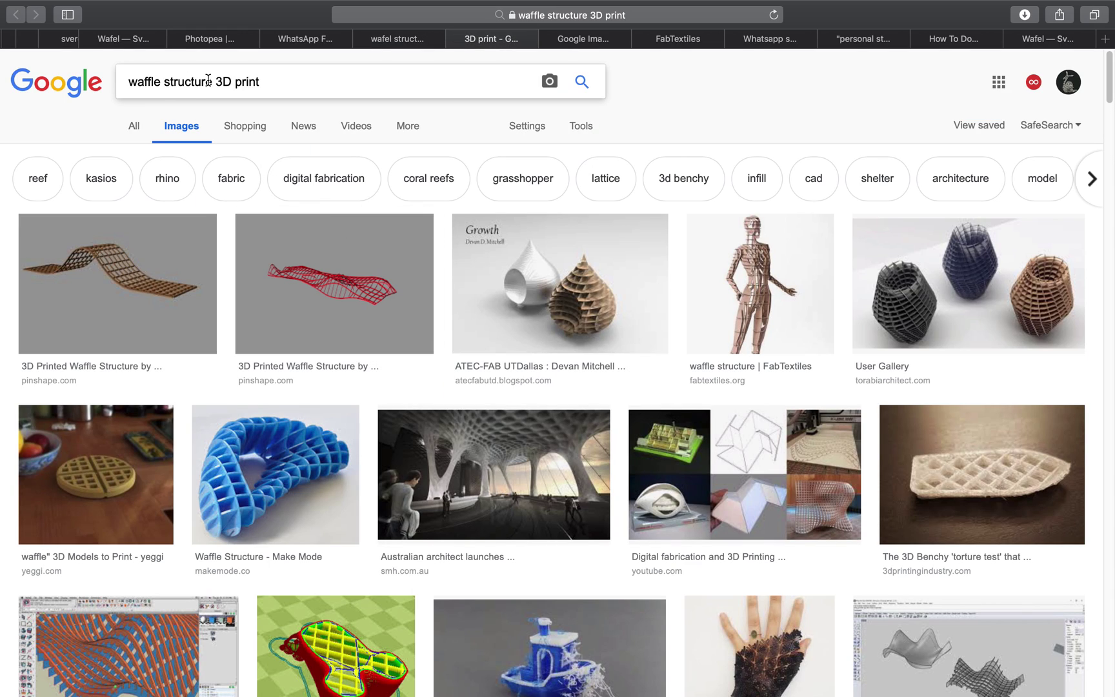
{"action": "left_click_drag", "start_coordinate": [212, 81], "coordinate": [128, 81]}
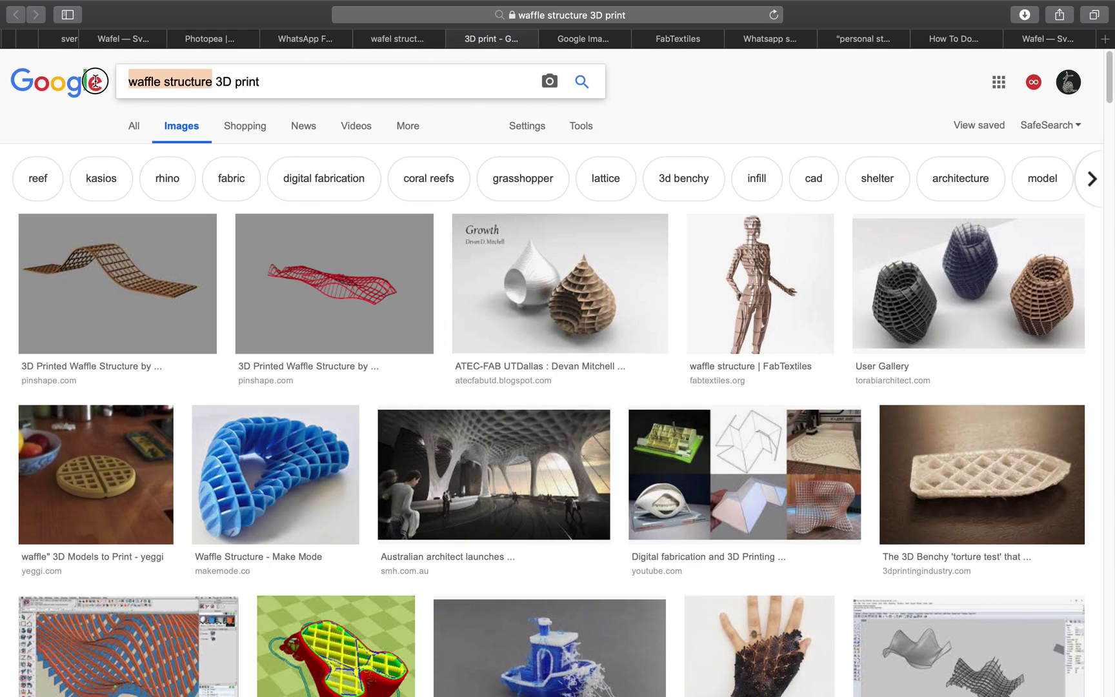
{"action": "left_click", "coordinate": [392, 38]}
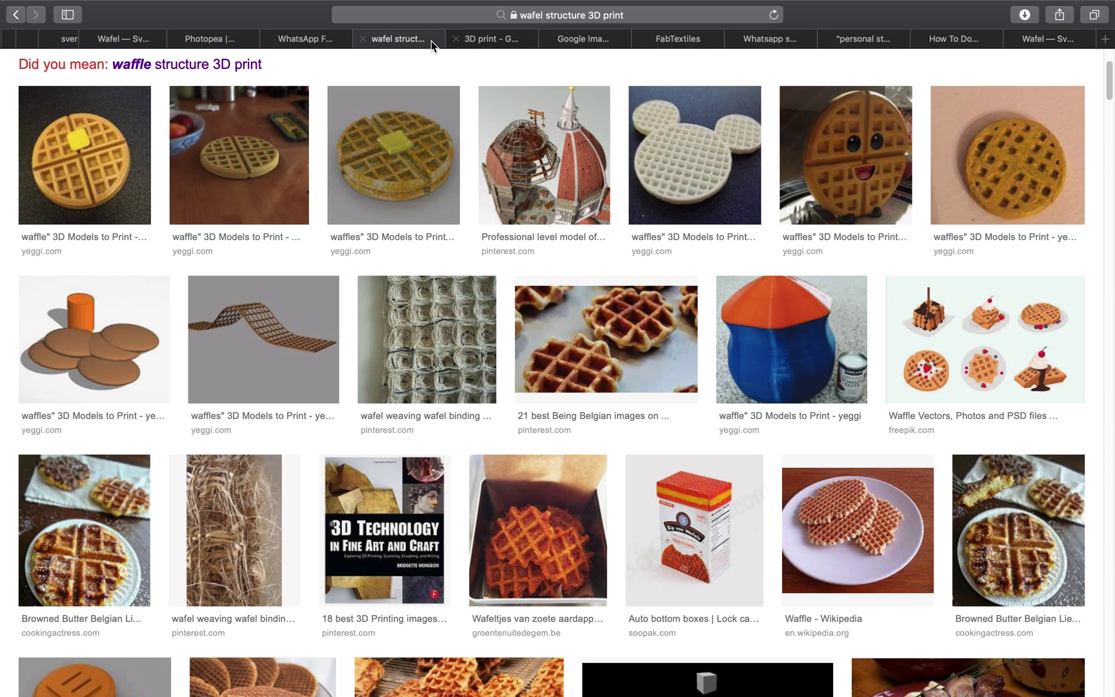
Step: Return to the "waffle structure 3D print" image results and examine the enlarged FabTextiles waffle mannequin
{"action": "left_click", "coordinate": [469, 39]}
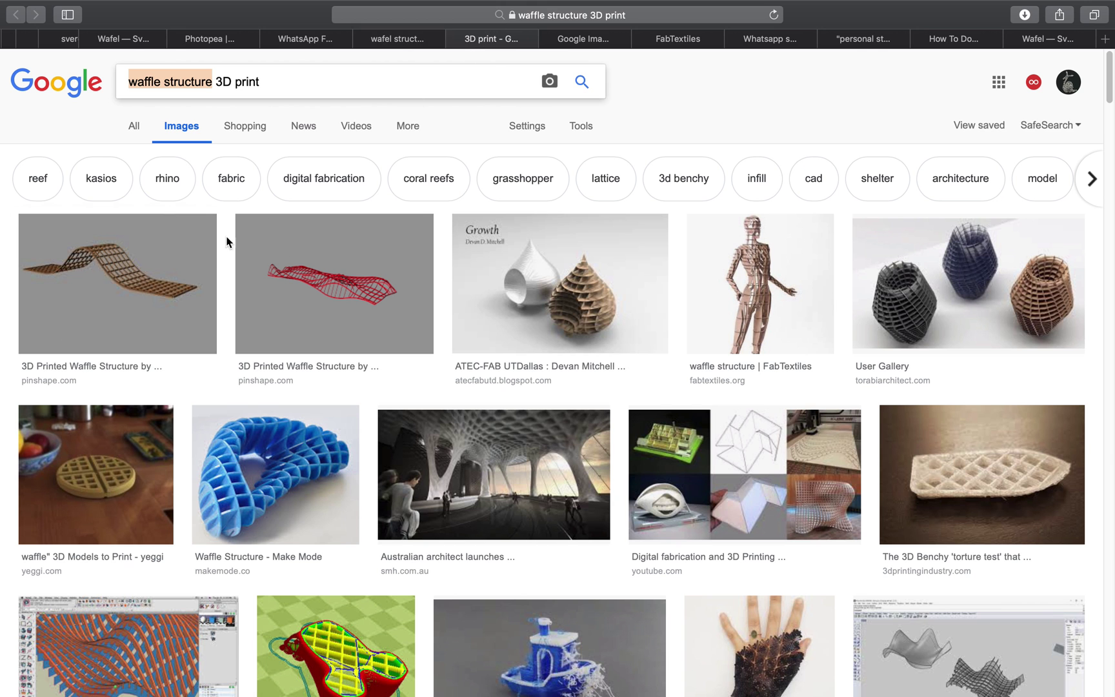
{"action": "left_click", "coordinate": [733, 284]}
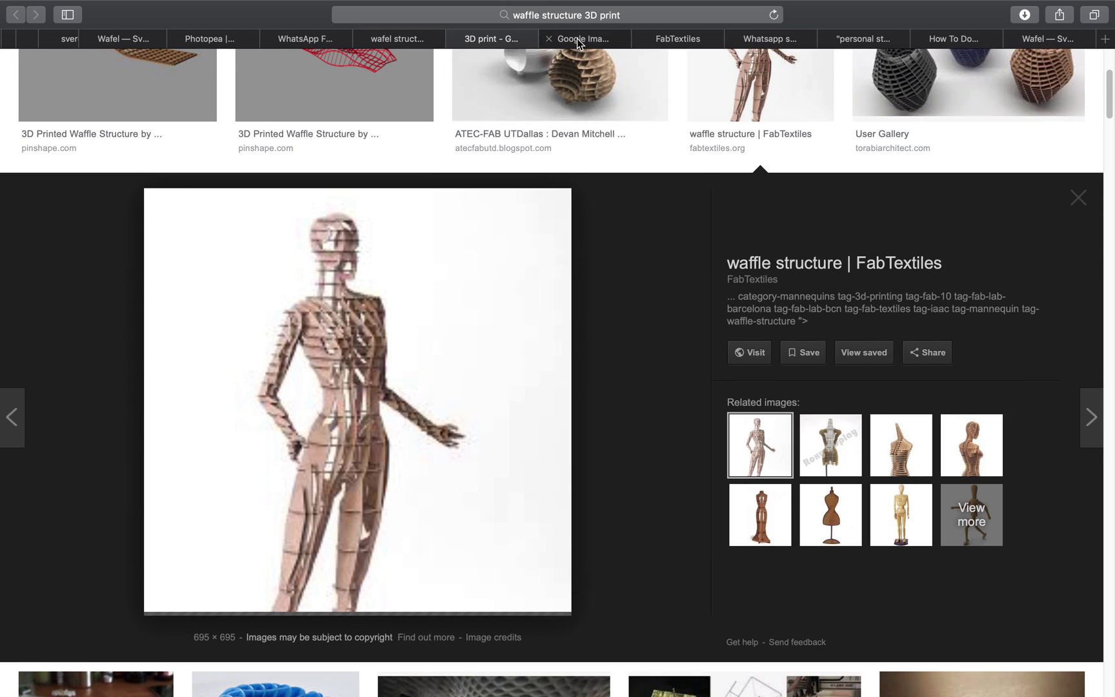
{"action": "left_click", "coordinate": [576, 38]}
{"action": "left_click", "coordinate": [503, 43]}
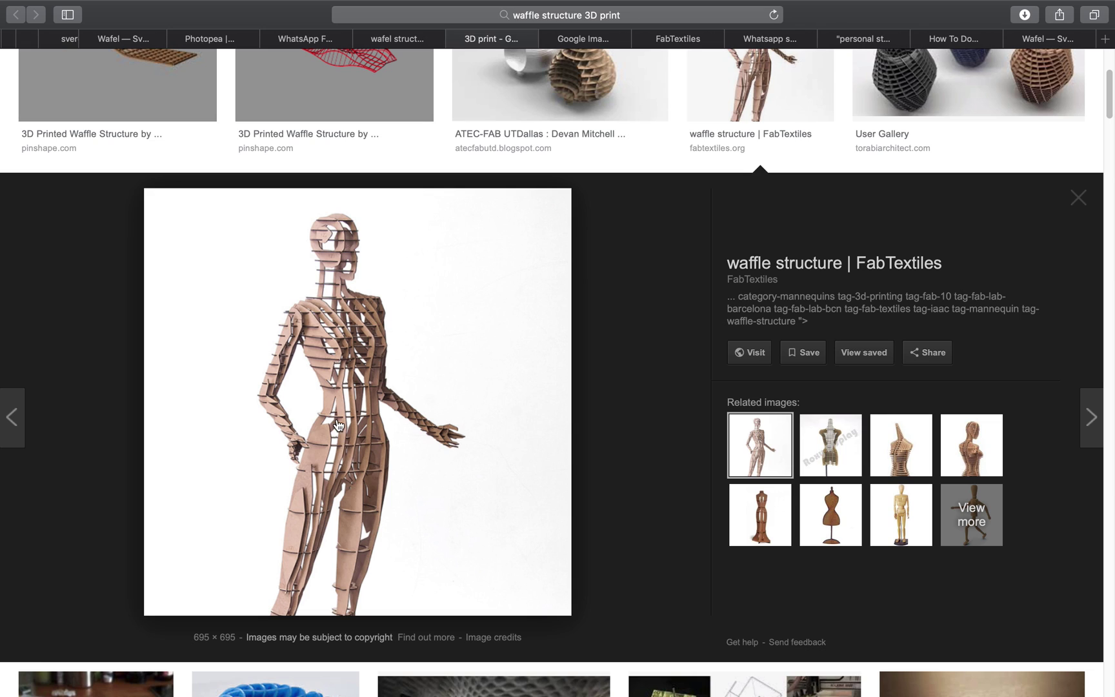
{"action": "scroll", "coordinate": [386, 393], "scroll_direction": "down", "scroll_amount": 2}
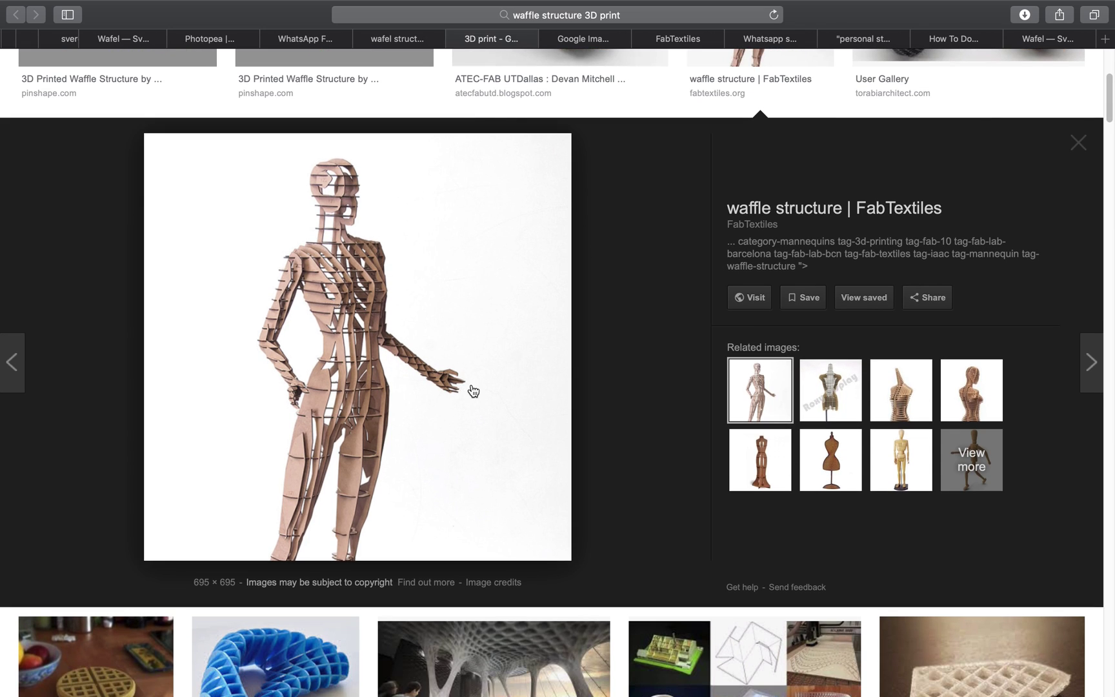
{"action": "scroll", "coordinate": [442, 389], "scroll_direction": "down", "scroll_amount": 3}
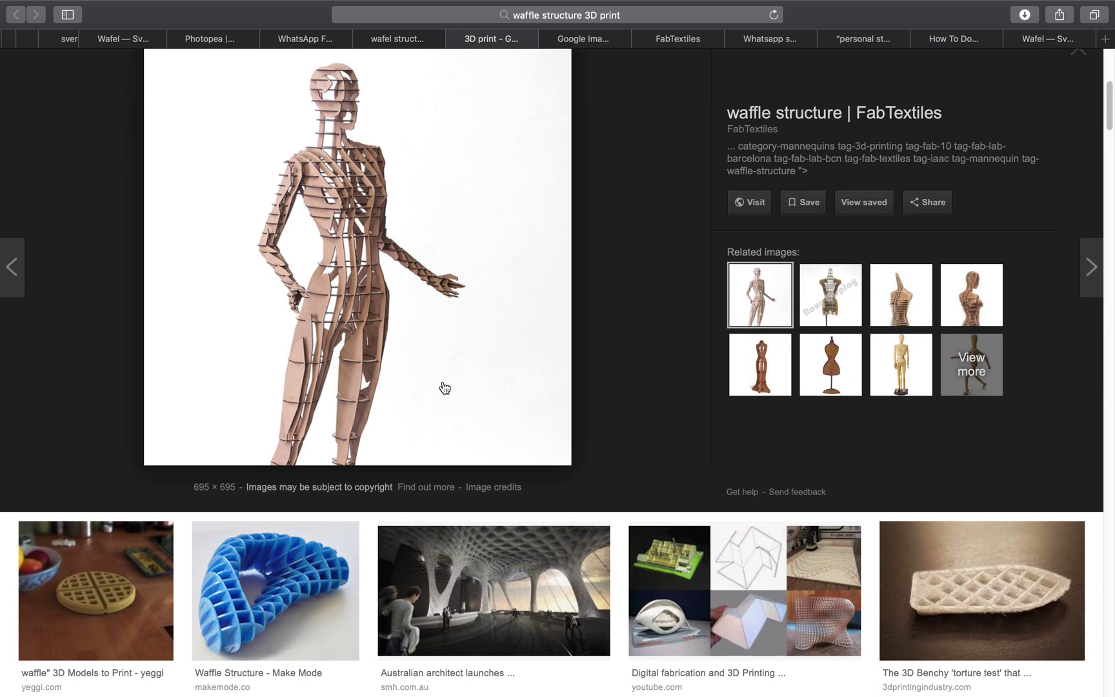
Step: Browse further through the waffle structure image results and enlarge the ATEC-FAB UTDallas waffle sofa picture
{"action": "scroll", "coordinate": [463, 231], "scroll_direction": "down", "scroll_amount": 10}
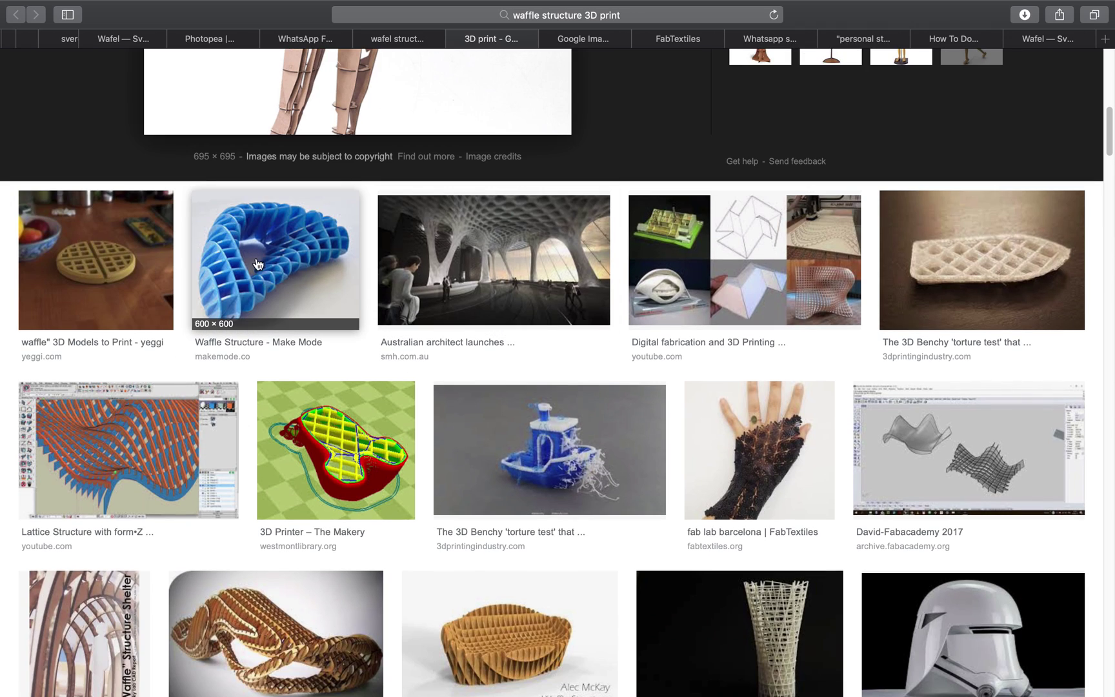
{"action": "scroll", "coordinate": [367, 251], "scroll_direction": "down", "scroll_amount": 7}
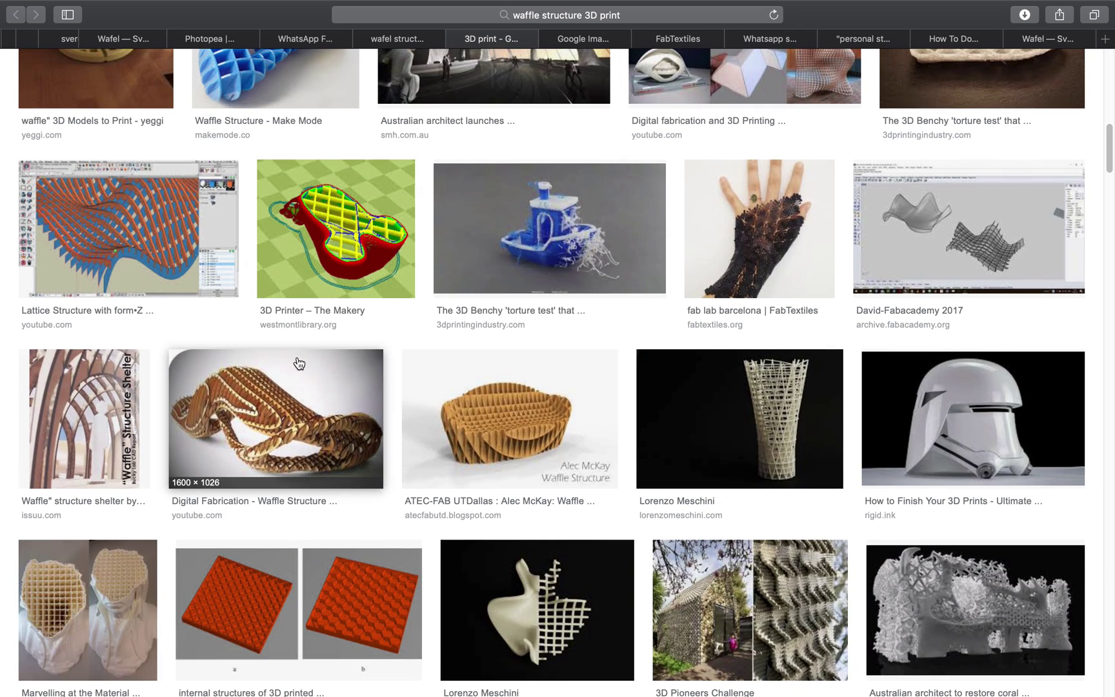
{"action": "scroll", "coordinate": [297, 398], "scroll_direction": "down", "scroll_amount": 9}
{"action": "left_click", "coordinate": [510, 155]}
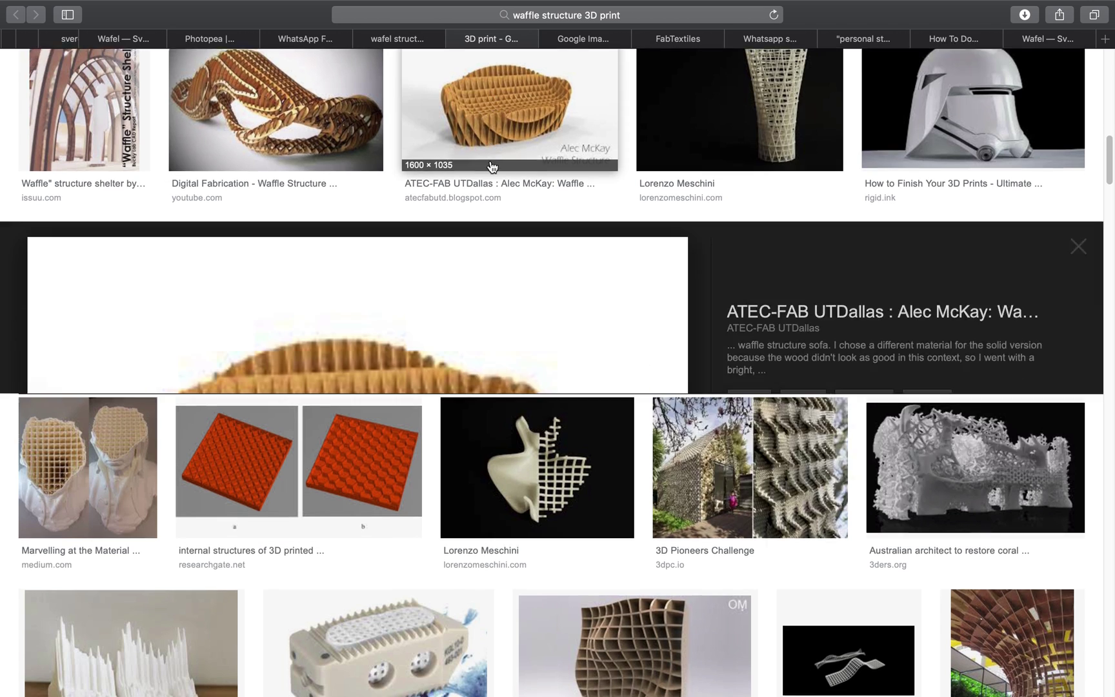
{"action": "scroll", "coordinate": [511, 326], "scroll_direction": "down", "scroll_amount": 20}
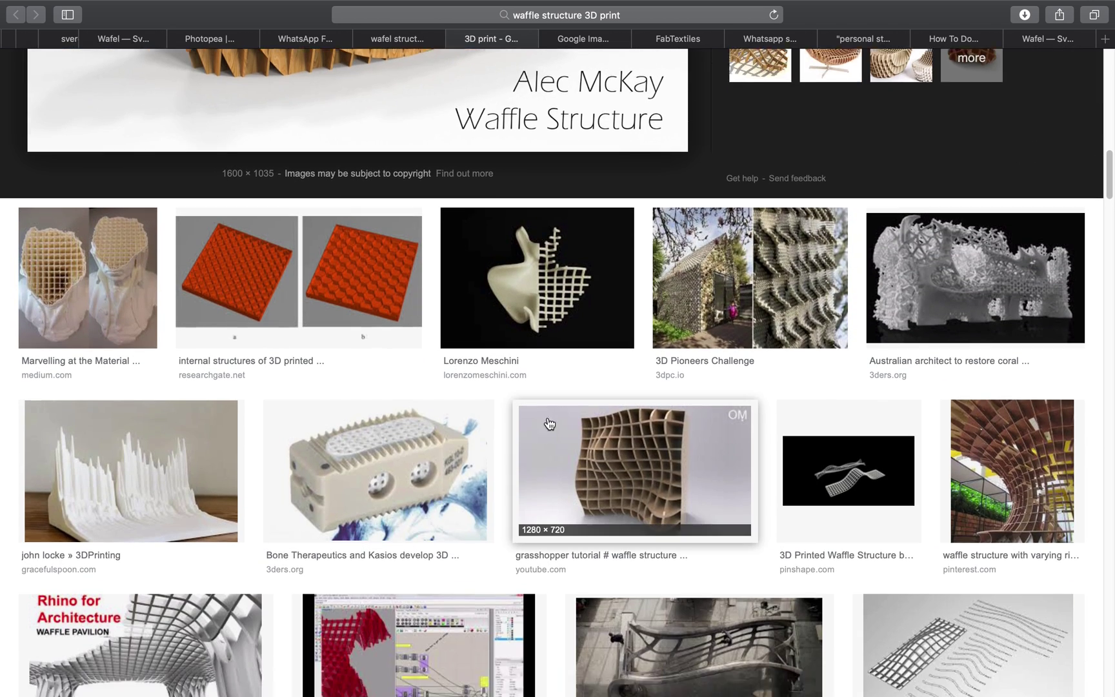
{"action": "scroll", "coordinate": [580, 343], "scroll_direction": "down", "scroll_amount": 15}
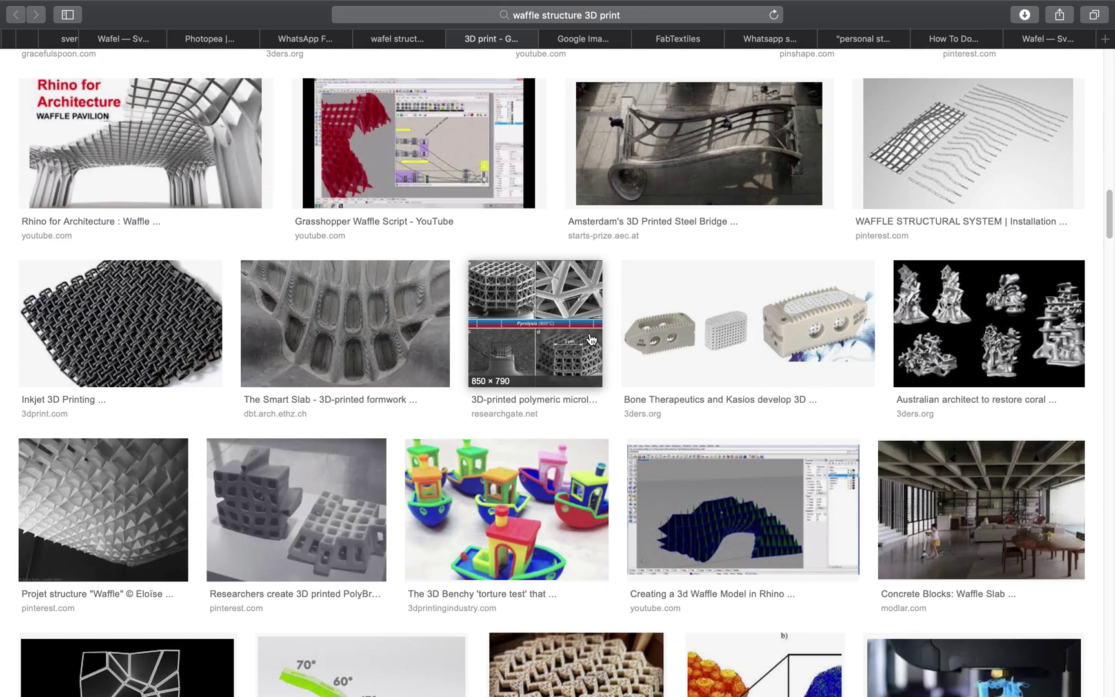
{"action": "scroll", "coordinate": [594, 343], "scroll_direction": "down", "scroll_amount": 7}
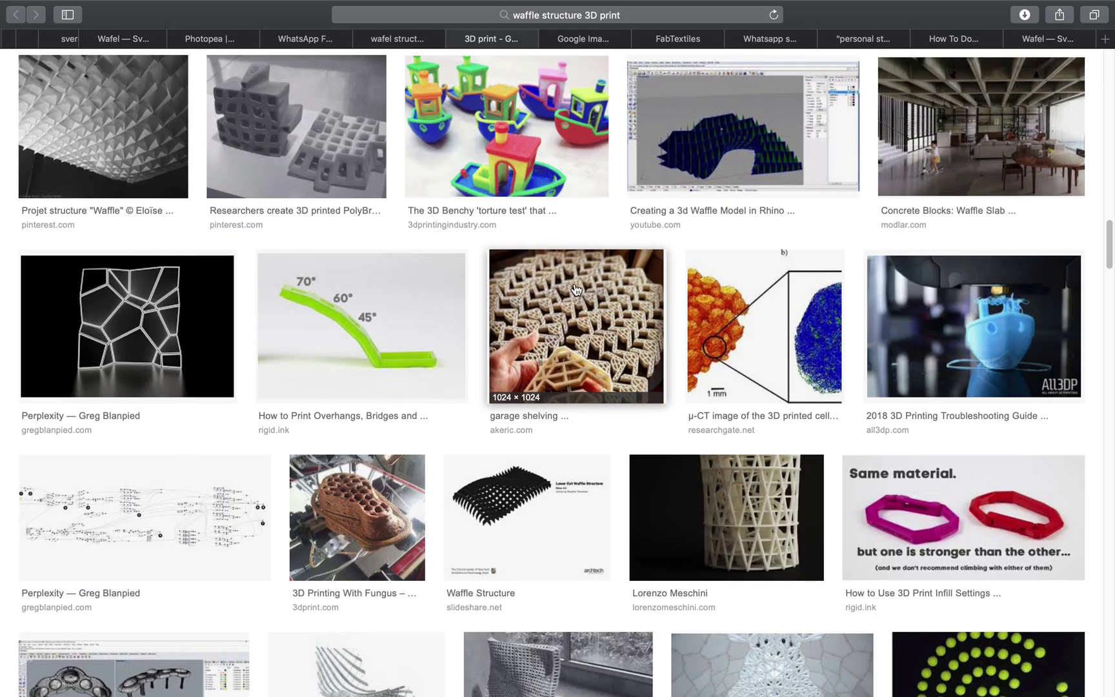
{"action": "scroll", "coordinate": [576, 291], "scroll_direction": "down", "scroll_amount": 20}
{"action": "scroll", "coordinate": [616, 287], "scroll_direction": "up", "scroll_amount": 14}
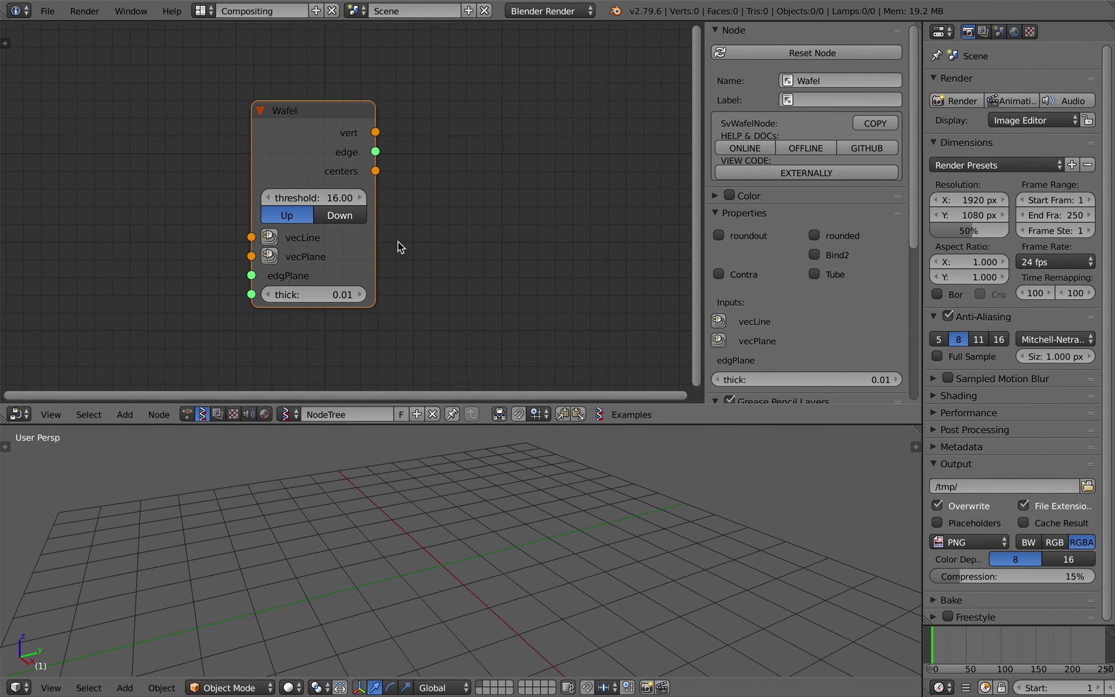
Step: Switch to Blender and delete the Wafel node from the node tree
{"action": "scroll", "coordinate": [398, 247], "scroll_direction": "down", "scroll_amount": 1}
{"action": "left_click_drag", "start_coordinate": [273, 120], "coordinate": [258, 104]}
{"action": "scroll", "coordinate": [520, 200], "scroll_direction": "down", "scroll_amount": 2}
{"action": "left_click_drag", "start_coordinate": [266, 149], "coordinate": [240, 139]}
{"action": "key", "text": "x"}
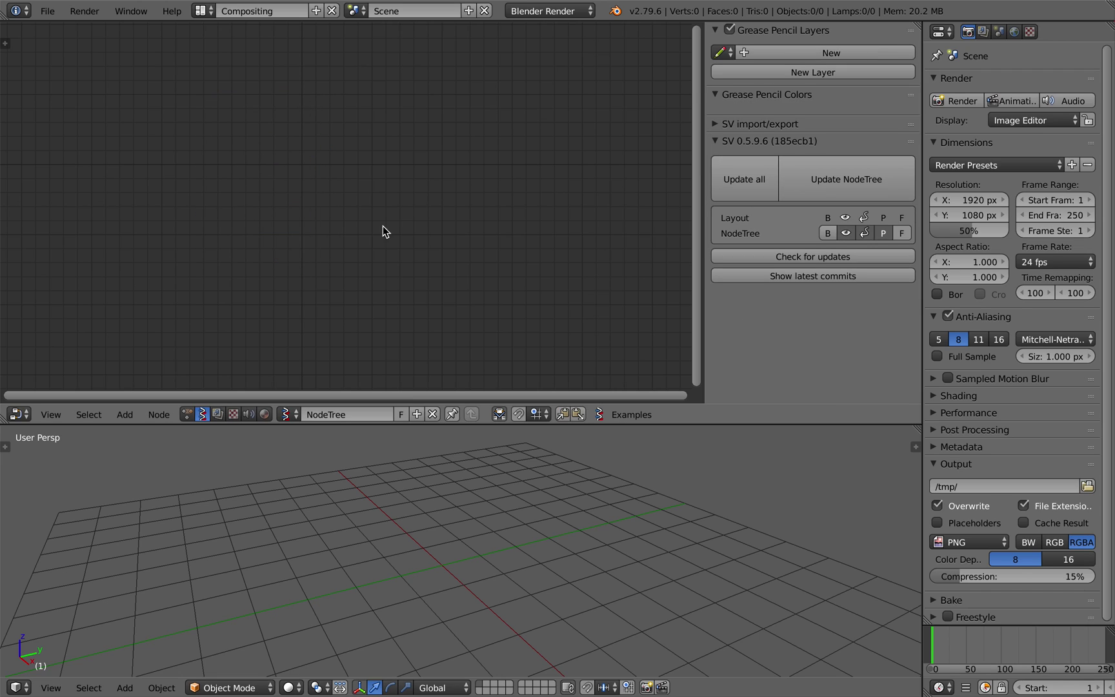
Step: Load Sverchok's WAFEL minimal example from the Architecture category into the node tree
{"action": "left_click", "coordinate": [617, 414]}
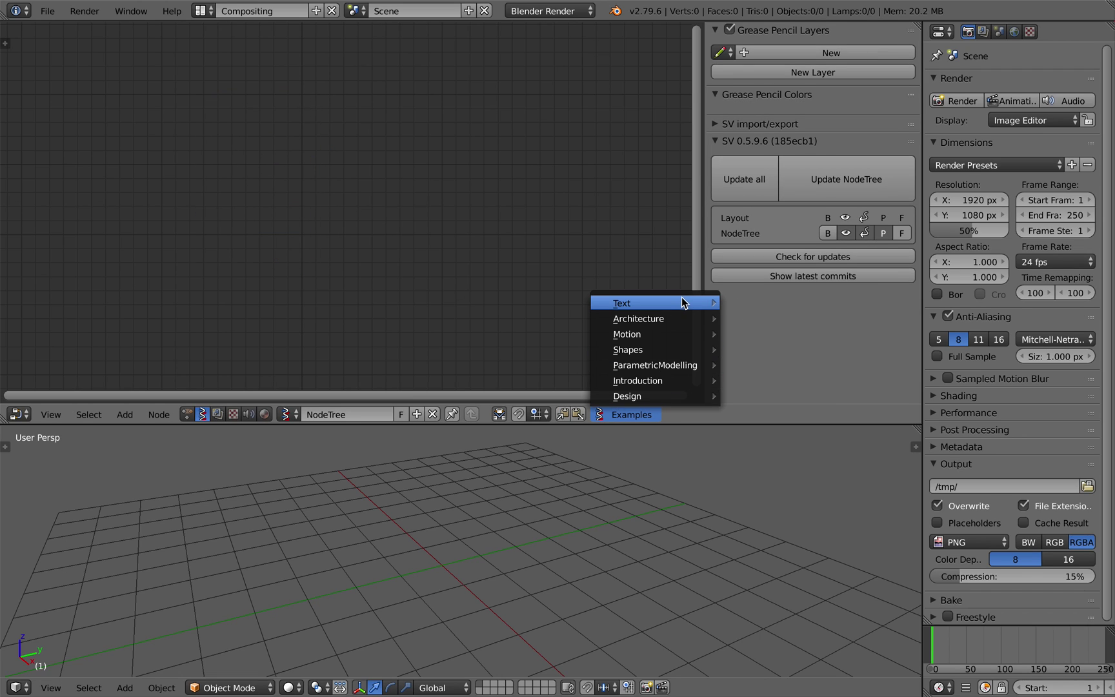
{"action": "left_click", "coordinate": [631, 412]}
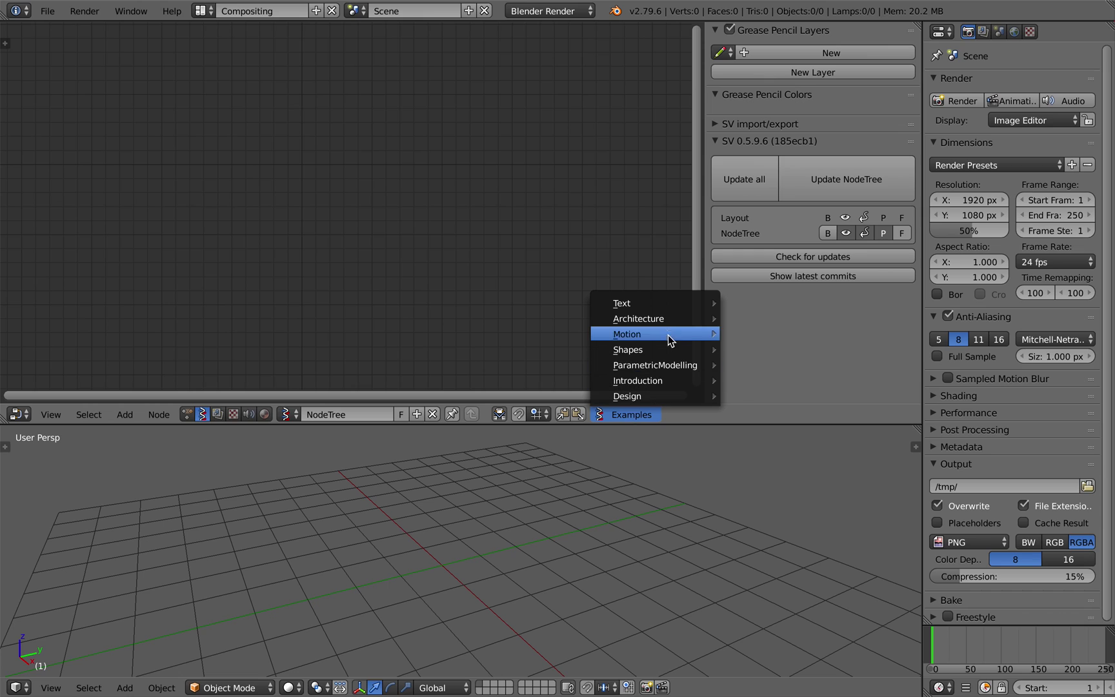
{"action": "mouse_move", "coordinate": [667, 303]}
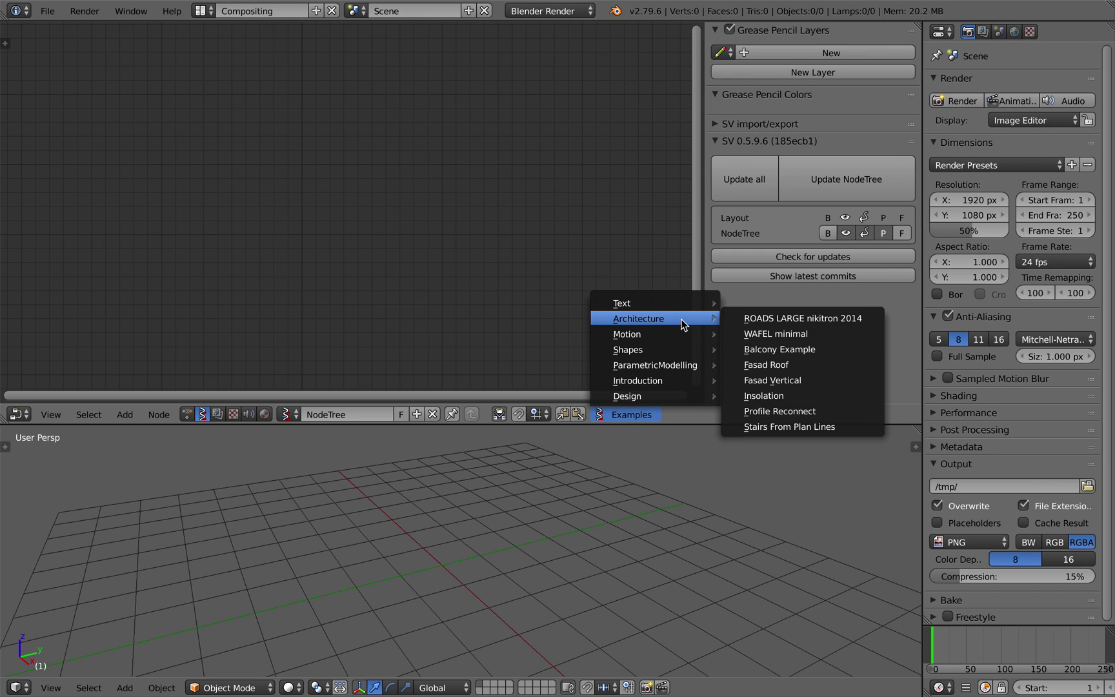
{"action": "mouse_move", "coordinate": [677, 333]}
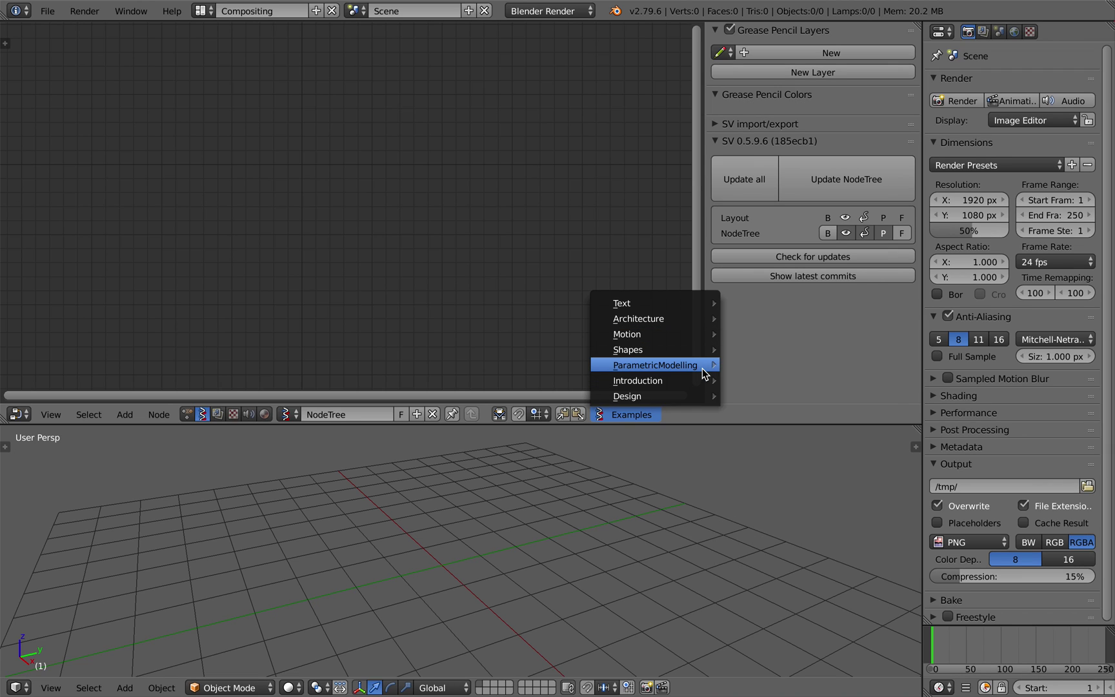
{"action": "mouse_move", "coordinate": [702, 366]}
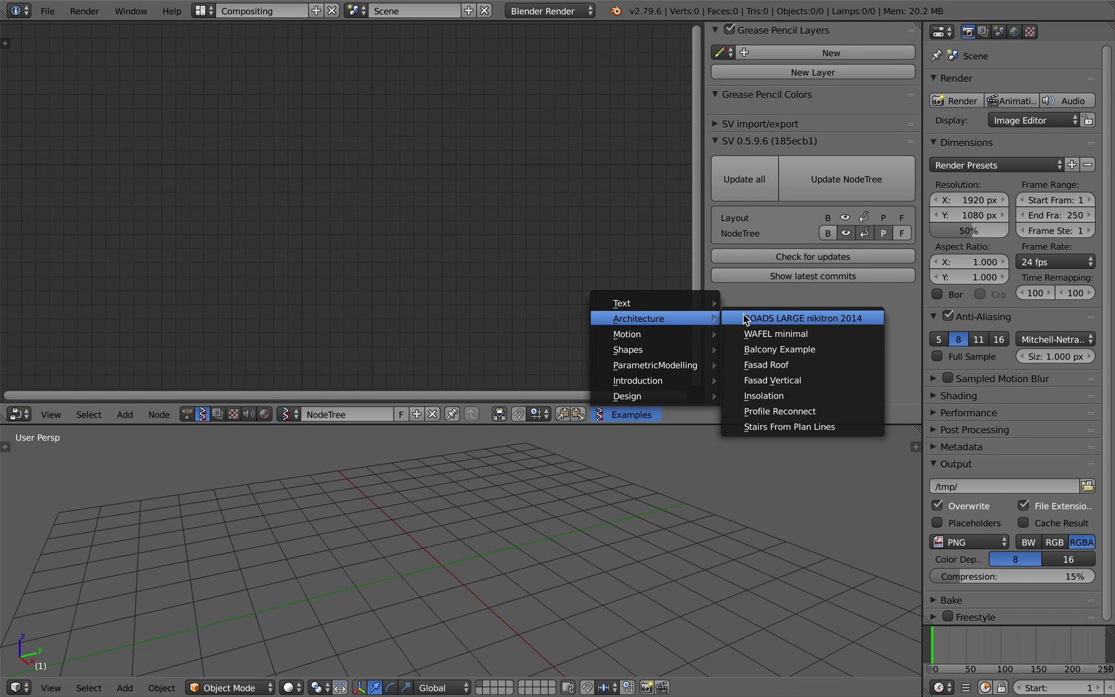
{"action": "left_click", "coordinate": [789, 338]}
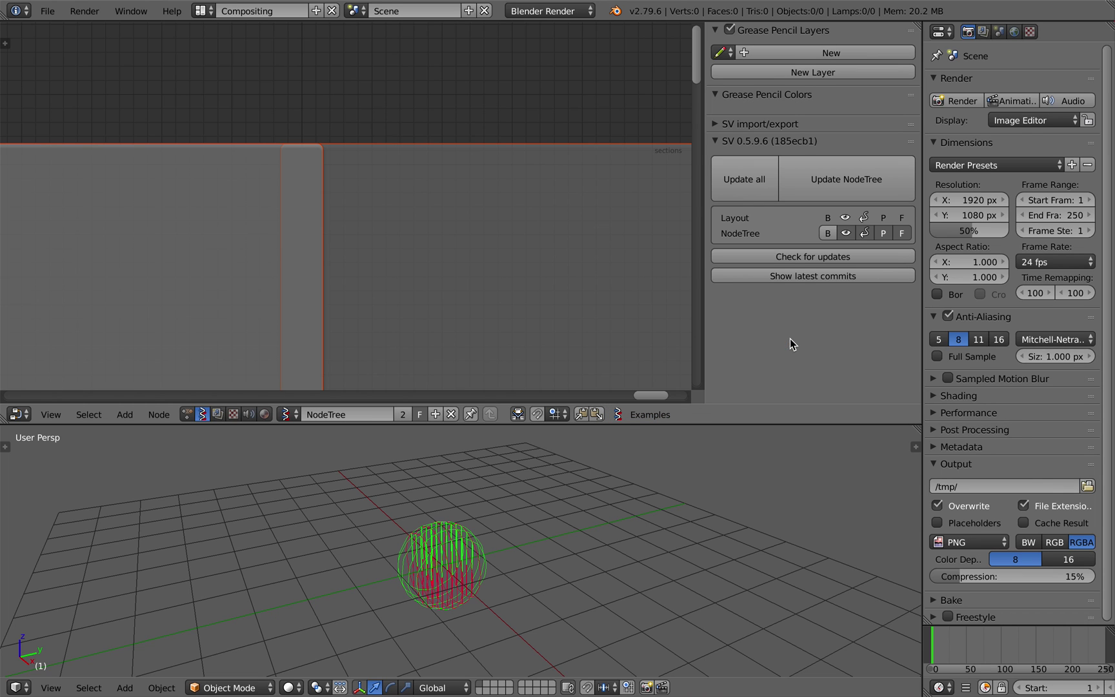
Step: Move the far-off frame with the red and green viewer nodes close to the rest of the layout
{"action": "scroll", "coordinate": [453, 297], "scroll_direction": "down", "scroll_amount": 7}
{"action": "middle_click_drag", "start_coordinate": [451, 298], "coordinate": [533, 143]}
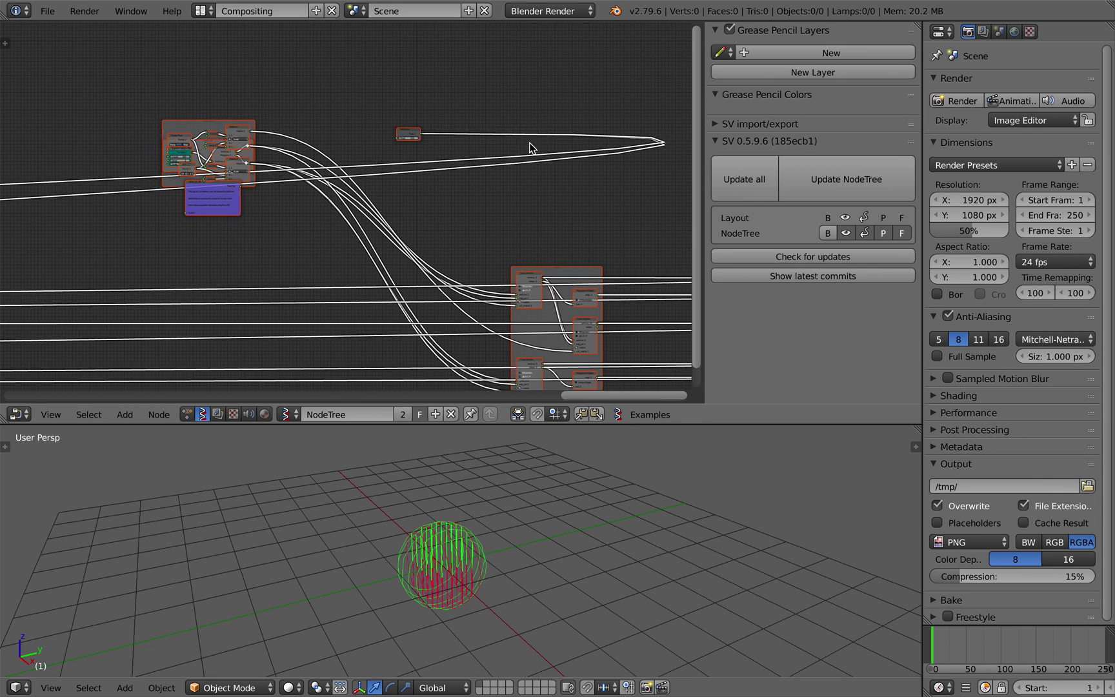
{"action": "scroll", "coordinate": [270, 221], "scroll_direction": "down", "scroll_amount": 3}
{"action": "middle_click_drag", "start_coordinate": [271, 225], "coordinate": [697, 175]}
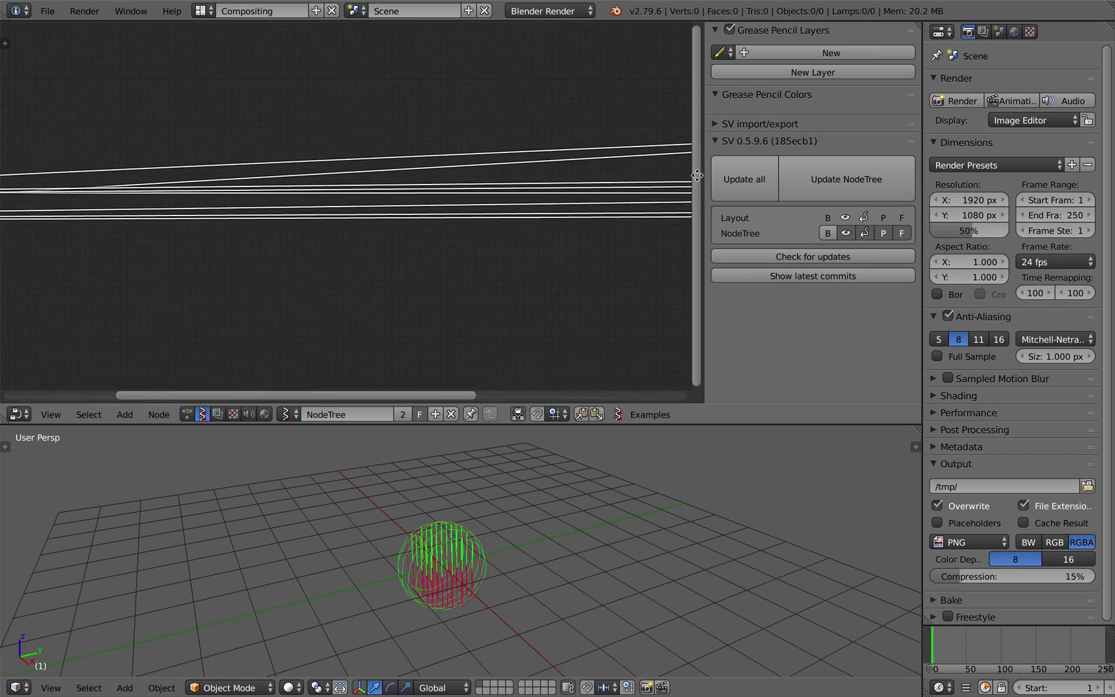
{"action": "middle_click_drag", "start_coordinate": [157, 165], "coordinate": [340, 151]}
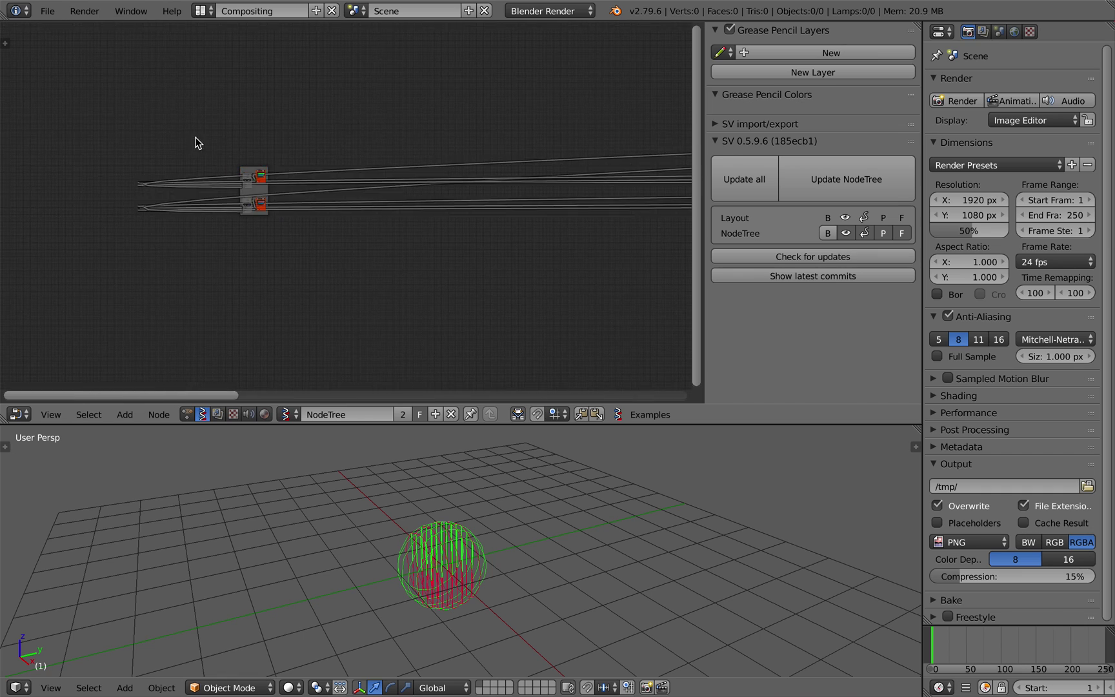
{"action": "left_click_drag", "start_coordinate": [195, 142], "coordinate": [388, 256]}
{"action": "key", "text": "g"}
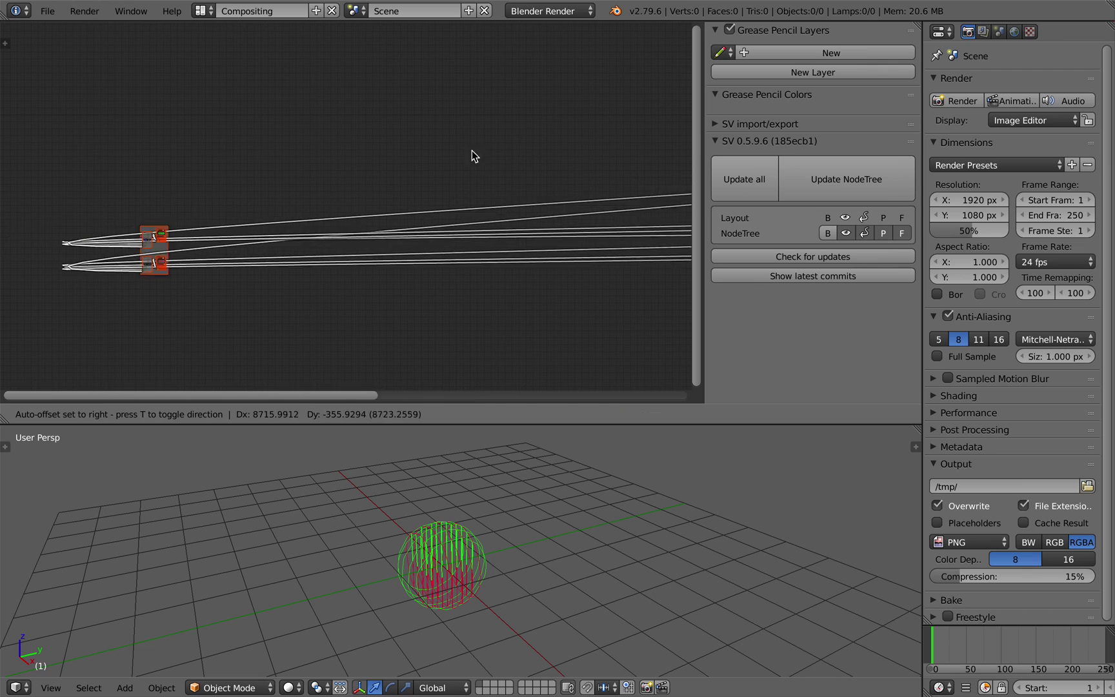
{"action": "left_click", "coordinate": [546, 141]}
{"action": "middle_click_drag", "start_coordinate": [449, 147], "coordinate": [125, 175]}
{"action": "key", "text": "g"}
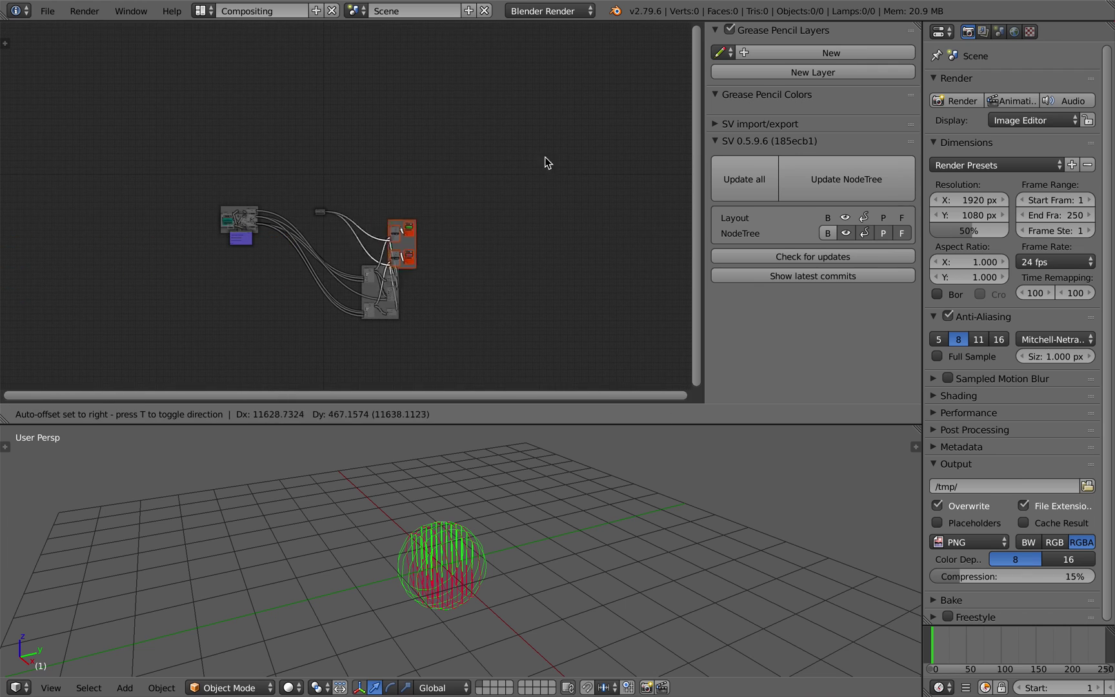
{"action": "left_click", "coordinate": [552, 137]}
Step: Spread out the thickness node, the overlapping frames and the purple 2014_11_29 note so the input nodes are readable
{"action": "scroll", "coordinate": [455, 208], "scroll_direction": "up", "scroll_amount": 2}
{"action": "scroll", "coordinate": [456, 213], "scroll_direction": "up", "scroll_amount": 6}
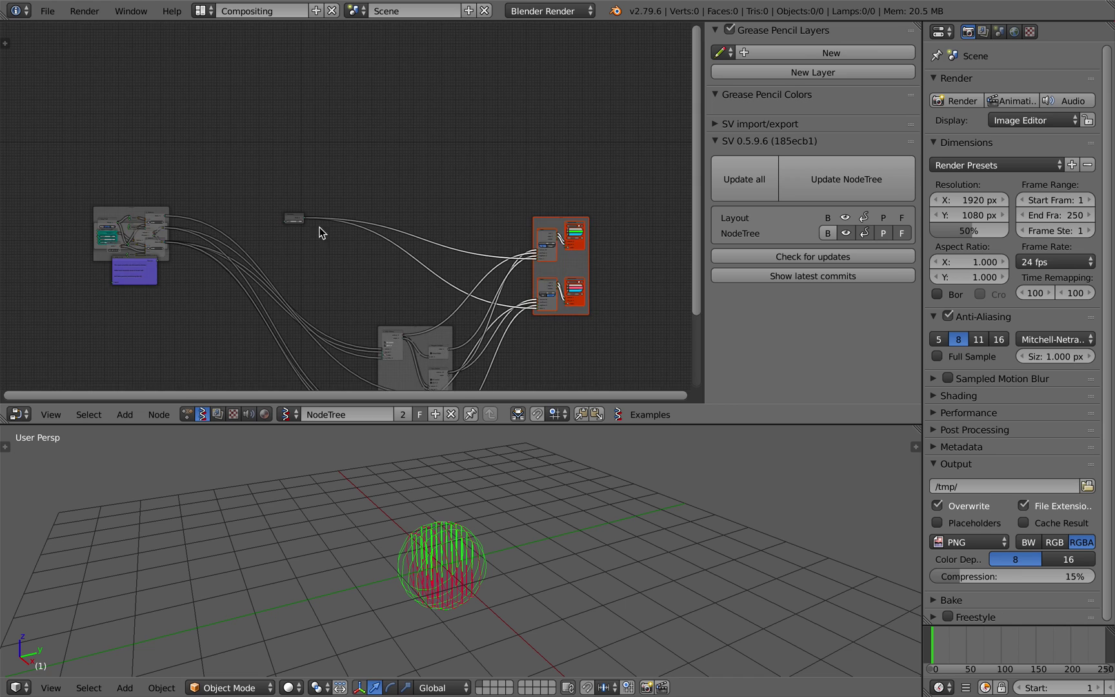
{"action": "left_click_drag", "start_coordinate": [229, 226], "coordinate": [463, 257]}
{"action": "scroll", "coordinate": [462, 257], "scroll_direction": "down", "scroll_amount": 4}
{"action": "middle_click_drag", "start_coordinate": [32, 238], "coordinate": [280, 174]}
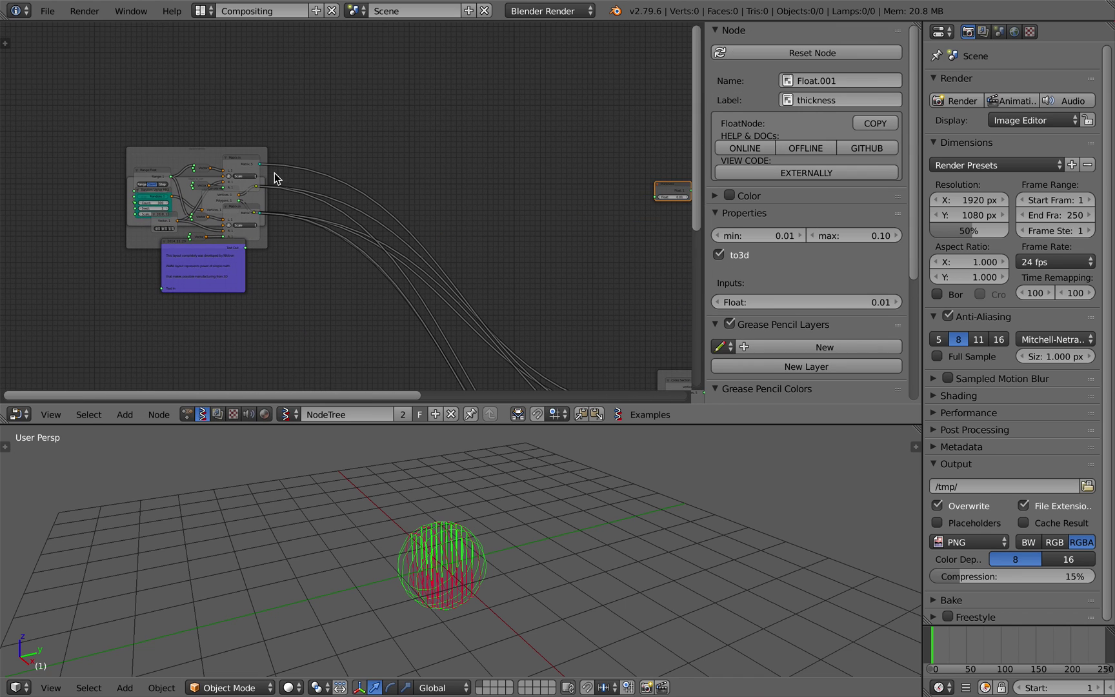
{"action": "left_click_drag", "start_coordinate": [244, 149], "coordinate": [467, 95]}
{"action": "left_click_drag", "start_coordinate": [233, 188], "coordinate": [461, 340]}
{"action": "middle_click_drag", "start_coordinate": [396, 294], "coordinate": [387, 177]}
{"action": "left_click_drag", "start_coordinate": [217, 139], "coordinate": [375, 315]}
{"action": "middle_click_drag", "start_coordinate": [470, 270], "coordinate": [423, 165]}
{"action": "scroll", "coordinate": [424, 164], "scroll_direction": "up", "scroll_amount": 8}
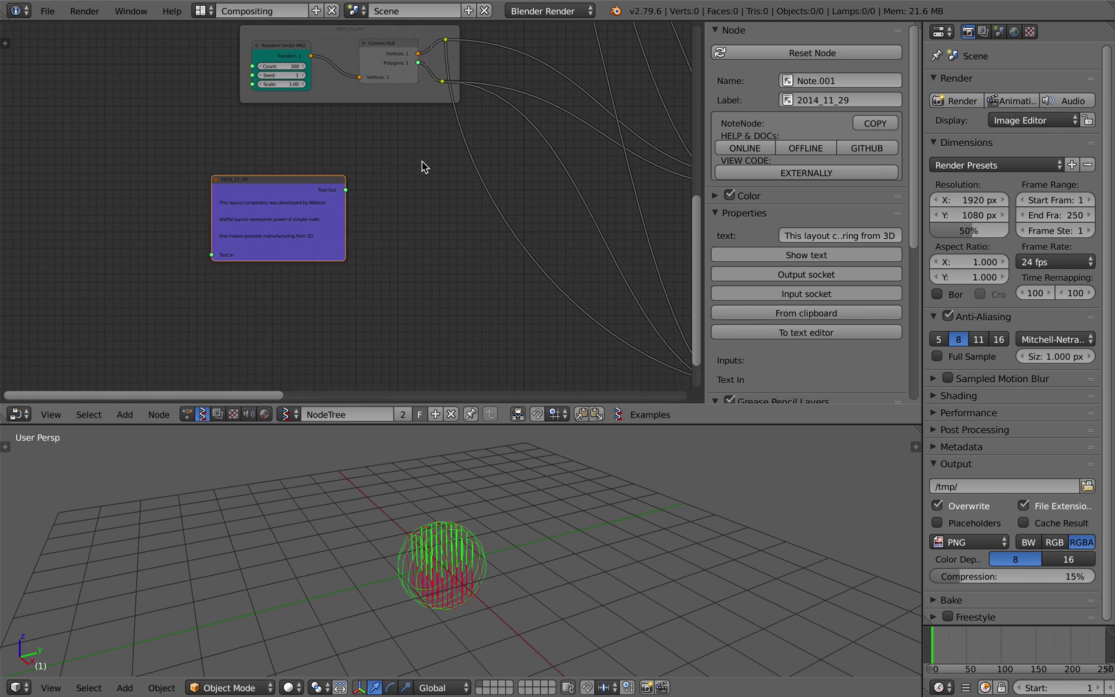
{"action": "middle_click_drag", "start_coordinate": [270, 111], "coordinate": [196, 119]}
Step: Save the Blender file to the Desktop as minimal_wafel_001.blend
{"action": "left_click", "coordinate": [53, 14]}
{"action": "left_click", "coordinate": [53, 153]}
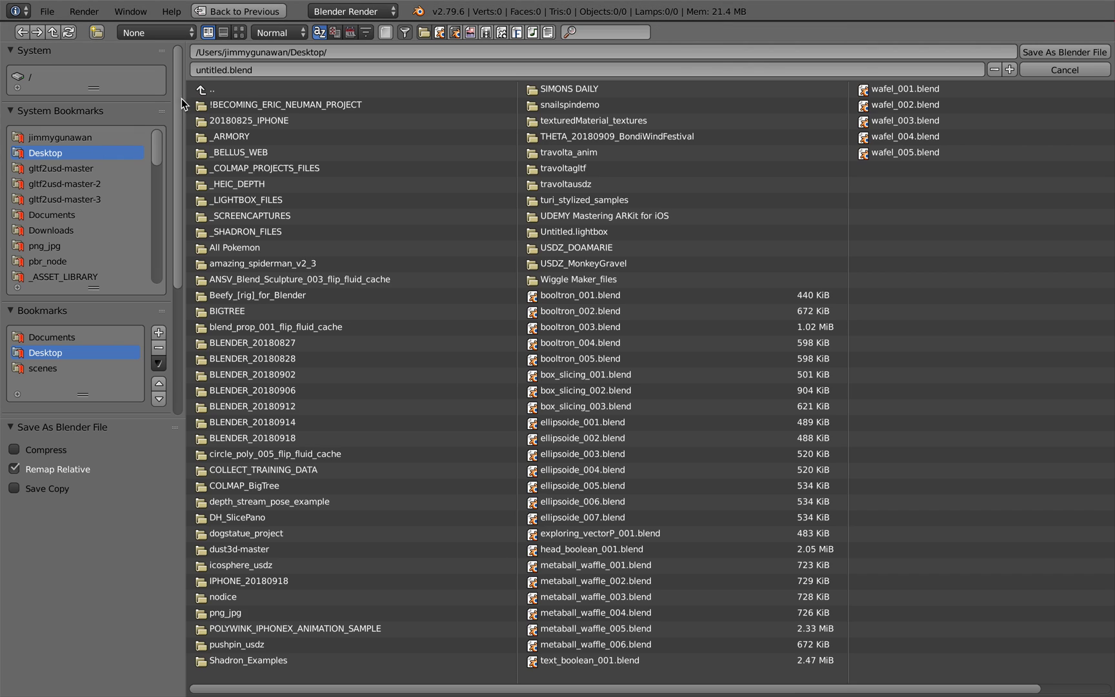
{"action": "double_click", "coordinate": [222, 69]}
{"action": "type", "text": "mni"}
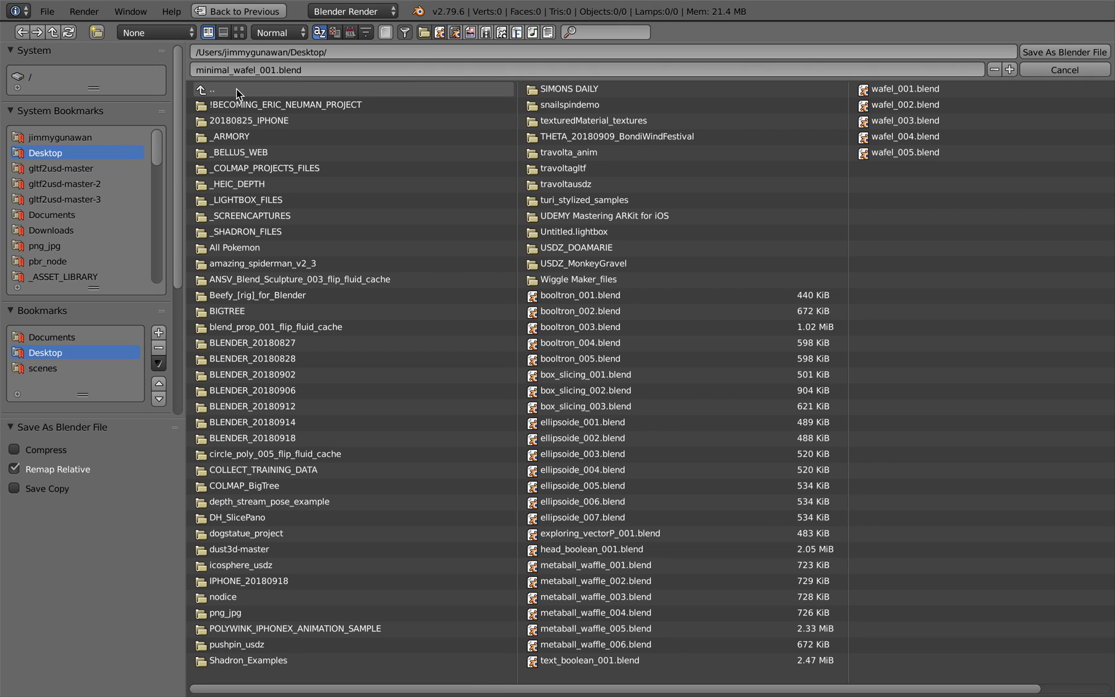
{"action": "left_click", "coordinate": [1032, 52]}
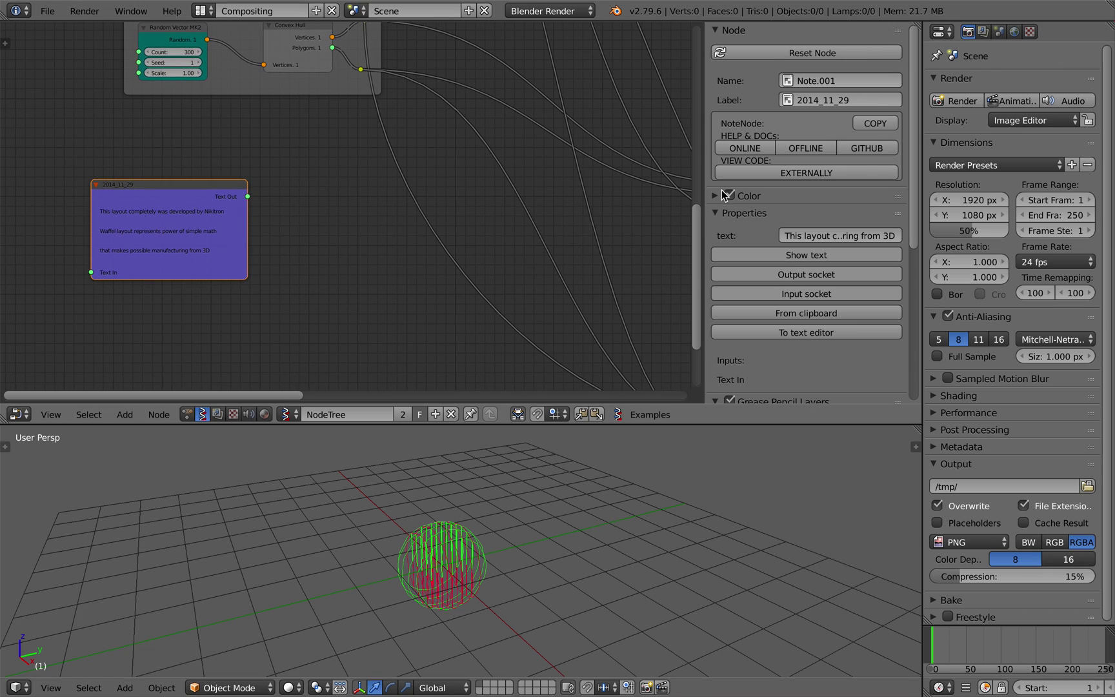
Step: Hide the node editor's properties sidebar and read the purple 2014_11_29 note up close
{"action": "left_click_drag", "start_coordinate": [711, 183], "coordinate": [712, 182]}
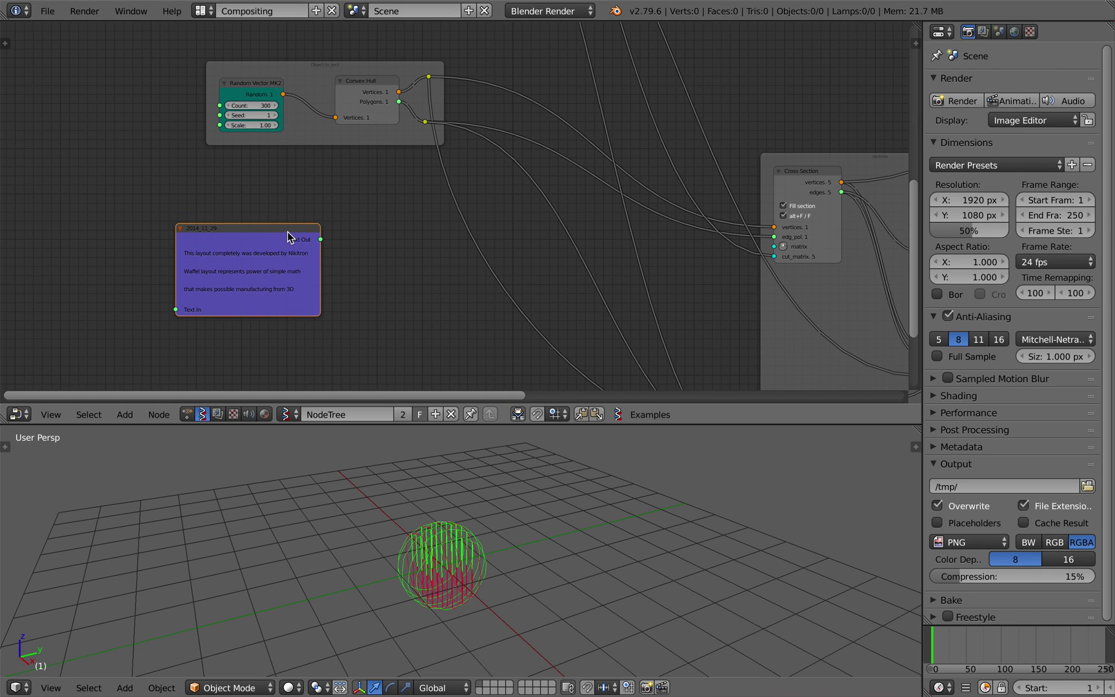
{"action": "scroll", "coordinate": [291, 236], "scroll_direction": "up", "scroll_amount": 4}
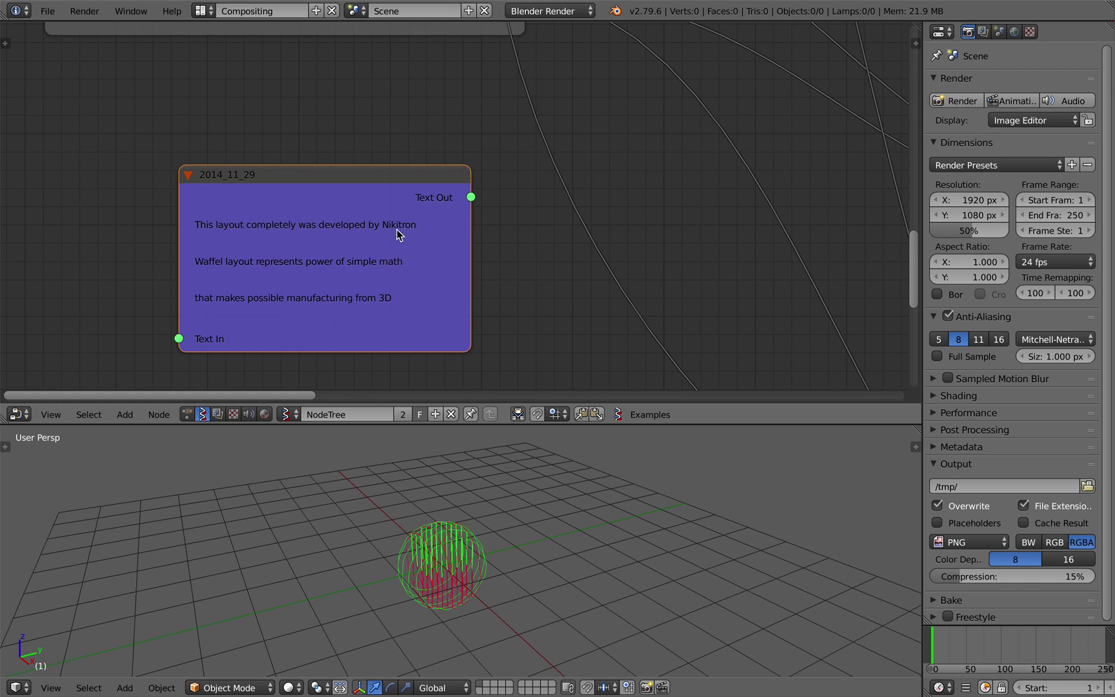
{"action": "left_click_drag", "start_coordinate": [399, 225], "coordinate": [390, 173]}
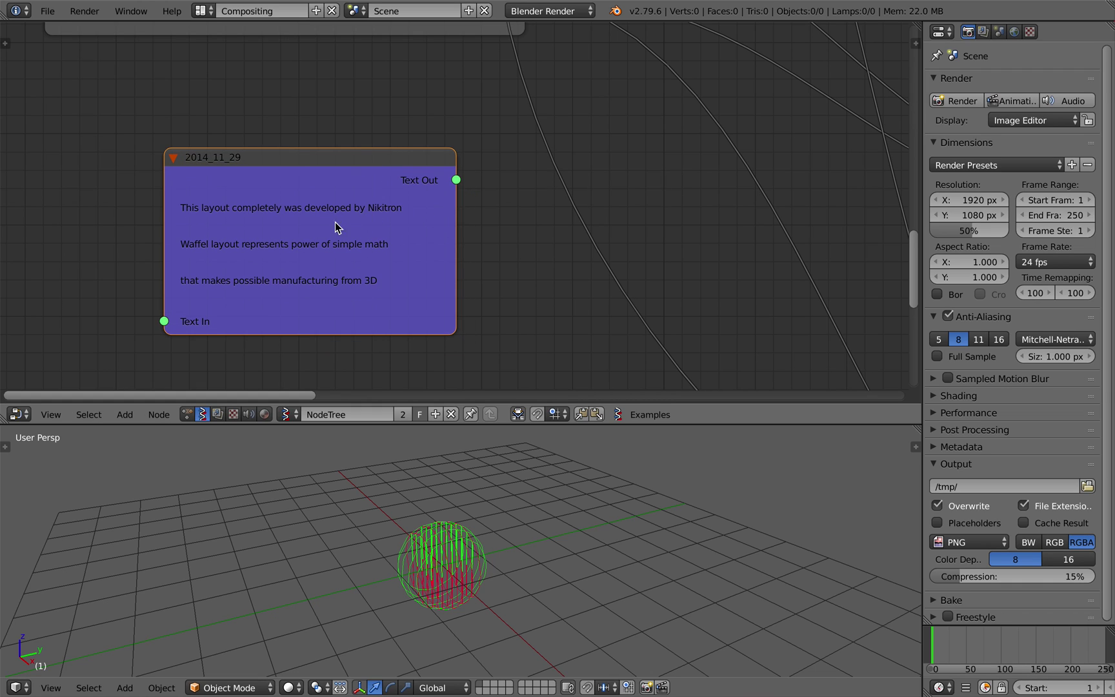
Step: Save the current layout over the existing minimal_wafel_001.blend file
{"action": "middle_click_drag", "start_coordinate": [336, 225], "coordinate": [320, 203]}
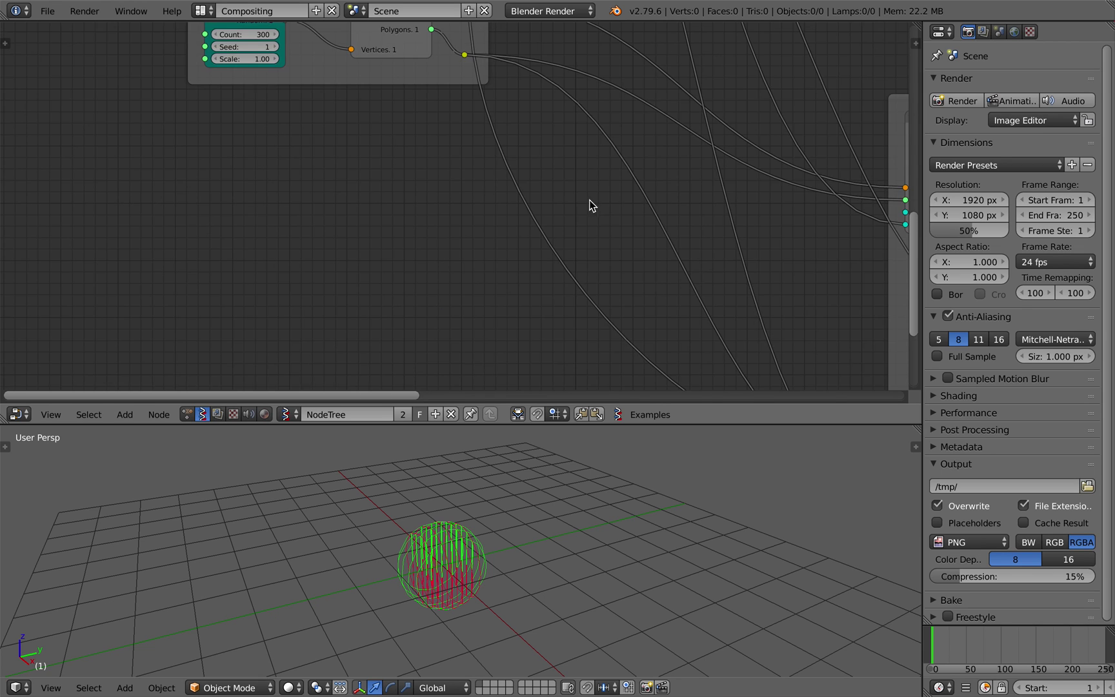
{"action": "left_click", "coordinate": [563, 224]}
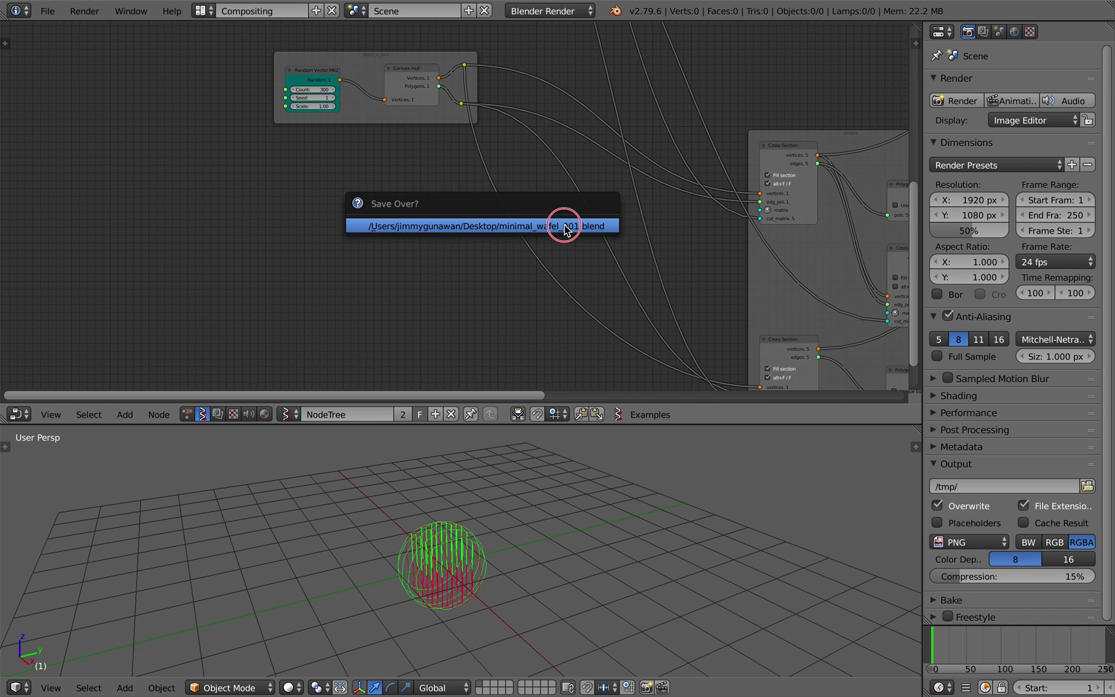
Step: Set the Random Vector MK2 node's seed to 57 and its scale to 1.18
{"action": "scroll", "coordinate": [325, 156], "scroll_direction": "up", "scroll_amount": 2}
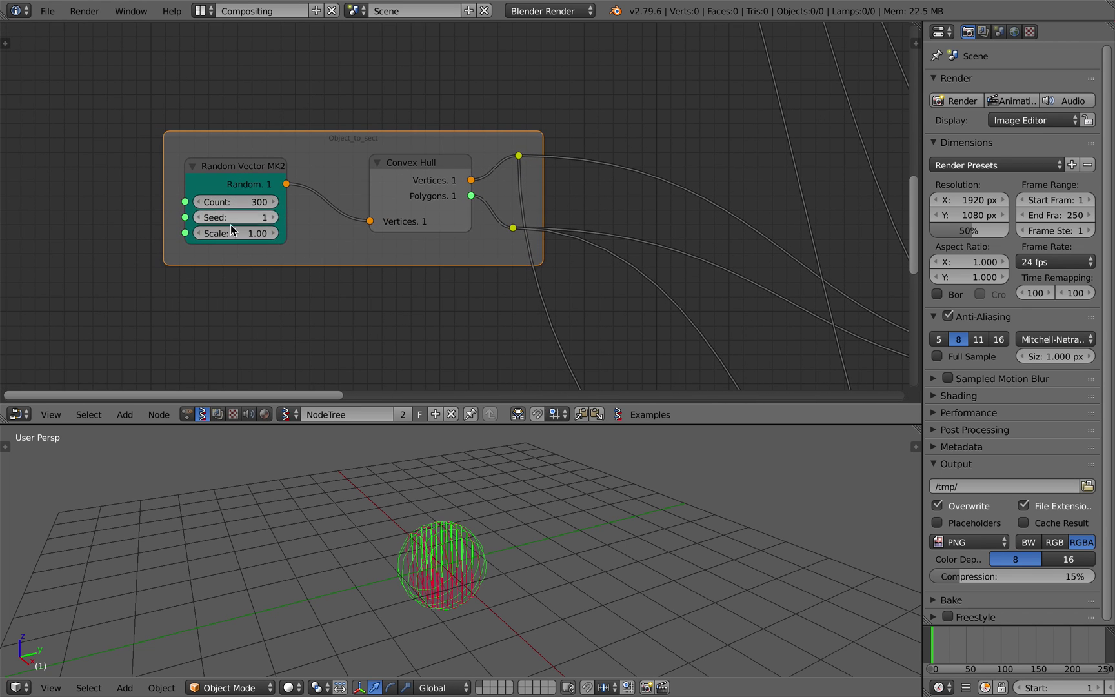
{"action": "key", "text": "ctrl+s"}
{"action": "left_click_drag", "start_coordinate": [224, 218], "coordinate": [219, 184]}
{"action": "left_click", "coordinate": [224, 220]}
{"action": "left_click_drag", "start_coordinate": [230, 231], "coordinate": [193, 230]}
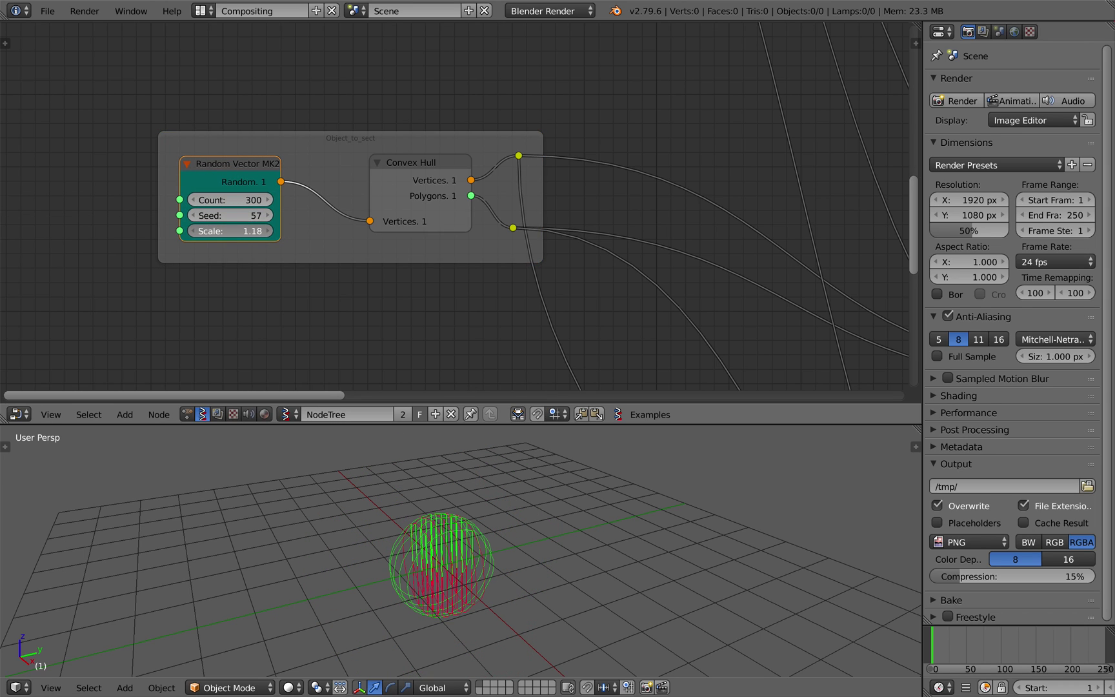
Step: Set the Random Vector MK2 node's count to 150 and shift the node further away from Convex Hull
{"action": "scroll", "coordinate": [395, 478], "scroll_direction": "up", "scroll_amount": 4}
{"action": "middle_click_drag", "start_coordinate": [406, 485], "coordinate": [415, 478]}
{"action": "left_click", "coordinate": [241, 169]}
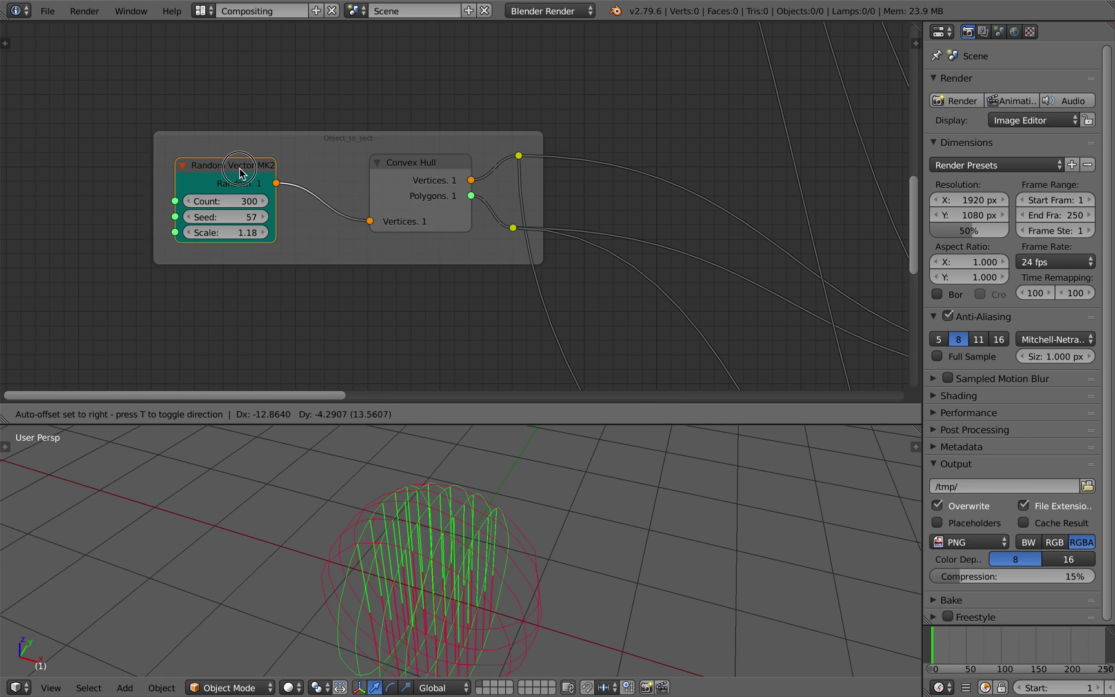
{"action": "scroll", "coordinate": [218, 174], "scroll_direction": "up", "scroll_amount": 1}
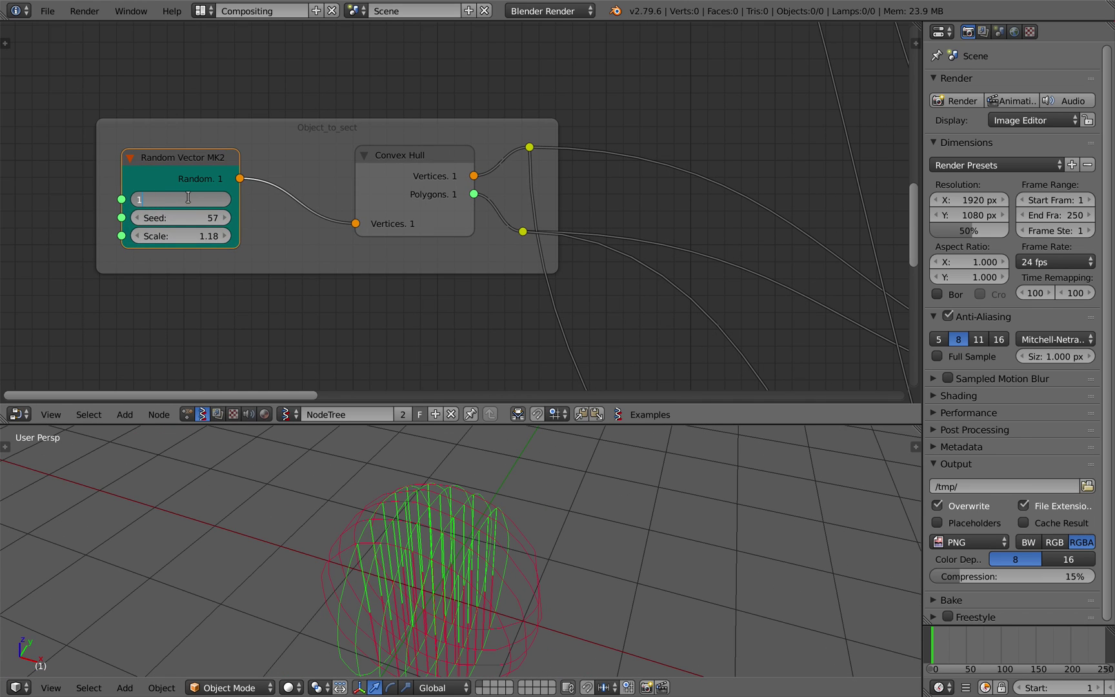
{"action": "left_click_drag", "start_coordinate": [196, 176], "coordinate": [180, 166]}
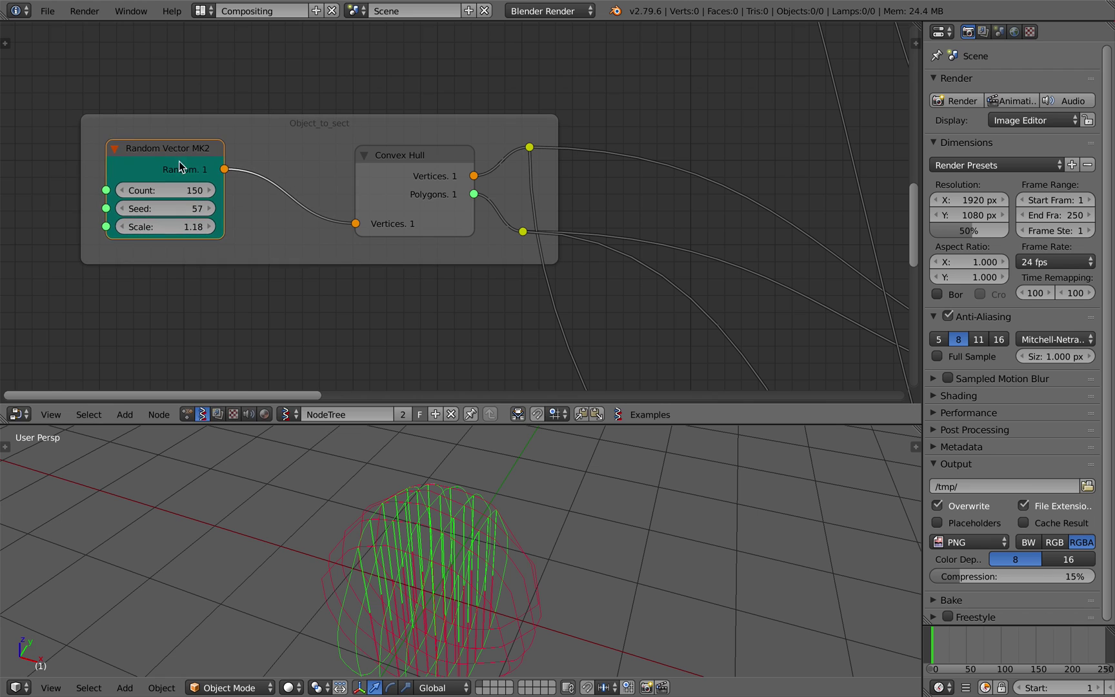
Step: Preview the Convex Hull output with a connected Viewer Draw node and spread the nodes out inside the Object_to_sect frame
{"action": "mouse_move", "coordinate": [378, 169]}
{"action": "left_mouse_down"}
{"action": "mouse_move", "coordinate": [302, 172]}
{"action": "mouse_move", "coordinate": [381, 309]}
{"action": "left_mouse_up"}
{"action": "scroll", "coordinate": [306, 174], "scroll_direction": "down", "scroll_amount": 2}
{"action": "right_click", "coordinate": [320, 170]}
{"action": "left_click", "coordinate": [323, 166]}
{"action": "scroll", "coordinate": [358, 186], "scroll_direction": "down", "scroll_amount": 2}
{"action": "mouse_move", "coordinate": [416, 268]}
{"action": "left_mouse_down"}
{"action": "mouse_move", "coordinate": [426, 267]}
{"action": "mouse_move", "coordinate": [436, 296]}
{"action": "left_mouse_up"}
{"action": "middle_click_drag", "start_coordinate": [436, 298], "coordinate": [447, 249]}
{"action": "middle_click_drag", "start_coordinate": [474, 454], "coordinate": [526, 465]}
{"action": "middle_click_drag", "start_coordinate": [450, 547], "coordinate": [445, 375]}
{"action": "scroll", "coordinate": [372, 276], "scroll_direction": "up", "scroll_amount": 4}
{"action": "left_click_drag", "start_coordinate": [213, 82], "coordinate": [145, 92]}
{"action": "left_click_drag", "start_coordinate": [308, 232], "coordinate": [261, 179]}
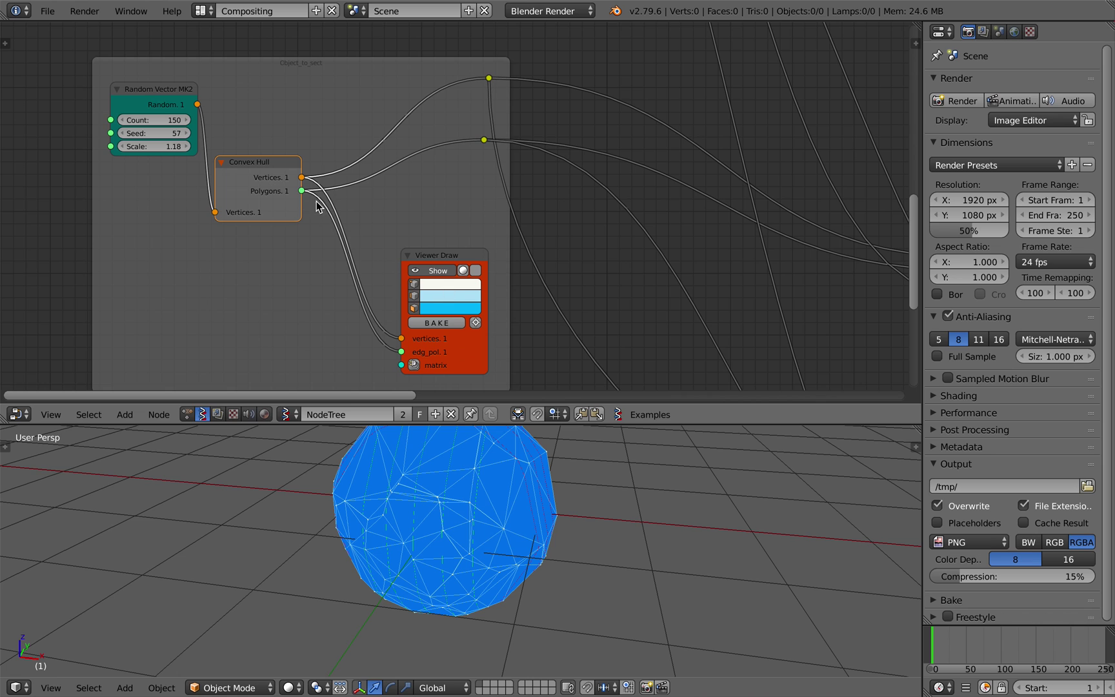
Step: Try baking the hull preview to a mesh, and delete both the baked object and the temporary Viewer Draw node
{"action": "scroll", "coordinate": [485, 578], "scroll_direction": "down", "scroll_amount": 2}
{"action": "left_click", "coordinate": [447, 321]}
{"action": "middle_click_drag", "start_coordinate": [581, 516], "coordinate": [665, 538]}
{"action": "key", "text": "x"}
{"action": "left_click", "coordinate": [684, 527]}
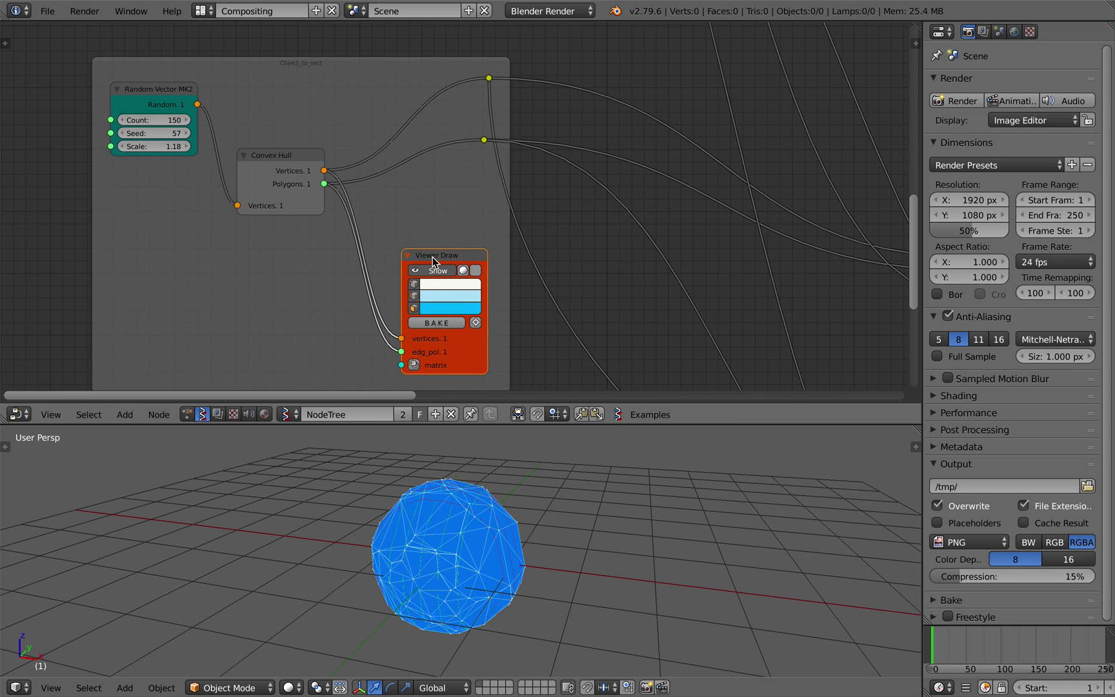
{"action": "key", "text": "x"}
Step: Inspect the Cross Section and Polygons to Edges nodes in their frame, giving the node editor more height
{"action": "scroll", "coordinate": [431, 259], "scroll_direction": "down", "scroll_amount": 3}
{"action": "middle_click_drag", "start_coordinate": [399, 258], "coordinate": [155, 350]}
{"action": "left_click_drag", "start_coordinate": [95, 261], "coordinate": [122, 226]}
{"action": "scroll", "coordinate": [122, 200], "scroll_direction": "down", "scroll_amount": 1}
{"action": "middle_click_drag", "start_coordinate": [339, 195], "coordinate": [152, 109]}
{"action": "scroll", "coordinate": [466, 203], "scroll_direction": "up", "scroll_amount": 1}
{"action": "middle_click_drag", "start_coordinate": [556, 266], "coordinate": [301, 150]}
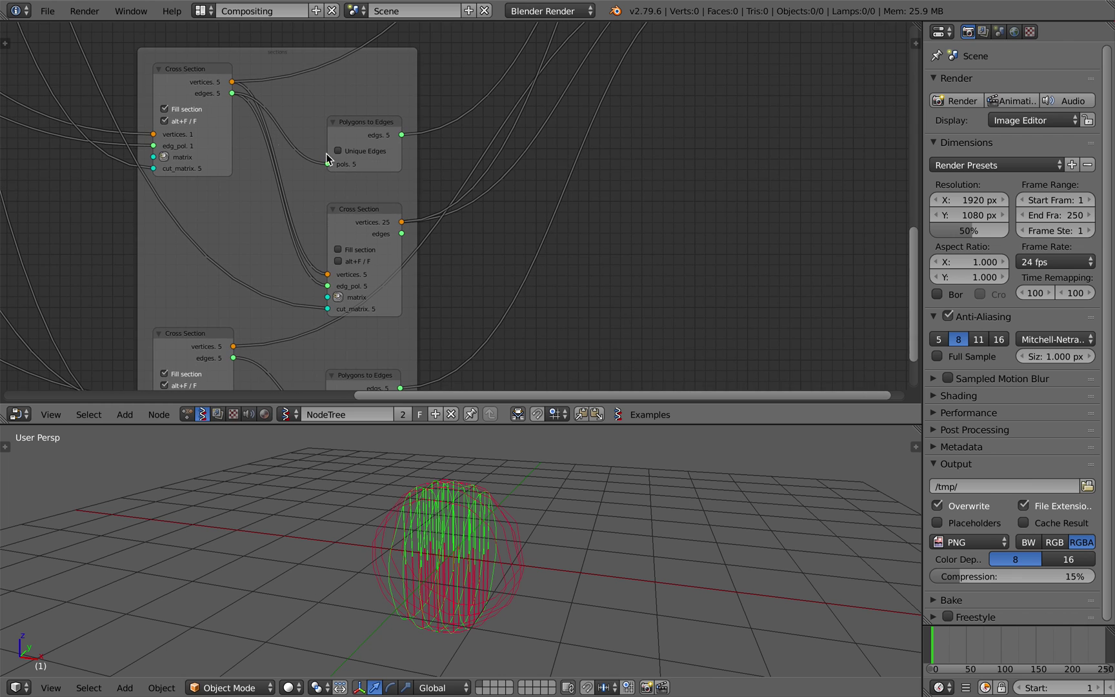
{"action": "left_click_drag", "start_coordinate": [631, 423], "coordinate": [631, 514]}
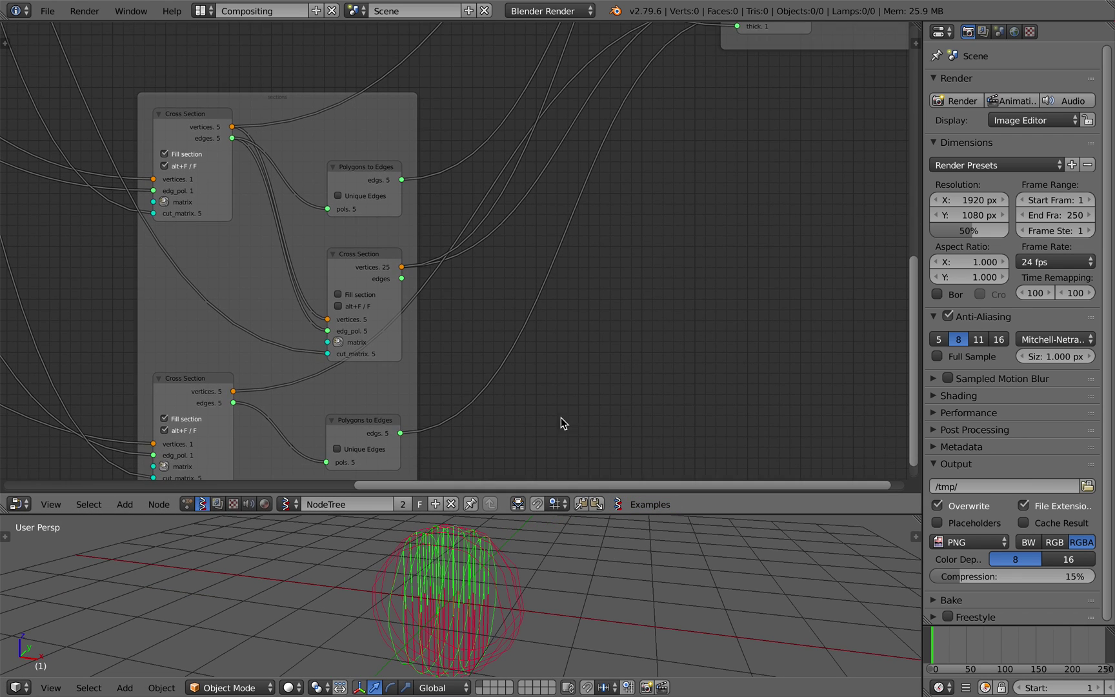
Step: Space out the upper Wafel and Viewer Draw nodes and examine the links into both Wafel nodes
{"action": "scroll", "coordinate": [536, 271], "scroll_direction": "down", "scroll_amount": 3}
{"action": "middle_click_drag", "start_coordinate": [524, 236], "coordinate": [384, 381]}
{"action": "scroll", "coordinate": [406, 258], "scroll_direction": "up", "scroll_amount": 1}
{"action": "middle_click_drag", "start_coordinate": [416, 229], "coordinate": [399, 341]}
{"action": "scroll", "coordinate": [399, 341], "scroll_direction": "up", "scroll_amount": 3}
{"action": "left_click_drag", "start_coordinate": [585, 239], "coordinate": [589, 250]}
{"action": "left_click_drag", "start_coordinate": [683, 229], "coordinate": [715, 233]}
{"action": "middle_click_drag", "start_coordinate": [635, 167], "coordinate": [627, 252]}
{"action": "scroll", "coordinate": [607, 193], "scroll_direction": "up", "scroll_amount": 2}
{"action": "left_click", "coordinate": [588, 132]}
{"action": "scroll", "coordinate": [604, 175], "scroll_direction": "down", "scroll_amount": 1}
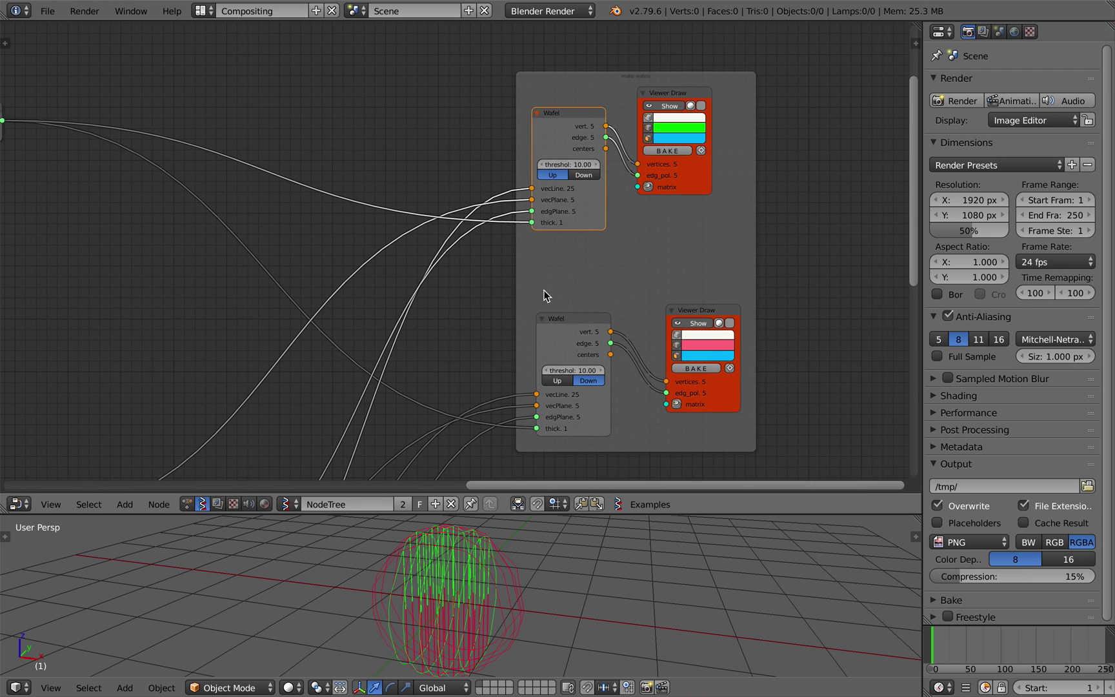
{"action": "scroll", "coordinate": [550, 190], "scroll_direction": "up", "scroll_amount": 1}
{"action": "middle_click_drag", "start_coordinate": [564, 200], "coordinate": [612, 174]}
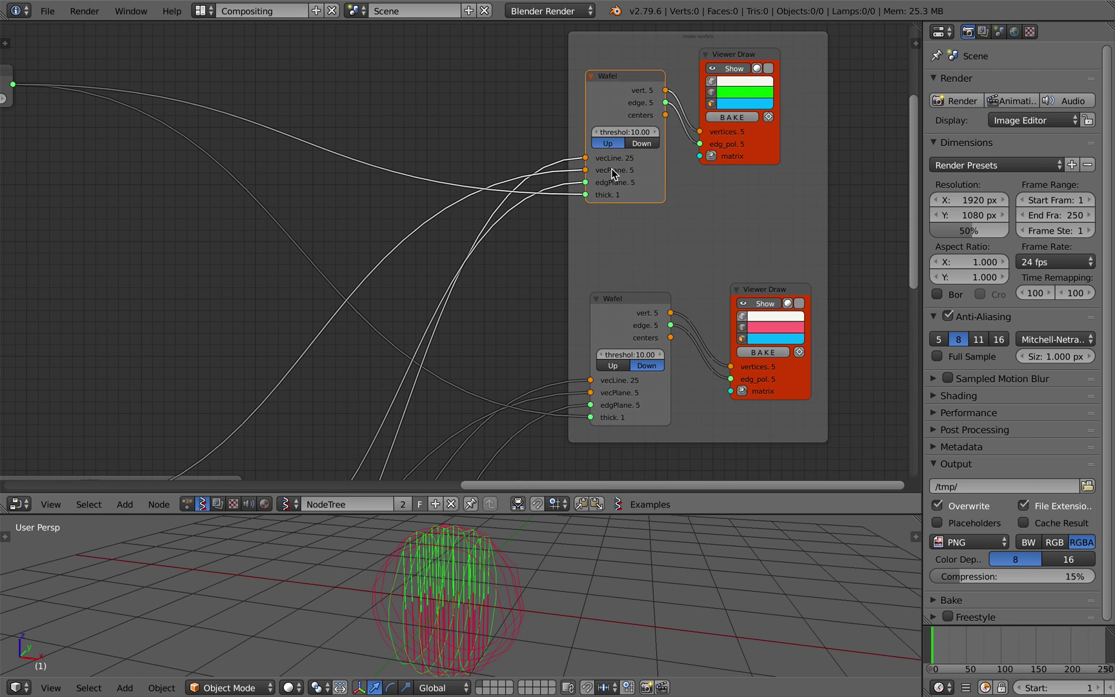
{"action": "scroll", "coordinate": [612, 172], "scroll_direction": "down", "scroll_amount": 1}
{"action": "middle_click_drag", "start_coordinate": [523, 201], "coordinate": [559, 162]}
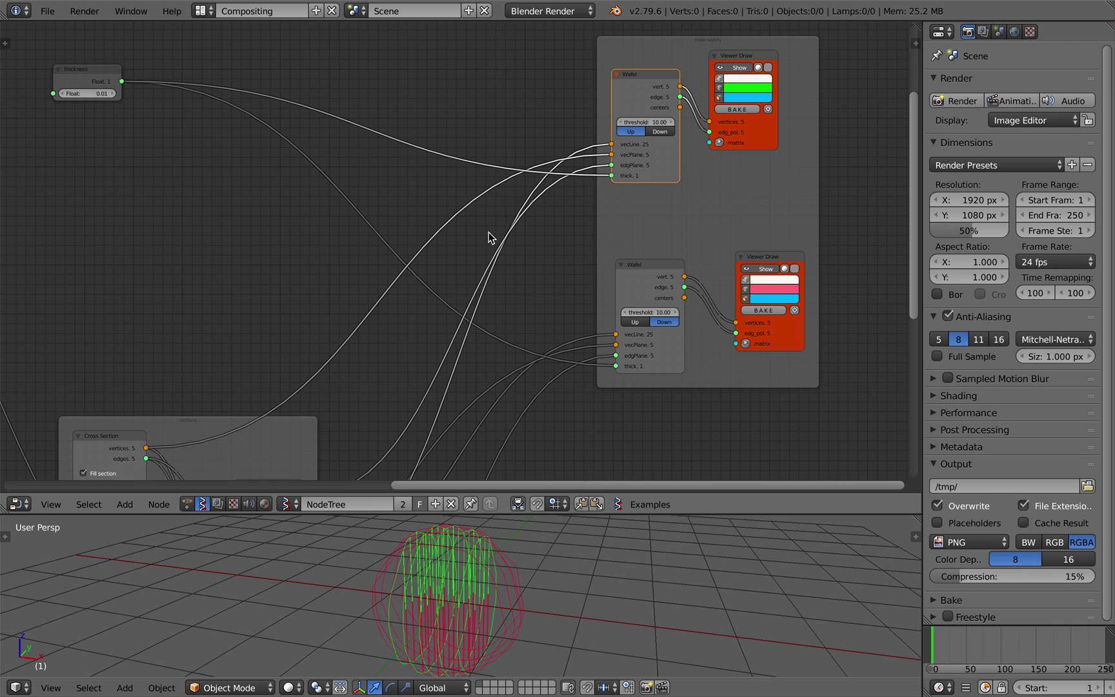
Step: Enlarge the 3D view and set the thickness node's Float value to 0.04
{"action": "middle_click_drag", "start_coordinate": [488, 230], "coordinate": [543, 218]}
{"action": "left_click_drag", "start_coordinate": [159, 70], "coordinate": [208, 128]}
{"action": "middle_click_drag", "start_coordinate": [201, 129], "coordinate": [310, 140]}
{"action": "scroll", "coordinate": [465, 549], "scroll_direction": "up", "scroll_amount": 2}
{"action": "middle_click_drag", "start_coordinate": [465, 548], "coordinate": [413, 467]}
{"action": "scroll", "coordinate": [316, 188], "scroll_direction": "up", "scroll_amount": 2}
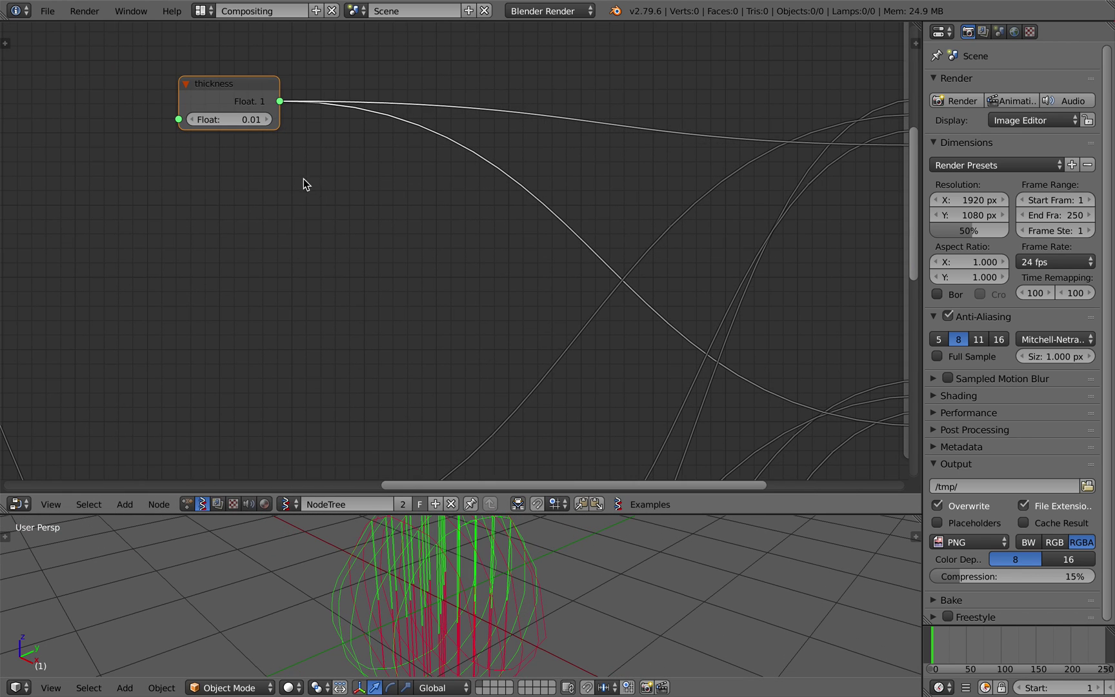
{"action": "left_click_drag", "start_coordinate": [431, 511], "coordinate": [431, 371]}
{"action": "middle_click_drag", "start_coordinate": [478, 520], "coordinate": [355, 394]}
{"action": "left_click_drag", "start_coordinate": [250, 49], "coordinate": [260, 49]}
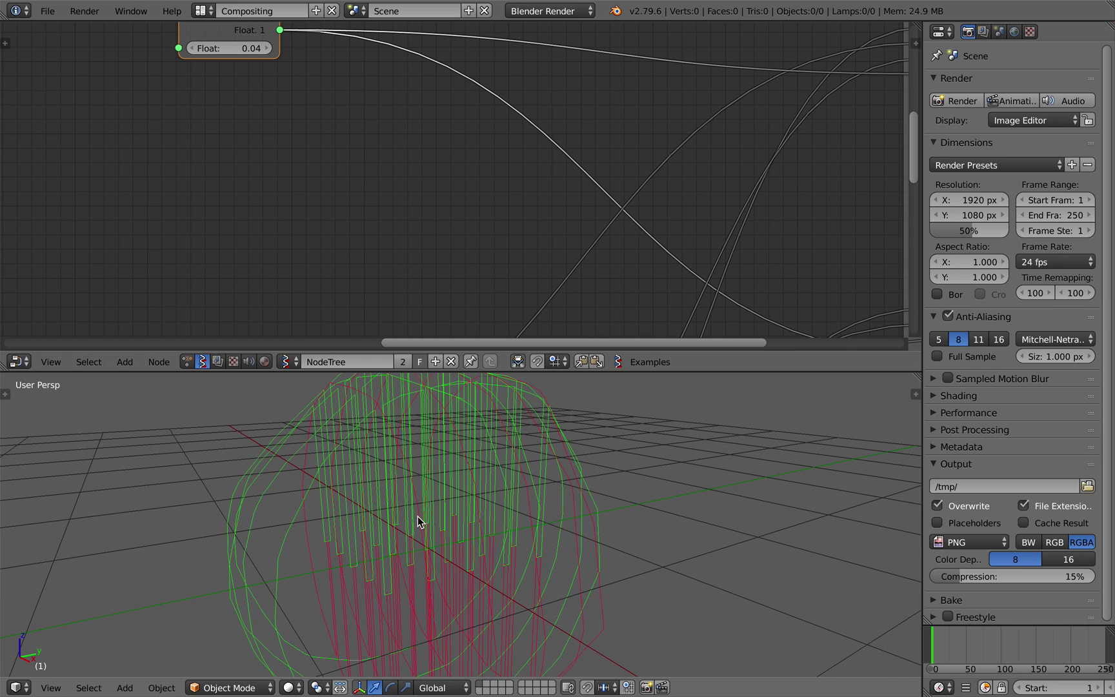
Step: Save the changed node setup over the existing Blender file
{"action": "key", "text": "ctrl+s"}
{"action": "left_click", "coordinate": [427, 522]}
{"action": "scroll", "coordinate": [406, 510], "scroll_direction": "down", "scroll_amount": 4}
{"action": "middle_click_drag", "start_coordinate": [406, 509], "coordinate": [441, 528]}
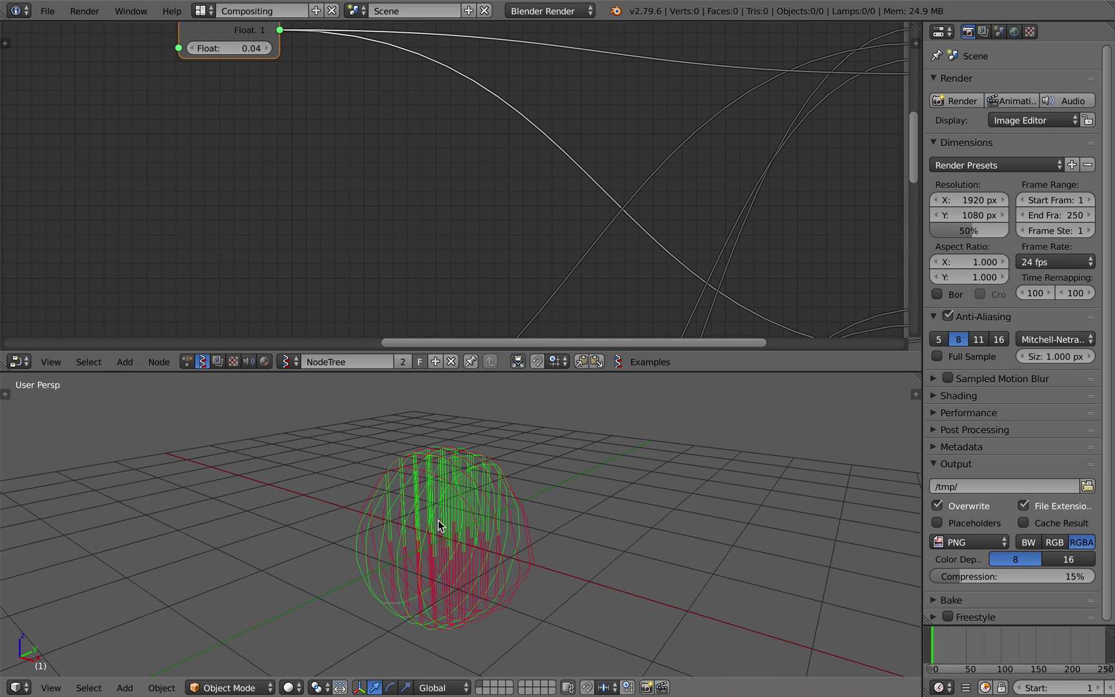
{"action": "scroll", "coordinate": [639, 275], "scroll_direction": "down", "scroll_amount": 6}
{"action": "middle_click_drag", "start_coordinate": [772, 142], "coordinate": [504, 152]}
{"action": "key", "text": "ctrl+s"}
{"action": "left_click", "coordinate": [448, 159]}
Step: Bake the output of both Wafel Viewer Draw nodes into mesh objects
{"action": "middle_click_drag", "start_coordinate": [678, 236], "coordinate": [460, 253]}
{"action": "scroll", "coordinate": [461, 253], "scroll_direction": "down", "scroll_amount": 1}
{"action": "left_click", "coordinate": [483, 258]}
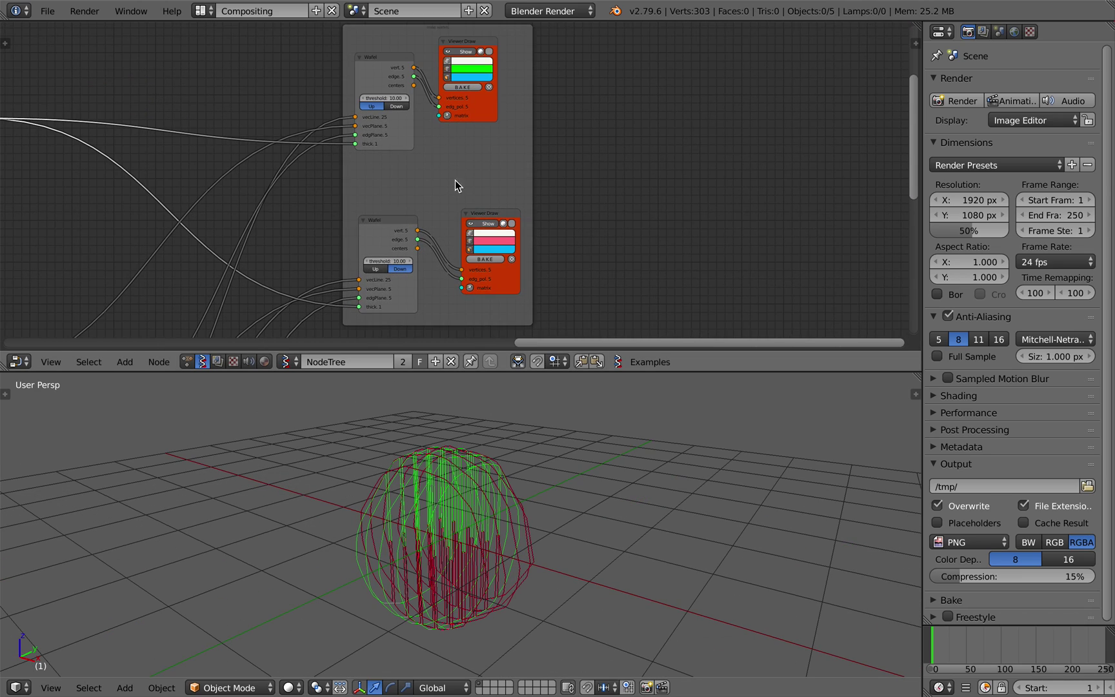
{"action": "left_click", "coordinate": [455, 86]}
Step: Select all the baked slices and move them along the X axis, clear of the live preview
{"action": "scroll", "coordinate": [445, 465], "scroll_direction": "down", "scroll_amount": 2}
{"action": "key", "text": "a"}
{"action": "middle_click_drag", "start_coordinate": [450, 542], "coordinate": [535, 548]}
{"action": "key", "text": "g"}
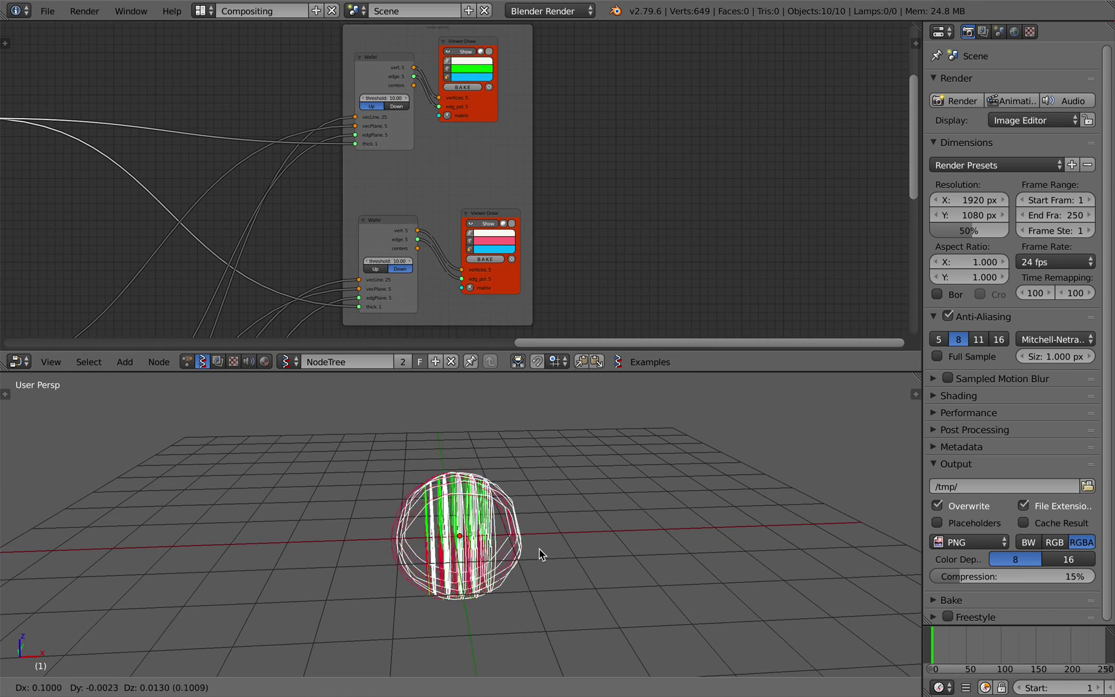
{"action": "left_click", "coordinate": [707, 538]}
Step: Look closely at the baked slices, deselect them all and save over the file
{"action": "middle_click_drag", "start_coordinate": [707, 538], "coordinate": [551, 549], "text": "shift"}
{"action": "scroll", "coordinate": [478, 514], "scroll_direction": "up", "scroll_amount": 5}
{"action": "middle_click_drag", "start_coordinate": [490, 465], "coordinate": [511, 475]}
{"action": "key", "text": "a"}
{"action": "scroll", "coordinate": [451, 535], "scroll_direction": "up", "scroll_amount": 3}
{"action": "key", "text": "ctrl+s"}
{"action": "left_click", "coordinate": [464, 429]}
Step: Fill the outlines of the baked slices Sv_1.001 and Sv_0.001 with faces in Edit Mode
{"action": "key", "text": "Tab"}
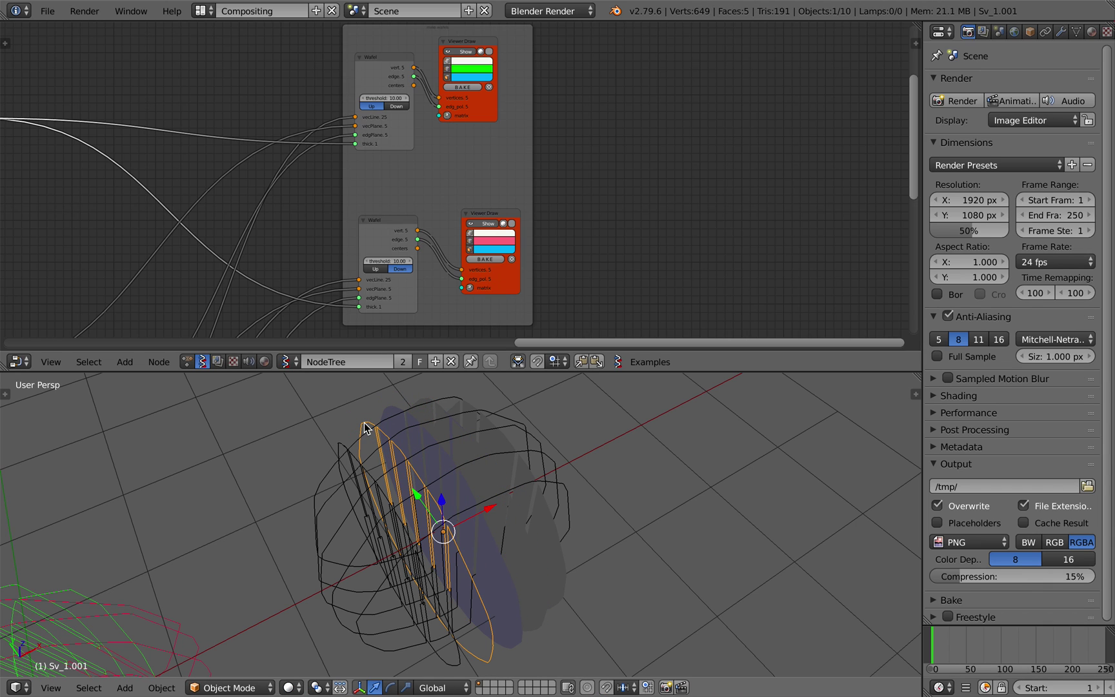
{"action": "key", "text": "Tab"}
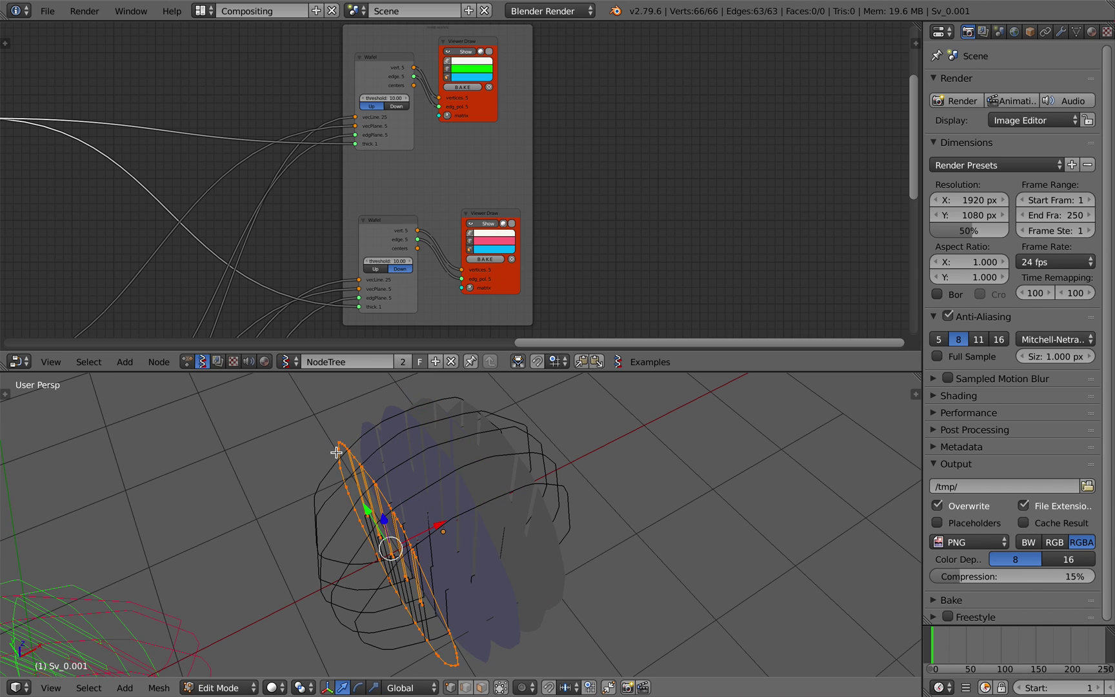
{"action": "key", "text": "Tab"}
Step: Fill the first two crossing slices, up to Sv_1, with faces in Edit Mode
{"action": "middle_click_drag", "start_coordinate": [336, 453], "coordinate": [485, 400]}
{"action": "middle_click_drag", "start_coordinate": [539, 441], "coordinate": [528, 535]}
{"action": "key", "text": "Tab"}
{"action": "key", "text": "Tab"}
{"action": "right_click", "coordinate": [526, 532]}
{"action": "key", "text": "Tab"}
{"action": "key", "text": "Tab"}
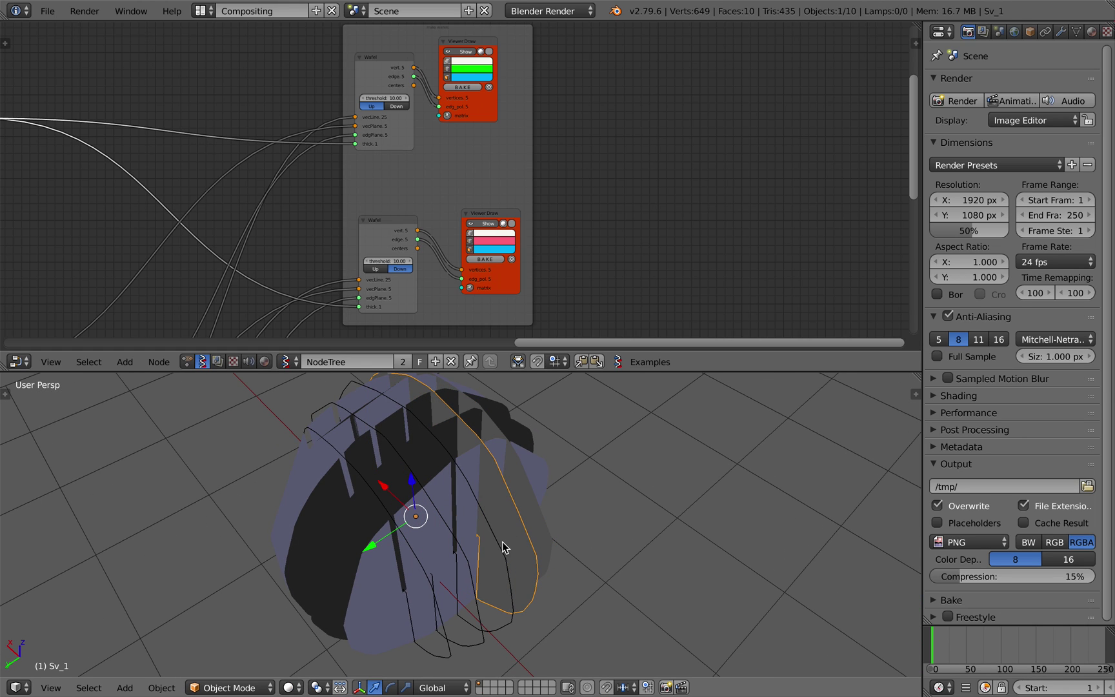
Step: Fill the last three unfilled slice outlines, Sv_2 through Sv_4, with faces
{"action": "right_click", "coordinate": [499, 544]}
{"action": "key", "text": "Tab"}
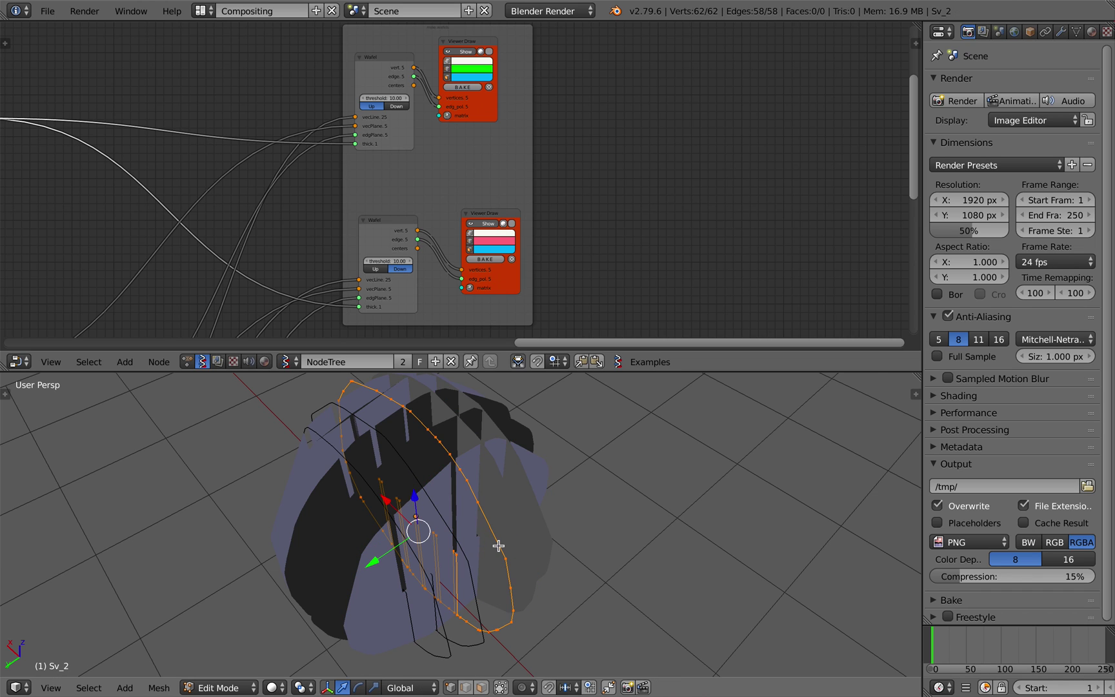
{"action": "key", "text": "Tab"}
{"action": "middle_click_drag", "start_coordinate": [478, 548], "coordinate": [457, 478]}
{"action": "key", "text": "Tab"}
{"action": "key", "text": "Tab"}
{"action": "key", "text": "Tab"}
{"action": "key", "text": "Tab"}
Step: Select all baked slices and add a Solidify modifier with thickness 0.0340 to the active slice Sv_0
{"action": "scroll", "coordinate": [415, 516], "scroll_direction": "down", "scroll_amount": 3}
{"action": "key", "text": "a"}
{"action": "key", "text": "a"}
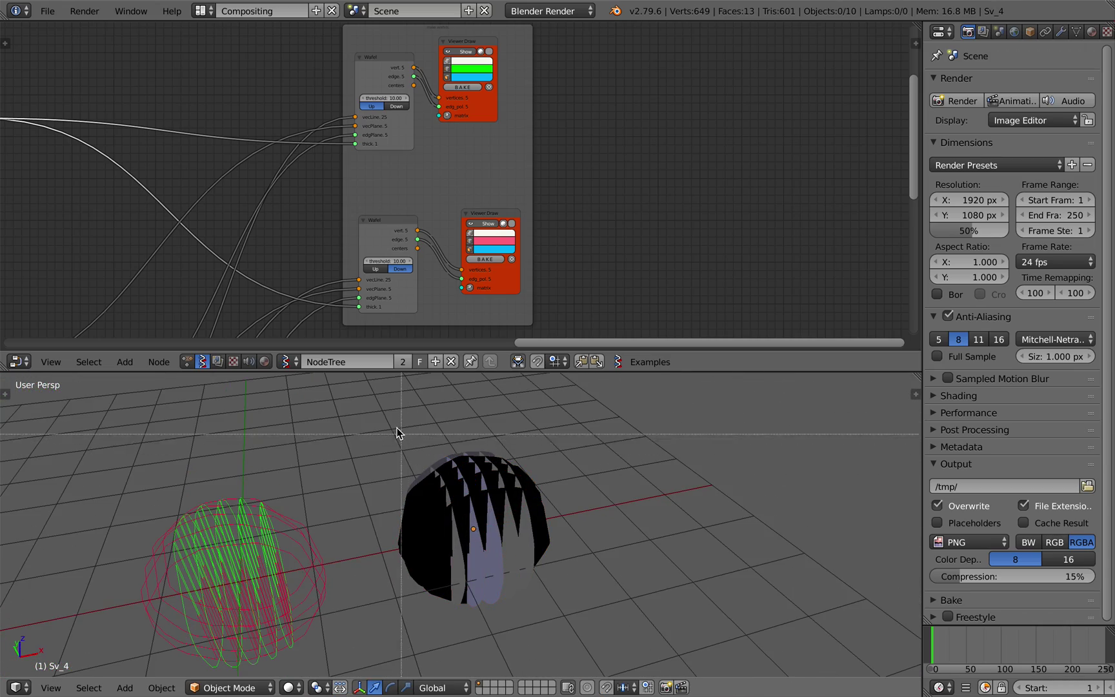
{"action": "key", "text": "a"}
{"action": "middle_click_drag", "start_coordinate": [592, 598], "coordinate": [530, 550]}
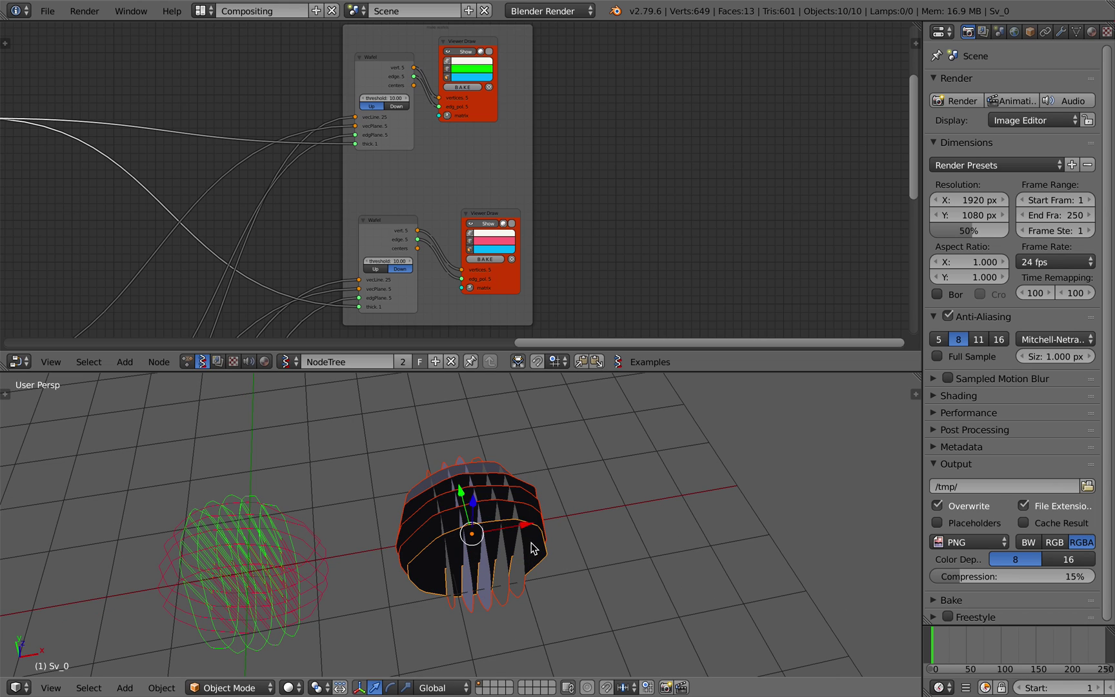
{"action": "left_click", "coordinate": [1060, 32]}
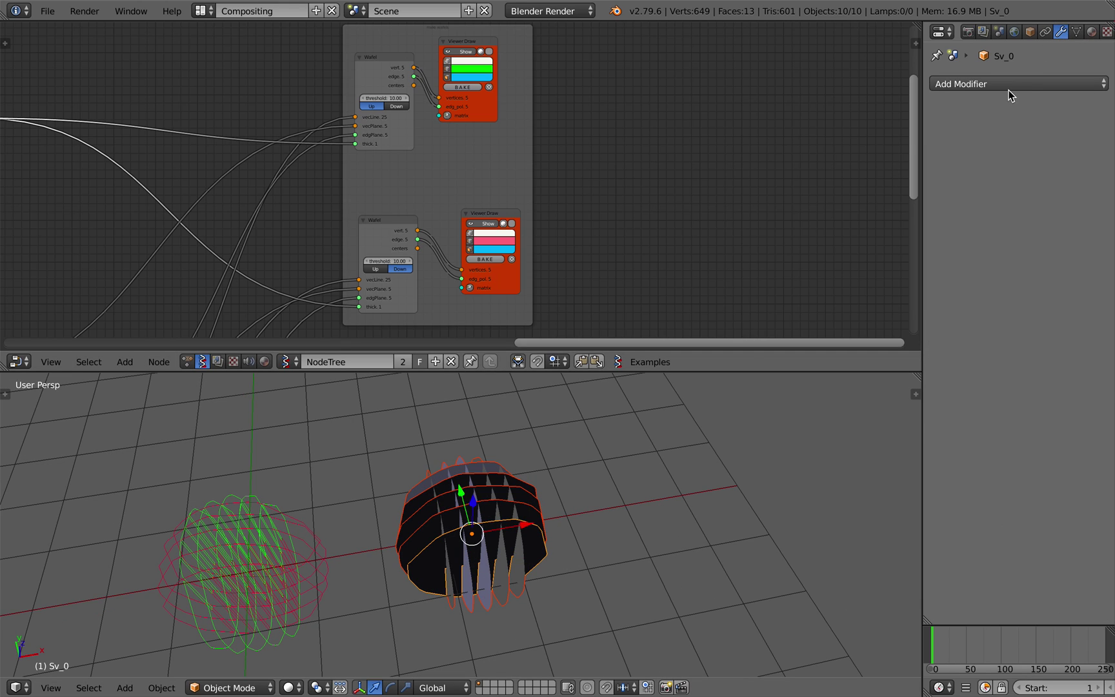
{"action": "left_click", "coordinate": [1018, 84]}
{"action": "left_click", "coordinate": [828, 326]}
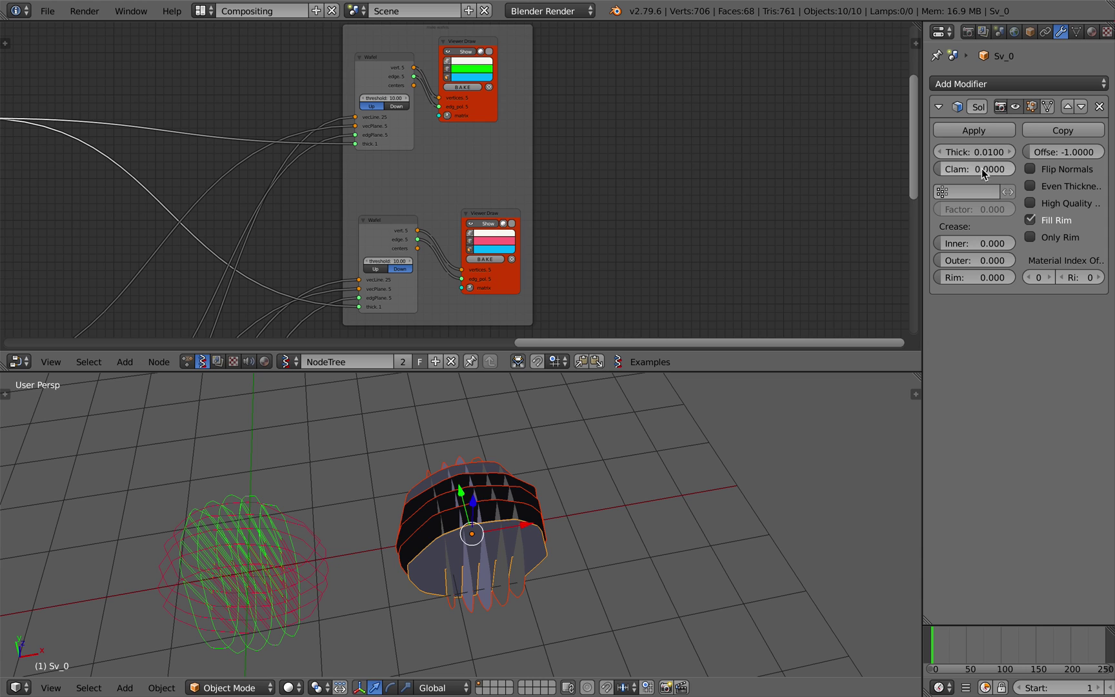
{"action": "middle_click_drag", "start_coordinate": [651, 464], "coordinate": [623, 551]}
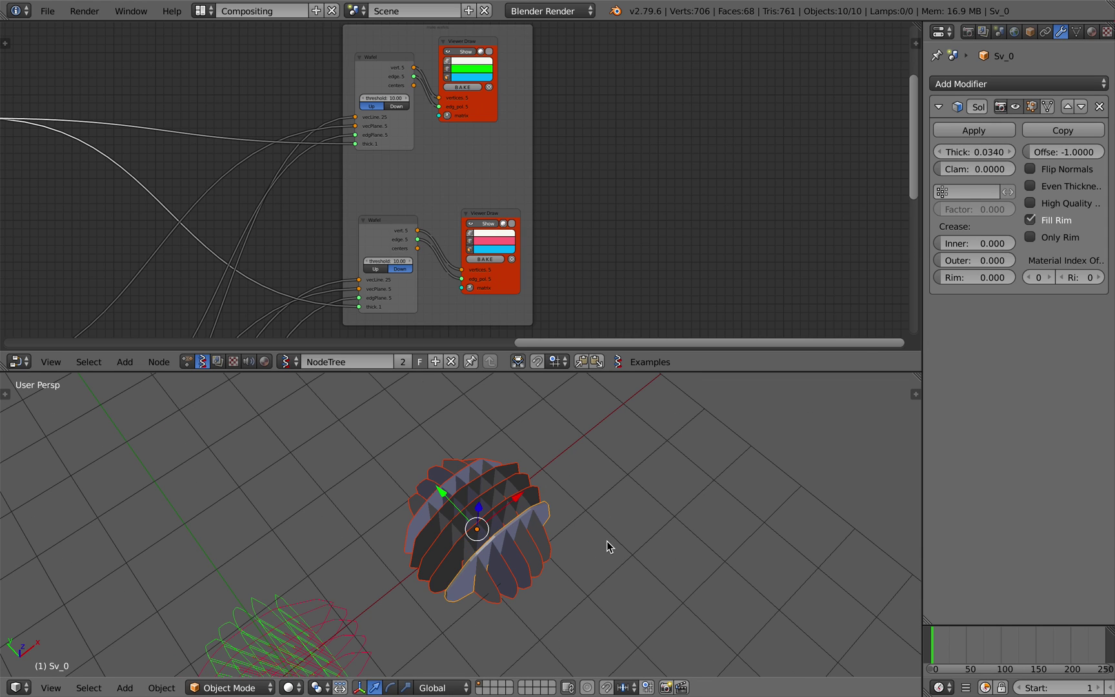
Step: Copy the Solidify modifier from Sv_0 to all the other slices, deselect everything and save the file
{"action": "key", "text": "ctrl+l"}
{"action": "left_click", "coordinate": [578, 652]}
{"action": "middle_click_drag", "start_coordinate": [499, 504], "coordinate": [571, 458], "text": "shift"}
{"action": "scroll", "coordinate": [535, 516], "scroll_direction": "up", "scroll_amount": 5}
{"action": "key", "text": "a"}
{"action": "scroll", "coordinate": [498, 482], "scroll_direction": "down", "scroll_amount": 5}
{"action": "key", "text": "ctrl+s"}
{"action": "left_click", "coordinate": [493, 493]}
Step: Review the upstream nodes that feed the waffle setup
{"action": "middle_click_drag", "start_coordinate": [454, 572], "coordinate": [433, 542]}
{"action": "scroll", "coordinate": [257, 110], "scroll_direction": "down", "scroll_amount": 5}
{"action": "middle_click_drag", "start_coordinate": [77, 174], "coordinate": [563, 145]}
{"action": "scroll", "coordinate": [425, 175], "scroll_direction": "up", "scroll_amount": 2}
{"action": "scroll", "coordinate": [349, 149], "scroll_direction": "up", "scroll_amount": 3}
{"action": "middle_click_drag", "start_coordinate": [329, 52], "coordinate": [360, 248]}
{"action": "scroll", "coordinate": [361, 248], "scroll_direction": "up", "scroll_amount": 4}
{"action": "left_click_drag", "start_coordinate": [263, 171], "coordinate": [219, 138]}
{"action": "scroll", "coordinate": [472, 284], "scroll_direction": "down", "scroll_amount": 3}
{"action": "middle_click_drag", "start_coordinate": [471, 281], "coordinate": [203, 179]}
{"action": "scroll", "coordinate": [351, 215], "scroll_direction": "down", "scroll_amount": 2}
Step: Enlarge the node editor and bring the Cross Section frame and the Object_to_sect frame closer together
{"action": "left_click_drag", "start_coordinate": [458, 372], "coordinate": [470, 475]}
{"action": "middle_click_drag", "start_coordinate": [376, 279], "coordinate": [322, 225]}
{"action": "left_click_drag", "start_coordinate": [498, 125], "coordinate": [457, 84]}
{"action": "scroll", "coordinate": [446, 88], "scroll_direction": "up", "scroll_amount": 3}
{"action": "middle_click_drag", "start_coordinate": [430, 142], "coordinate": [482, 208]}
{"action": "scroll", "coordinate": [483, 207], "scroll_direction": "down", "scroll_amount": 1}
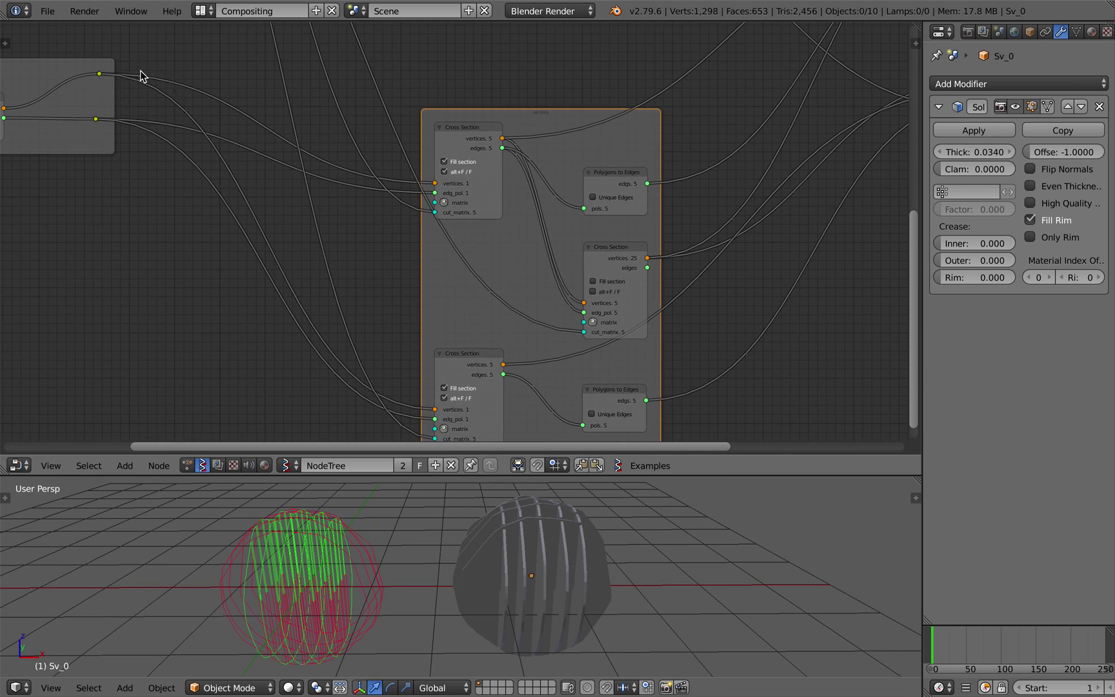
{"action": "left_click_drag", "start_coordinate": [102, 68], "coordinate": [189, 166]}
{"action": "scroll", "coordinate": [269, 149], "scroll_direction": "up", "scroll_amount": 1}
{"action": "middle_click_drag", "start_coordinate": [317, 180], "coordinate": [230, 139]}
Step: Rearrange the Cross Section and Polygons to Edges nodes inside their frame so the links read clearly
{"action": "left_click_drag", "start_coordinate": [366, 85], "coordinate": [368, 148]}
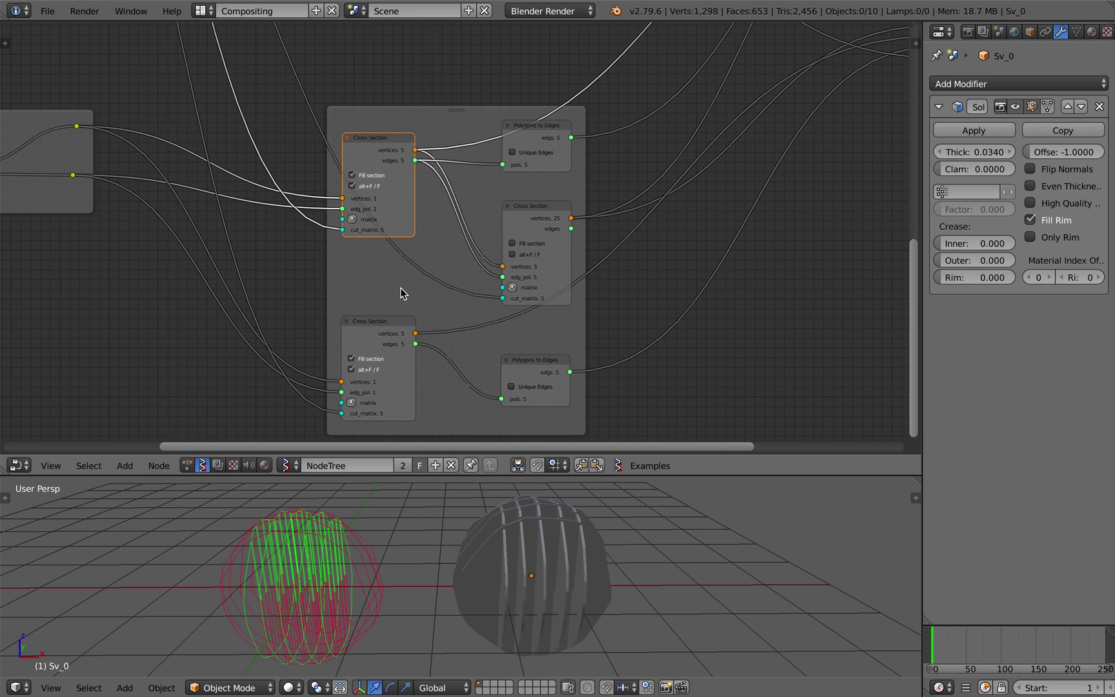
{"action": "middle_click_drag", "start_coordinate": [402, 255], "coordinate": [389, 244]}
{"action": "middle_click_drag", "start_coordinate": [322, 197], "coordinate": [328, 194]}
{"action": "middle_click_drag", "start_coordinate": [531, 577], "coordinate": [514, 558]}
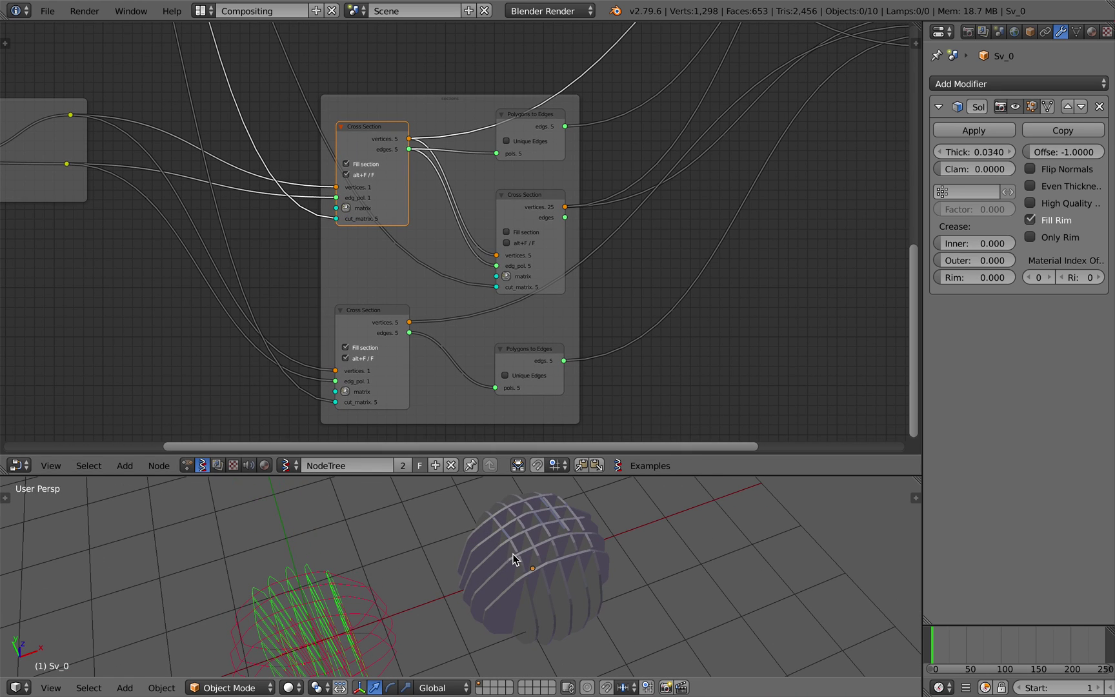
{"action": "left_click_drag", "start_coordinate": [369, 141], "coordinate": [369, 131]}
{"action": "left_click_drag", "start_coordinate": [372, 307], "coordinate": [370, 290]}
{"action": "middle_click_drag", "start_coordinate": [391, 242], "coordinate": [367, 251]}
{"action": "left_click_drag", "start_coordinate": [509, 140], "coordinate": [509, 145]}
Step: Move the thickness node closer to the Wafel nodes it feeds
{"action": "scroll", "coordinate": [480, 285], "scroll_direction": "down", "scroll_amount": 2}
{"action": "scroll", "coordinate": [480, 285], "scroll_direction": "down", "scroll_amount": 1}
{"action": "middle_click_drag", "start_coordinate": [462, 200], "coordinate": [461, 302]}
{"action": "middle_click_drag", "start_coordinate": [515, 389], "coordinate": [492, 285]}
{"action": "middle_click_drag", "start_coordinate": [375, 166], "coordinate": [361, 413]}
{"action": "scroll", "coordinate": [356, 342], "scroll_direction": "up", "scroll_amount": 2}
{"action": "left_click_drag", "start_coordinate": [403, 237], "coordinate": [455, 241]}
Step: Examine the Section matrices frame with its Range Float, Vector and Matrix in nodes
{"action": "scroll", "coordinate": [455, 241], "scroll_direction": "up", "scroll_amount": 3}
{"action": "scroll", "coordinate": [200, 216], "scroll_direction": "down", "scroll_amount": 3}
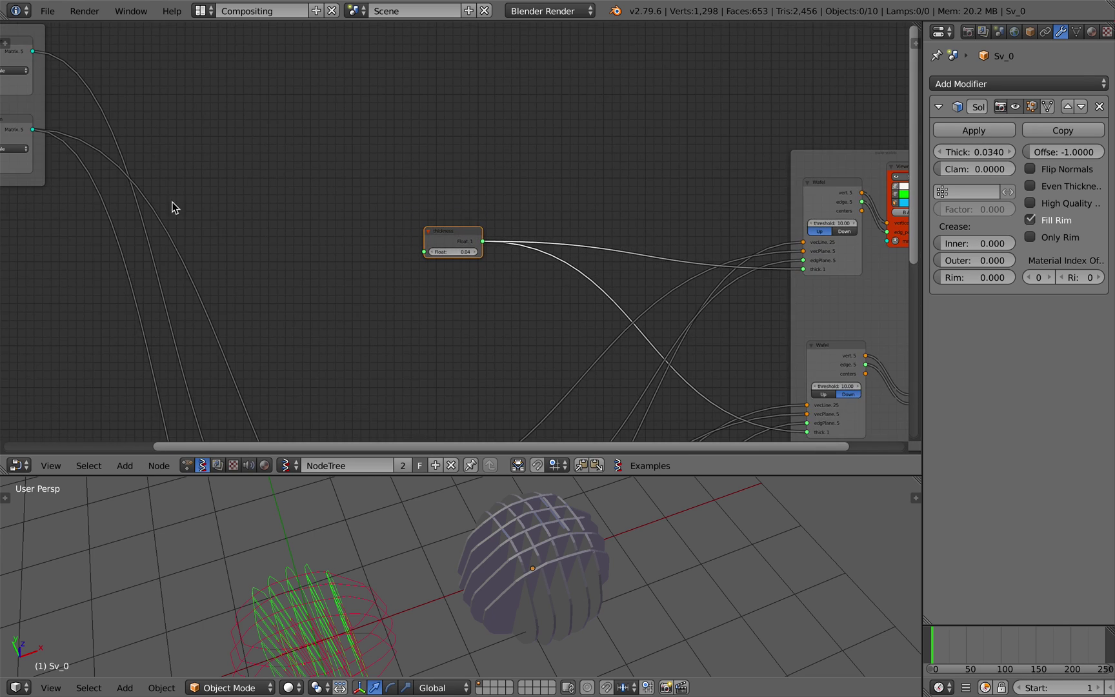
{"action": "middle_click_drag", "start_coordinate": [162, 205], "coordinate": [480, 266]}
{"action": "scroll", "coordinate": [360, 215], "scroll_direction": "up", "scroll_amount": 3}
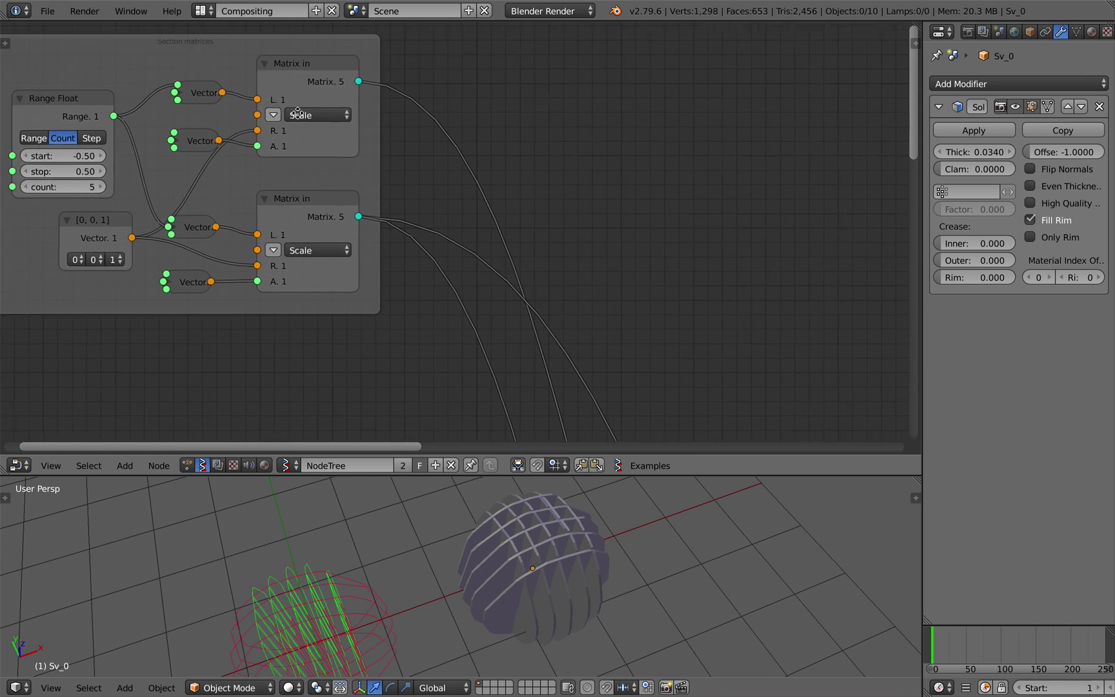
{"action": "middle_click_drag", "start_coordinate": [250, 105], "coordinate": [360, 87]}
{"action": "scroll", "coordinate": [360, 87], "scroll_direction": "up", "scroll_amount": 1}
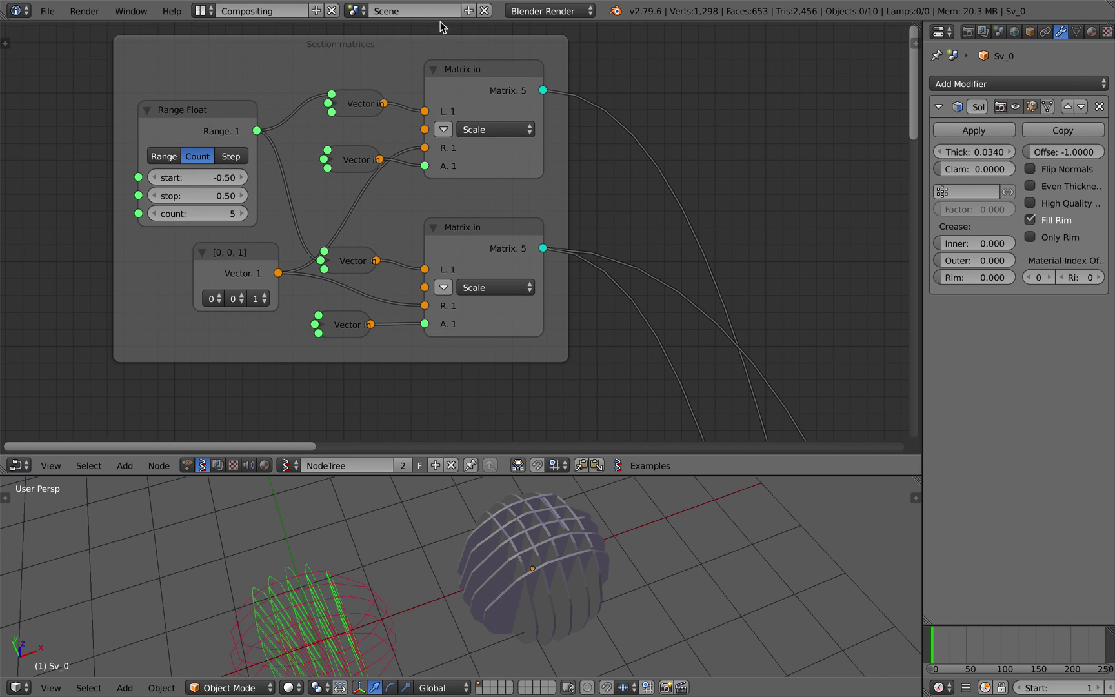
Step: Set the Range Float node to start -0.69, stop 0.72 and count 8, and save the file
{"action": "scroll", "coordinate": [488, 186], "scroll_direction": "down", "scroll_amount": 1}
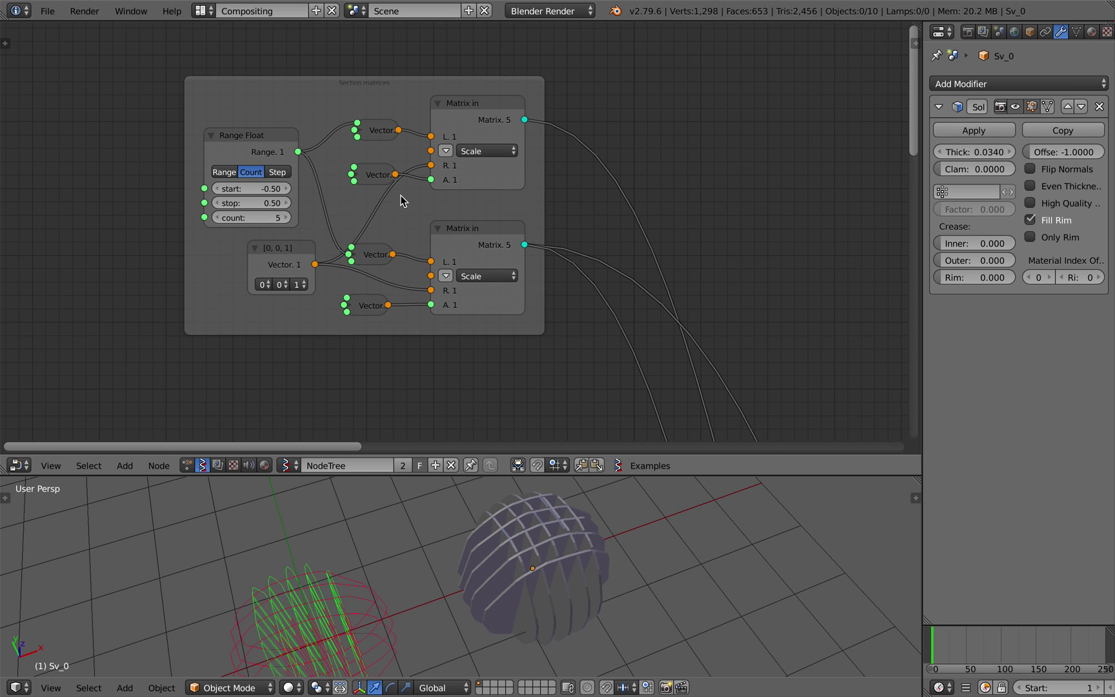
{"action": "scroll", "coordinate": [401, 196], "scroll_direction": "down", "scroll_amount": 3}
{"action": "scroll", "coordinate": [402, 197], "scroll_direction": "up", "scroll_amount": 2}
{"action": "middle_click_drag", "start_coordinate": [530, 638], "coordinate": [535, 584]}
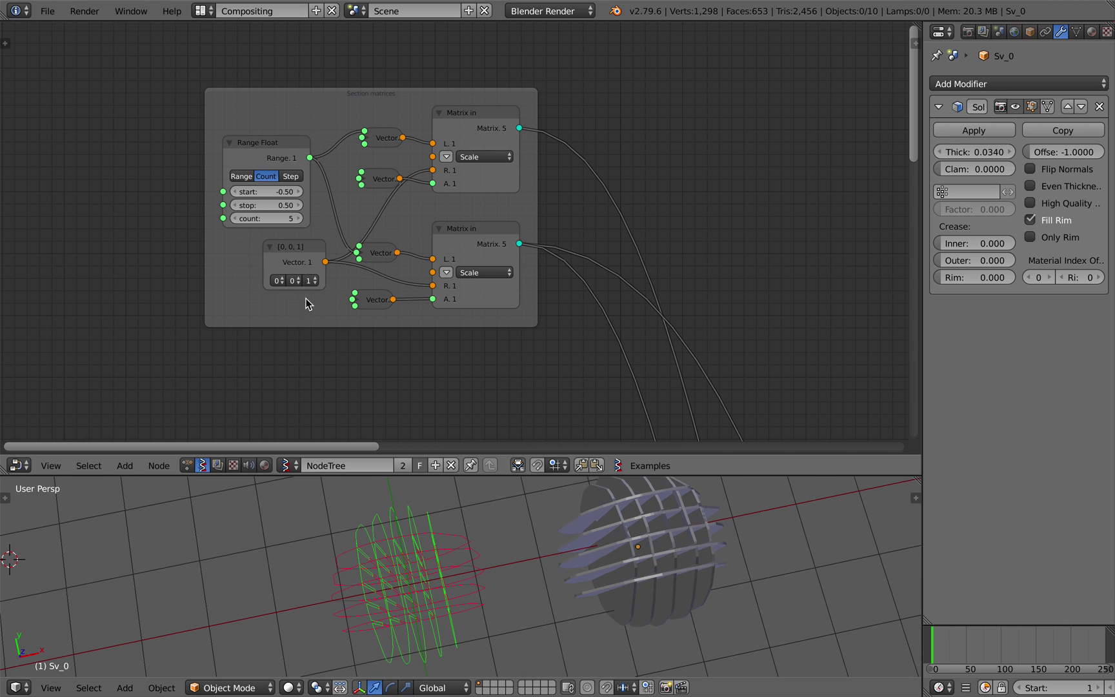
{"action": "scroll", "coordinate": [278, 218], "scroll_direction": "up", "scroll_amount": 1}
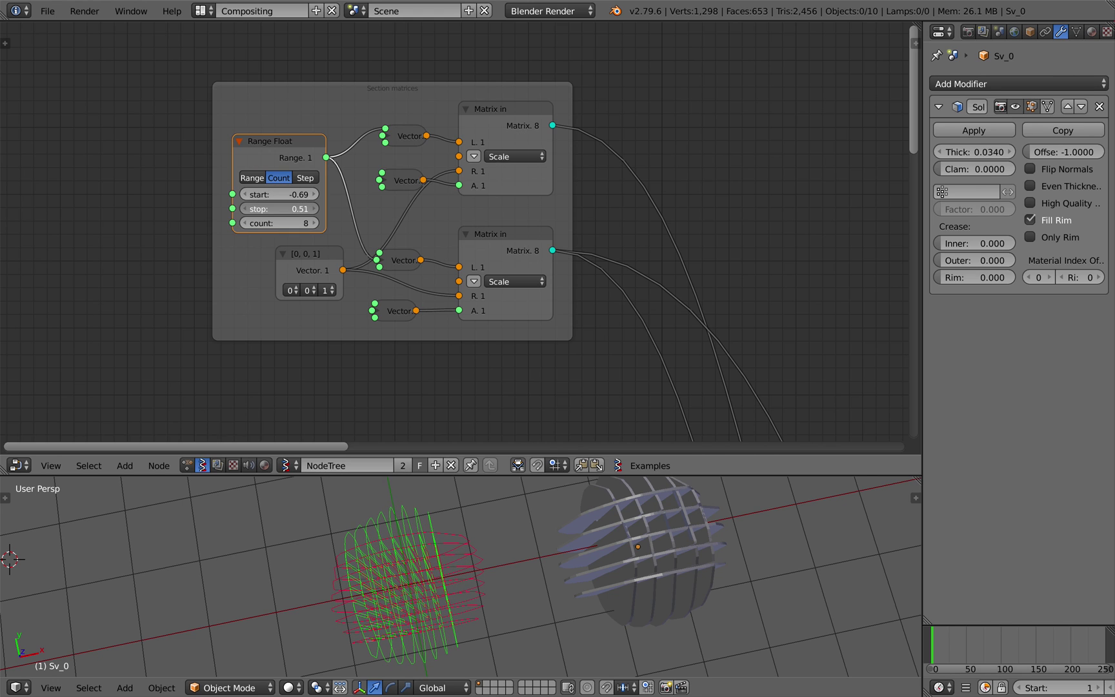
{"action": "middle_click_drag", "start_coordinate": [532, 587], "coordinate": [533, 525]}
{"action": "key", "text": "ctrl+s"}
{"action": "left_click", "coordinate": [533, 526]}
Step: Enlarge the 3D view, add a torus mesh, reset its location to the world origin and save the file
{"action": "left_click_drag", "start_coordinate": [537, 472], "coordinate": [537, 362]}
{"action": "scroll", "coordinate": [522, 462], "scroll_direction": "down", "scroll_amount": 1}
{"action": "middle_click_drag", "start_coordinate": [522, 463], "coordinate": [542, 490]}
{"action": "scroll", "coordinate": [542, 490], "scroll_direction": "down", "scroll_amount": 5}
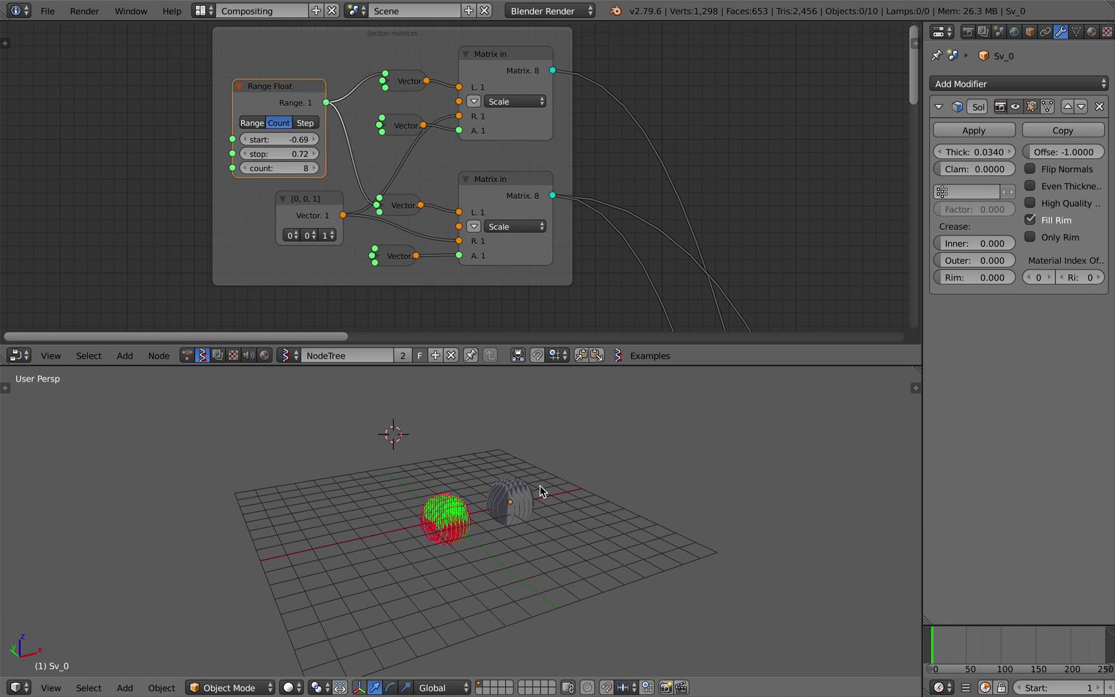
{"action": "scroll", "coordinate": [475, 492], "scroll_direction": "up", "scroll_amount": 3}
{"action": "key", "text": "shift+a"}
{"action": "mouse_move", "coordinate": [444, 462]}
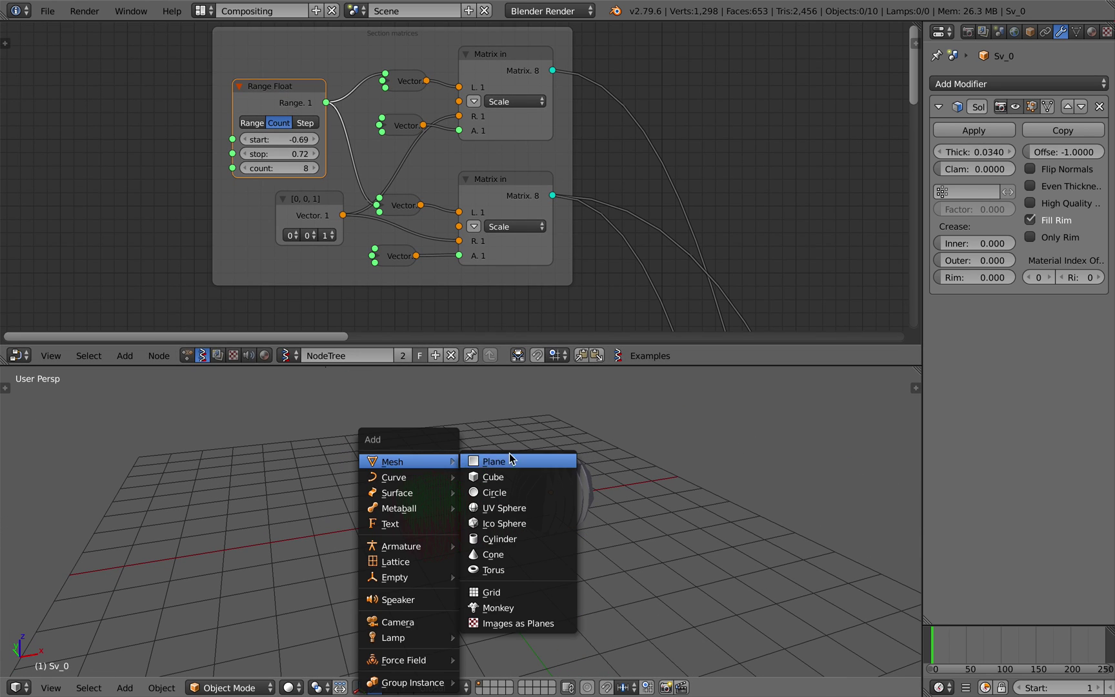
{"action": "left_click", "coordinate": [517, 569]}
{"action": "middle_click_drag", "start_coordinate": [528, 509], "coordinate": [504, 509]}
{"action": "key", "text": "alt+g"}
{"action": "key", "text": "ctrl+s"}
{"action": "left_click", "coordinate": [532, 525]}
Step: Add an Objects in mk3 node below the Object_to_sect frame and load the selected torus into it
{"action": "scroll", "coordinate": [475, 524], "scroll_direction": "up", "scroll_amount": 2}
{"action": "scroll", "coordinate": [209, 180], "scroll_direction": "down", "scroll_amount": 2}
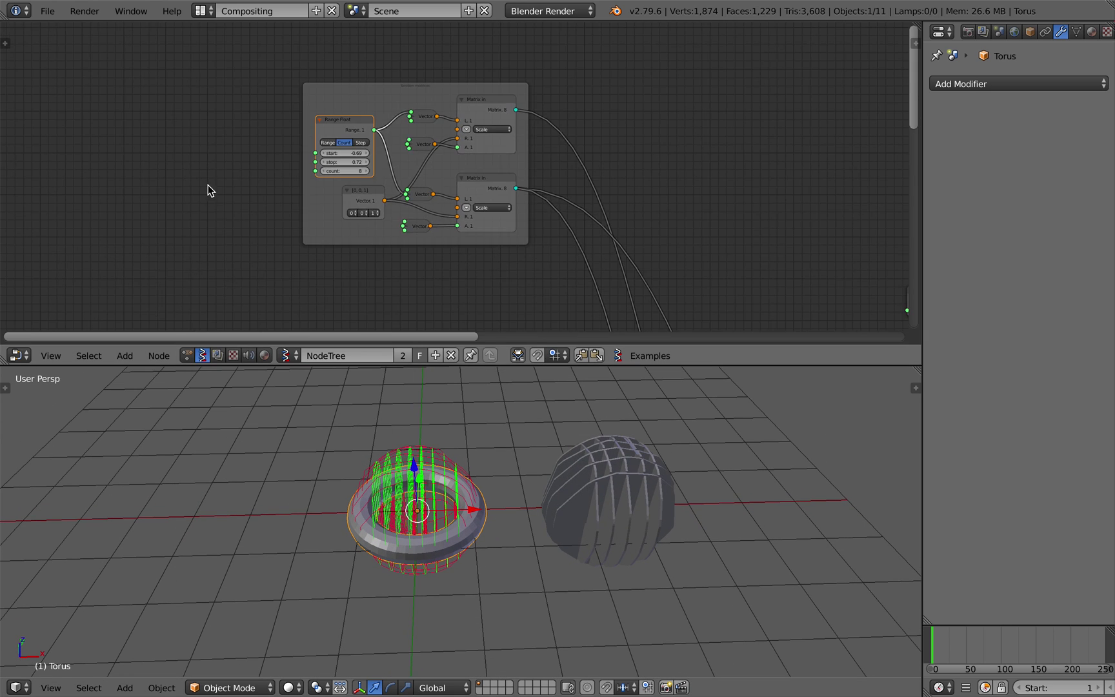
{"action": "scroll", "coordinate": [208, 180], "scroll_direction": "down", "scroll_amount": 4}
{"action": "middle_click_drag", "start_coordinate": [208, 180], "coordinate": [371, 137]}
{"action": "key", "text": "ctrl+s"}
{"action": "left_click", "coordinate": [371, 139]}
{"action": "scroll", "coordinate": [367, 161], "scroll_direction": "down", "scroll_amount": 4}
{"action": "middle_click_drag", "start_coordinate": [361, 181], "coordinate": [317, 223]}
{"action": "scroll", "coordinate": [354, 223], "scroll_direction": "up", "scroll_amount": 8}
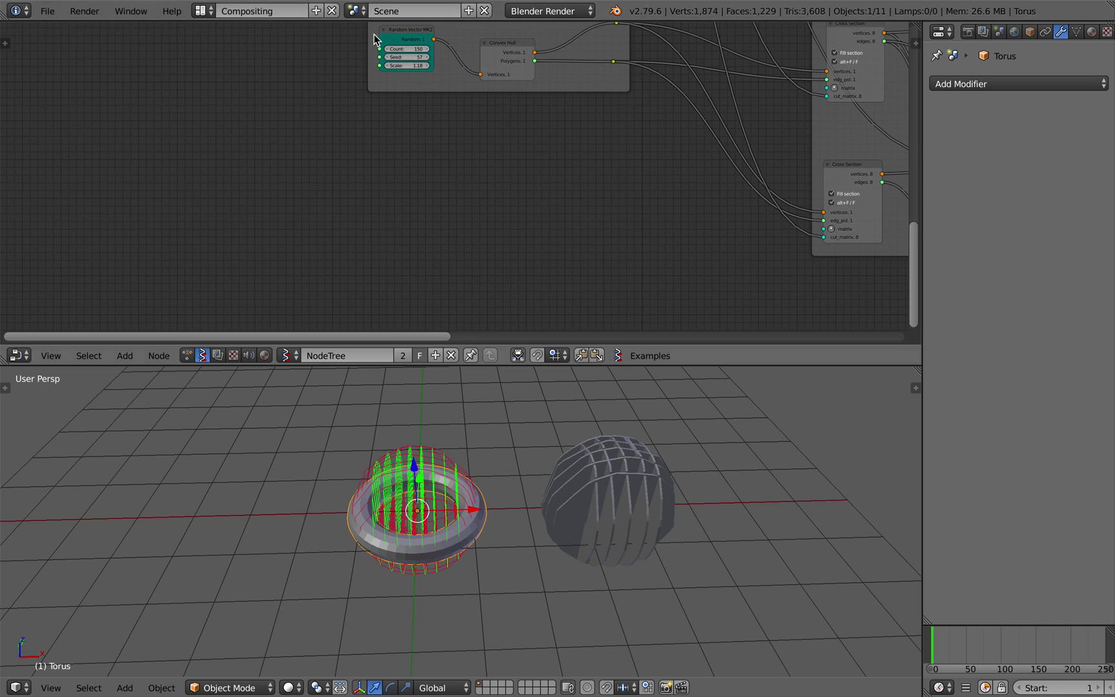
{"action": "middle_click_drag", "start_coordinate": [373, 176], "coordinate": [332, 247]}
{"action": "key", "text": "alt+space"}
{"action": "type", "text": "objects i"}
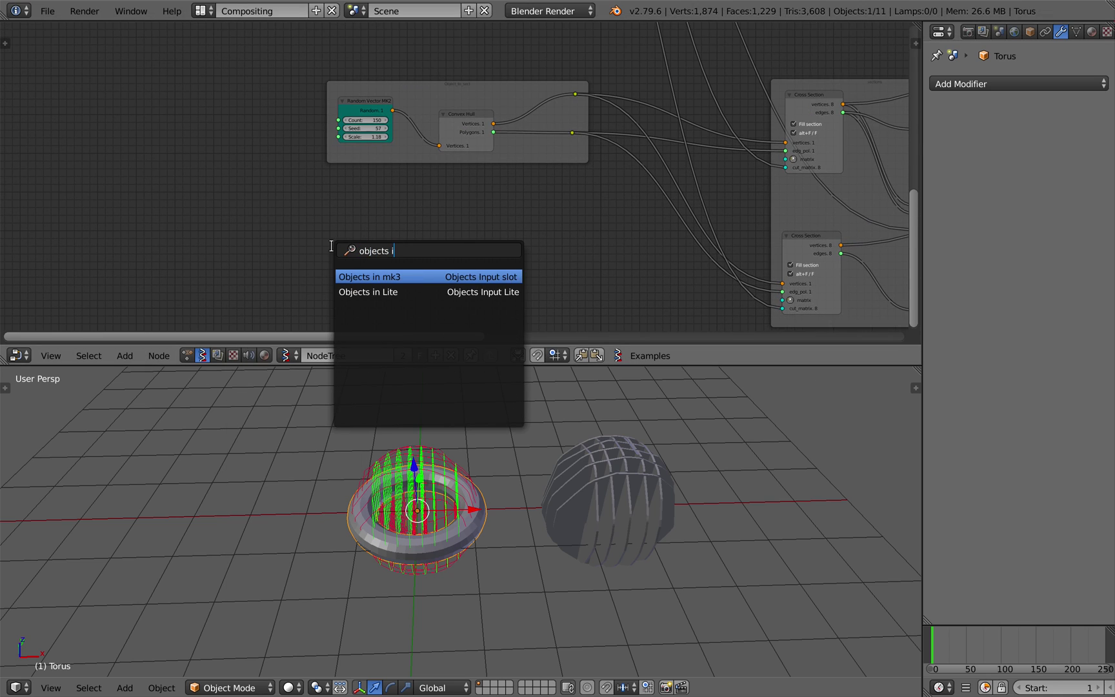
{"action": "key", "text": "Return"}
{"action": "left_click_drag", "start_coordinate": [379, 218], "coordinate": [385, 178]}
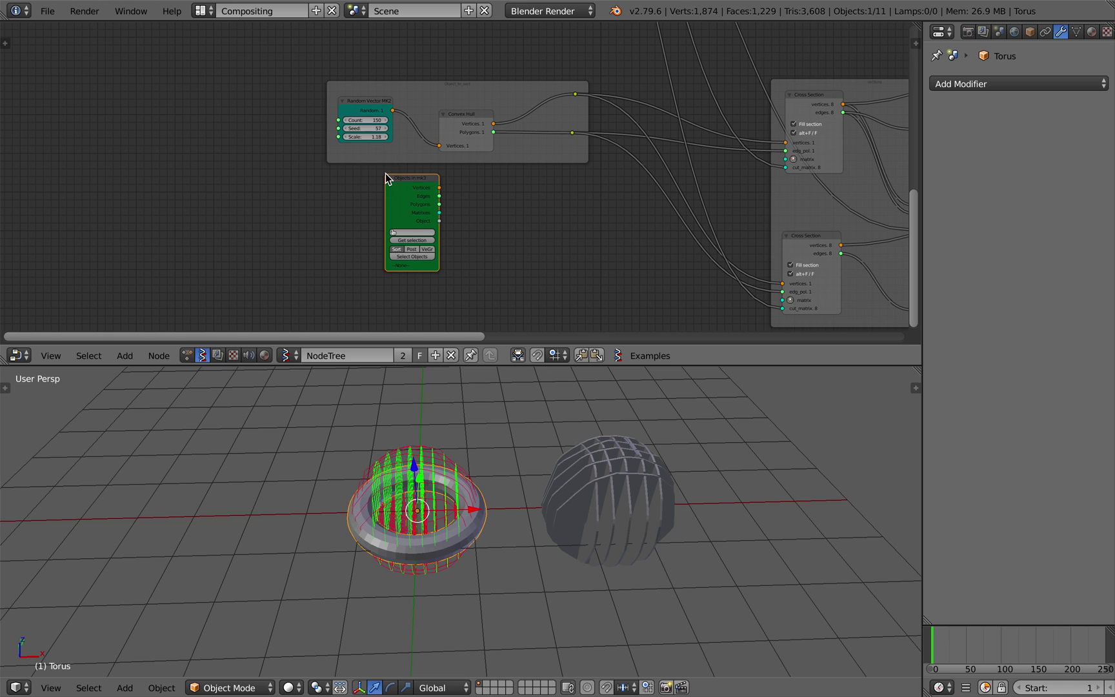
{"action": "left_click", "coordinate": [414, 240]}
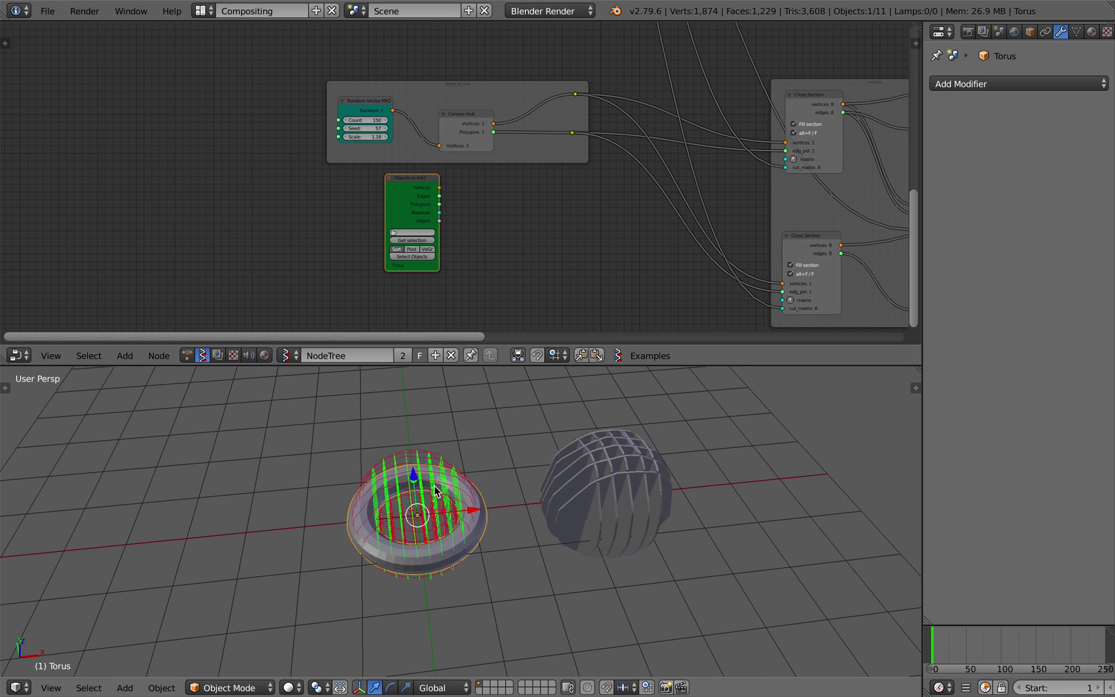
Step: Link the Objects in node's Vertices and Polygons to the two reroutes in place of the Convex Hull outputs
{"action": "scroll", "coordinate": [415, 322], "scroll_direction": "up", "scroll_amount": 2}
{"action": "scroll", "coordinate": [385, 246], "scroll_direction": "up", "scroll_amount": 1}
{"action": "middle_click_drag", "start_coordinate": [423, 241], "coordinate": [339, 246]}
{"action": "left_click_drag", "start_coordinate": [386, 88], "coordinate": [357, 93]}
{"action": "left_click_drag", "start_coordinate": [355, 203], "coordinate": [385, 208]}
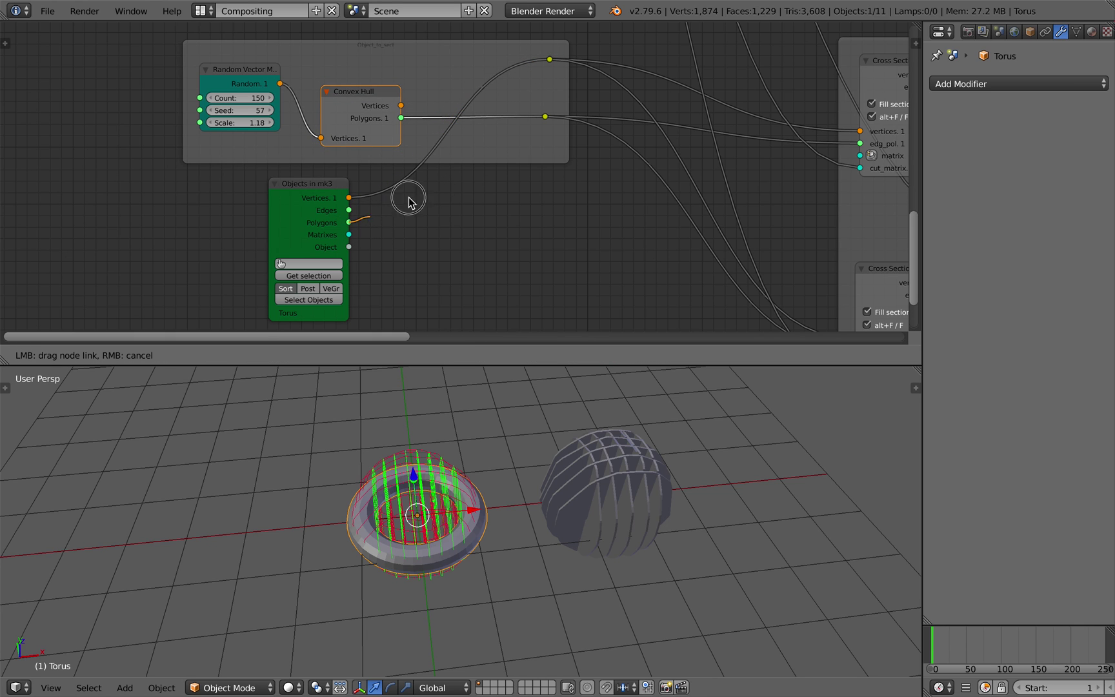
{"action": "left_click_drag", "start_coordinate": [545, 112], "coordinate": [545, 116]}
Step: Move the torus along the X axis clear of its generated slices, away from the baked waffle, and save the file
{"action": "mouse_move", "coordinate": [549, 553]}
{"action": "middle_mouse_down"}
{"action": "mouse_move", "coordinate": [577, 545]}
{"action": "mouse_move", "coordinate": [541, 547]}
{"action": "middle_mouse_up"}
{"action": "key", "text": "g"}
{"action": "left_click", "coordinate": [343, 589]}
{"action": "middle_click_drag", "start_coordinate": [441, 520], "coordinate": [485, 480]}
{"action": "key", "text": "ctrl+s"}
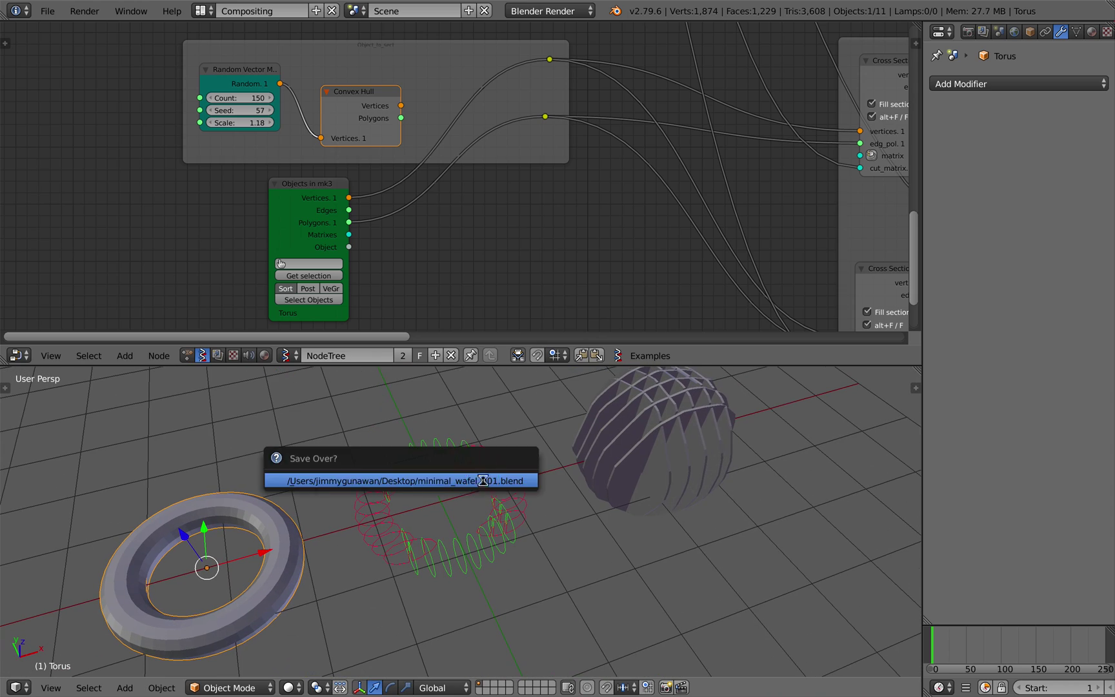
{"action": "left_click", "coordinate": [485, 480]}
Step: Set the Range Float node's start to -0.91 and stop to 0.94 to spread the slices across the torus
{"action": "scroll", "coordinate": [473, 118], "scroll_direction": "down", "scroll_amount": 1}
{"action": "scroll", "coordinate": [473, 118], "scroll_direction": "down", "scroll_amount": 2}
{"action": "middle_click_drag", "start_coordinate": [473, 118], "coordinate": [389, 284]}
{"action": "middle_click_drag", "start_coordinate": [436, 92], "coordinate": [425, 195]}
{"action": "middle_click_drag", "start_coordinate": [377, 116], "coordinate": [473, 297]}
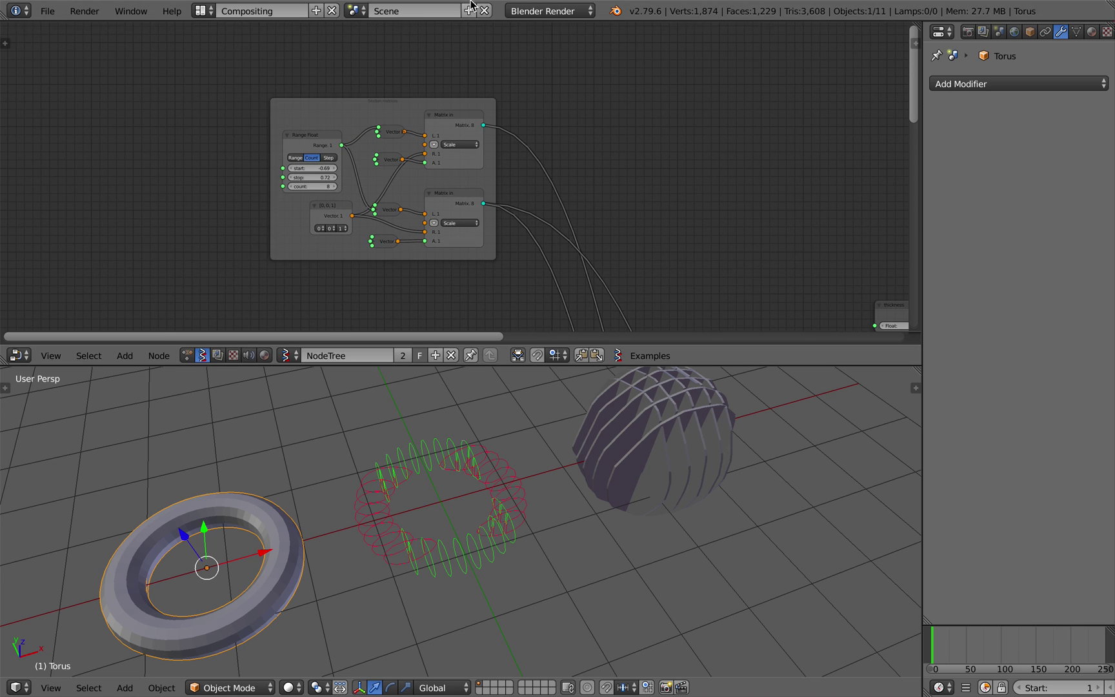
{"action": "key", "text": "ctrl+s"}
{"action": "left_click", "coordinate": [315, 182]}
{"action": "scroll", "coordinate": [315, 180], "scroll_direction": "up", "scroll_amount": 4}
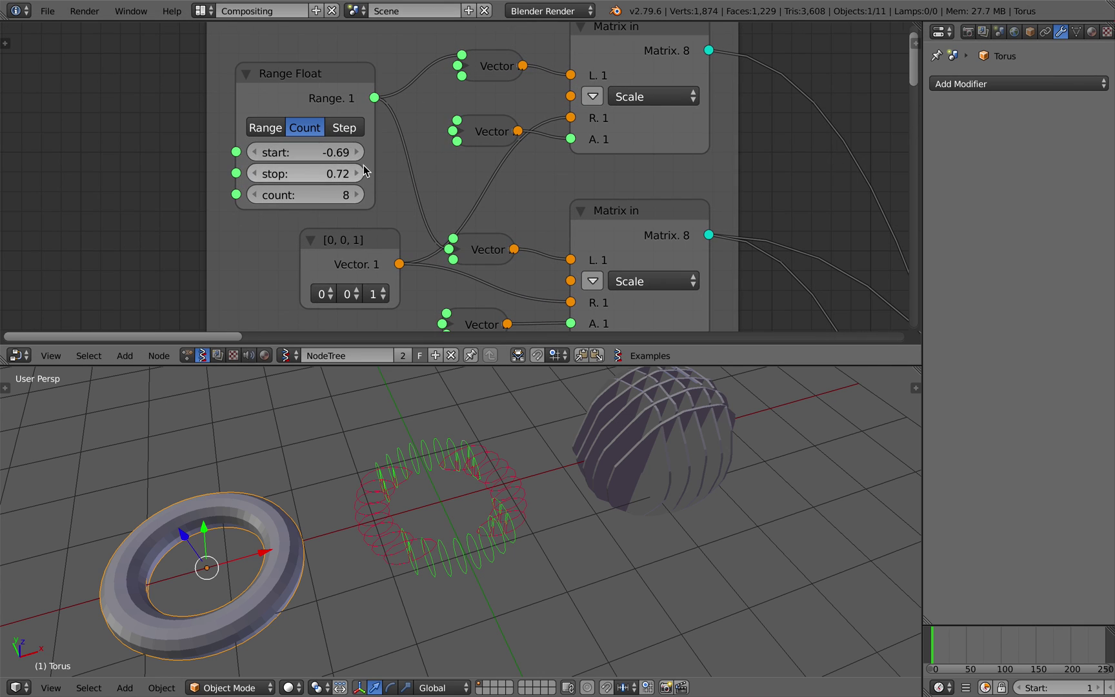
{"action": "mouse_move", "coordinate": [342, 152]}
{"action": "left_mouse_down"}
{"action": "mouse_move", "coordinate": [325, 152]}
{"action": "mouse_move", "coordinate": [344, 172]}
{"action": "mouse_move", "coordinate": [326, 173]}
{"action": "mouse_move", "coordinate": [338, 174]}
{"action": "left_mouse_up"}
{"action": "middle_click_drag", "start_coordinate": [490, 443], "coordinate": [529, 459]}
Step: Raise the Range Float count to 11 and save the file
{"action": "left_click", "coordinate": [358, 195]}
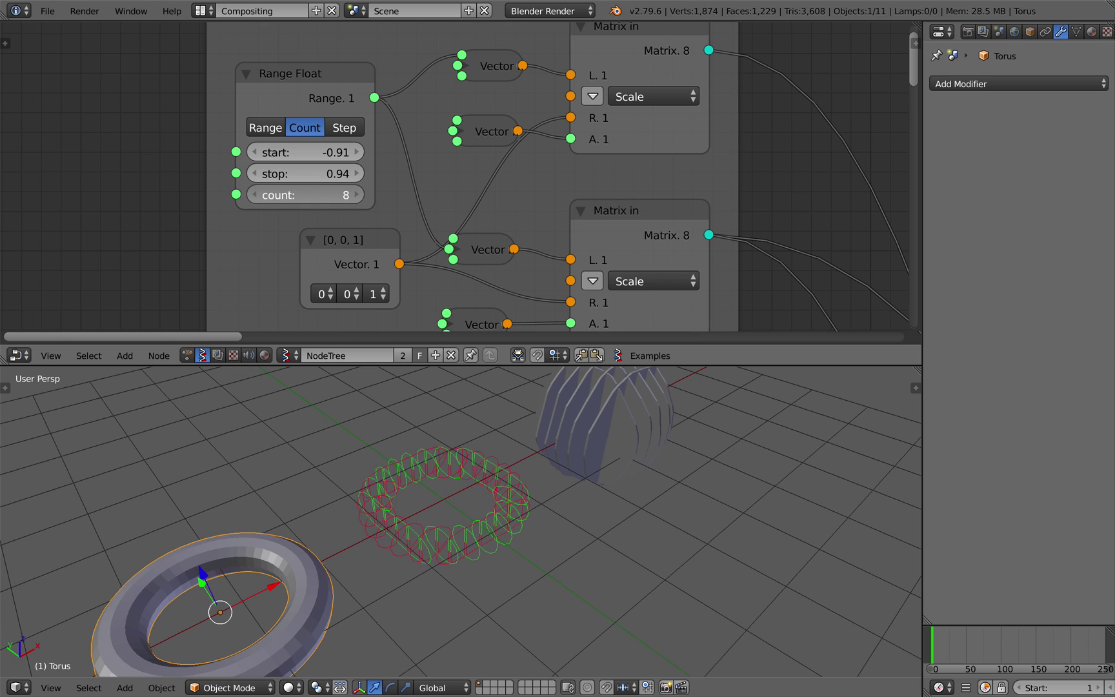
{"action": "left_click", "coordinate": [358, 195]}
{"action": "left_click", "coordinate": [358, 195]}
{"action": "middle_click_drag", "start_coordinate": [490, 499], "coordinate": [487, 536]}
{"action": "key", "text": "ctrl+s"}
{"action": "left_click", "coordinate": [525, 530]}
{"action": "scroll", "coordinate": [487, 536], "scroll_direction": "up", "scroll_amount": 2}
{"action": "key", "text": "ctrl+s"}
{"action": "left_click", "coordinate": [487, 536]}
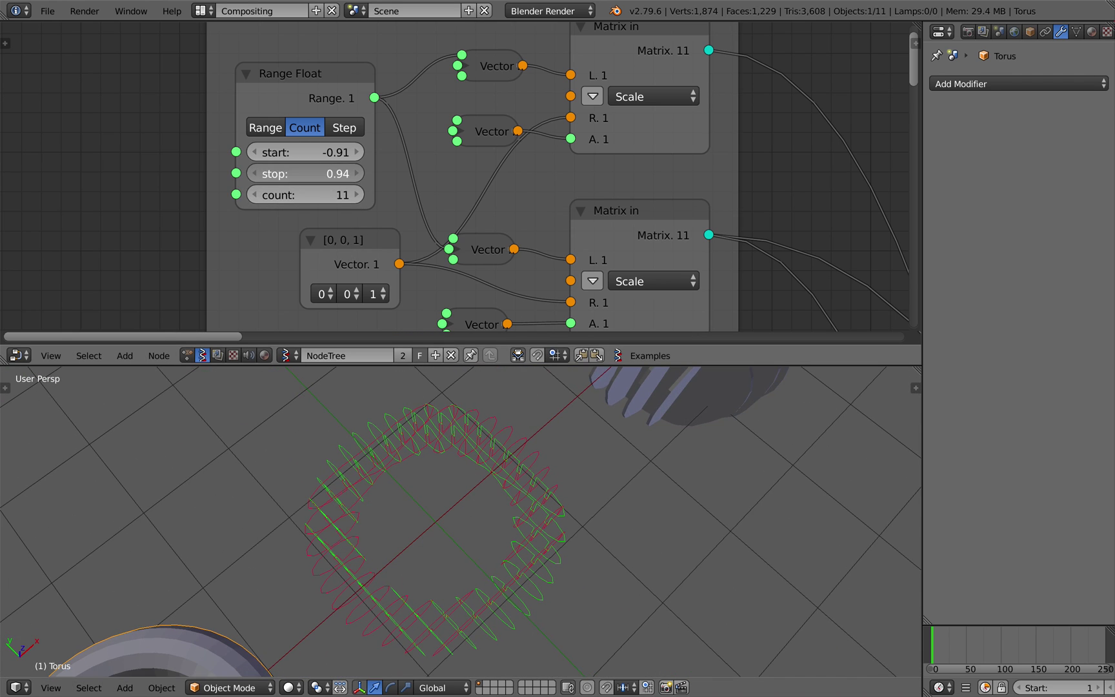
Step: Widen the Range Float range to start -1.05 and stop 1.08, and save the file
{"action": "left_click_drag", "start_coordinate": [306, 174], "coordinate": [329, 152]}
{"action": "scroll", "coordinate": [572, 540], "scroll_direction": "down", "scroll_amount": 3}
{"action": "key", "text": "ctrl+s"}
{"action": "middle_click_drag", "start_coordinate": [572, 540], "coordinate": [560, 495]}
{"action": "left_click", "coordinate": [542, 493]}
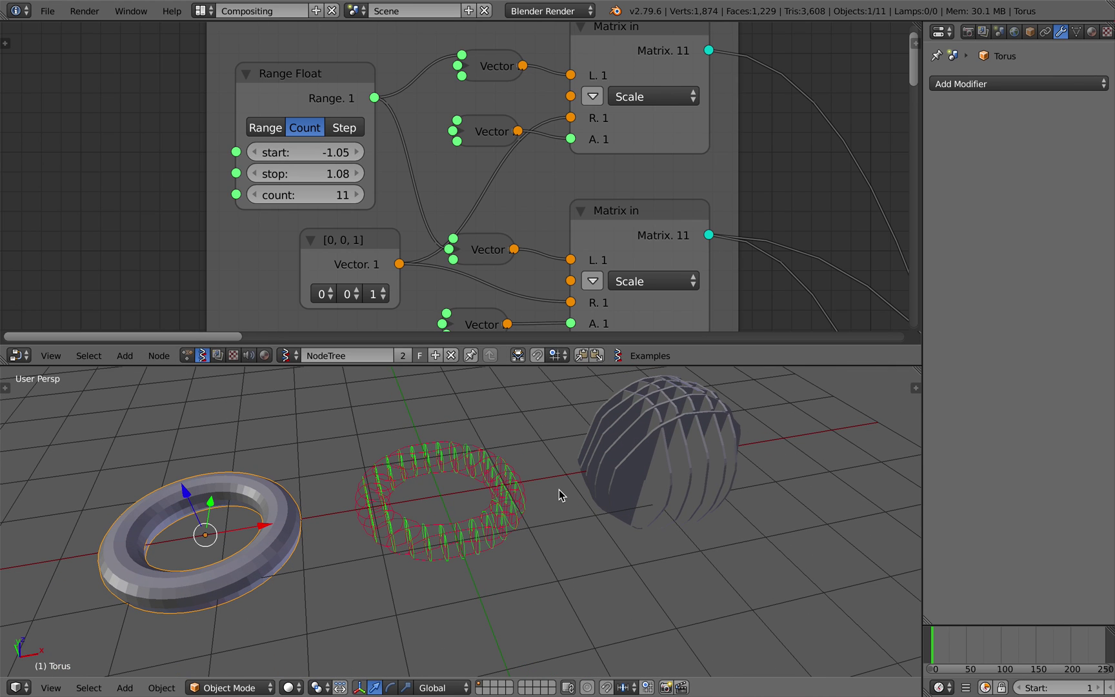
Step: Examine the torus slices from several angles along with the thickness node, keeping the file saved
{"action": "middle_click_drag", "start_coordinate": [576, 487], "coordinate": [430, 505]}
{"action": "key", "text": "ctrl+s"}
{"action": "left_click", "coordinate": [533, 504]}
{"action": "scroll", "coordinate": [696, 220], "scroll_direction": "down", "scroll_amount": 2}
{"action": "middle_click_drag", "start_coordinate": [696, 217], "coordinate": [434, 167], "text": "ctrl"}
{"action": "middle_click_drag", "start_coordinate": [560, 172], "coordinate": [561, 211], "text": "ctrl"}
{"action": "middle_click_drag", "start_coordinate": [561, 211], "coordinate": [521, 185]}
{"action": "key", "text": "ctrl+s"}
{"action": "left_click", "coordinate": [521, 184]}
{"action": "left_click", "coordinate": [705, 228]}
{"action": "scroll", "coordinate": [705, 228], "scroll_direction": "up", "scroll_amount": 3}
{"action": "middle_click_drag", "start_coordinate": [441, 471], "coordinate": [428, 548]}
{"action": "scroll", "coordinate": [261, 267], "scroll_direction": "down", "scroll_amount": 3}
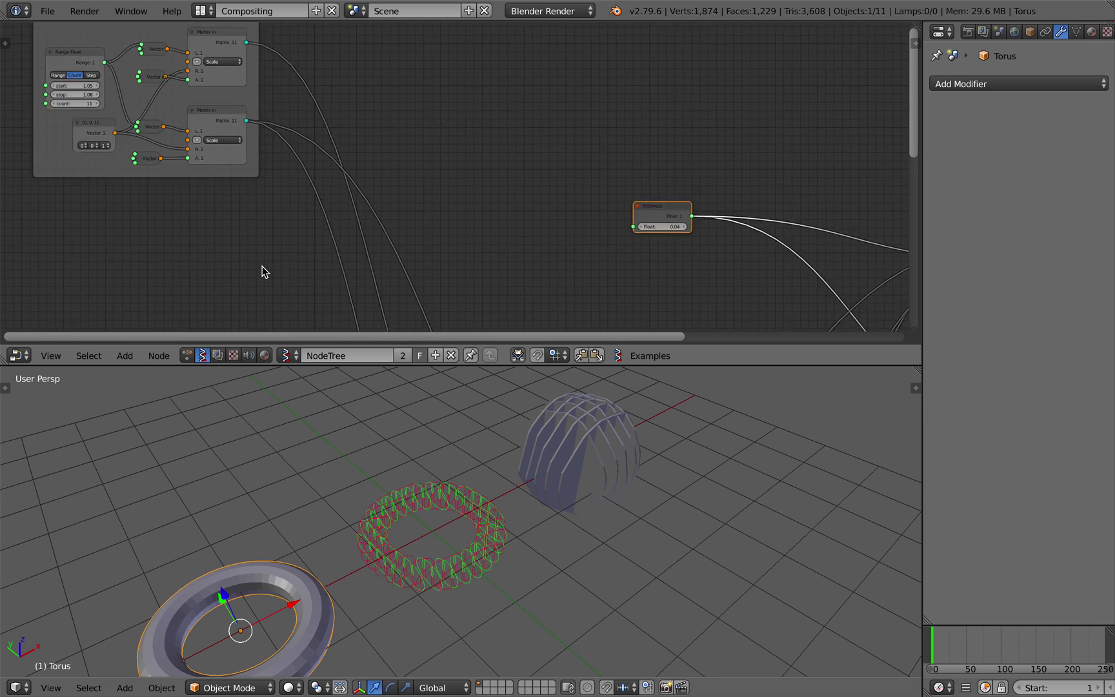
Step: Add a metaball ball, move it closer to the torus and scale it down to about 0.36
{"action": "key", "text": "shift+a"}
{"action": "mouse_move", "coordinate": [303, 461]}
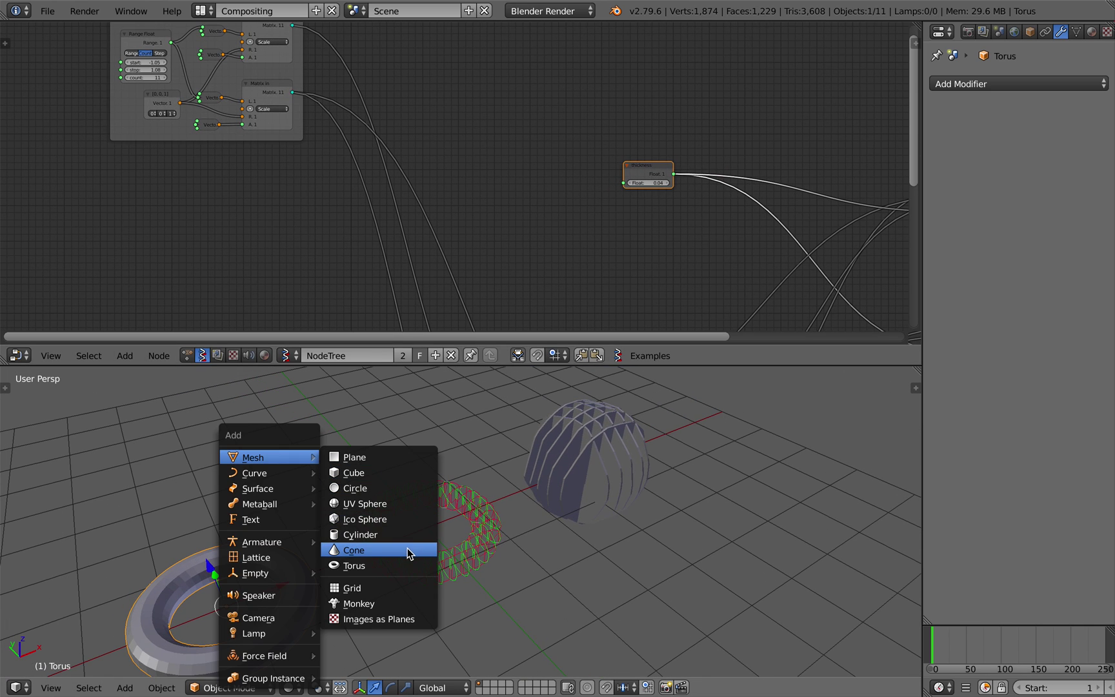
{"action": "mouse_move", "coordinate": [294, 503]}
{"action": "left_click", "coordinate": [355, 502]}
{"action": "scroll", "coordinate": [386, 512], "scroll_direction": "down", "scroll_amount": 3}
{"action": "key", "text": "g"}
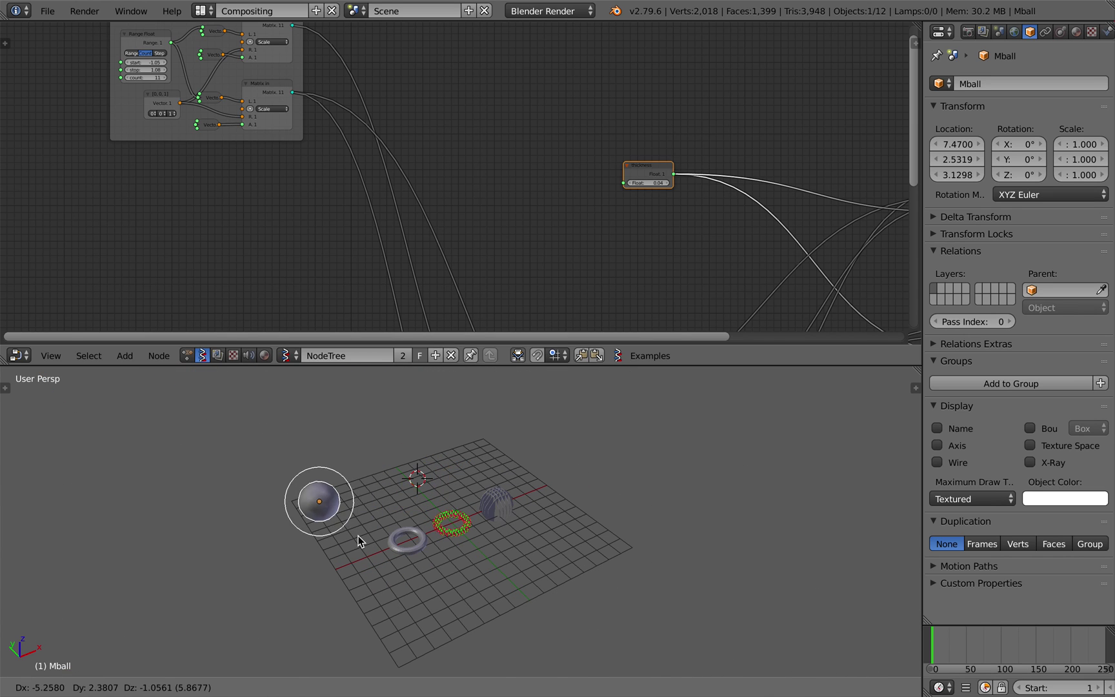
{"action": "left_click", "coordinate": [350, 535]}
{"action": "key", "text": "s"}
{"action": "left_click", "coordinate": [197, 501]}
Step: Place the metaball beside the torus at about X 4.92, Y 0.15, Z 1.40 and scale it to about 0.55
{"action": "key", "text": "g"}
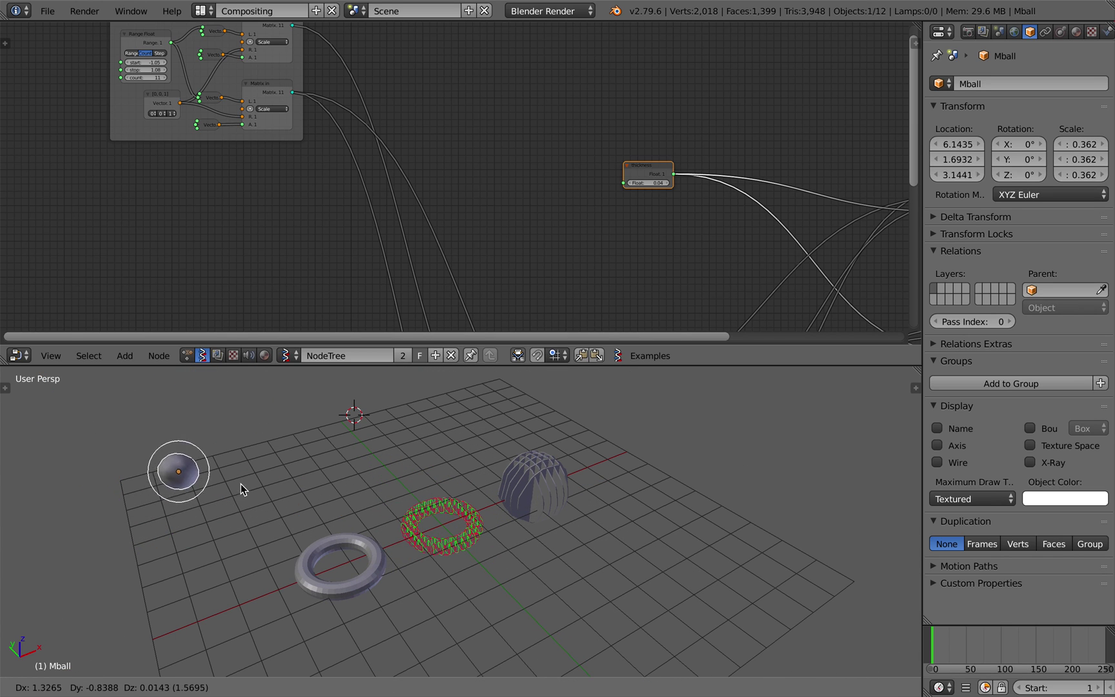
{"action": "left_click", "coordinate": [308, 516]}
{"action": "middle_click_drag", "start_coordinate": [308, 515], "coordinate": [299, 555]}
{"action": "key", "text": "s"}
{"action": "left_click", "coordinate": [344, 560]}
{"action": "key", "text": "g"}
{"action": "left_click", "coordinate": [296, 511]}
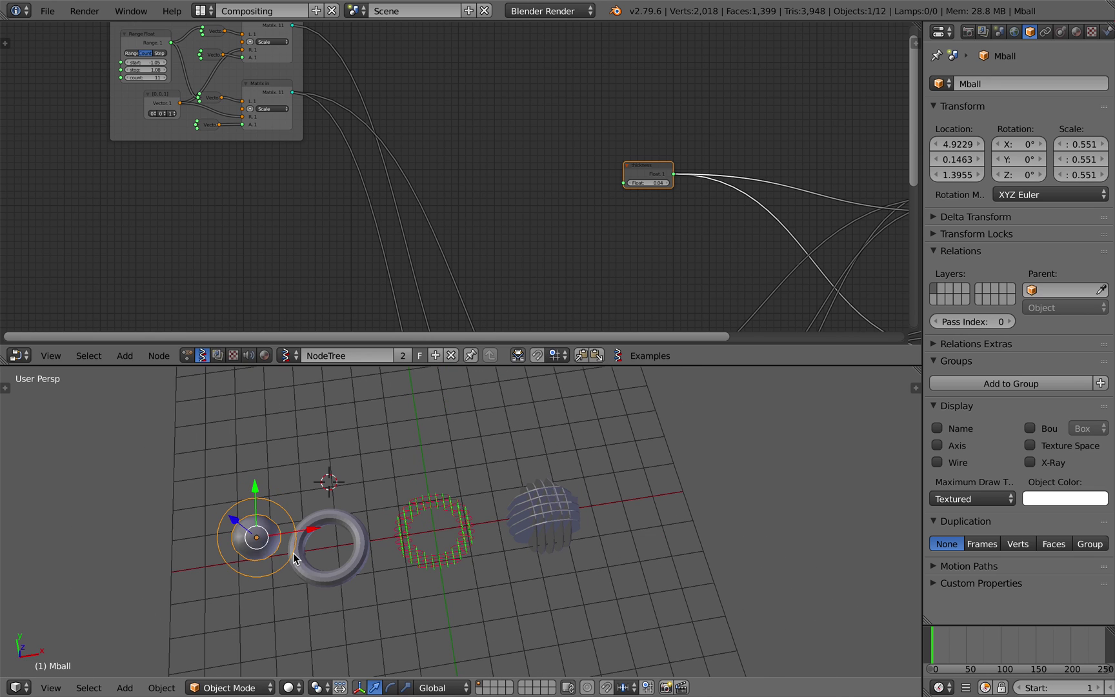
Step: Duplicate the metaball so the copy merges with the original and resize the copy
{"action": "key", "text": "shift+d"}
{"action": "left_click", "coordinate": [318, 506]}
{"action": "key", "text": "s"}
{"action": "left_click", "coordinate": [332, 523]}
Step: Duplicate the metaball again, scale this copy to about 0.58 and place it at about X 3.00, Y 0.65, Z 1.68
{"action": "key", "text": "shift+d"}
{"action": "left_click", "coordinate": [363, 511]}
{"action": "key", "text": "s"}
{"action": "left_click", "coordinate": [398, 528]}
{"action": "key", "text": "g"}
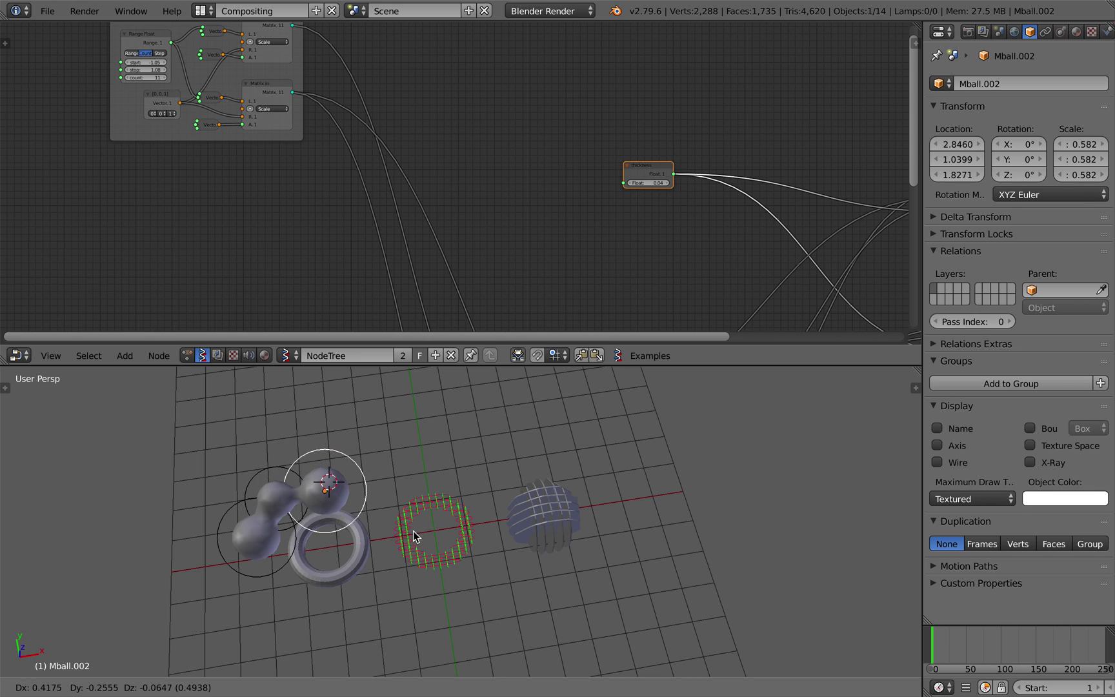
{"action": "left_click", "coordinate": [410, 546]}
{"action": "middle_click_drag", "start_coordinate": [411, 546], "coordinate": [377, 517]}
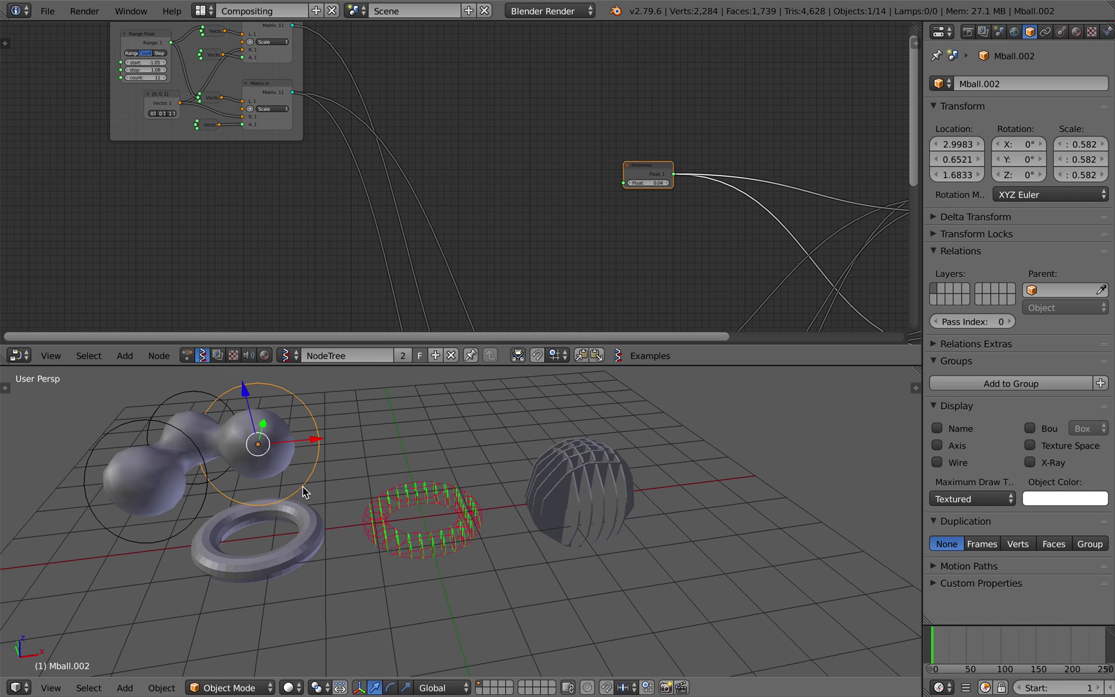
Step: Select the original metaball, bring the Objects in node into view and save the file
{"action": "middle_click_drag", "start_coordinate": [304, 490], "coordinate": [405, 511], "text": "shift"}
{"action": "right_click", "coordinate": [386, 485]}
{"action": "scroll", "coordinate": [250, 197], "scroll_direction": "down", "scroll_amount": 9}
{"action": "middle_click_drag", "start_coordinate": [332, 297], "coordinate": [425, 117]}
{"action": "scroll", "coordinate": [443, 117], "scroll_direction": "up", "scroll_amount": 11}
{"action": "key", "text": "ctrl+s"}
{"action": "left_click", "coordinate": [429, 165]}
Step: Add a second Objects in mk3 node, load the selected metaball into it and place it near the torus node
{"action": "key", "text": "shift+a"}
{"action": "left_click", "coordinate": [473, 203]}
{"action": "type", "text": "objecgts i"}
{"action": "key", "text": "BackSpace"}
{"action": "key", "text": "BackSpace"}
{"action": "type", "text": "ts i"}
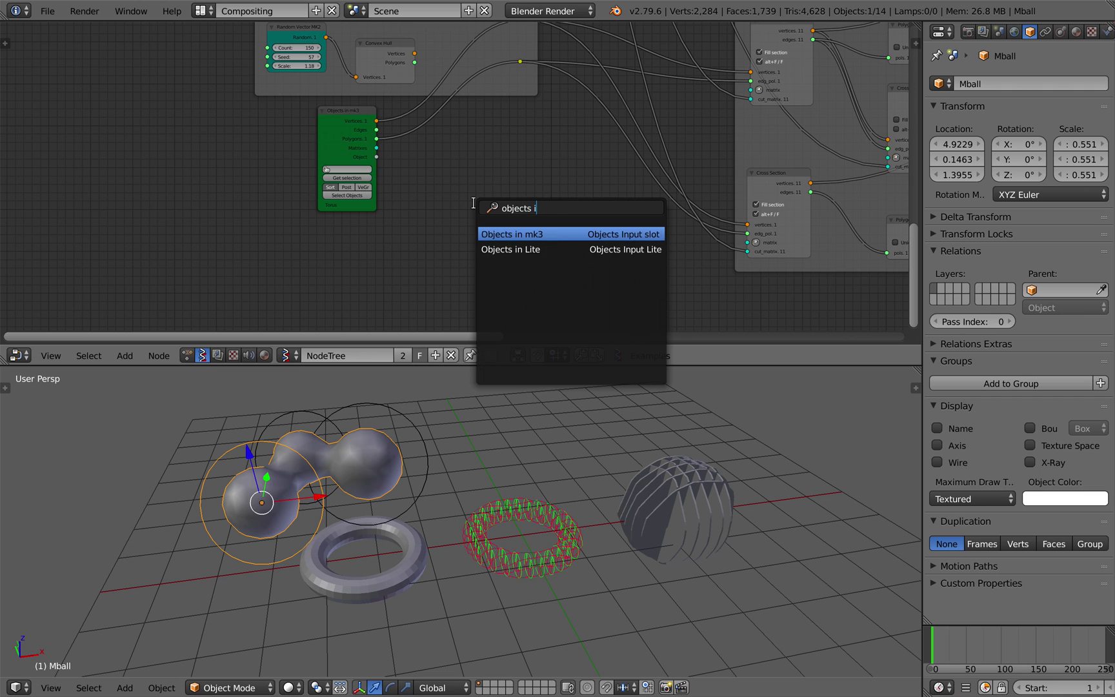
{"action": "key", "text": "Return"}
{"action": "left_click", "coordinate": [444, 180]}
{"action": "scroll", "coordinate": [444, 180], "scroll_direction": "up", "scroll_amount": 2}
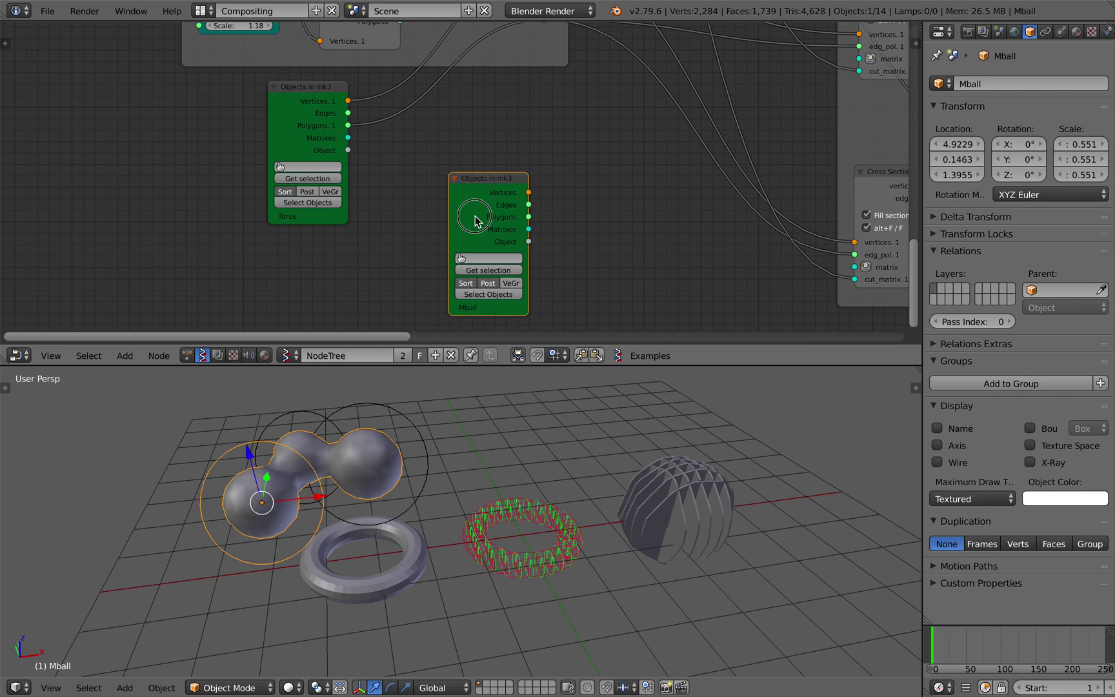
{"action": "left_click_drag", "start_coordinate": [486, 225], "coordinate": [431, 204]}
Step: Try to link the metaball's Objects in node to the reroute in the Object_to_sect frame
{"action": "scroll", "coordinate": [498, 136], "scroll_direction": "down", "scroll_amount": 4}
{"action": "middle_click_drag", "start_coordinate": [494, 141], "coordinate": [440, 198]}
{"action": "left_click_drag", "start_coordinate": [416, 228], "coordinate": [464, 92]}
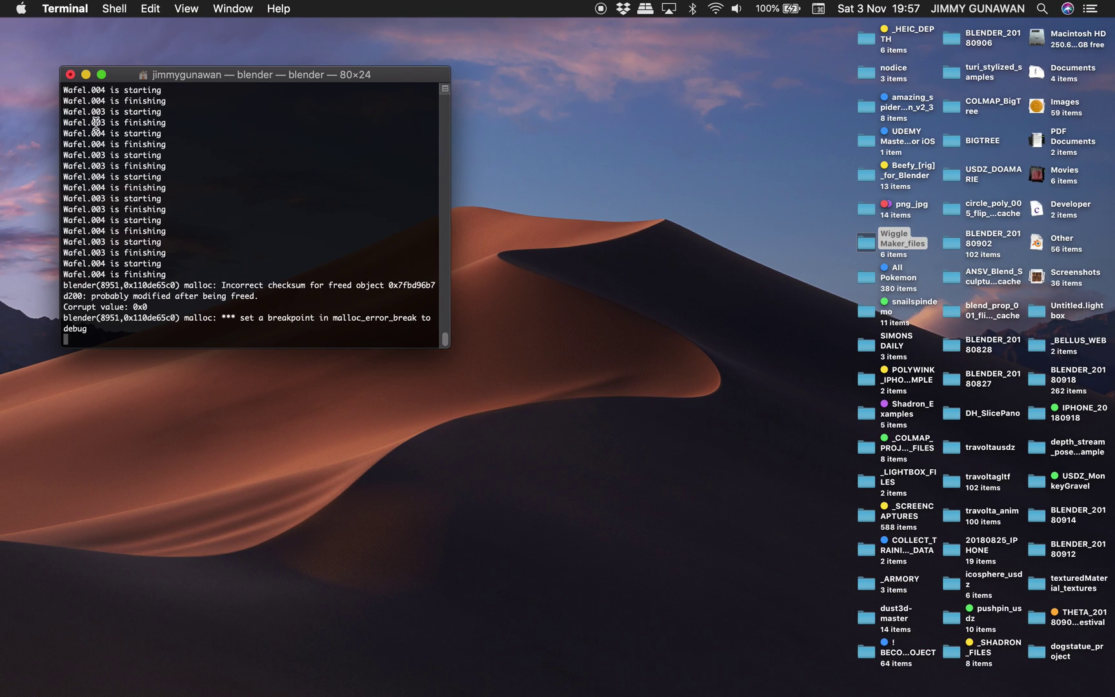
Step: Close the old Terminal session, relaunch Blender and reopen minimal_wafel_001.blend
{"action": "left_click", "coordinate": [71, 75]}
{"action": "left_click", "coordinate": [336, 164]}
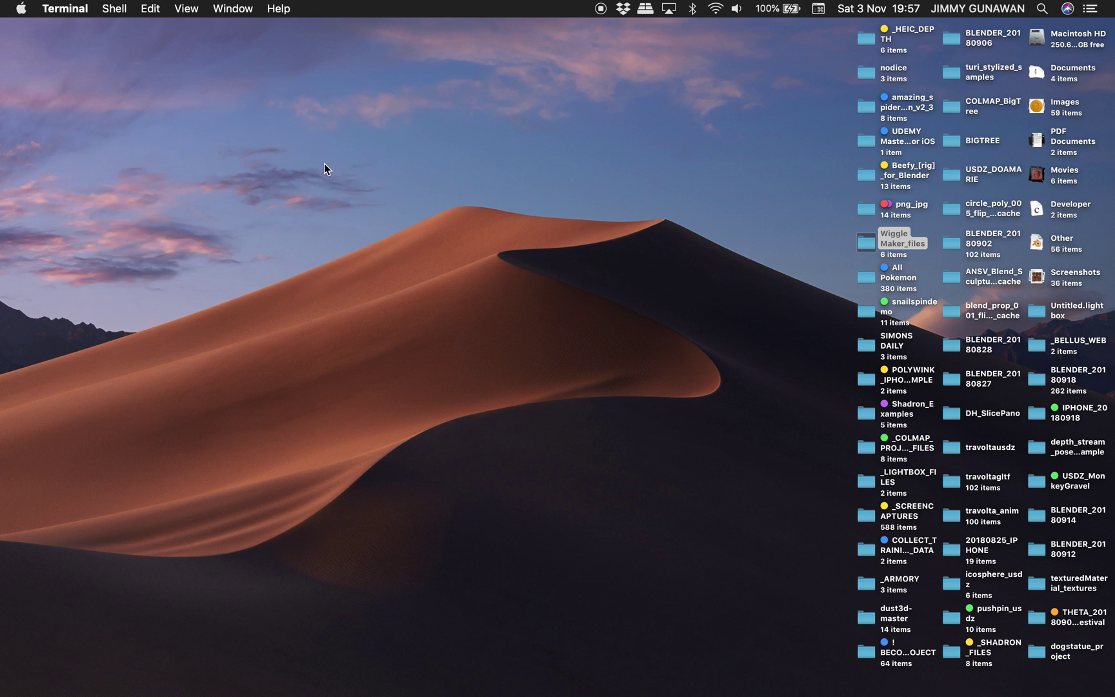
{"action": "double_click", "coordinate": [866, 139]}
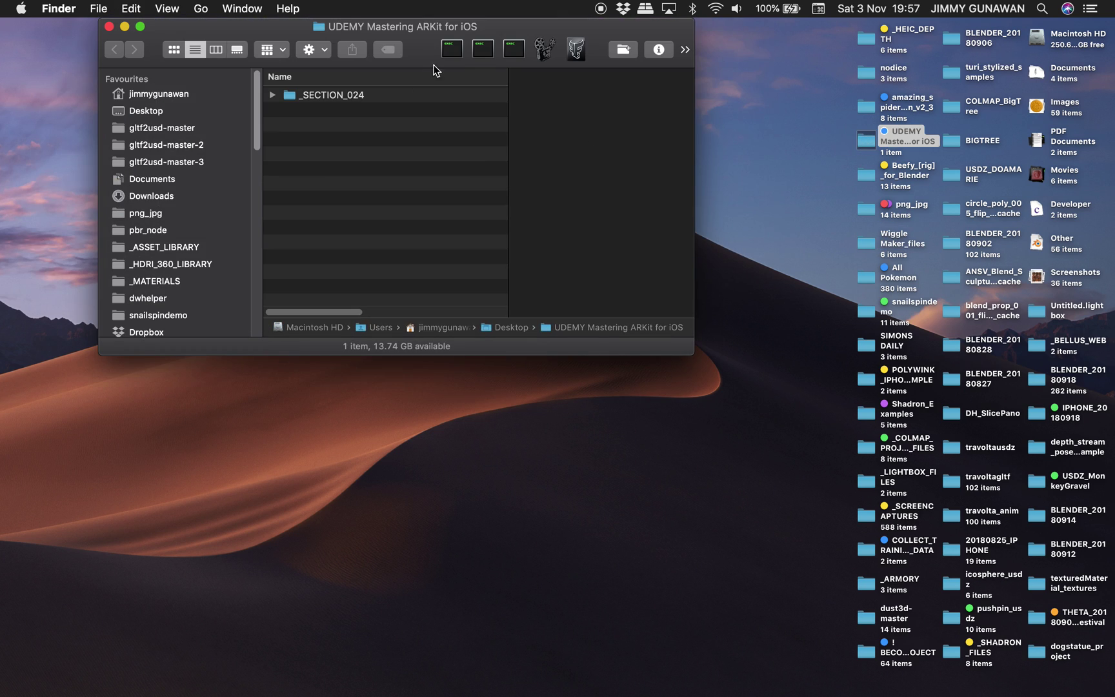
{"action": "left_click", "coordinate": [476, 52]}
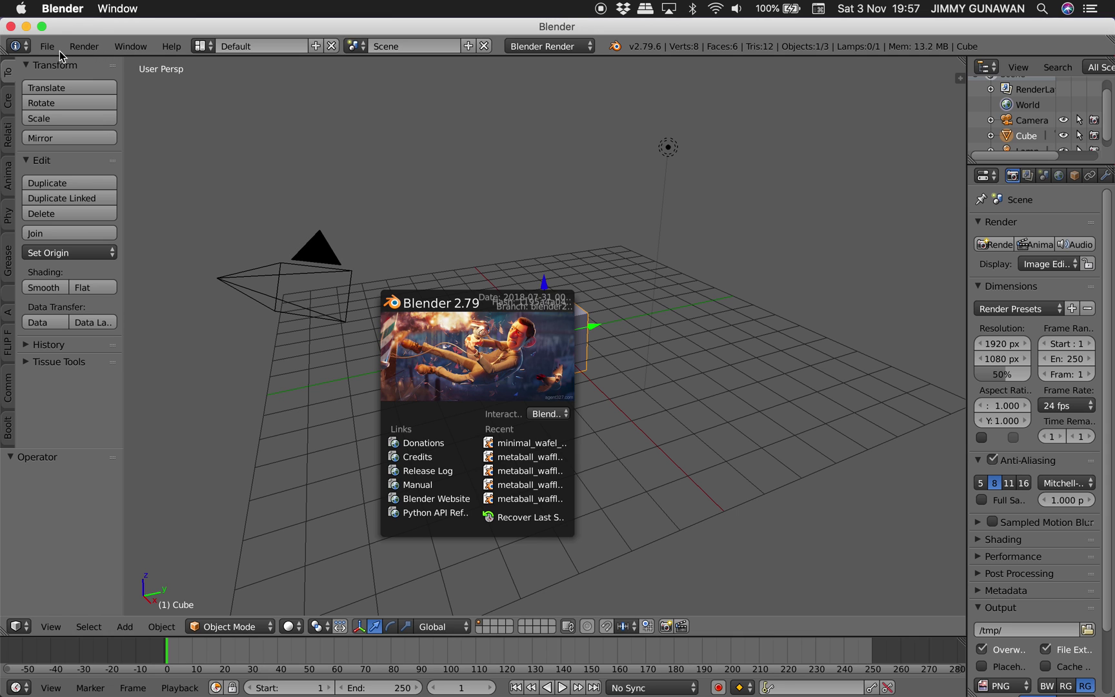
{"action": "left_click", "coordinate": [48, 47]}
{"action": "mouse_move", "coordinate": [97, 95]}
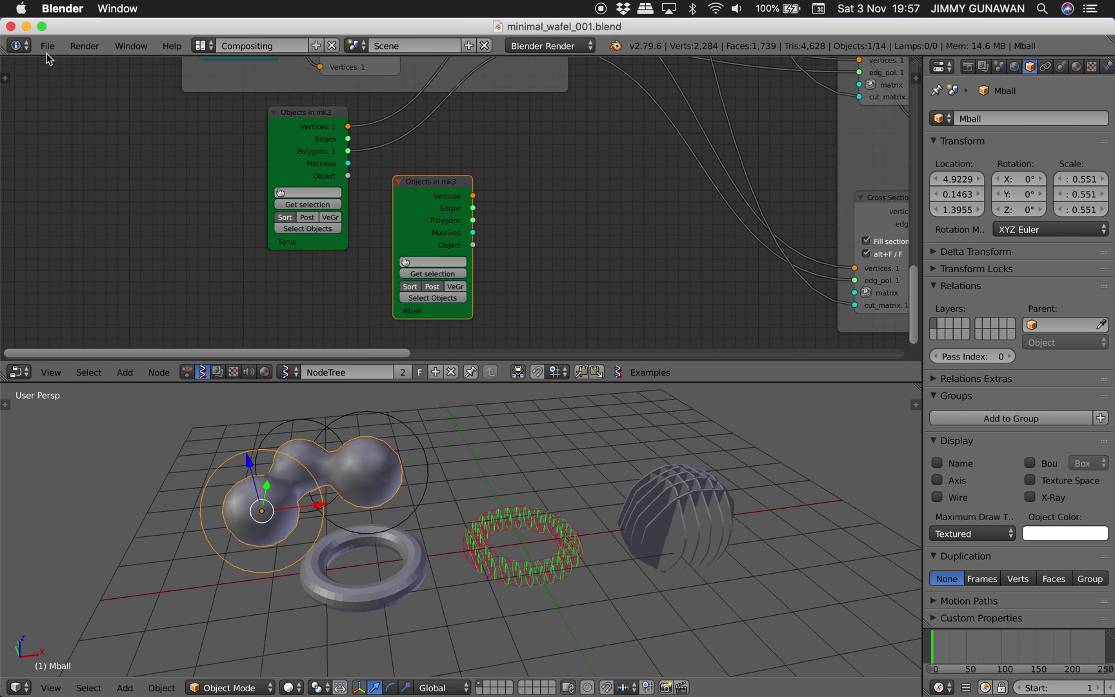
Step: Save the scene as a new version named minimal_wafel_002.blend
{"action": "left_click", "coordinate": [48, 46]}
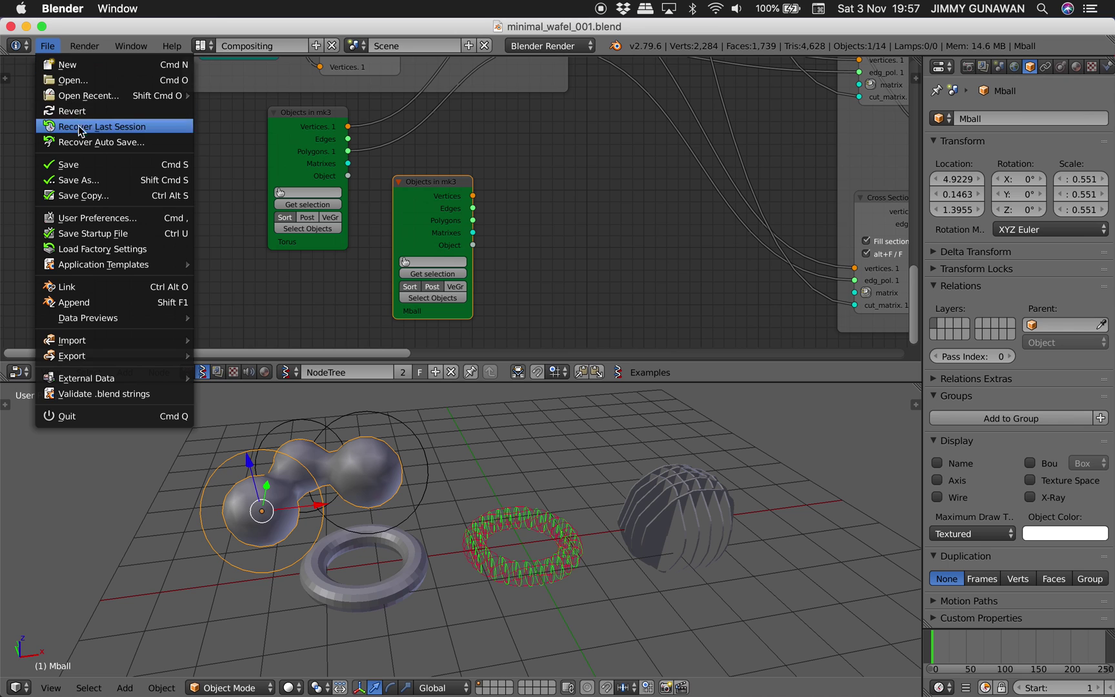
{"action": "left_click", "coordinate": [96, 179]}
{"action": "left_click", "coordinate": [1009, 105]}
{"action": "left_click", "coordinate": [1058, 89]}
{"action": "middle_click_drag", "start_coordinate": [699, 411], "coordinate": [693, 427]}
{"action": "key", "text": "super+s"}
{"action": "left_click", "coordinate": [385, 530]}
Step: Display the metaball's data settings, bring the Objects in and Cross Section nodes into view and save the file
{"action": "left_click", "coordinate": [1047, 67]}
{"action": "left_click", "coordinate": [1060, 67]}
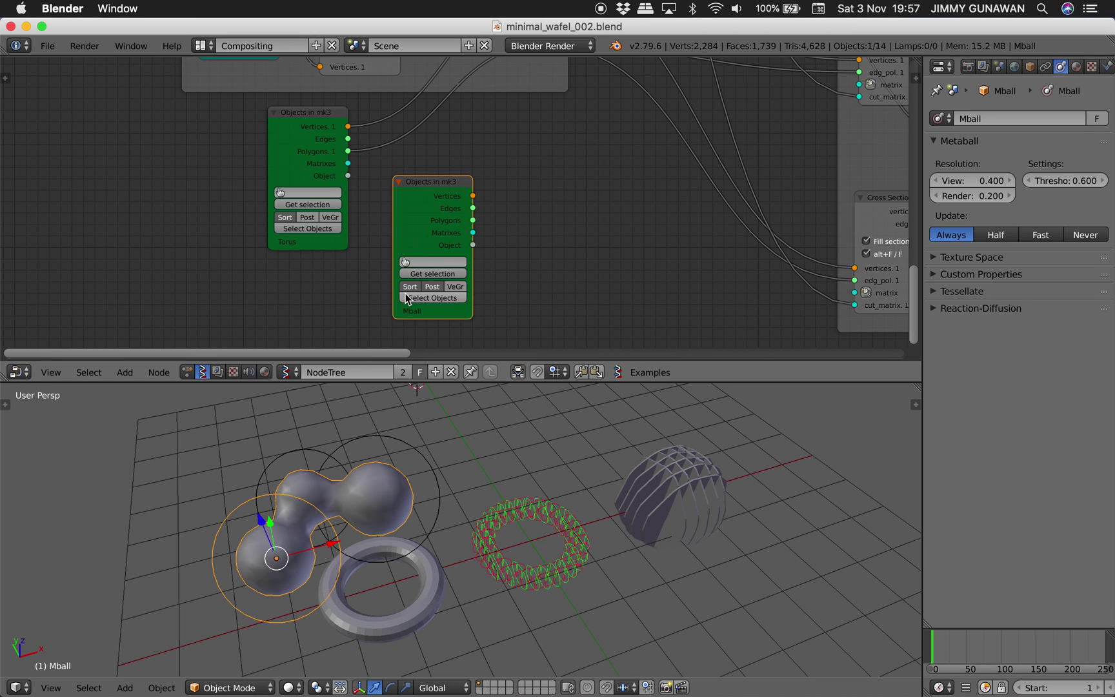
{"action": "scroll", "coordinate": [432, 238], "scroll_direction": "down", "scroll_amount": 4}
{"action": "middle_click_drag", "start_coordinate": [415, 213], "coordinate": [399, 231]}
{"action": "middle_click_drag", "start_coordinate": [425, 173], "coordinate": [300, 242]}
{"action": "key", "text": "super+s"}
{"action": "left_click", "coordinate": [387, 482]}
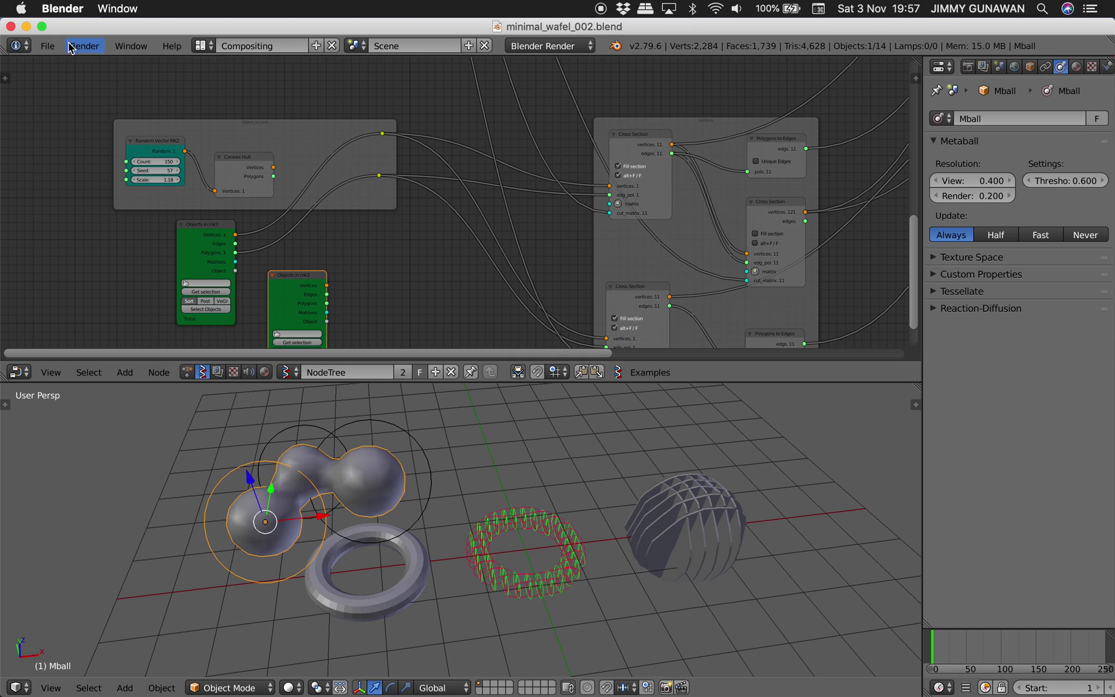
Step: Open the recent file head_boolean_001.blend and orbit around the cube with the carved face
{"action": "left_click", "coordinate": [47, 45]}
{"action": "mouse_move", "coordinate": [112, 355]}
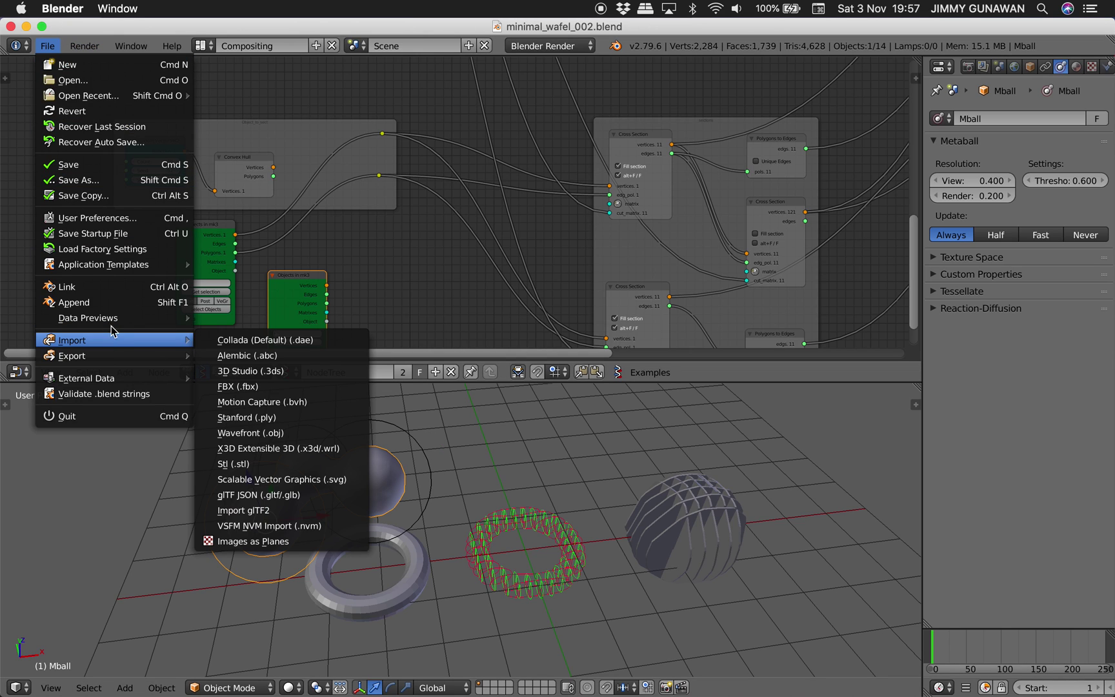
{"action": "mouse_move", "coordinate": [155, 95]}
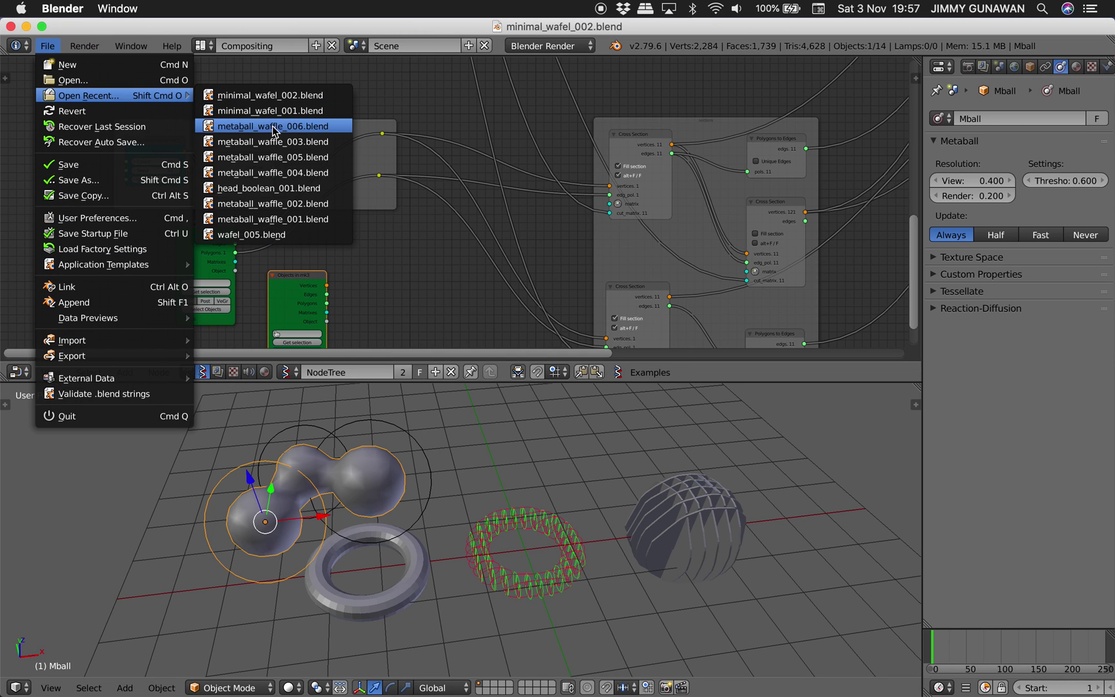
{"action": "left_click", "coordinate": [299, 187]}
{"action": "scroll", "coordinate": [548, 384], "scroll_direction": "down", "scroll_amount": 2}
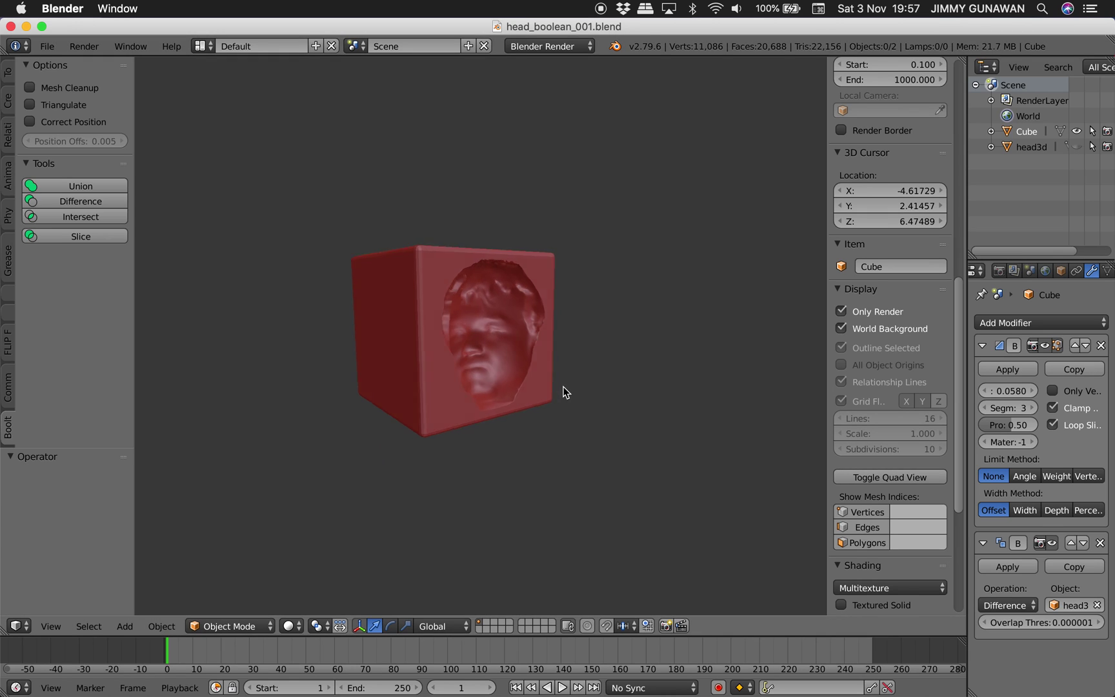
{"action": "middle_click_drag", "start_coordinate": [563, 387], "coordinate": [543, 397]}
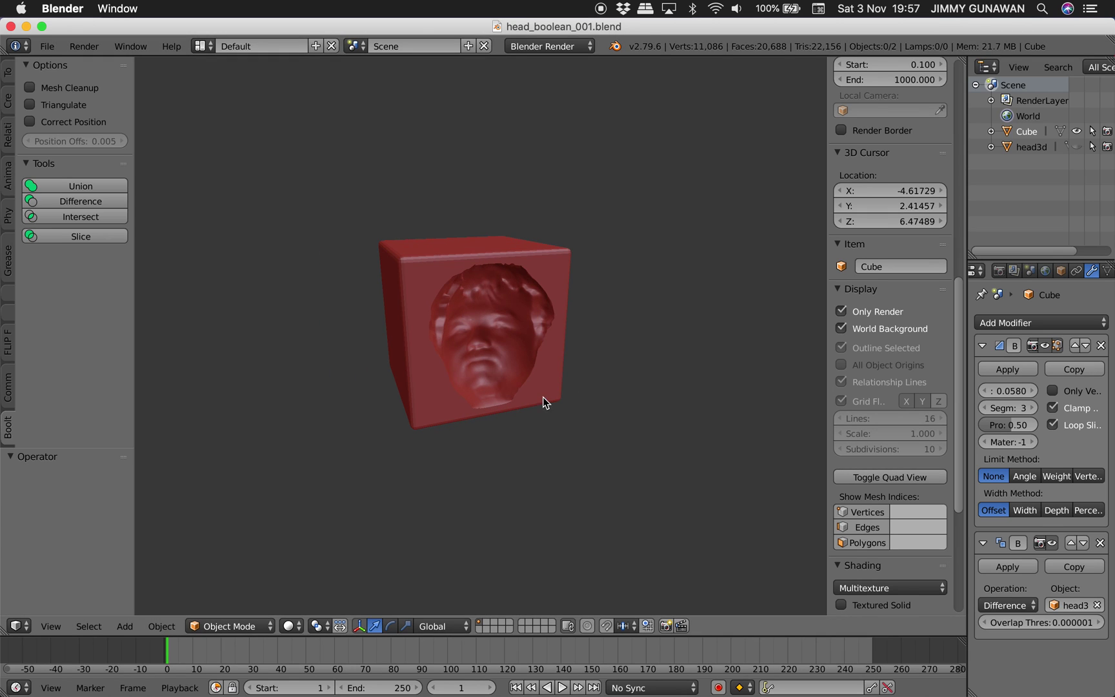
Step: Unhide head3d, delete the Cube and select the head mesh for copying
{"action": "left_click", "coordinate": [1076, 146]}
{"action": "right_click", "coordinate": [1025, 132]}
{"action": "left_click", "coordinate": [1016, 179]}
{"action": "middle_click_drag", "start_coordinate": [513, 379], "coordinate": [538, 323]}
{"action": "right_click", "coordinate": [580, 329]}
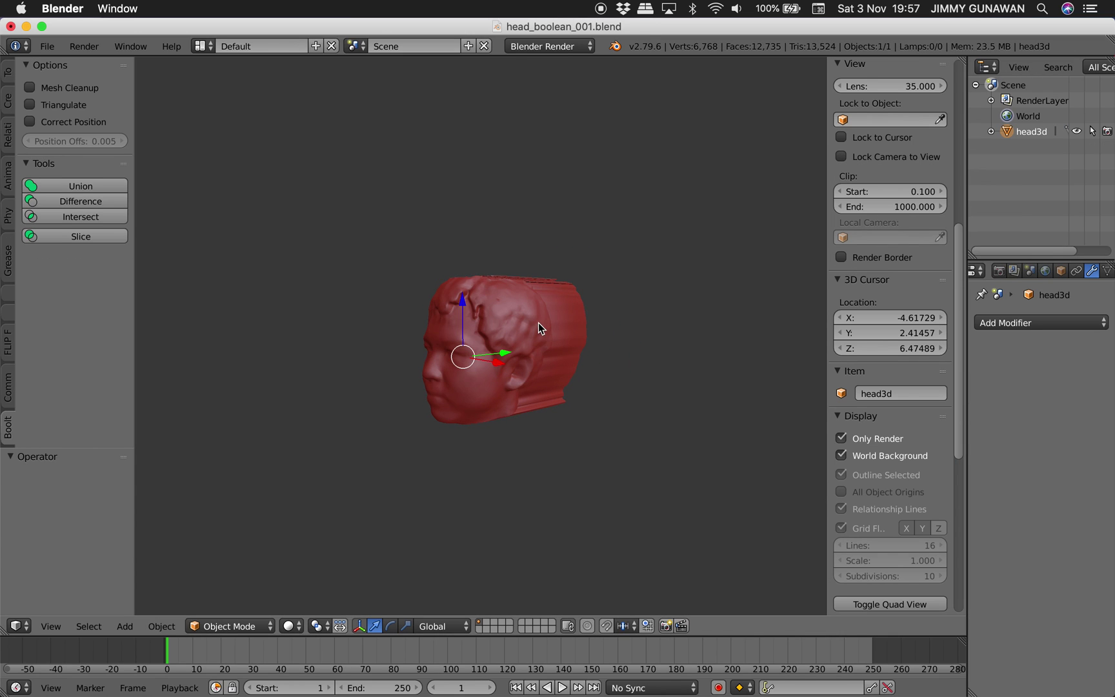
Step: Reopen minimal_wafel_002.blend and paste the copied head3d mesh into the scene
{"action": "left_click", "coordinate": [47, 46]}
{"action": "mouse_move", "coordinate": [97, 96]}
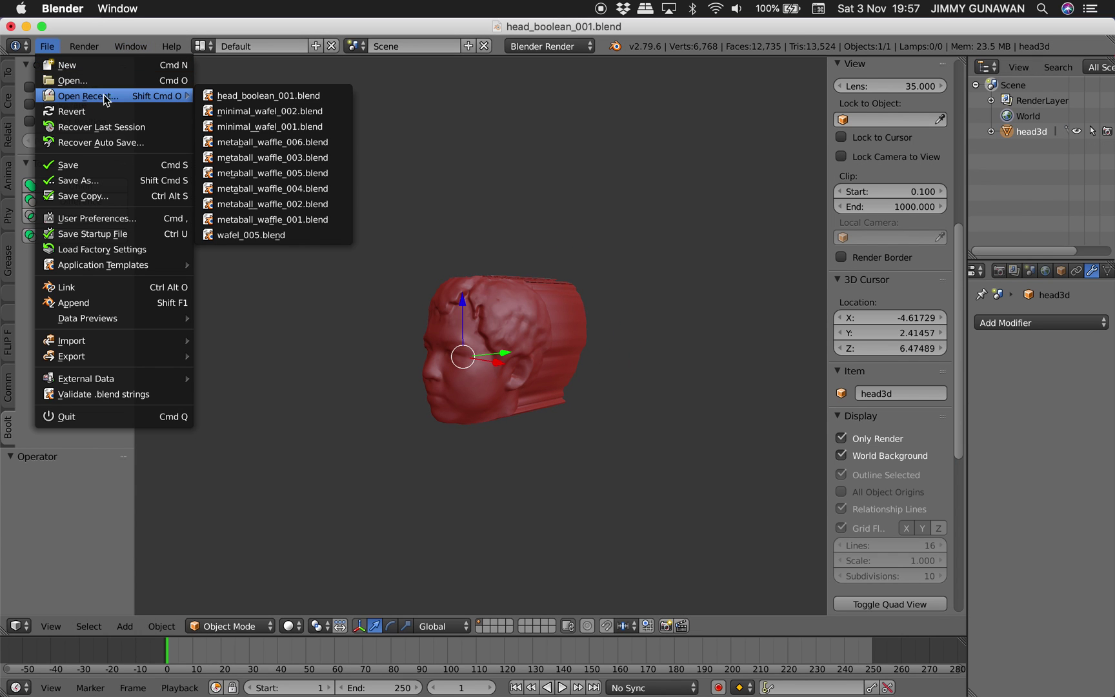
{"action": "left_click", "coordinate": [262, 111]}
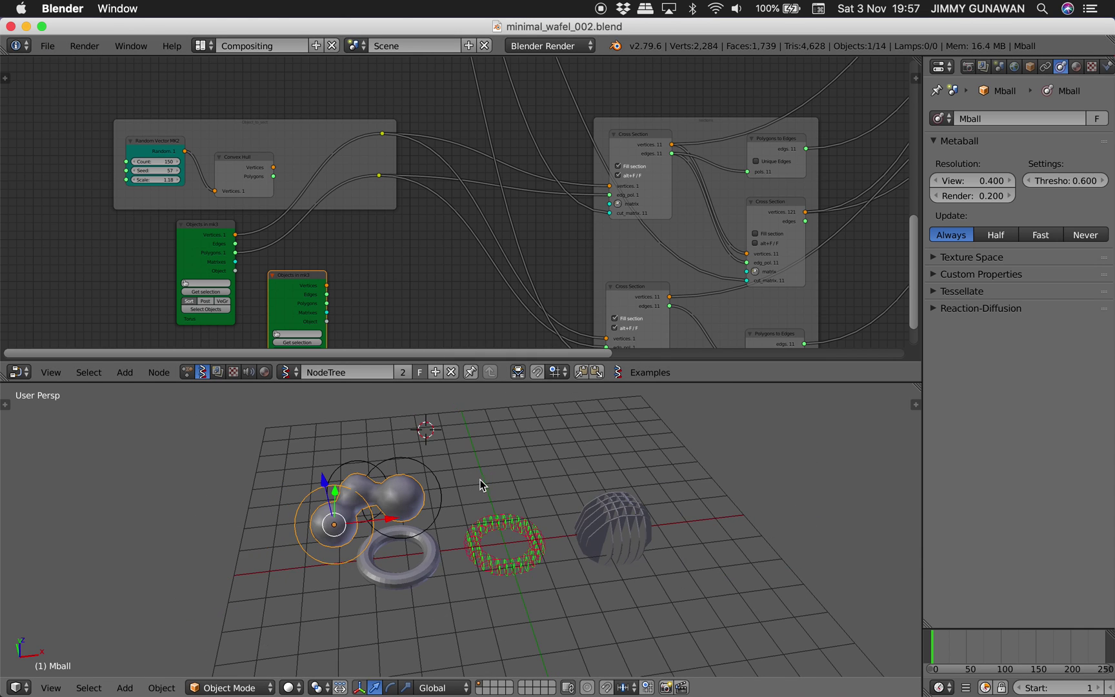
{"action": "key", "text": "ctrl+v"}
{"action": "scroll", "coordinate": [642, 508], "scroll_direction": "down", "scroll_amount": 4}
{"action": "right_click", "coordinate": [516, 469]}
{"action": "middle_click_drag", "start_coordinate": [516, 469], "coordinate": [617, 483]}
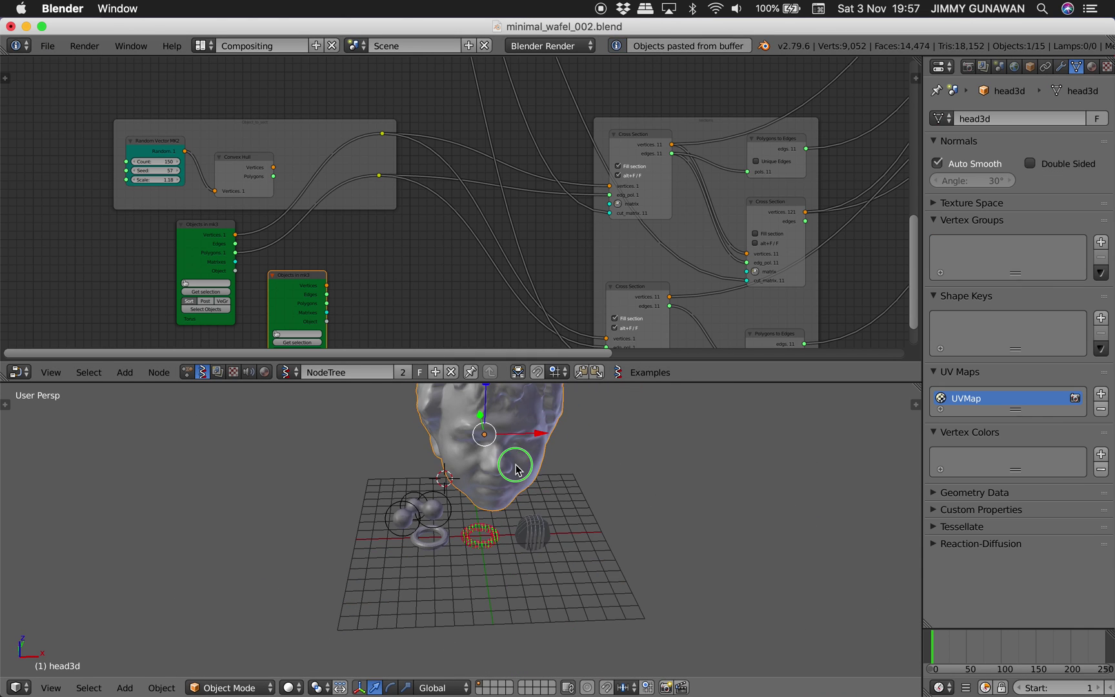
Step: Move the pasted head to about X -0.21, Y -0.64, Z 1.65, above the torus sections, and save over the file
{"action": "key", "text": "g"}
{"action": "left_click", "coordinate": [449, 514]}
{"action": "scroll", "coordinate": [462, 533], "scroll_direction": "up", "scroll_amount": 5}
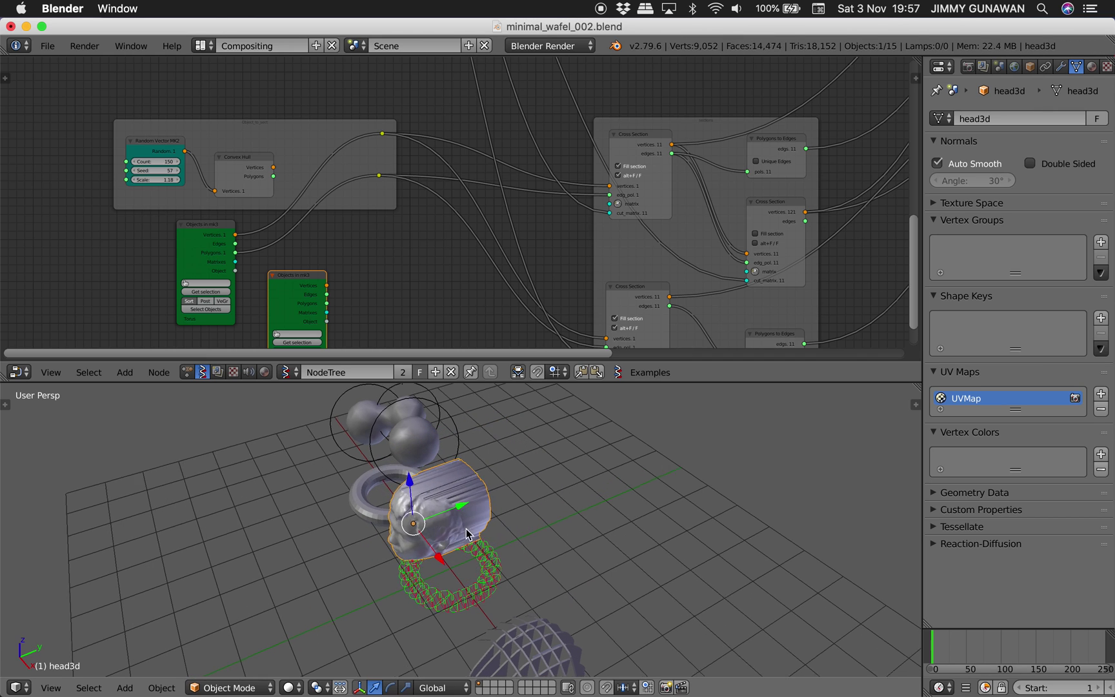
{"action": "middle_click_drag", "start_coordinate": [462, 532], "coordinate": [539, 494]}
{"action": "key", "text": "g"}
{"action": "left_click", "coordinate": [550, 487]}
{"action": "key", "text": "ctrl+s"}
{"action": "left_click", "coordinate": [549, 488]}
Step: Display the head's transform properties and apply its rotation and scale
{"action": "left_click", "coordinate": [913, 403]}
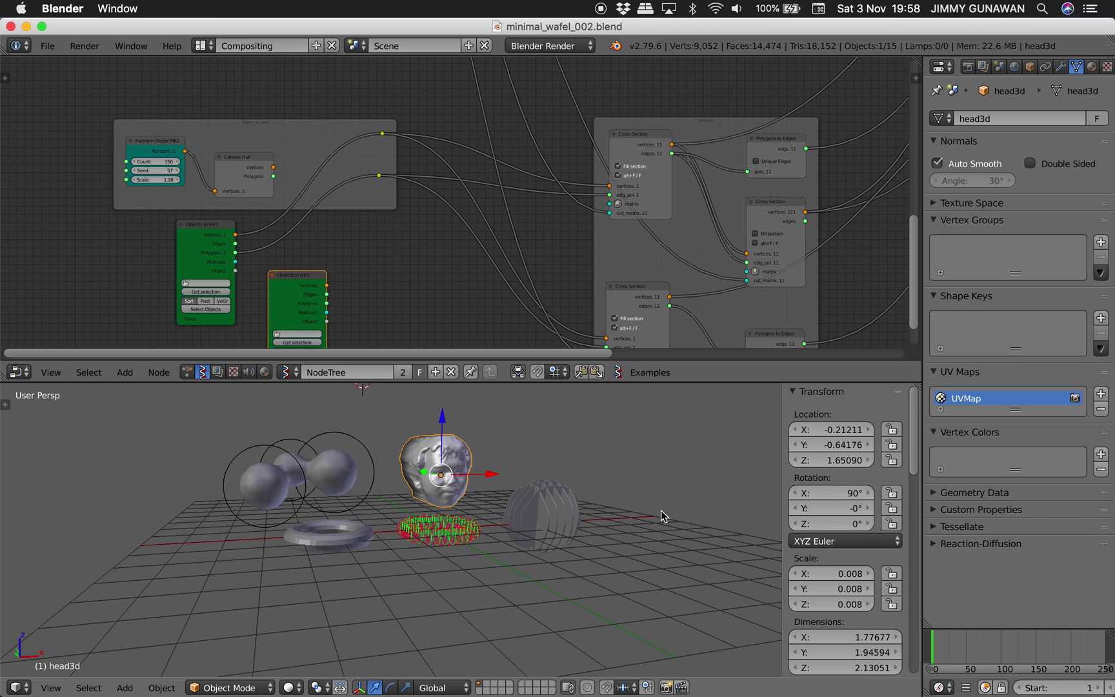
{"action": "key", "text": "ctrl+a"}
{"action": "left_click", "coordinate": [629, 528]}
{"action": "key", "text": "ctrl+a"}
{"action": "left_click", "coordinate": [624, 515]}
{"action": "middle_click_drag", "start_coordinate": [517, 524], "coordinate": [488, 528]}
{"action": "scroll", "coordinate": [488, 528], "scroll_direction": "up", "scroll_amount": 1}
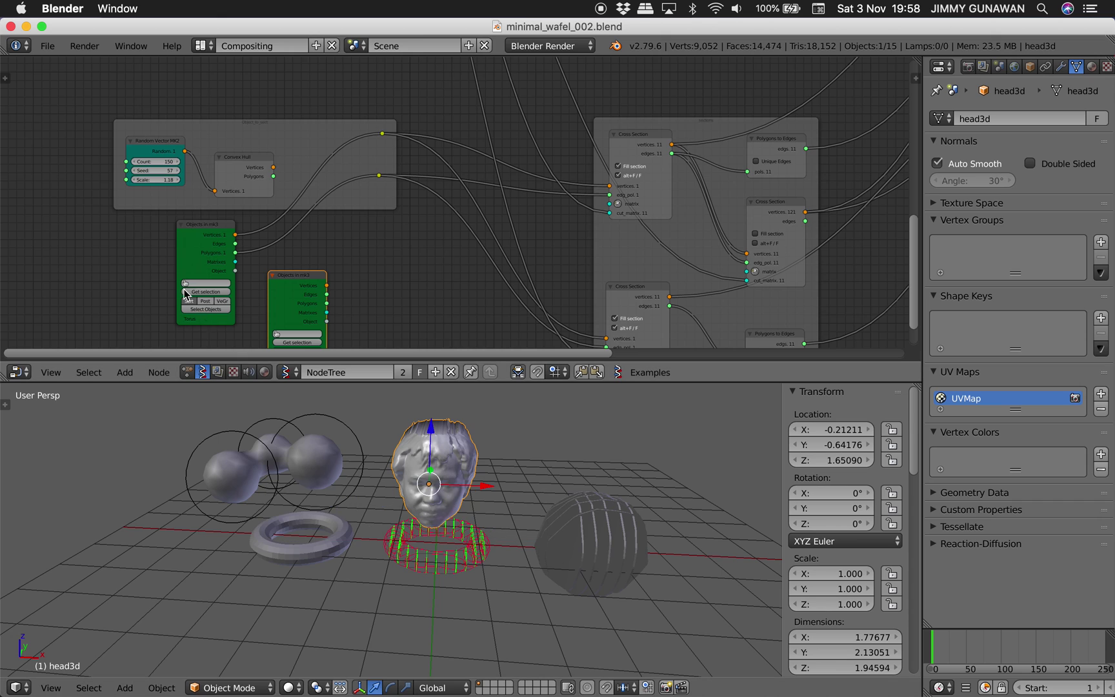
Step: Load head3d into the second Objects in node and link its Vertices and Polygons outputs to the frame's two reroutes
{"action": "middle_click_drag", "start_coordinate": [192, 299], "coordinate": [215, 224]}
{"action": "scroll", "coordinate": [237, 221], "scroll_direction": "up", "scroll_amount": 2}
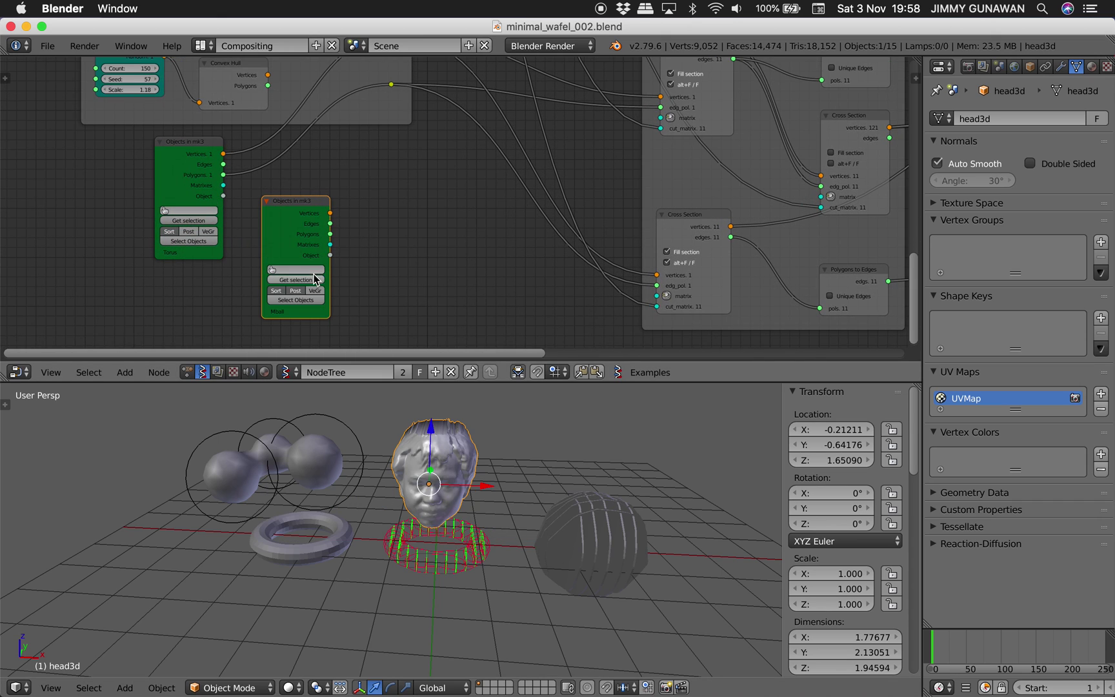
{"action": "left_click_drag", "start_coordinate": [302, 298], "coordinate": [391, 95]}
{"action": "scroll", "coordinate": [309, 275], "scroll_direction": "up", "scroll_amount": 3}
{"action": "left_click_drag", "start_coordinate": [322, 247], "coordinate": [393, 144]}
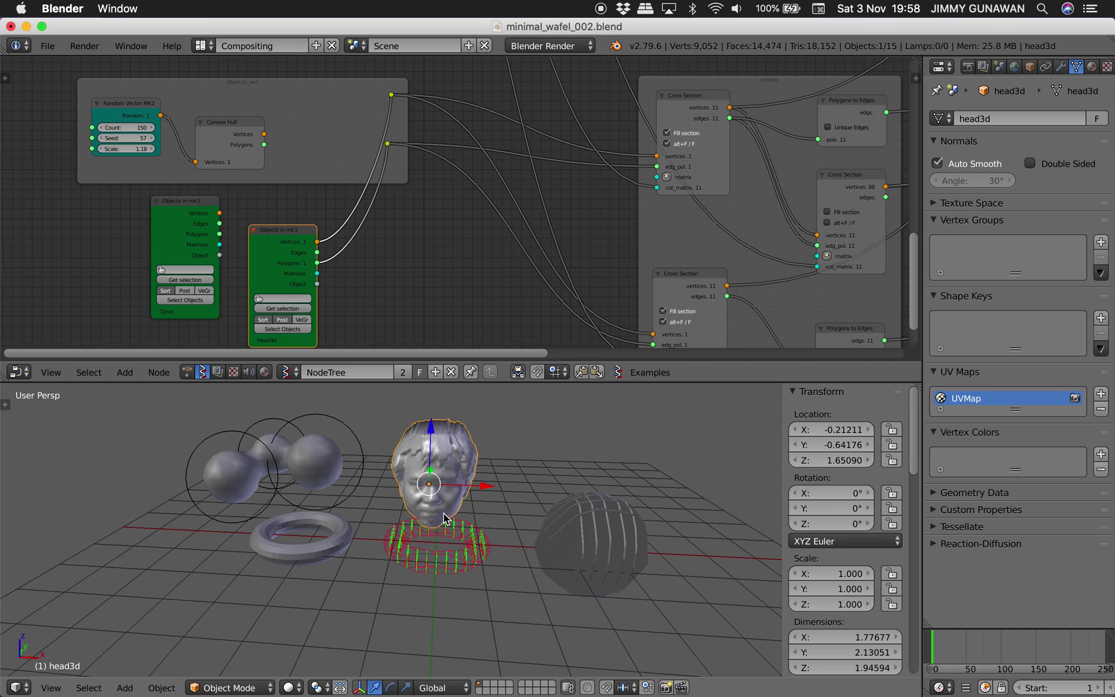
Step: Move the head to about X 0.98, Y 0.32, Z 1.73 and save over the file
{"action": "mouse_move", "coordinate": [446, 511]}
{"action": "middle_mouse_down"}
{"action": "mouse_move", "coordinate": [420, 488]}
{"action": "mouse_move", "coordinate": [443, 495]}
{"action": "middle_mouse_up"}
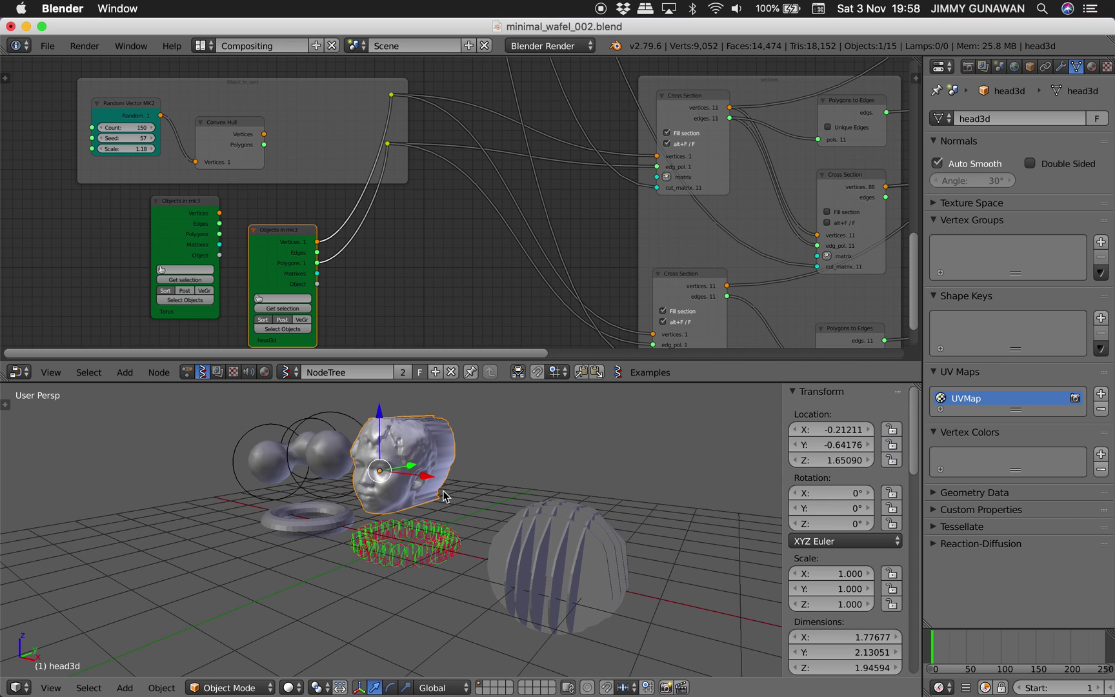
{"action": "key", "text": "g"}
{"action": "left_click", "coordinate": [518, 493]}
{"action": "middle_click_drag", "start_coordinate": [517, 493], "coordinate": [698, 547]}
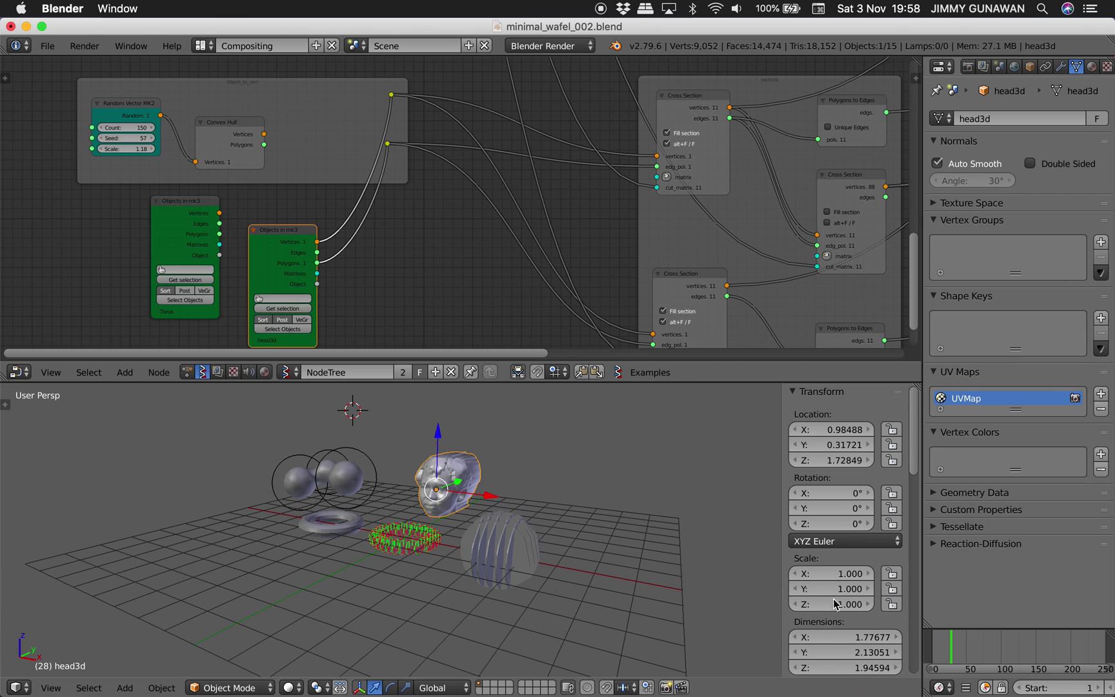
{"action": "middle_click_drag", "start_coordinate": [584, 507], "coordinate": [556, 564]}
{"action": "scroll", "coordinate": [556, 564], "scroll_direction": "up", "scroll_amount": 2}
{"action": "key", "text": "ctrl+s"}
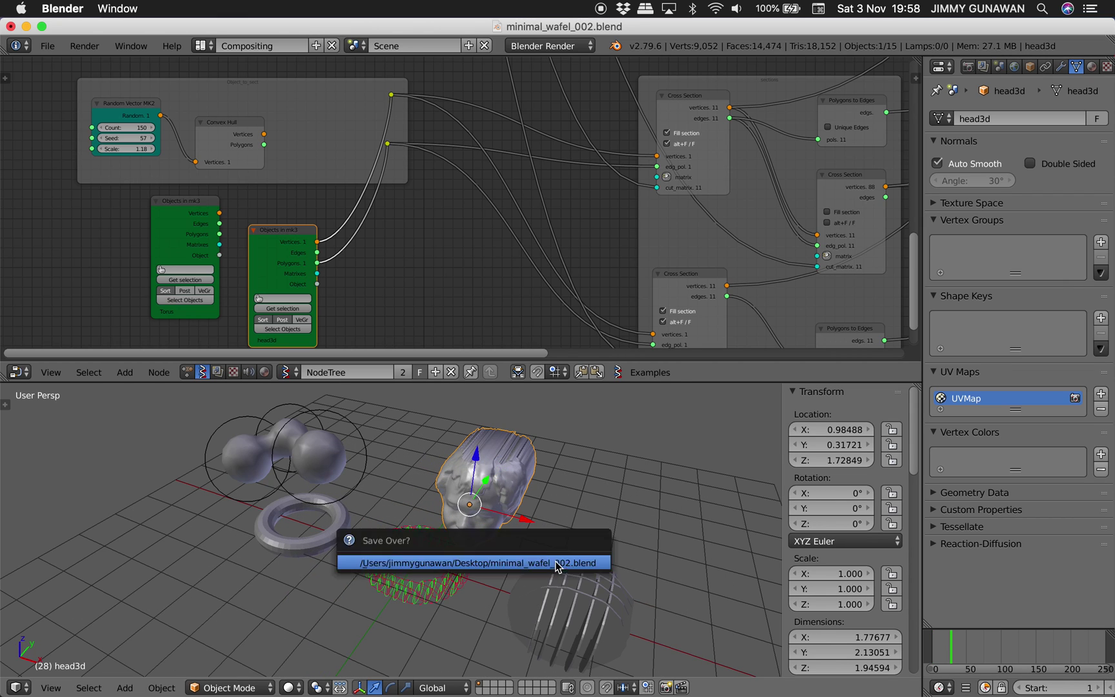
{"action": "left_click", "coordinate": [557, 563]}
Step: Check the Terminal log for Sverchok's Wafel node messages and return to Blender
{"action": "scroll", "coordinate": [421, 256], "scroll_direction": "down", "scroll_amount": 3}
{"action": "left_click_drag", "start_coordinate": [326, 230], "coordinate": [316, 218]}
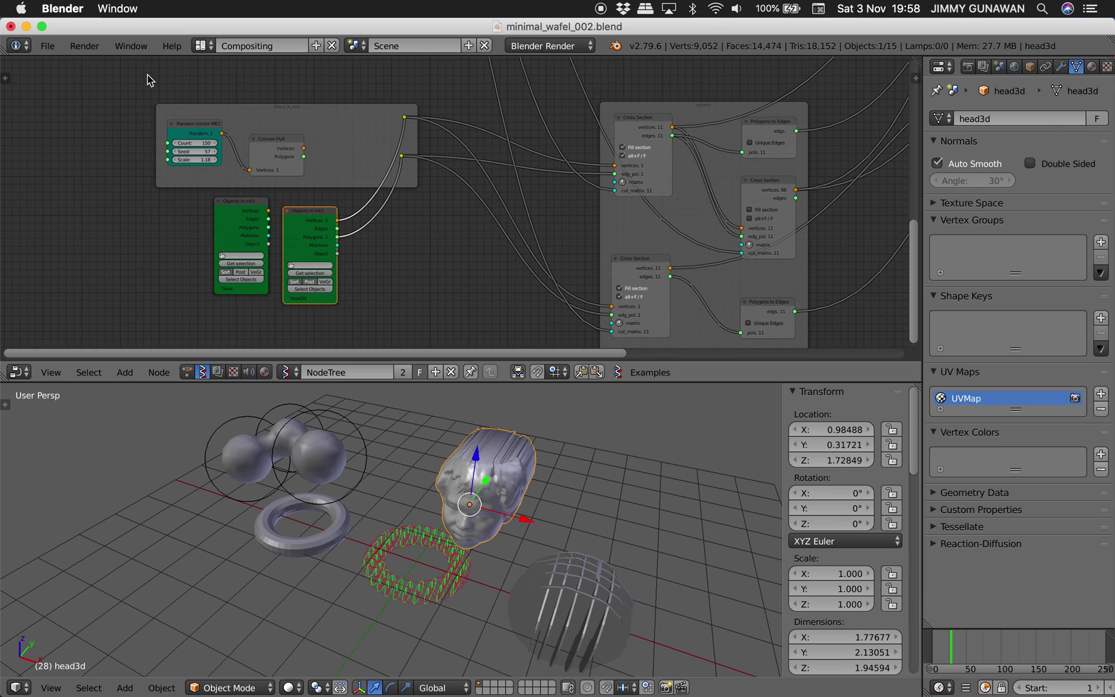
{"action": "left_click", "coordinate": [42, 25]}
{"action": "key", "text": "ctrl+Left"}
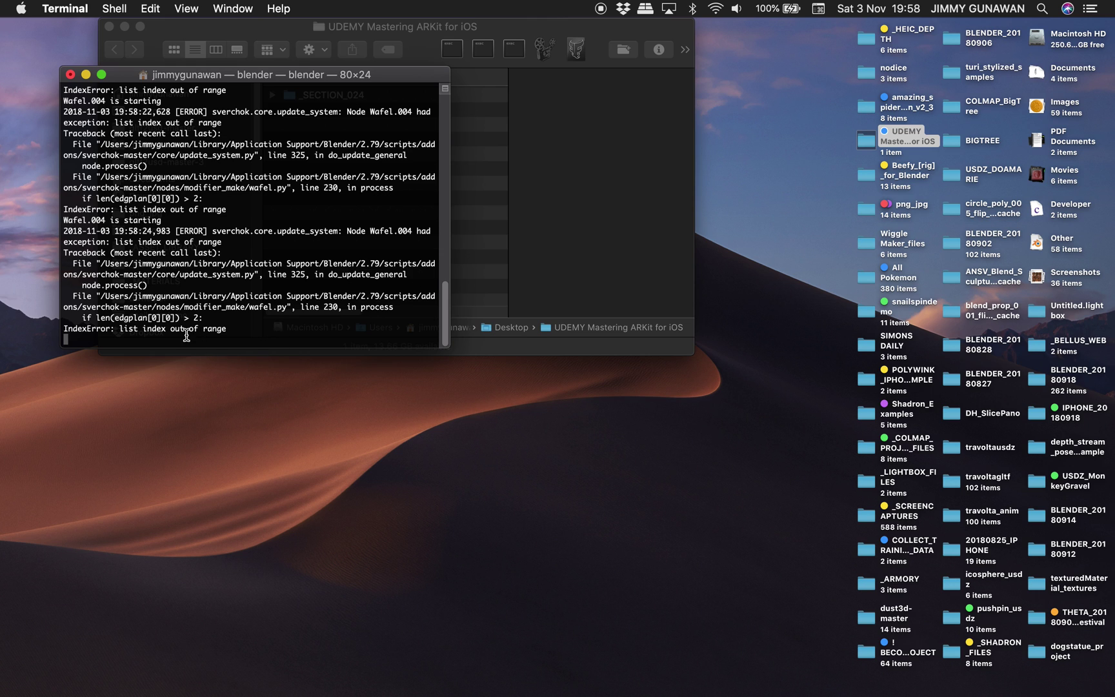
{"action": "key", "text": "ctrl+Right"}
Step: In the Section matrices frame, set the Range Float node's start to -0.5 and stop to 4
{"action": "middle_click_drag", "start_coordinate": [383, 253], "coordinate": [319, 253]}
{"action": "scroll", "coordinate": [319, 253], "scroll_direction": "up", "scroll_amount": 3}
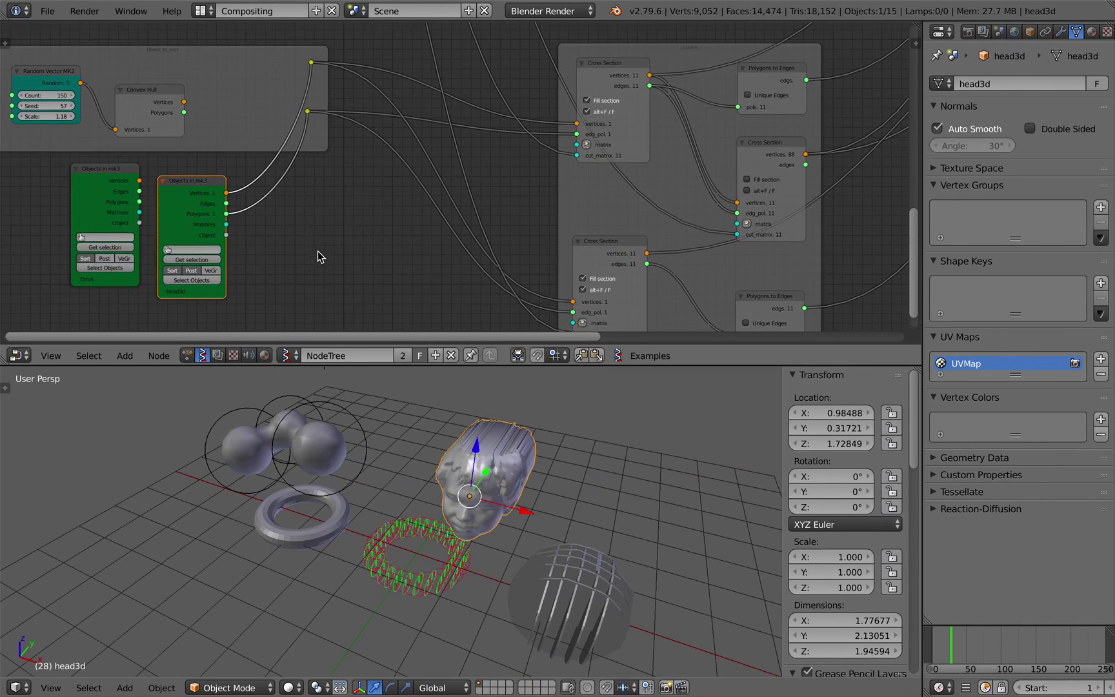
{"action": "middle_click_drag", "start_coordinate": [363, 181], "coordinate": [414, 235]}
{"action": "middle_click_drag", "start_coordinate": [172, 209], "coordinate": [172, 214]}
{"action": "scroll", "coordinate": [434, 170], "scroll_direction": "down", "scroll_amount": 1}
{"action": "middle_click_drag", "start_coordinate": [434, 170], "coordinate": [391, 381]}
{"action": "middle_click_drag", "start_coordinate": [419, 91], "coordinate": [500, 285]}
{"action": "scroll", "coordinate": [308, 189], "scroll_direction": "up", "scroll_amount": 3}
{"action": "middle_click_drag", "start_coordinate": [283, 164], "coordinate": [519, 255]}
{"action": "scroll", "coordinate": [411, 215], "scroll_direction": "up", "scroll_amount": 3}
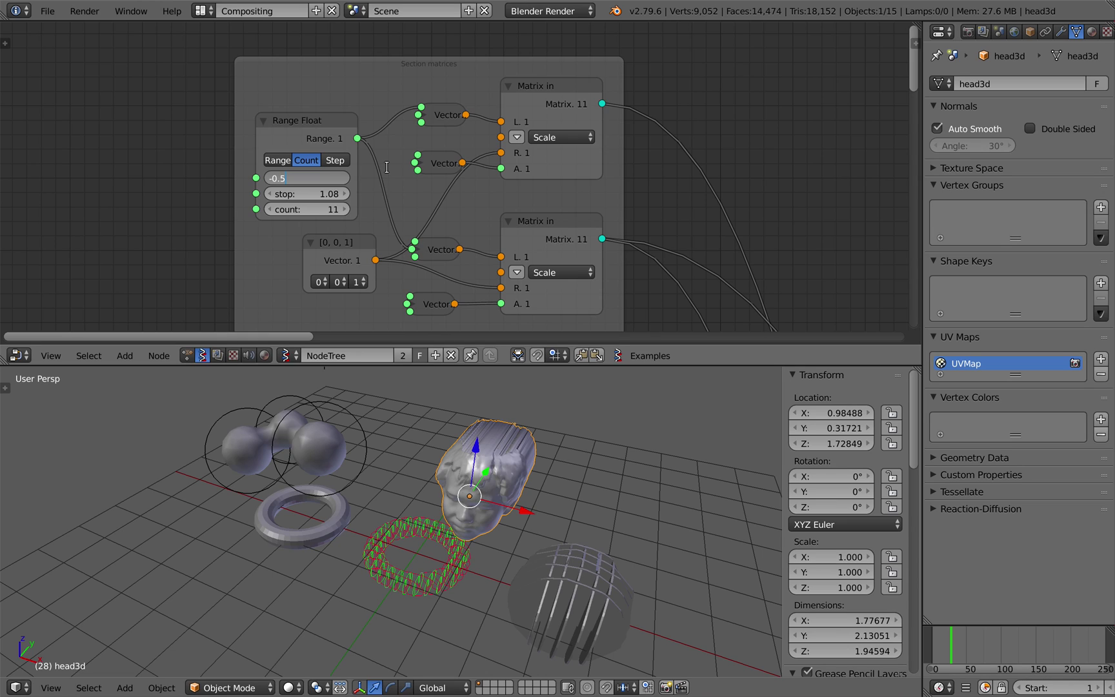
{"action": "key", "text": "Tab"}
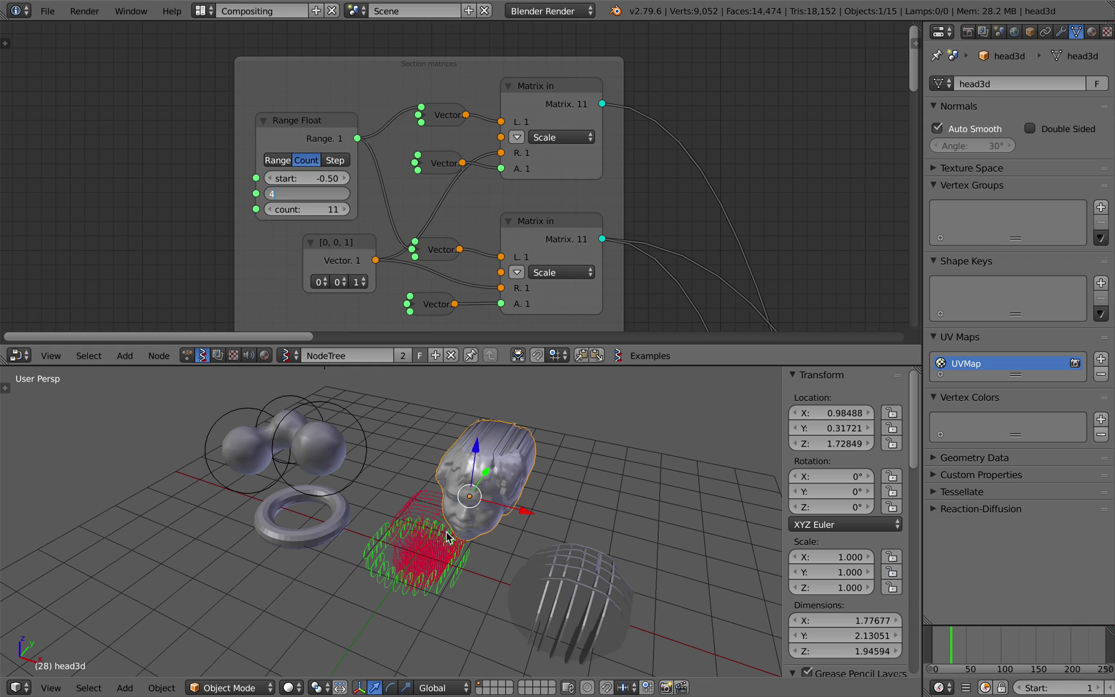
{"action": "type", "text": "4"}
{"action": "key", "text": "Return"}
Step: Set the Range Float node's count to 20 and its start to -6
{"action": "middle_click_drag", "start_coordinate": [451, 536], "coordinate": [487, 526]}
{"action": "scroll", "coordinate": [509, 520], "scroll_direction": "up", "scroll_amount": 3}
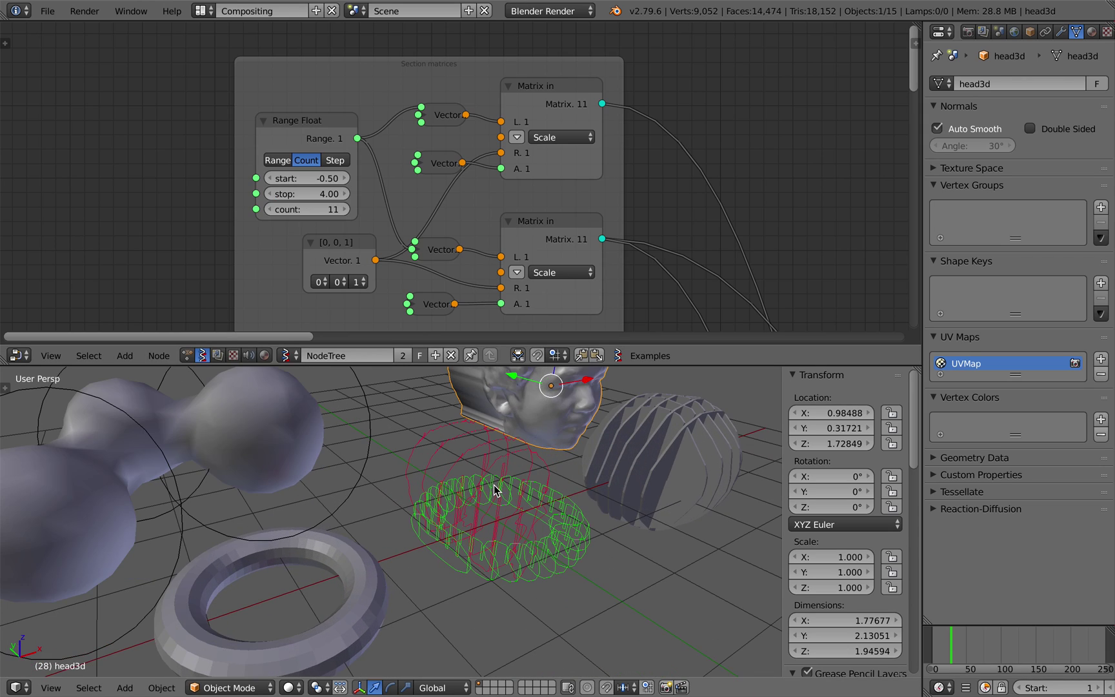
{"action": "middle_click_drag", "start_coordinate": [499, 485], "coordinate": [477, 529]}
{"action": "middle_click_drag", "start_coordinate": [316, 205], "coordinate": [297, 182]}
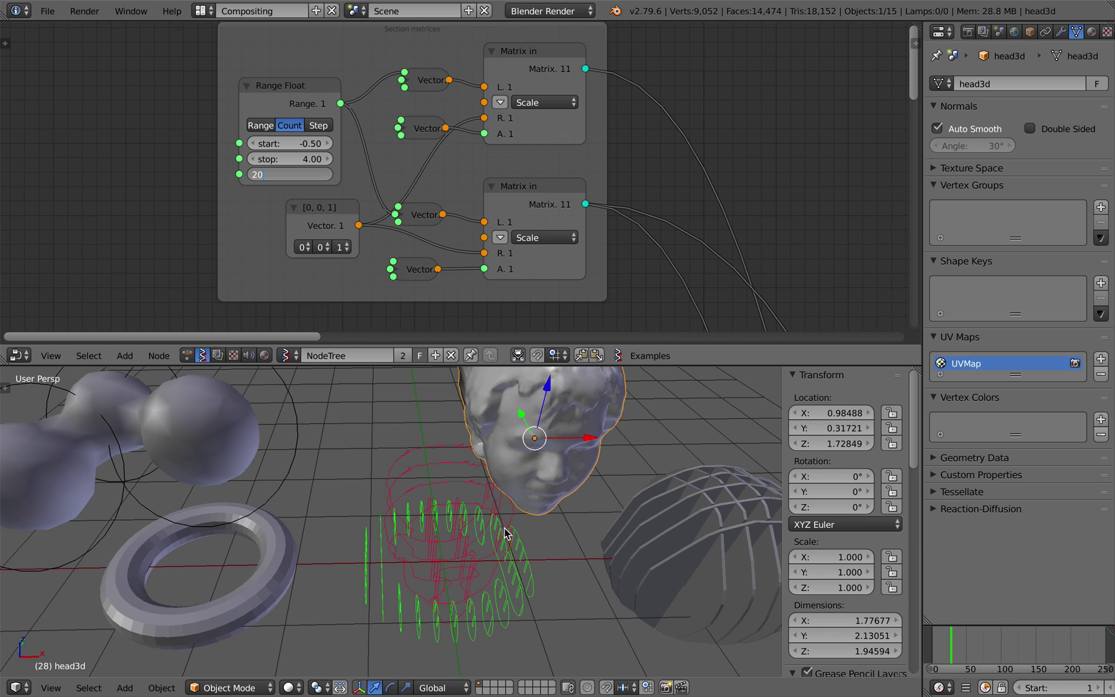
{"action": "key", "text": "Return"}
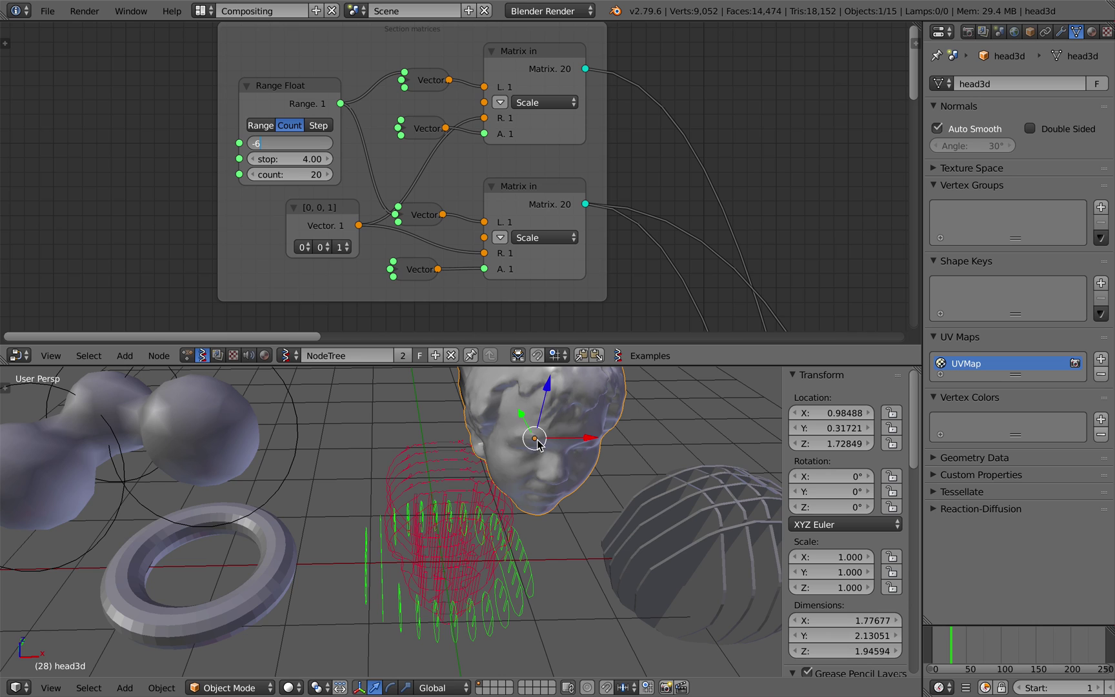
{"action": "key", "text": "Return"}
Step: Clear the head's location, move it along X to about 6.06 and save over the file
{"action": "scroll", "coordinate": [529, 456], "scroll_direction": "down", "scroll_amount": 6}
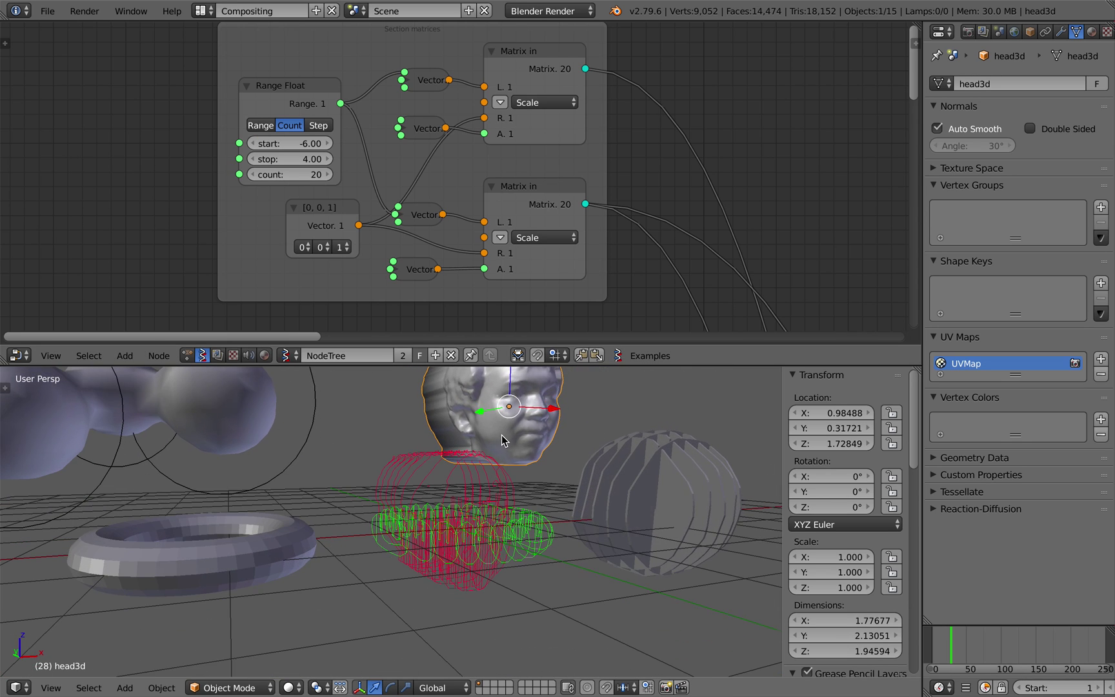
{"action": "key", "text": "alt+g"}
{"action": "middle_click_drag", "start_coordinate": [498, 456], "coordinate": [515, 559]}
{"action": "scroll", "coordinate": [432, 517], "scroll_direction": "up", "scroll_amount": 4}
{"action": "scroll", "coordinate": [443, 523], "scroll_direction": "down", "scroll_amount": 3}
{"action": "left_click_drag", "start_coordinate": [498, 534], "coordinate": [773, 505]}
{"action": "scroll", "coordinate": [461, 492], "scroll_direction": "up", "scroll_amount": 5}
{"action": "middle_click_drag", "start_coordinate": [433, 428], "coordinate": [461, 419]}
{"action": "key", "text": "ctrl+s"}
{"action": "left_click", "coordinate": [461, 420]}
Step: Delete the head mesh and the torus from the scene
{"action": "scroll", "coordinate": [426, 445], "scroll_direction": "up", "scroll_amount": 3}
{"action": "middle_click_drag", "start_coordinate": [395, 462], "coordinate": [424, 445]}
{"action": "scroll", "coordinate": [439, 429], "scroll_direction": "down", "scroll_amount": 7}
{"action": "scroll", "coordinate": [619, 506], "scroll_direction": "up", "scroll_amount": 2}
{"action": "middle_click_drag", "start_coordinate": [619, 505], "coordinate": [639, 500]}
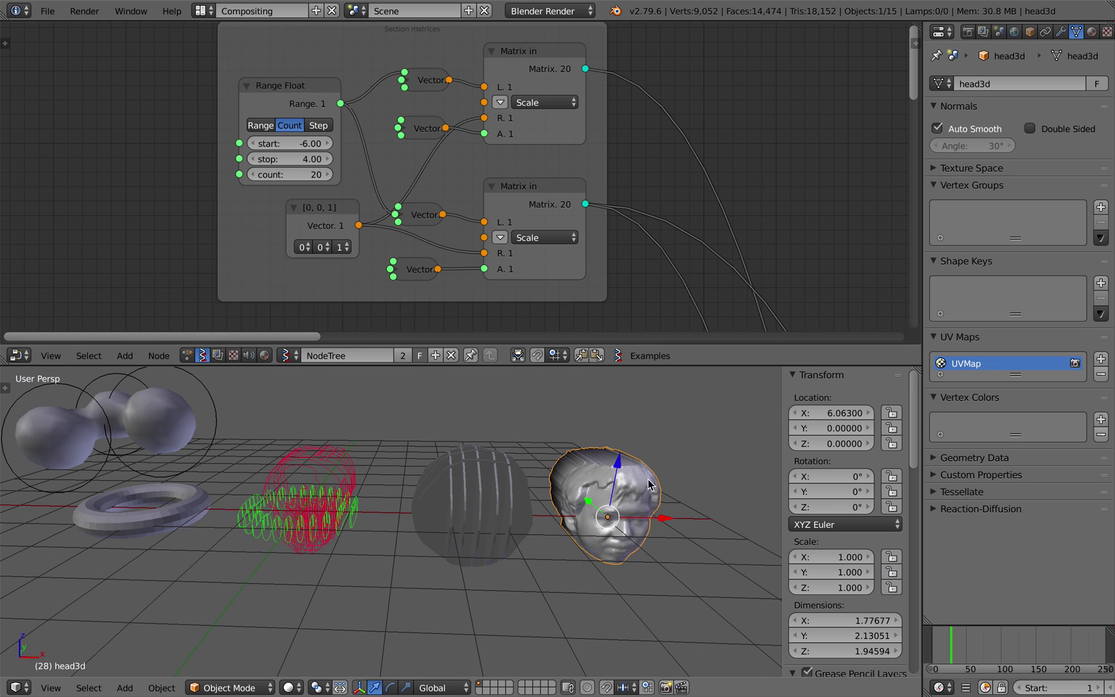
{"action": "key", "text": "Delete"}
{"action": "middle_click_drag", "start_coordinate": [293, 459], "coordinate": [421, 529]}
{"action": "right_click", "coordinate": [428, 517]}
{"action": "key", "text": "x"}
{"action": "left_click", "coordinate": [427, 518]}
Step: Move the base metaball Mball to about X -4.89, Y 1.56, Z 2.31
{"action": "right_click", "coordinate": [414, 452]}
{"action": "middle_click_drag", "start_coordinate": [415, 451], "coordinate": [419, 487]}
{"action": "right_click", "coordinate": [328, 520]}
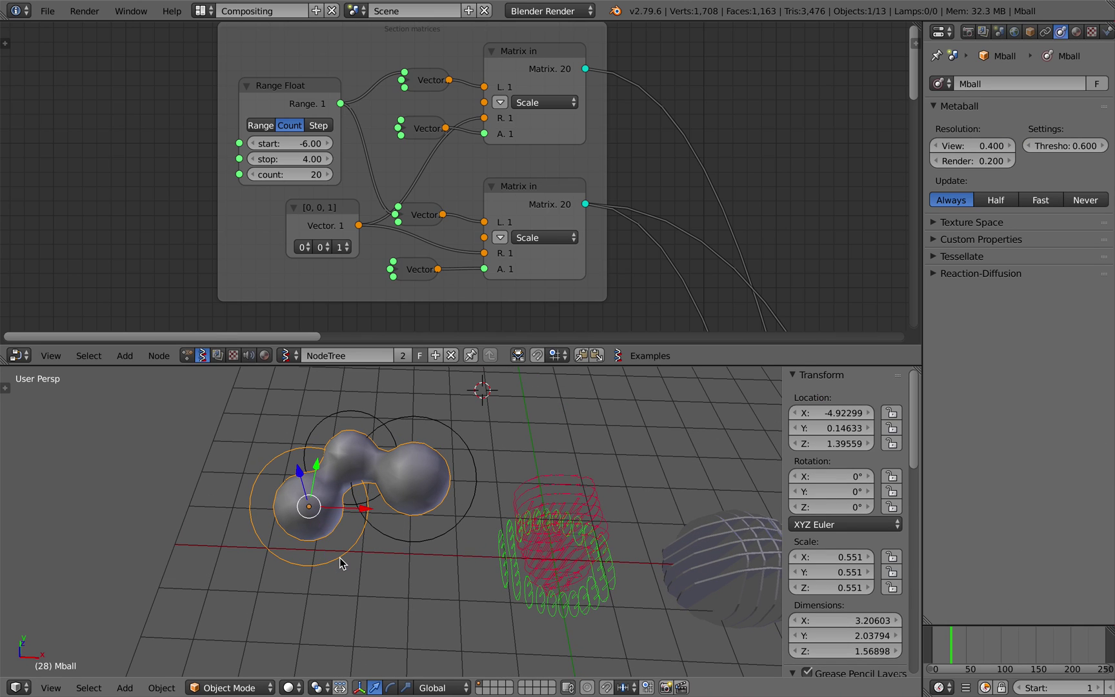
{"action": "key", "text": "g"}
{"action": "left_click", "coordinate": [343, 467]}
Step: Move the outer metaball closer to the others and enlarge the middle metaball Mball.001
{"action": "right_click", "coordinate": [435, 423]}
{"action": "key", "text": "g"}
{"action": "left_click", "coordinate": [445, 433]}
{"action": "key", "text": "g"}
{"action": "left_click", "coordinate": [422, 431]}
{"action": "right_click", "coordinate": [396, 434]}
{"action": "key", "text": "g"}
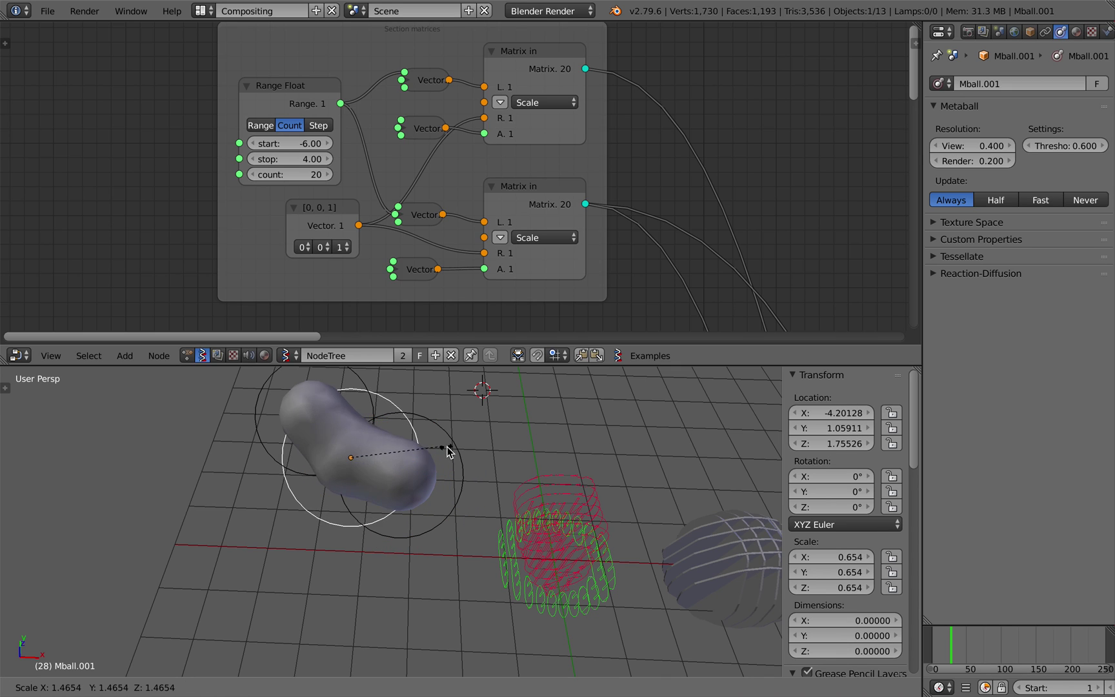
{"action": "left_click", "coordinate": [414, 475]}
Step: Select the base metaball and convert it to a mesh
{"action": "middle_click_drag", "start_coordinate": [433, 478], "coordinate": [506, 510]}
{"action": "right_click", "coordinate": [428, 436]}
{"action": "key", "text": "space"}
{"action": "type", "text": "convert"}
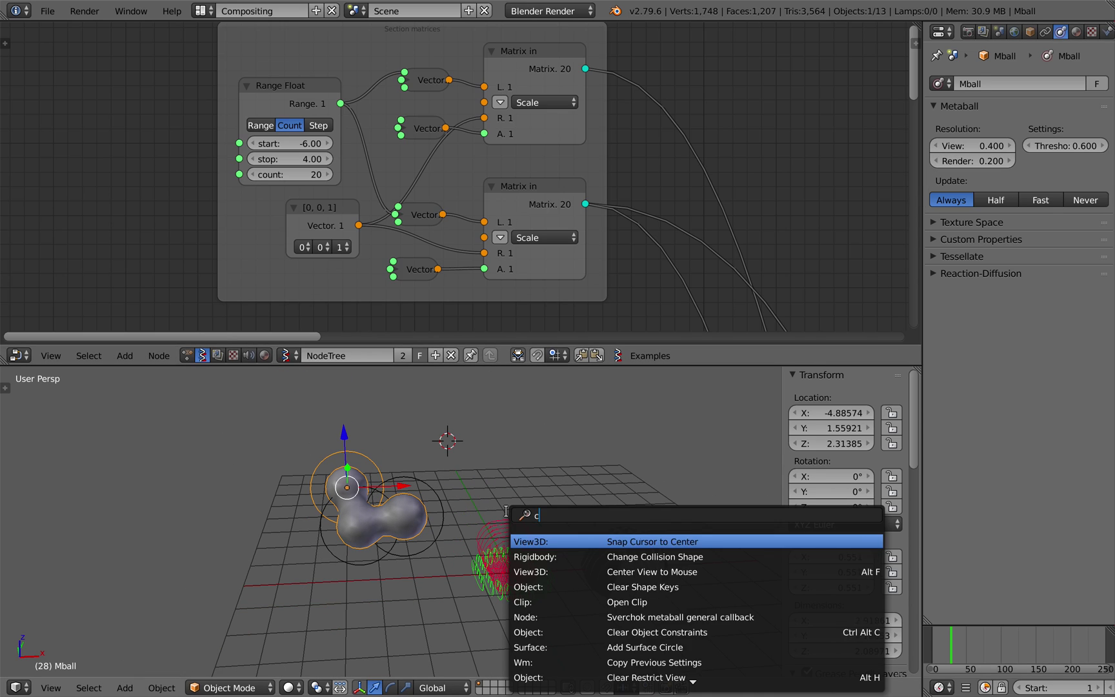
{"action": "key", "text": "Return"}
{"action": "left_click", "coordinate": [499, 530]}
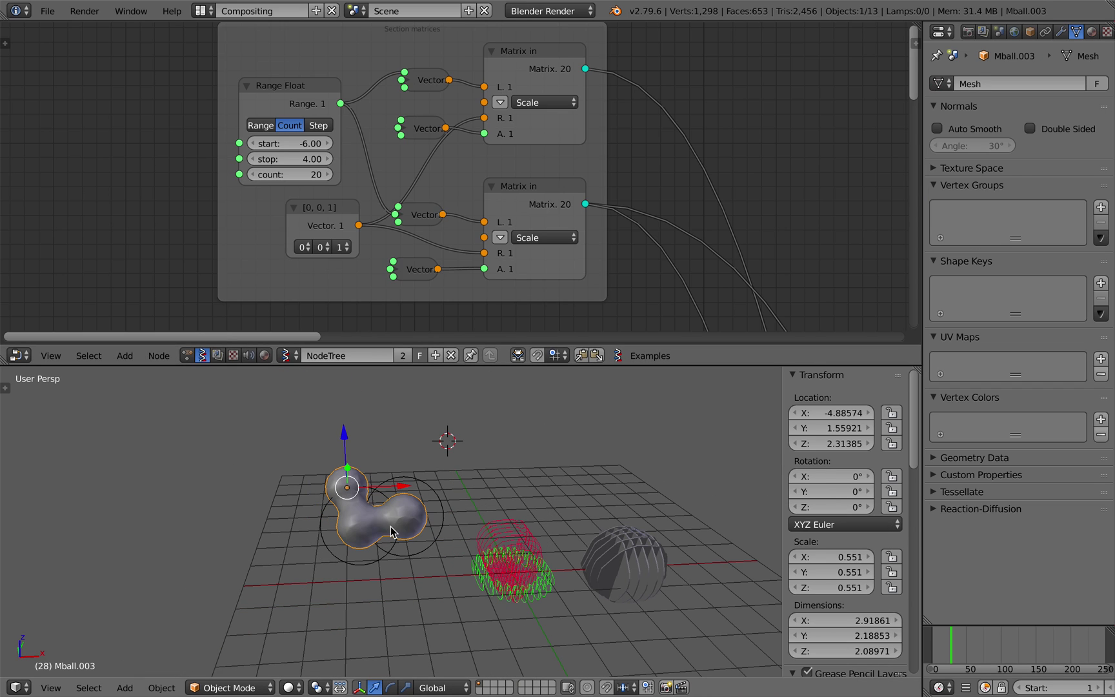
Step: Move the converted mesh away from the remaining metaballs to about X -8.59, Y 2.09, Z 2.72
{"action": "key", "text": "g"}
{"action": "left_click", "coordinate": [288, 507]}
{"action": "key", "text": "Tab"}
{"action": "key", "text": "Tab"}
Step: Load the converted blob mesh into the second Objects in node in place of head3d
{"action": "scroll", "coordinate": [335, 258], "scroll_direction": "down", "scroll_amount": 5}
{"action": "middle_click_drag", "start_coordinate": [310, 200], "coordinate": [420, 253]}
{"action": "middle_click_drag", "start_coordinate": [412, 193], "coordinate": [451, 23], "text": "ctrl"}
{"action": "middle_click_drag", "start_coordinate": [471, 322], "coordinate": [443, 223], "text": "ctrl"}
{"action": "scroll", "coordinate": [424, 196], "scroll_direction": "up", "scroll_amount": 6}
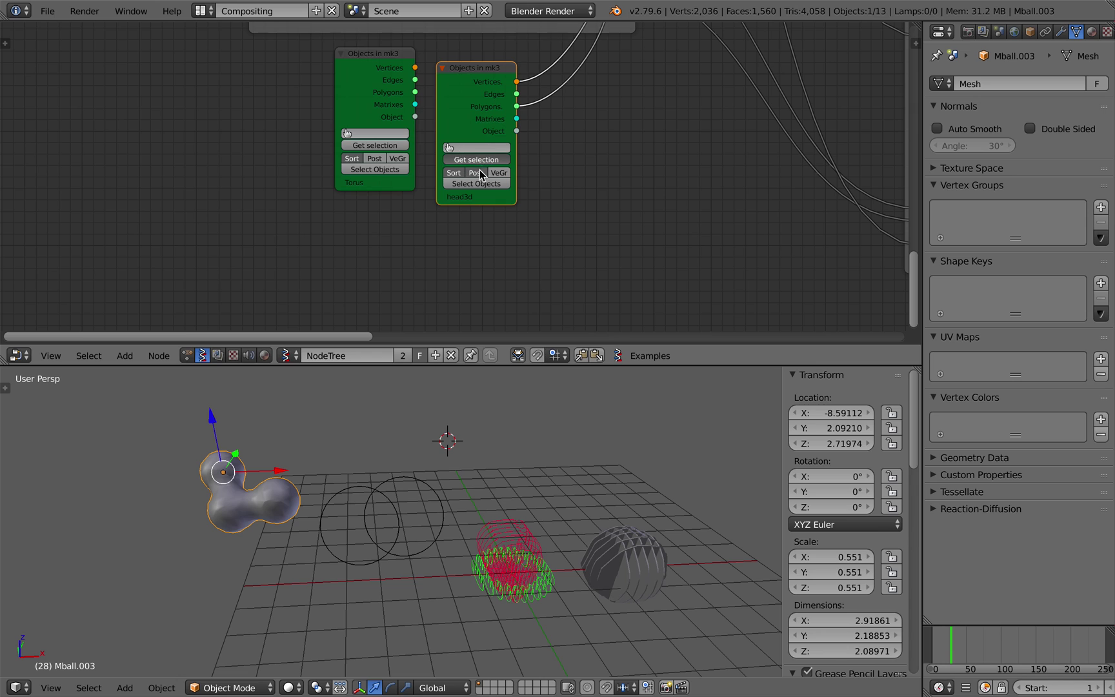
{"action": "middle_click_drag", "start_coordinate": [536, 204], "coordinate": [488, 241]}
Step: Apply the blob mesh's scale and clear its location to the world origin
{"action": "middle_click_drag", "start_coordinate": [470, 590], "coordinate": [462, 598]}
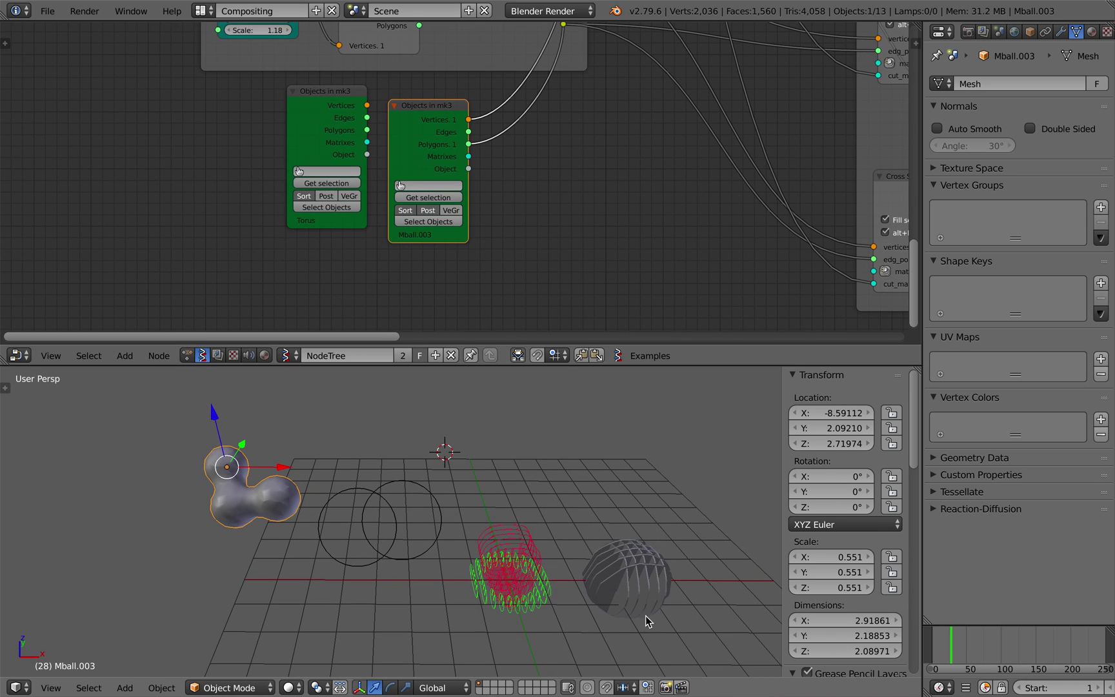
{"action": "middle_click_drag", "start_coordinate": [572, 514], "coordinate": [302, 481]}
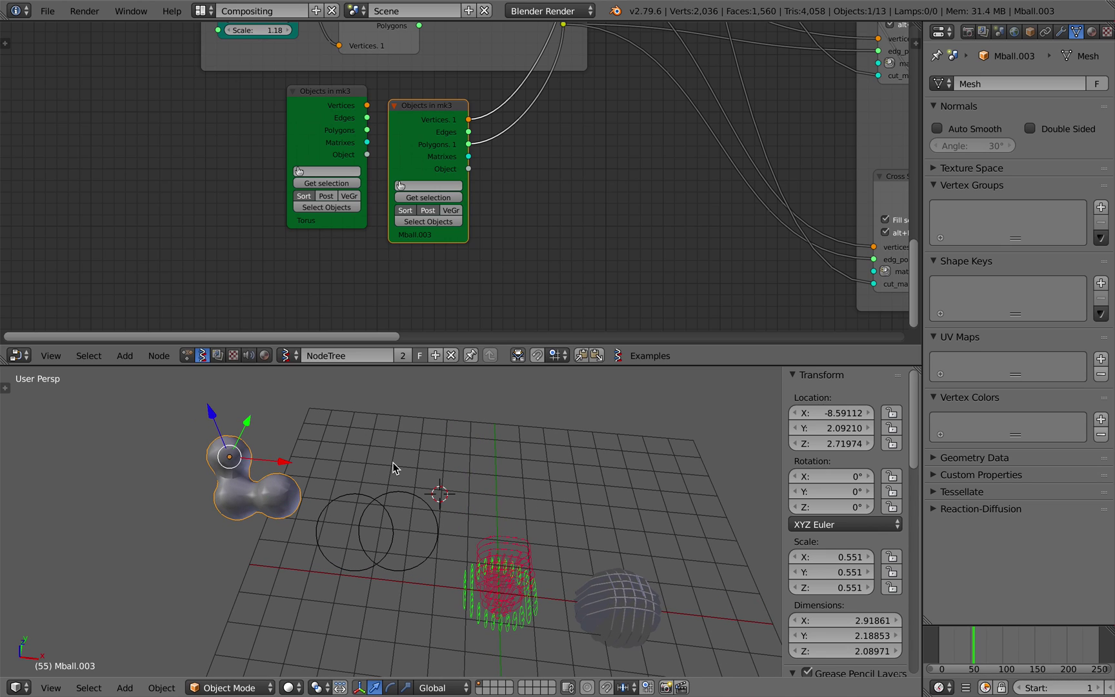
{"action": "key", "text": "ctrl+a"}
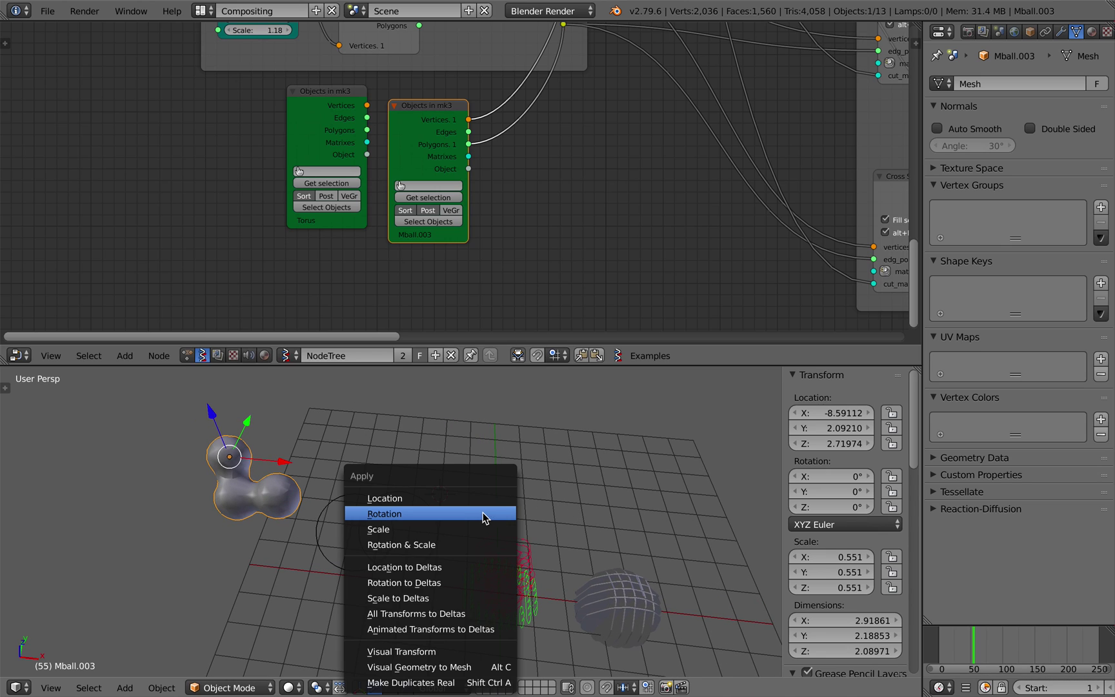
{"action": "left_click", "coordinate": [485, 527]}
{"action": "key", "text": "alt+g"}
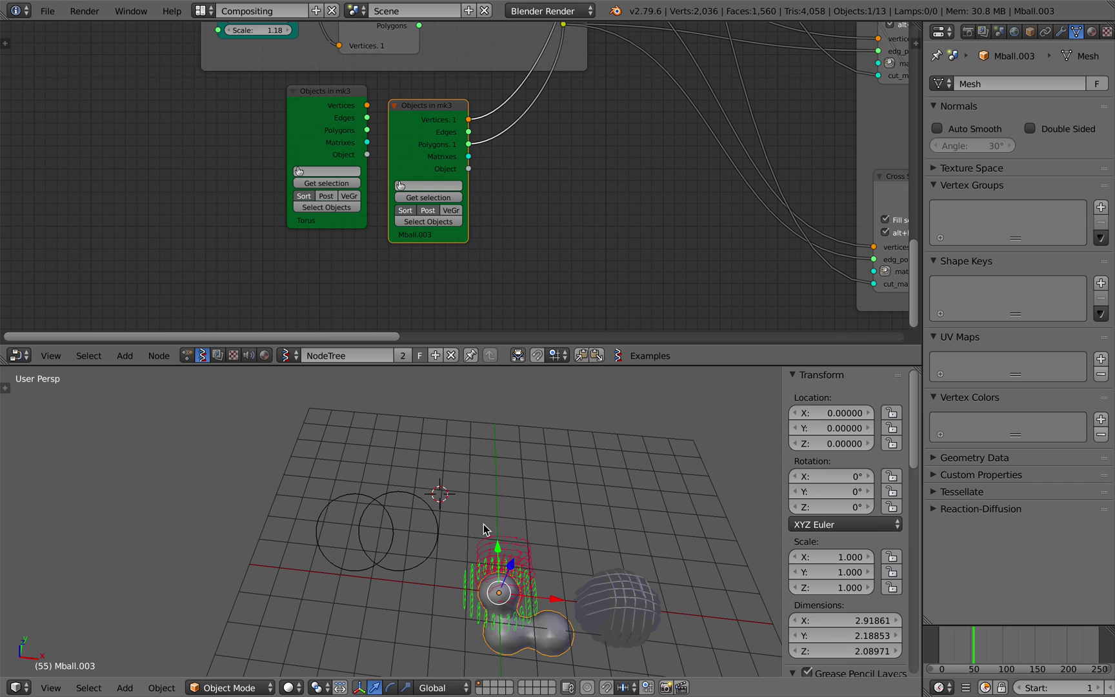
Step: Set the blob mesh's origin to the centre of its geometry
{"action": "key", "text": "KP_Decimal"}
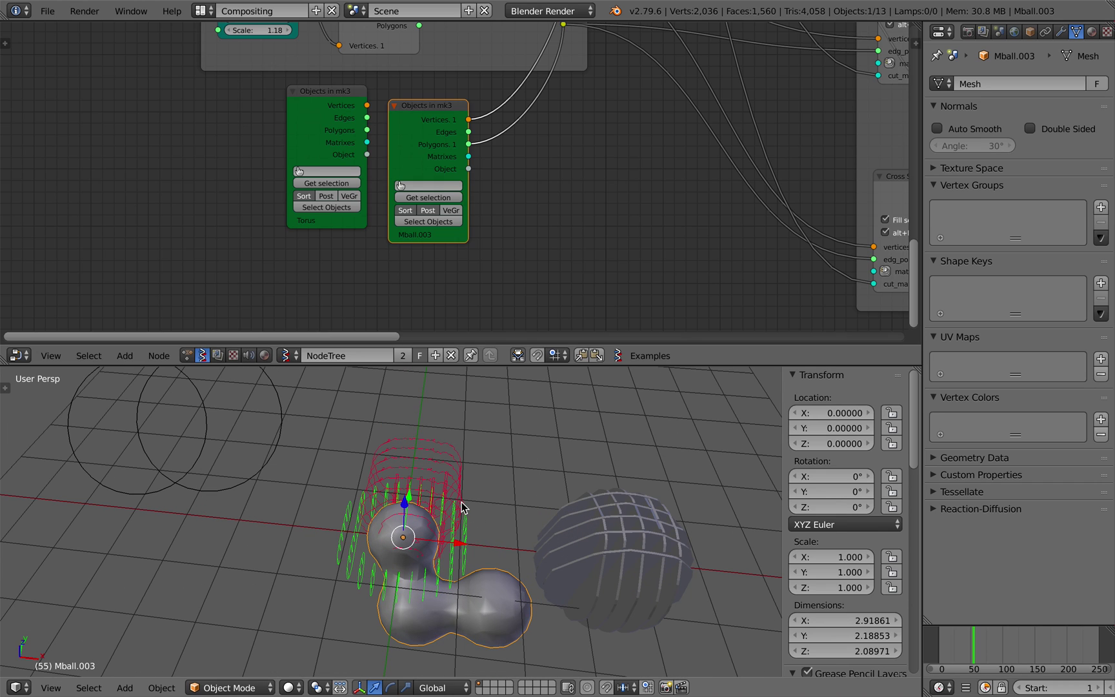
{"action": "key", "text": "space"}
{"action": "type", "text": "set oru"}
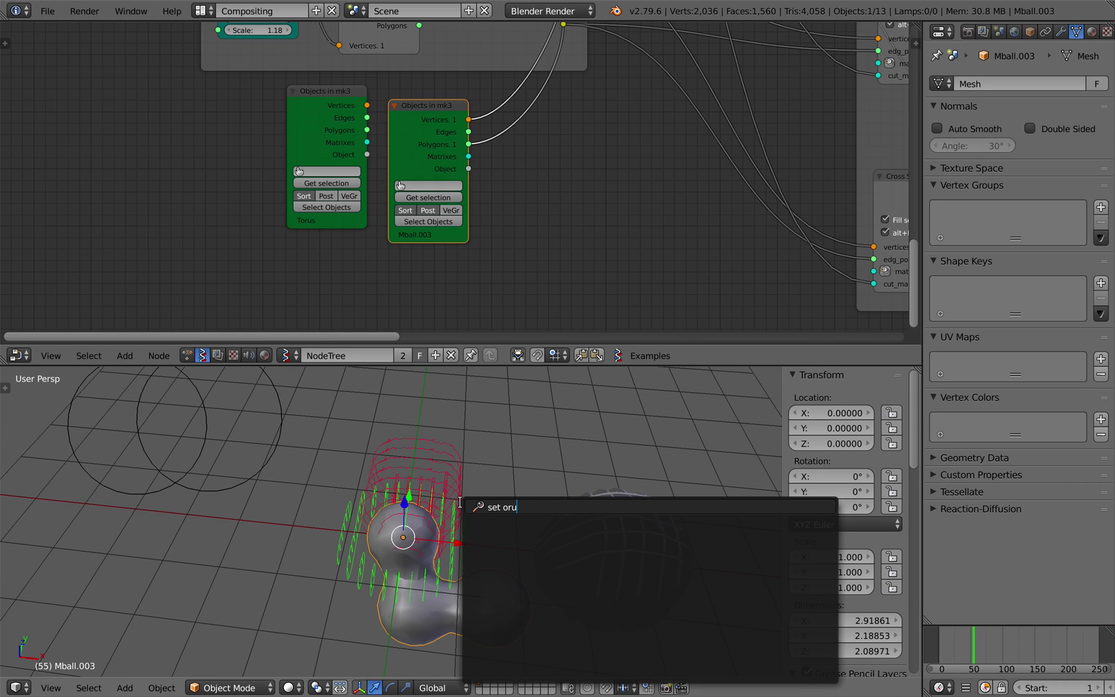
{"action": "key", "text": "Return"}
{"action": "left_click", "coordinate": [455, 525]}
Step: Rotate the blob mesh to about -29.5°, 11.1°, 7°, move it close to the world origin and scale it to about 1.075
{"action": "key", "text": "r"}
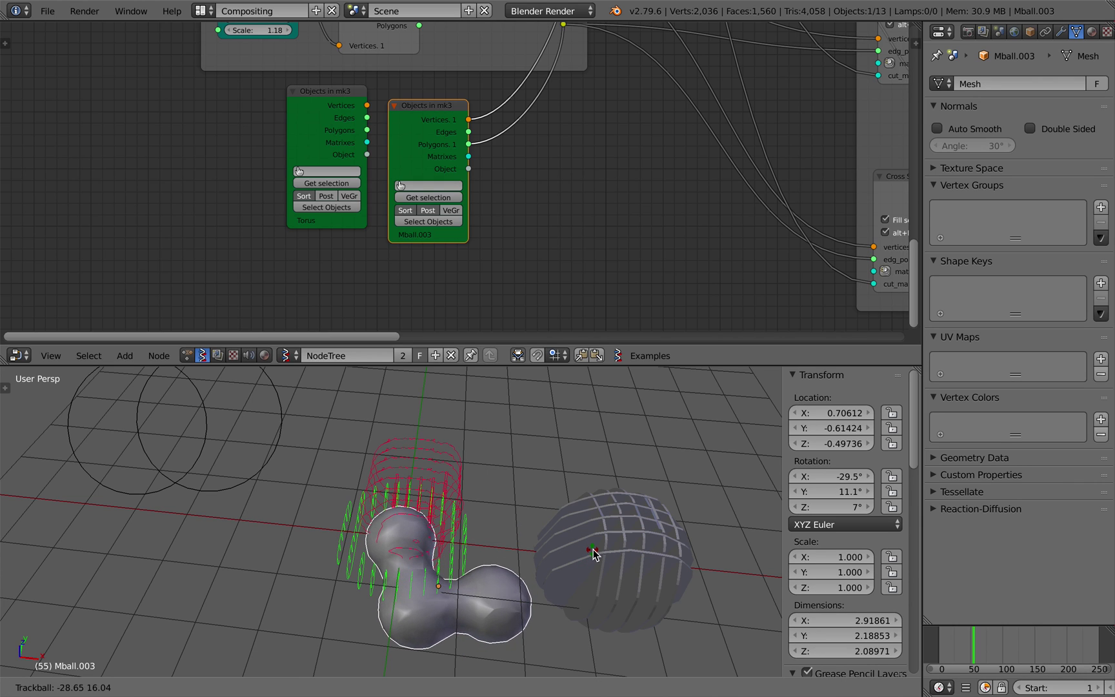
{"action": "key", "text": "g"}
{"action": "left_click", "coordinate": [549, 525]}
{"action": "middle_click_drag", "start_coordinate": [531, 541], "coordinate": [433, 546]}
{"action": "key", "text": "s"}
{"action": "left_click", "coordinate": [513, 605]}
{"action": "middle_click_drag", "start_coordinate": [325, 575], "coordinate": [363, 511]}
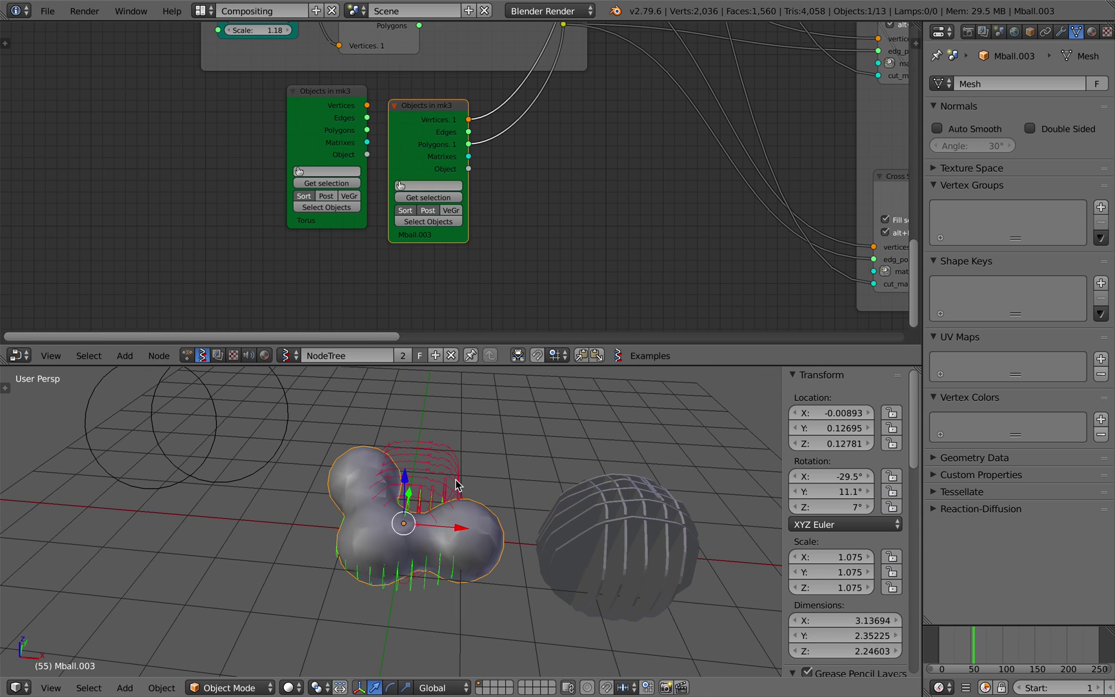
Step: Move the Torus Objects in node away from the blob's node and change the current frame to 64
{"action": "left_click_drag", "start_coordinate": [319, 112], "coordinate": [225, 121]}
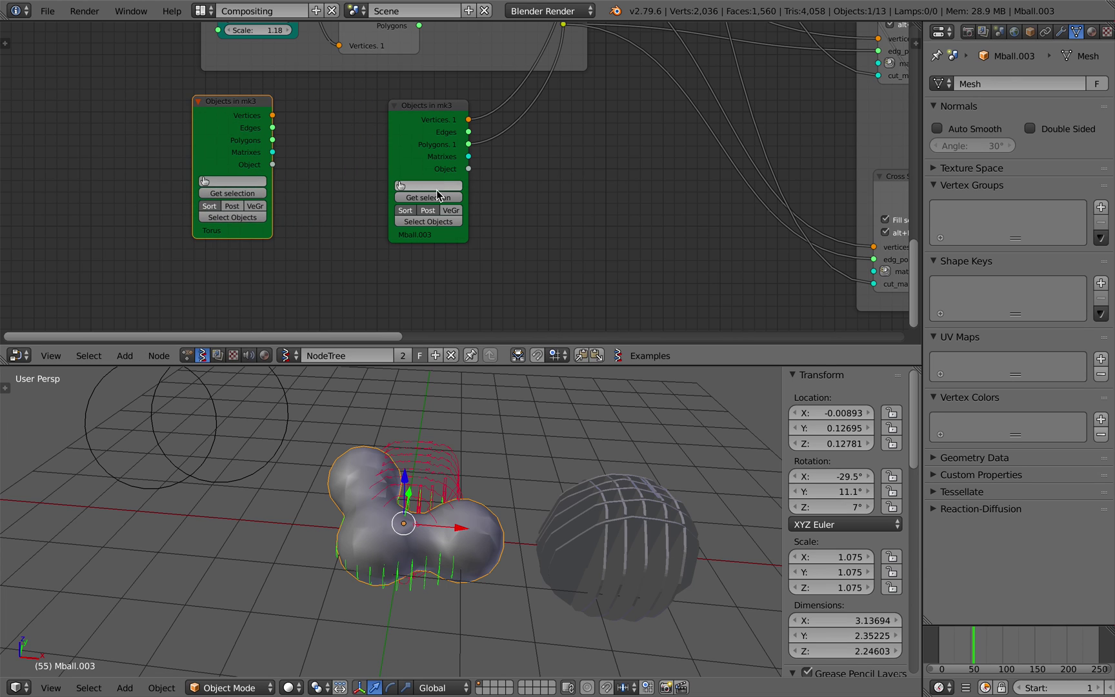
{"action": "middle_click_drag", "start_coordinate": [585, 520], "coordinate": [567, 514]}
{"action": "left_click", "coordinate": [980, 647]}
{"action": "middle_click_drag", "start_coordinate": [412, 494], "coordinate": [445, 521]}
Step: Save the scene as a new file named minimal_wafel_003.blend
{"action": "key", "text": "super+s"}
{"action": "left_click", "coordinate": [52, 11]}
{"action": "mouse_move", "coordinate": [88, 61]}
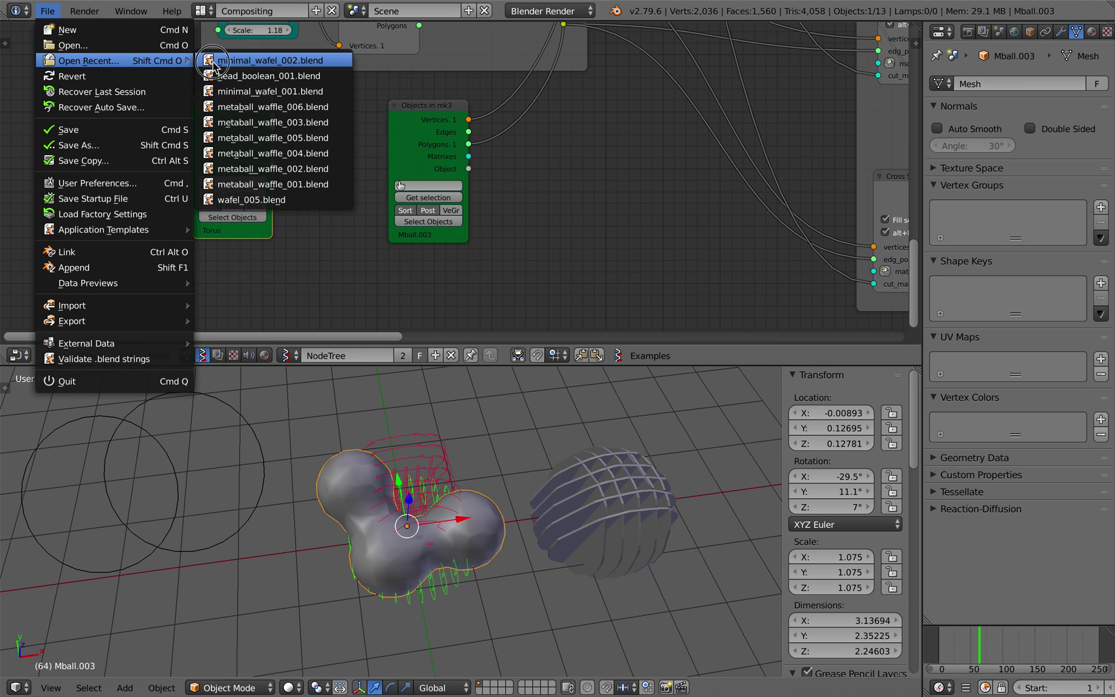
{"action": "left_click", "coordinate": [47, 11]}
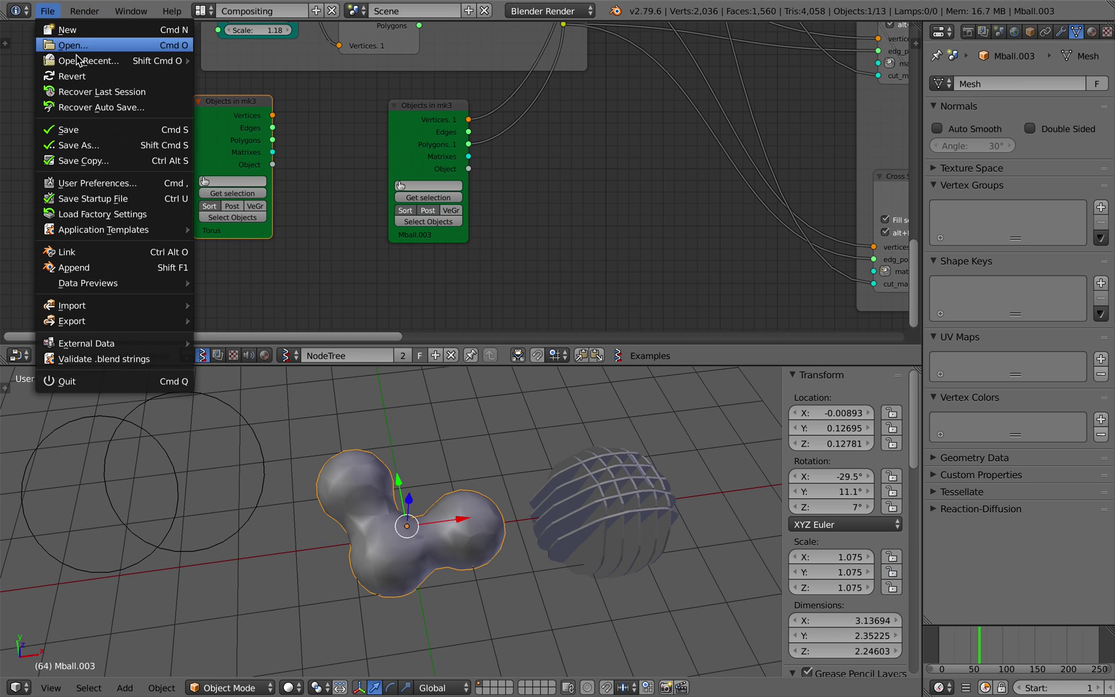
{"action": "left_click", "coordinate": [140, 143]}
{"action": "left_click", "coordinate": [1008, 70]}
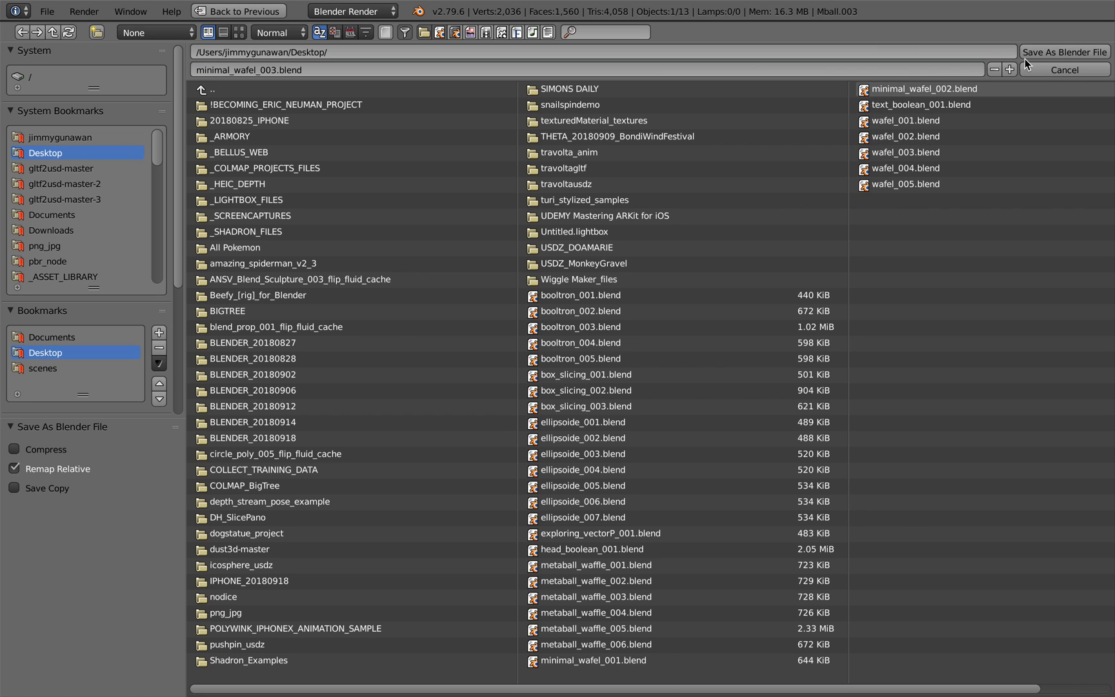
{"action": "left_click", "coordinate": [1064, 51]}
{"action": "scroll", "coordinate": [469, 533], "scroll_direction": "down", "scroll_amount": 3}
{"action": "key", "text": "g"}
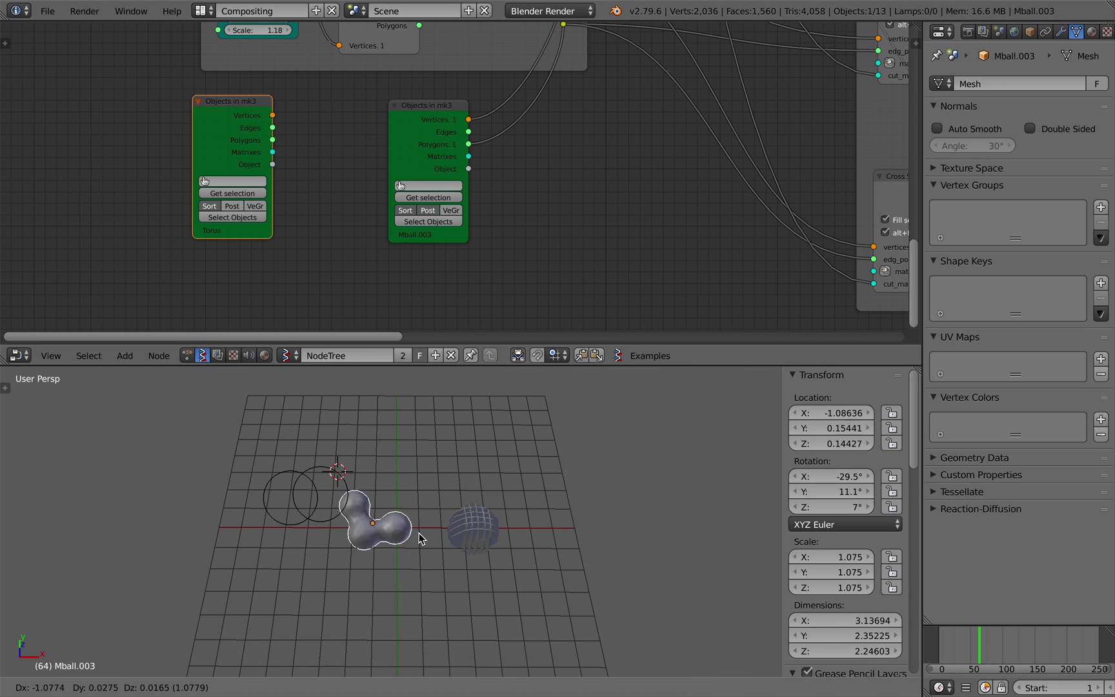
{"action": "right_click", "coordinate": [423, 539]}
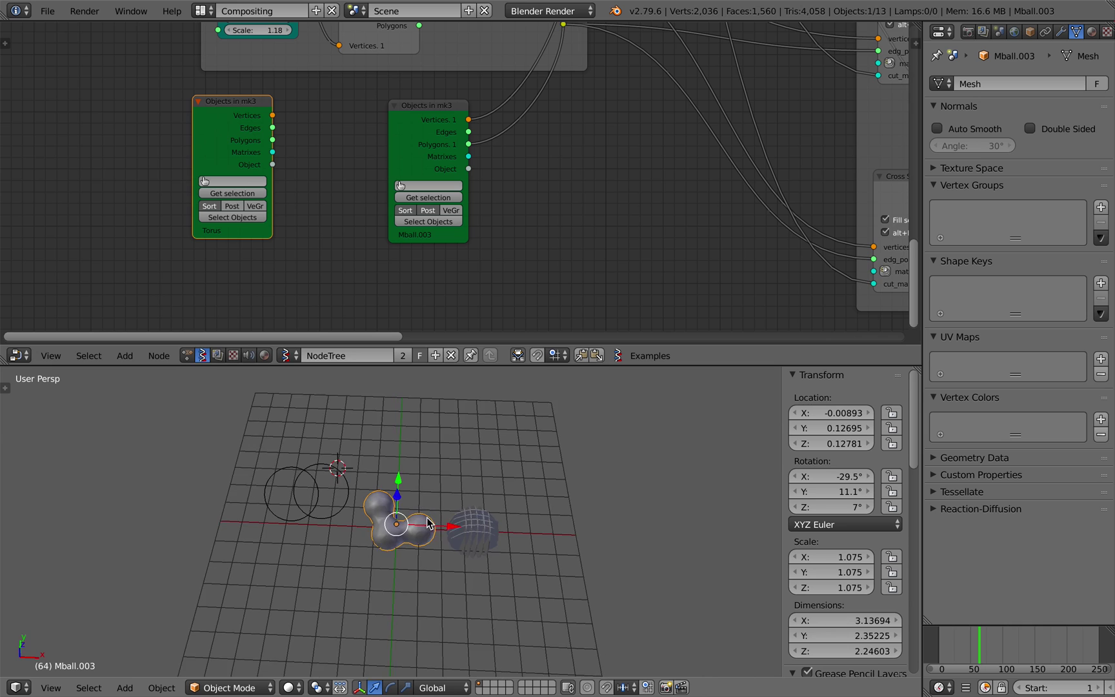
{"action": "scroll", "coordinate": [426, 539], "scroll_direction": "up", "scroll_amount": 2}
{"action": "scroll", "coordinate": [767, 606], "scroll_direction": "down", "scroll_amount": 1}
{"action": "key", "text": "ctrl+z"}
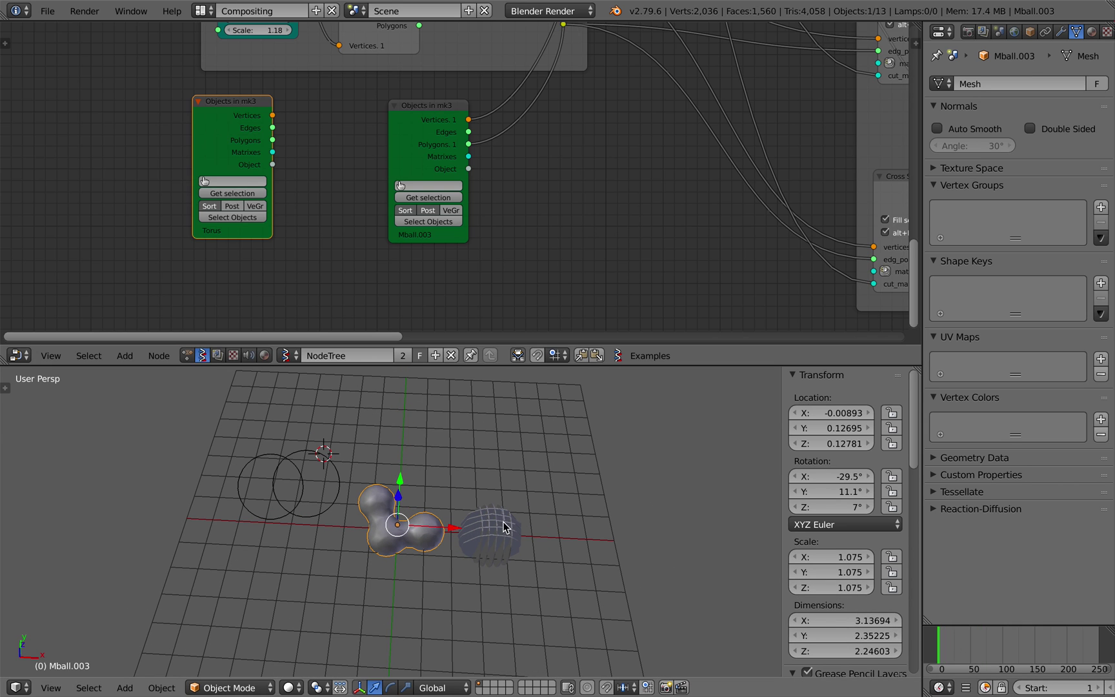
{"action": "scroll", "coordinate": [535, 517], "scroll_direction": "up", "scroll_amount": 4}
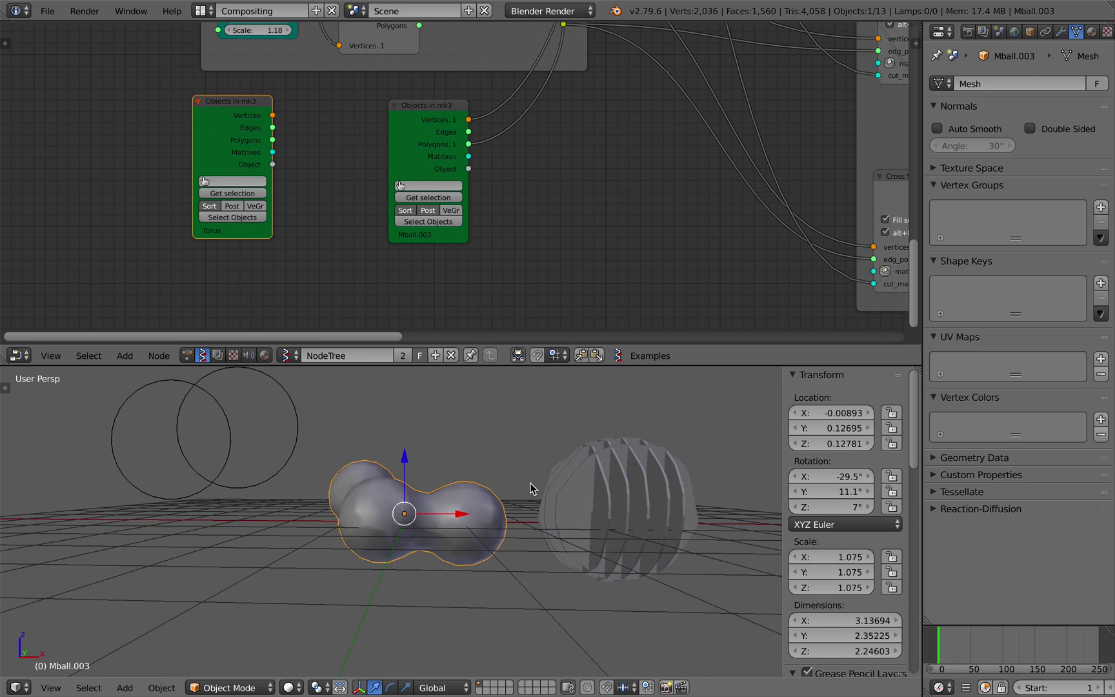
{"action": "scroll", "coordinate": [449, 197], "scroll_direction": "down", "scroll_amount": 3}
Step: Set the Range Float node's start to -2 and stop to 2
{"action": "middle_click_drag", "start_coordinate": [586, 100], "coordinate": [261, 219]}
{"action": "scroll", "coordinate": [271, 184], "scroll_direction": "up", "scroll_amount": 1}
{"action": "middle_click_drag", "start_coordinate": [271, 184], "coordinate": [421, 318]}
{"action": "middle_click_drag", "start_coordinate": [242, 149], "coordinate": [380, 329]}
{"action": "scroll", "coordinate": [305, 244], "scroll_direction": "up", "scroll_amount": 7}
{"action": "scroll", "coordinate": [305, 243], "scroll_direction": "up", "scroll_amount": 2}
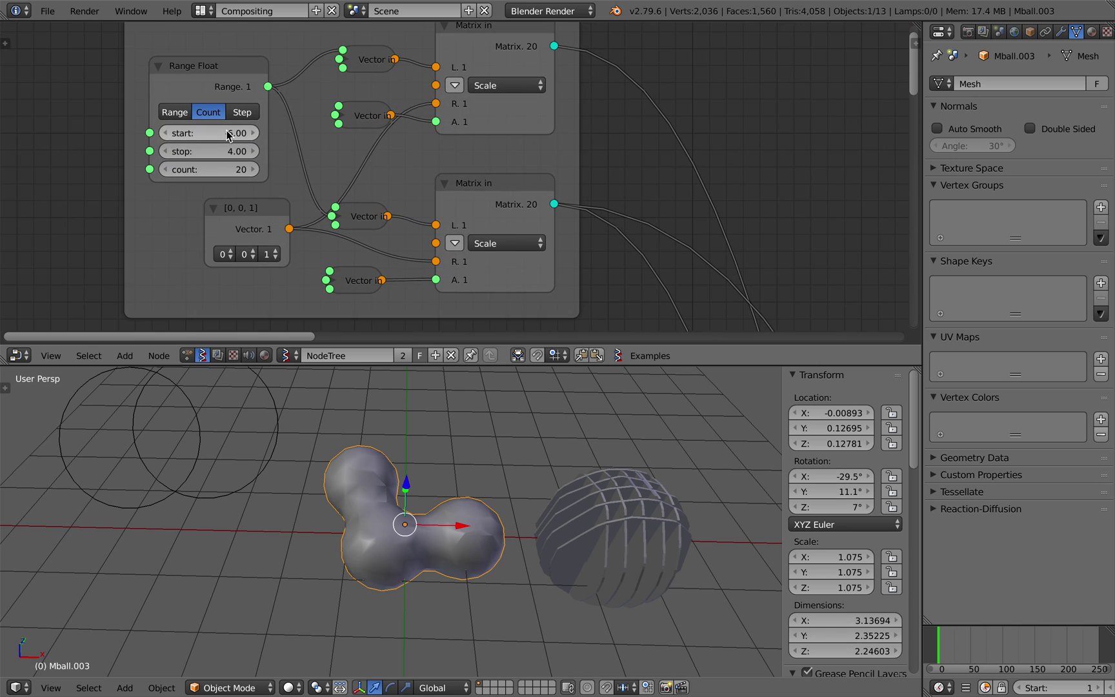
{"action": "key", "text": "Tab"}
{"action": "type", "text": "2"}
{"action": "key", "text": "Return"}
Step: Scale the blob mesh and move it away from the world origin toward the remaining metaballs
{"action": "middle_click_drag", "start_coordinate": [460, 552], "coordinate": [433, 593]}
{"action": "scroll", "coordinate": [419, 531], "scroll_direction": "down", "scroll_amount": 2}
{"action": "key", "text": "s"}
{"action": "left_click", "coordinate": [509, 569]}
{"action": "key", "text": "g"}
{"action": "left_click", "coordinate": [387, 547]}
{"action": "scroll", "coordinate": [433, 593], "scroll_direction": "down", "scroll_amount": 2}
Step: Delete the two remaining metaballs beside the blob mesh
{"action": "right_click", "coordinate": [327, 481]}
{"action": "key", "text": "x"}
{"action": "key", "text": "Return"}
{"action": "right_click", "coordinate": [234, 509]}
{"action": "key", "text": "x"}
{"action": "key", "text": "Return"}
Step: Move the blob mesh to about X -2.72, Y 0.29, Z 0.48 and adjust its scale
{"action": "right_click", "coordinate": [399, 531]}
{"action": "key", "text": "g"}
{"action": "left_click", "coordinate": [386, 510]}
{"action": "key", "text": "s"}
{"action": "left_click", "coordinate": [391, 517]}
Step: Rotate the blob mesh to about -57.2°, 22°, 0.58° and enlarge it to dimensions of about 6.95 × 5.21 × 4.98
{"action": "key", "text": "r"}
{"action": "key", "text": "r"}
{"action": "left_click", "coordinate": [398, 509]}
{"action": "key", "text": "s"}
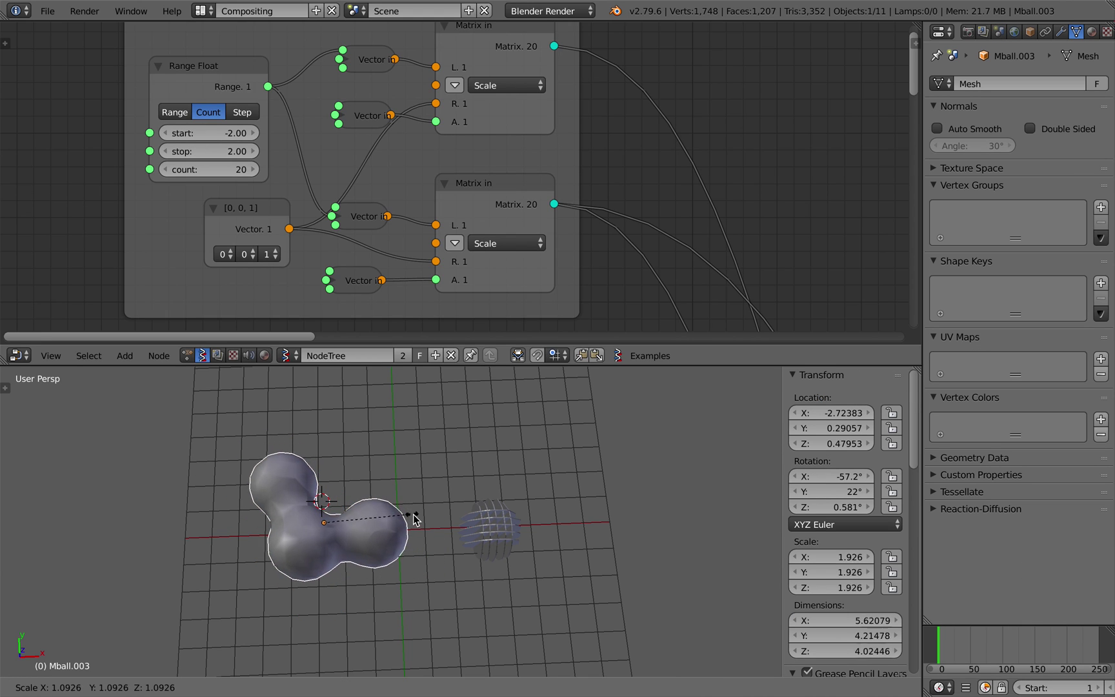
{"action": "left_click", "coordinate": [436, 529]}
Step: Apply the enlarged blob mesh's scale
{"action": "middle_click_drag", "start_coordinate": [436, 529], "coordinate": [411, 521]}
{"action": "scroll", "coordinate": [286, 231], "scroll_direction": "down", "scroll_amount": 2}
{"action": "scroll", "coordinate": [283, 229], "scroll_direction": "down", "scroll_amount": 3}
{"action": "middle_click_drag", "start_coordinate": [282, 229], "coordinate": [185, 21]}
{"action": "scroll", "coordinate": [336, 288], "scroll_direction": "down", "scroll_amount": 5}
{"action": "middle_click_drag", "start_coordinate": [391, 274], "coordinate": [372, 239]}
{"action": "middle_click_drag", "start_coordinate": [635, 459], "coordinate": [505, 478]}
{"action": "key", "text": "ctrl+a"}
{"action": "left_click", "coordinate": [619, 470]}
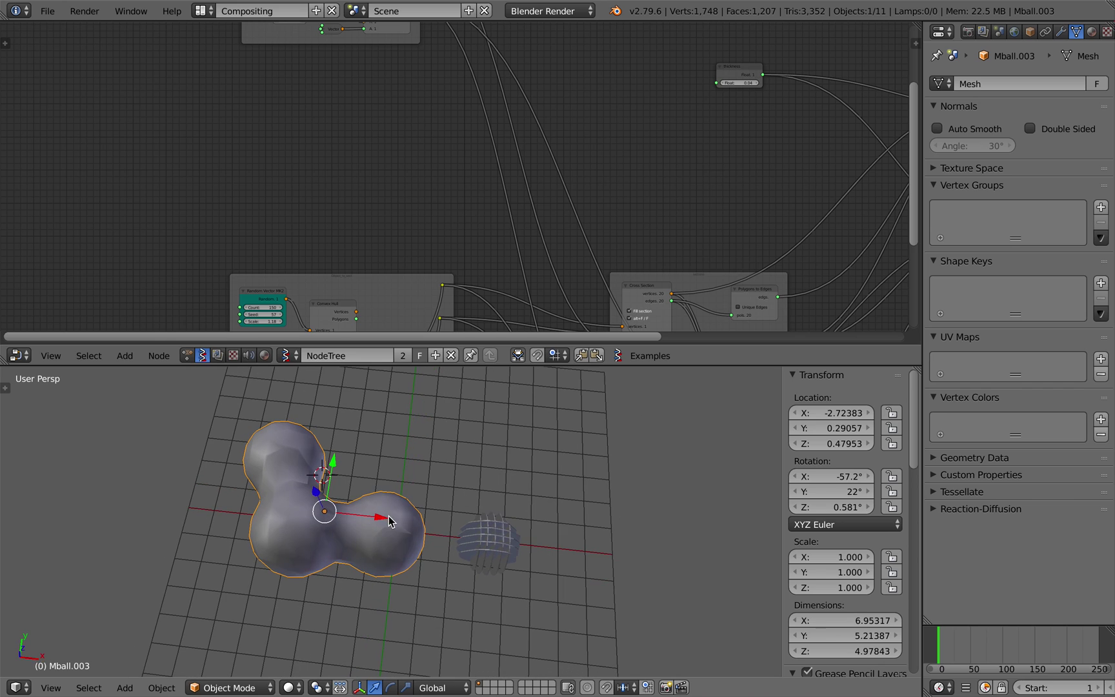
Step: Set the Range Float node's start to -6 and stop to 6 to span the enlarged blob mesh
{"action": "middle_click_drag", "start_coordinate": [389, 521], "coordinate": [409, 515]}
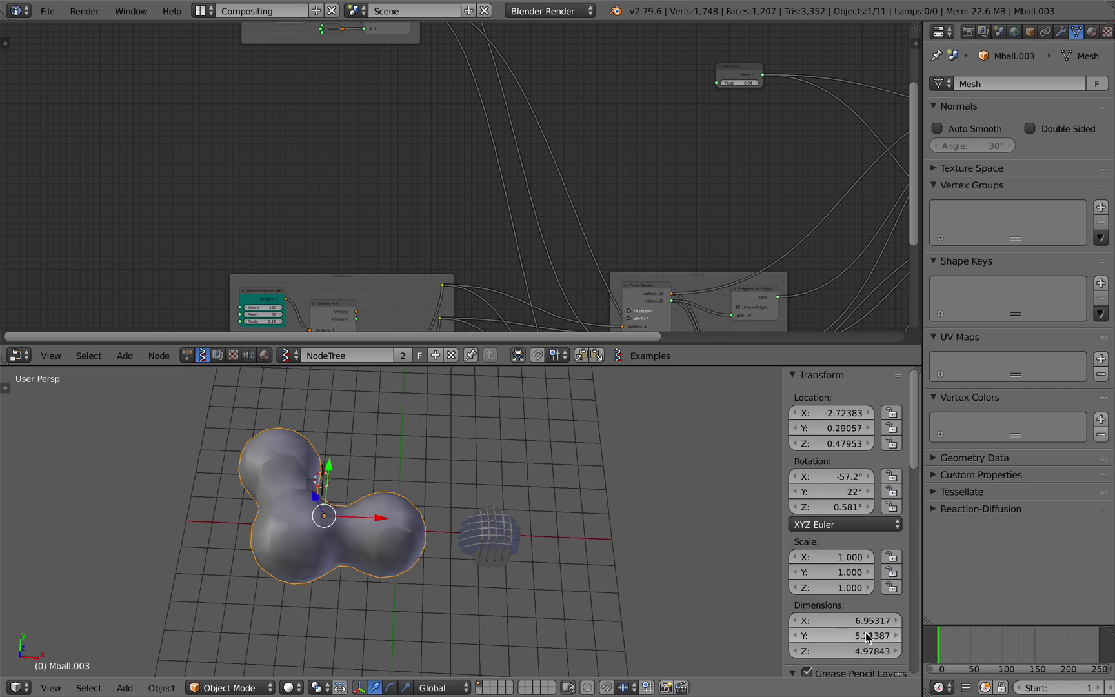
{"action": "scroll", "coordinate": [351, 112], "scroll_direction": "down", "scroll_amount": 4}
{"action": "middle_click_drag", "start_coordinate": [351, 112], "coordinate": [346, 193]}
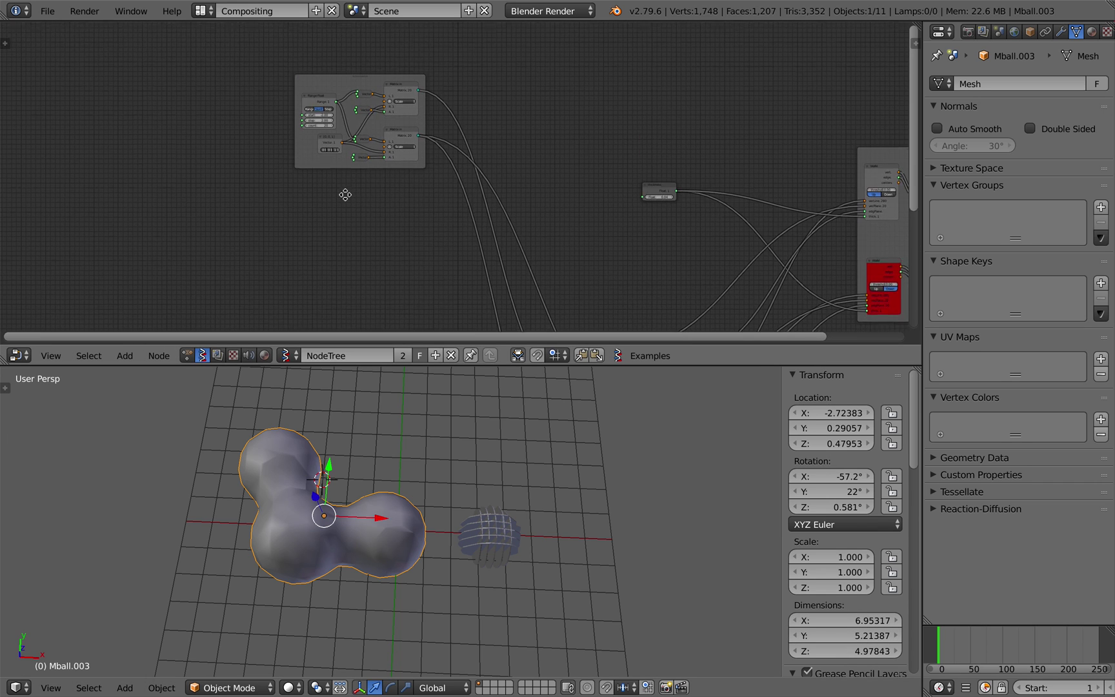
{"action": "scroll", "coordinate": [345, 192], "scroll_direction": "up", "scroll_amount": 5}
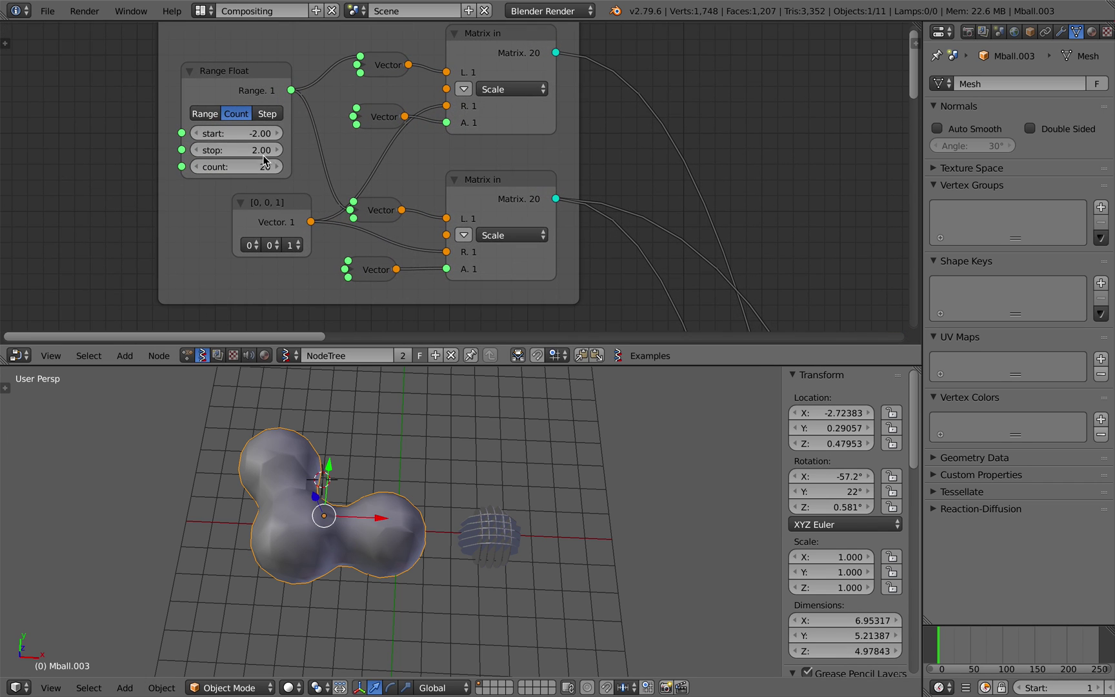
{"action": "left_click", "coordinate": [267, 134]}
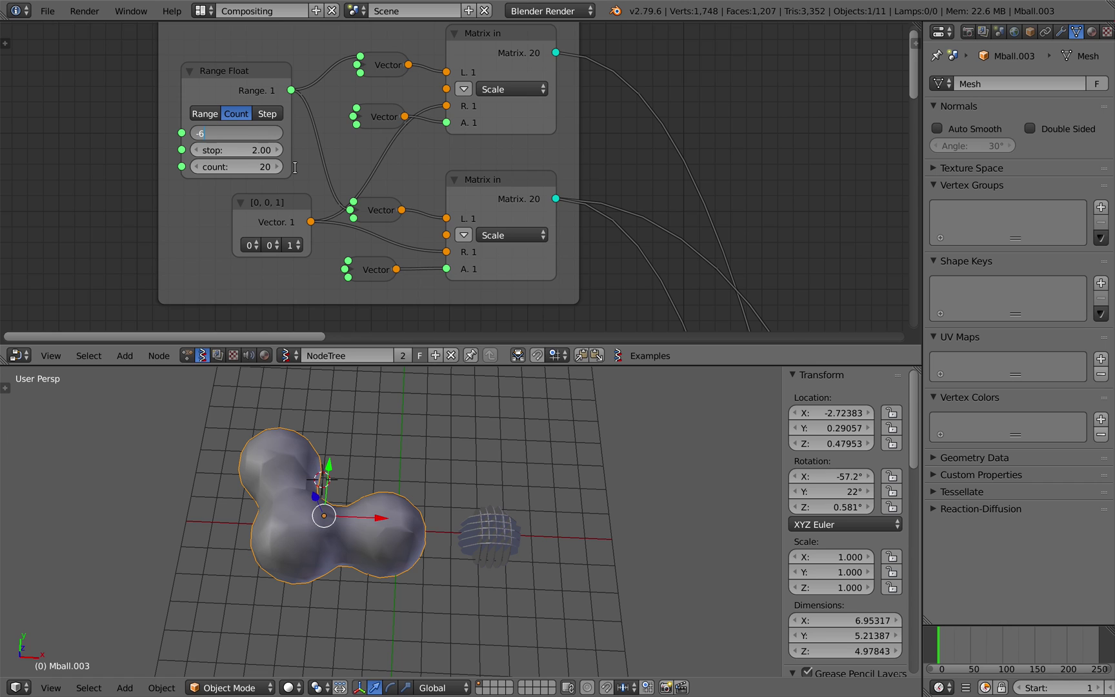
{"action": "type", "text": "6"}
{"action": "key", "text": "Return"}
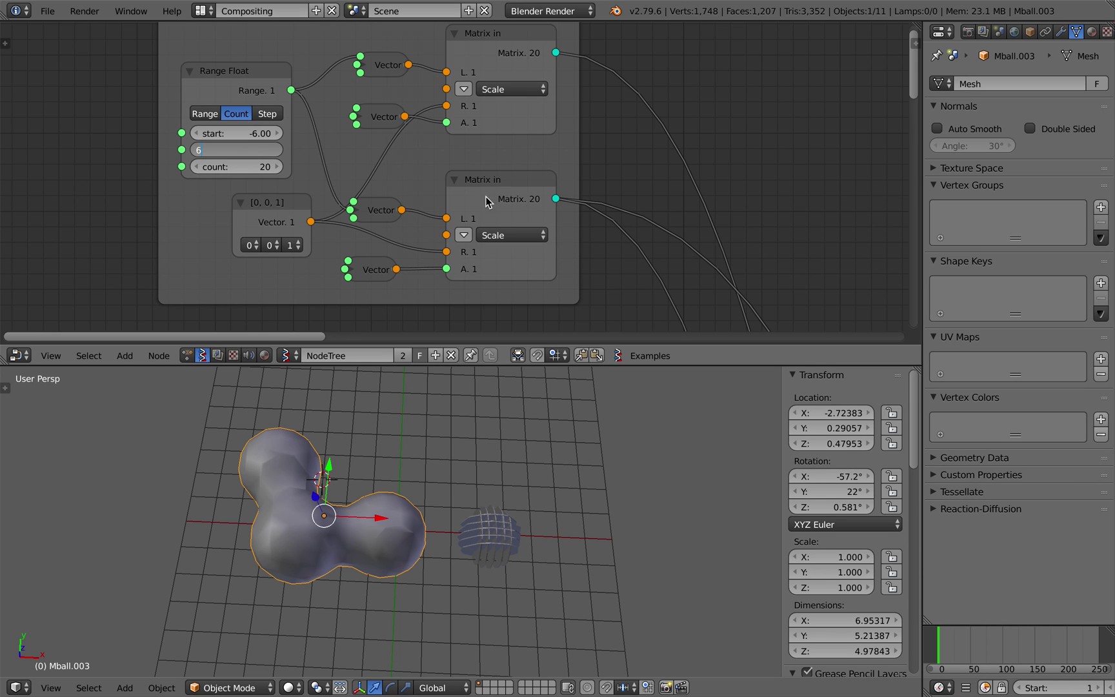
Step: Set the Range Float node's count to 10 and change the current frame to 40
{"action": "left_click", "coordinate": [979, 640]}
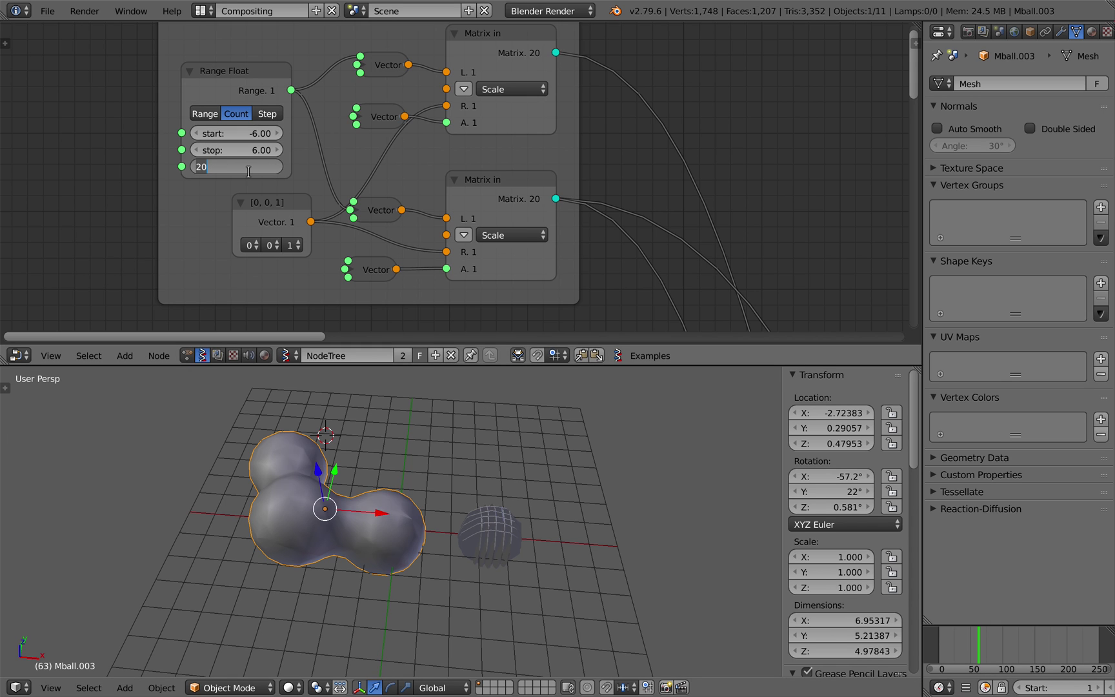
{"action": "left_click", "coordinate": [964, 639]}
{"action": "middle_click_drag", "start_coordinate": [459, 513], "coordinate": [508, 487]}
Step: Switch to Terminal, enlarge its window to examine the Wafel node's log output, and return to Blender
{"action": "key", "text": "ctrl+Left"}
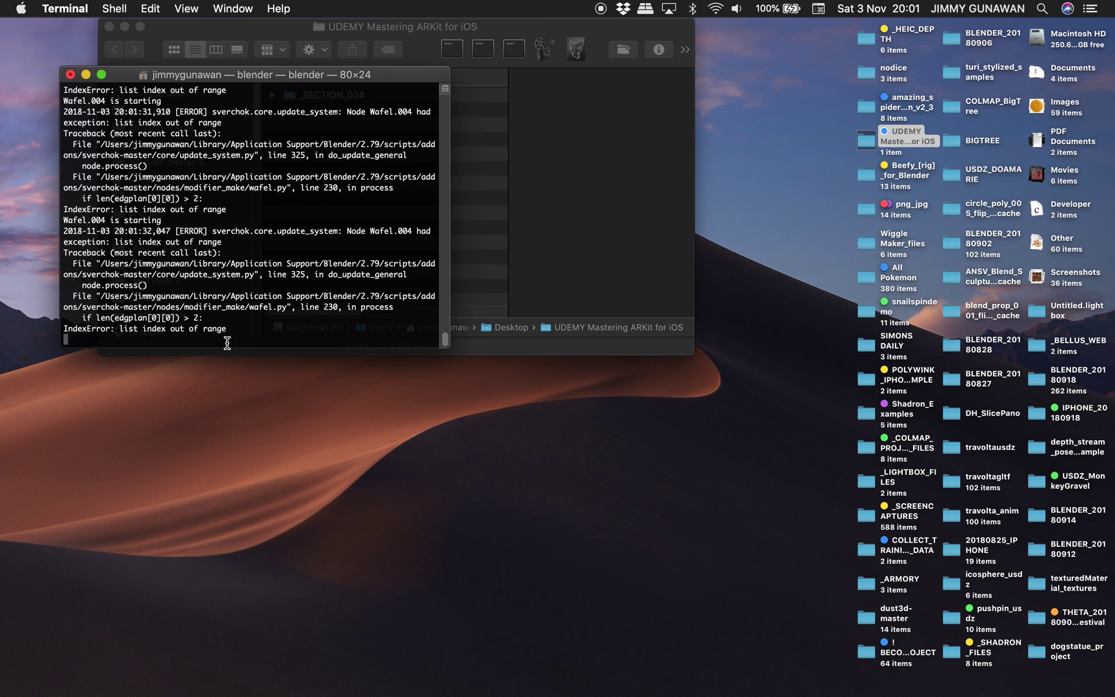
{"action": "left_click_drag", "start_coordinate": [445, 352], "coordinate": [480, 411]}
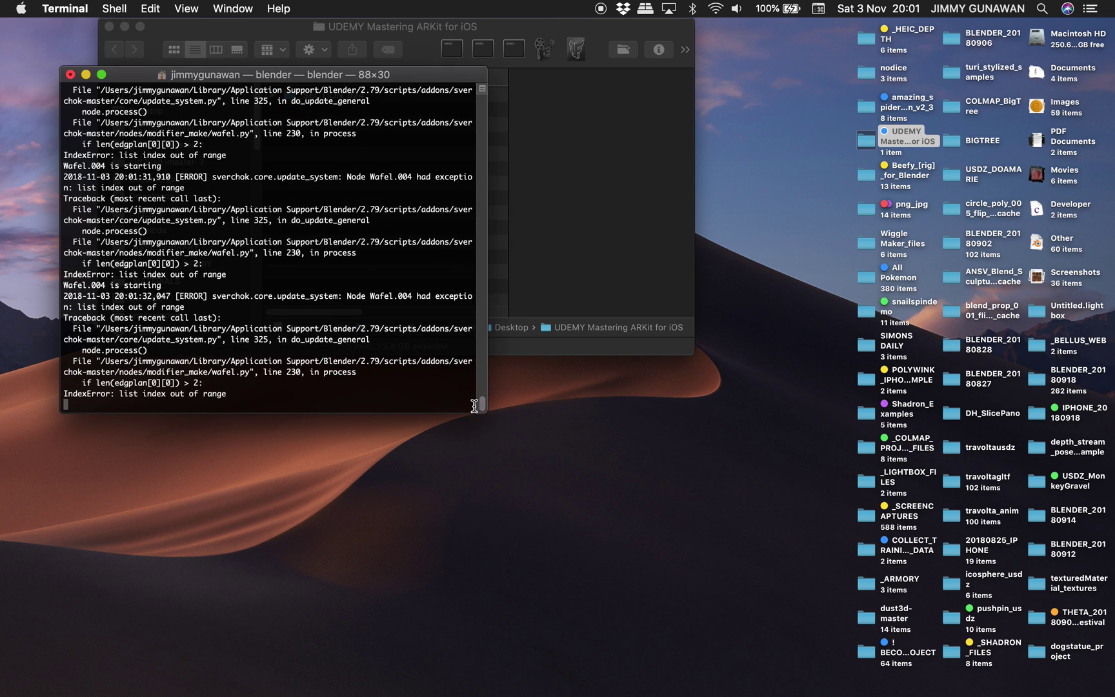
{"action": "key", "text": "super+Tab"}
Step: Scale the blob mesh down to about 0.463 and move it to about X -0.26, Y -0.09, Z 0.02
{"action": "key", "text": "s"}
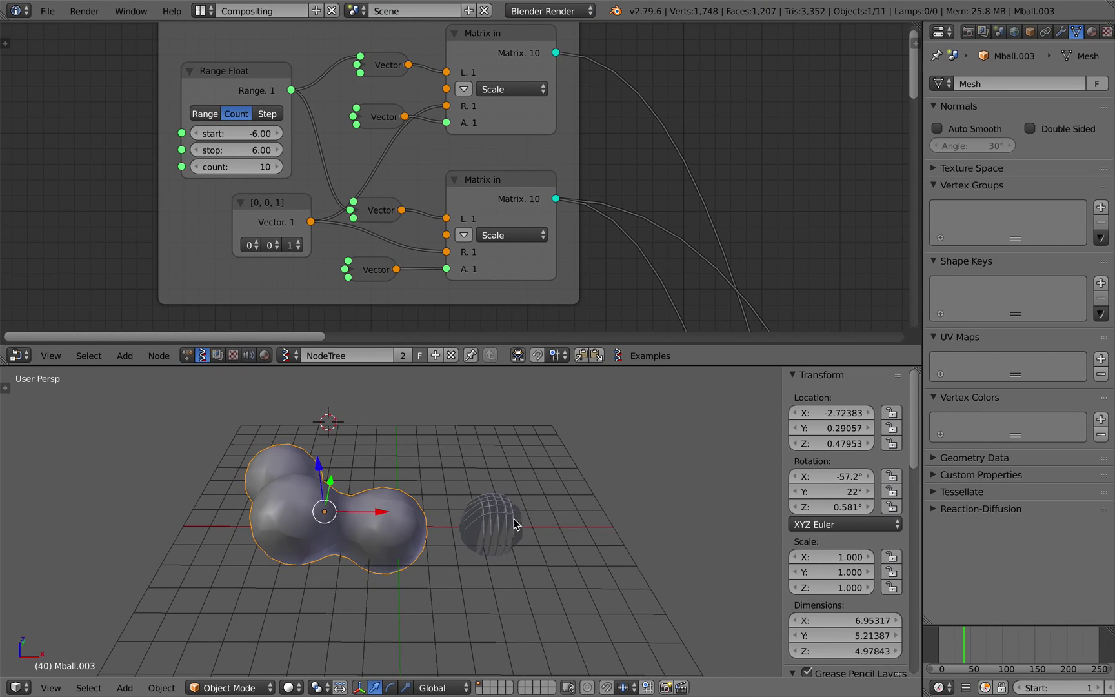
{"action": "left_click", "coordinate": [409, 513]}
{"action": "key", "text": "g"}
{"action": "left_click", "coordinate": [469, 527]}
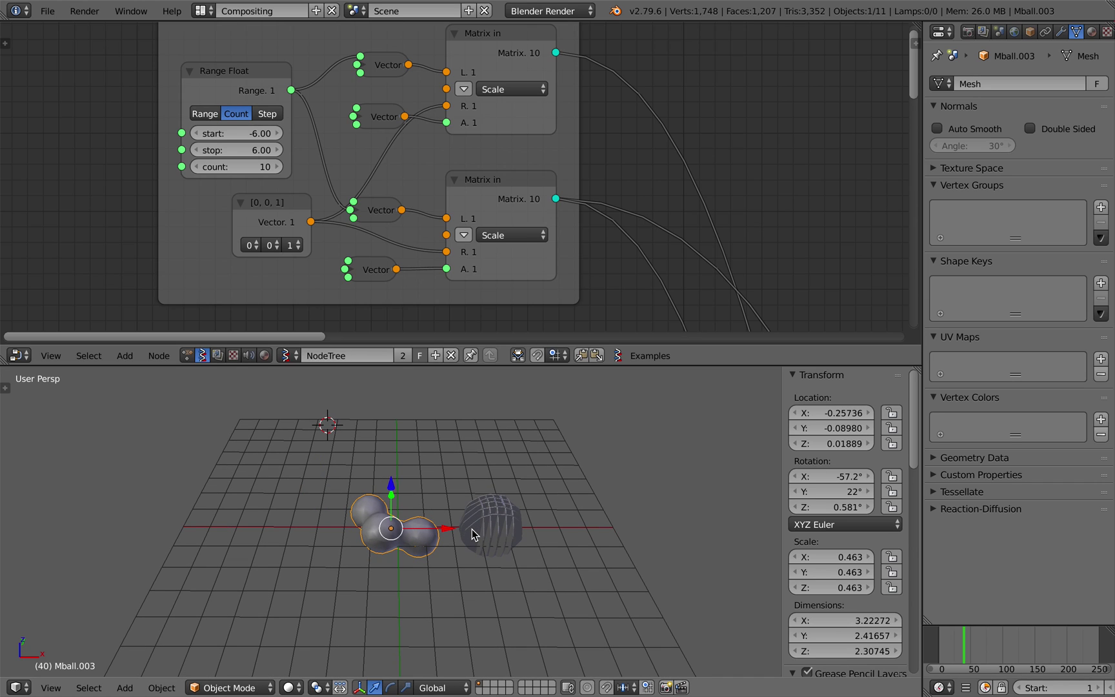
Step: Rotate the blob mesh freely with trackball rotation and apply its rotation and scale
{"action": "key", "text": "r"}
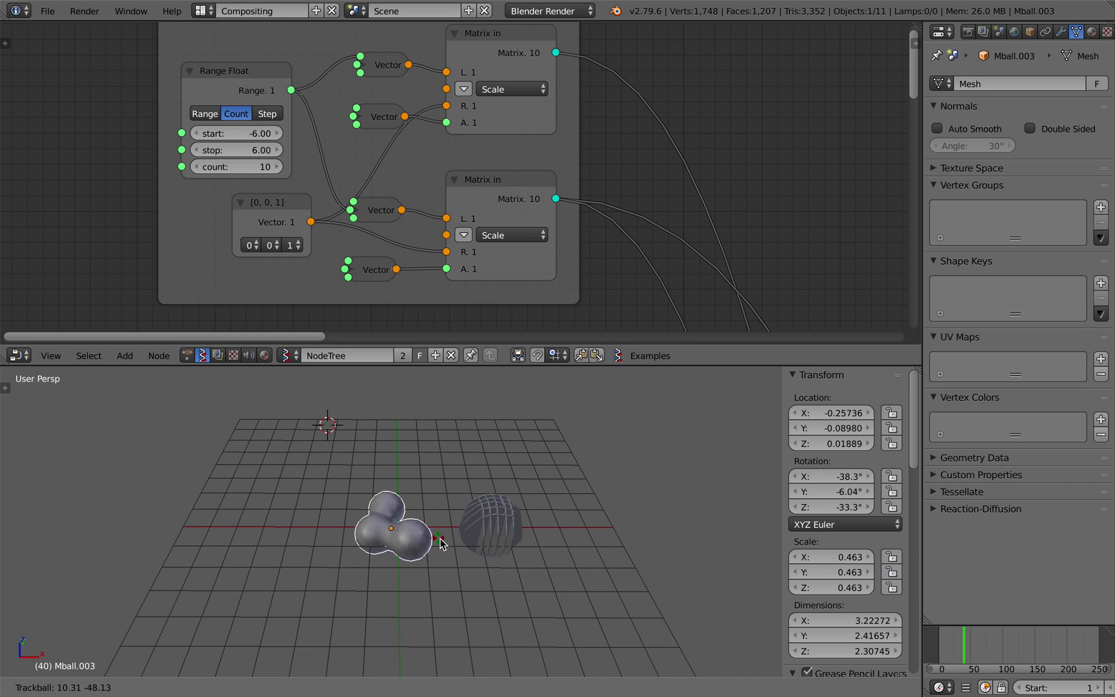
{"action": "left_click", "coordinate": [449, 546]}
{"action": "key", "text": "ctrl+a"}
{"action": "left_click", "coordinate": [448, 514]}
{"action": "key", "text": "ctrl+a"}
{"action": "left_click", "coordinate": [444, 530]}
{"action": "key", "text": "ctrl+s"}
{"action": "left_click", "coordinate": [443, 530]}
{"action": "middle_click_drag", "start_coordinate": [443, 529], "coordinate": [434, 528]}
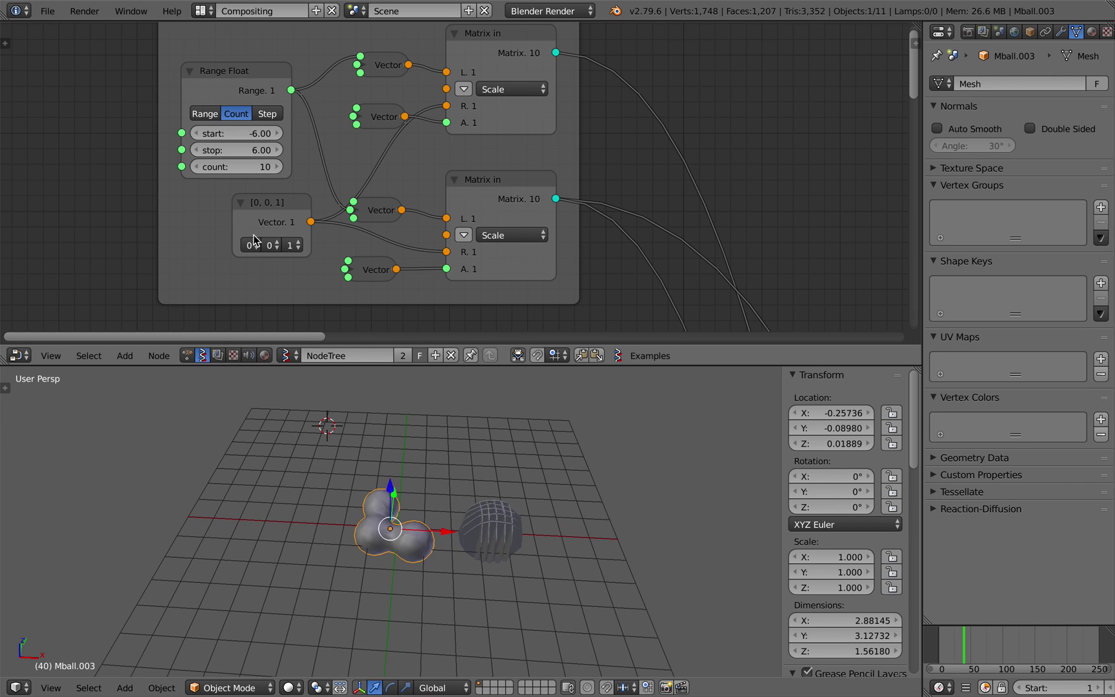
Step: Change the current frame to 47 to refresh the node tree
{"action": "left_click", "coordinate": [969, 639]}
{"action": "mouse_move", "coordinate": [436, 471]}
{"action": "middle_mouse_down"}
{"action": "mouse_move", "coordinate": [440, 495]}
{"action": "mouse_move", "coordinate": [426, 492]}
{"action": "middle_mouse_up"}
{"action": "scroll", "coordinate": [443, 503], "scroll_direction": "up", "scroll_amount": 3}
Step: Examine the lower Wafel node and its connections to the Viewer Draw node
{"action": "scroll", "coordinate": [570, 211], "scroll_direction": "down", "scroll_amount": 12}
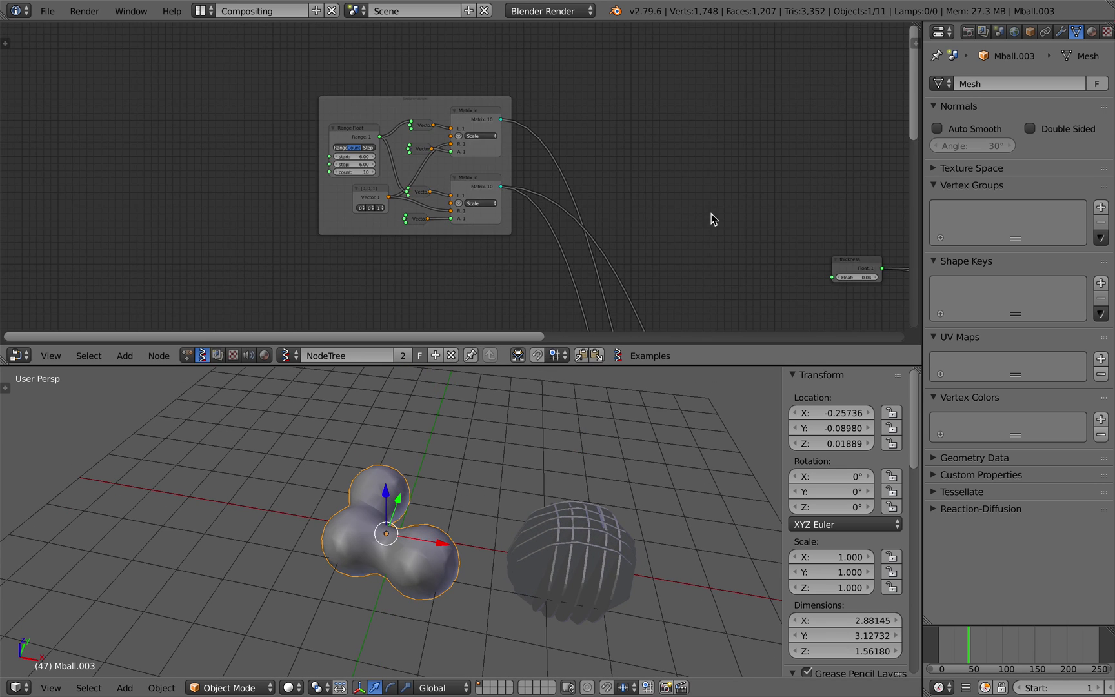
{"action": "middle_click_drag", "start_coordinate": [806, 210], "coordinate": [411, 154]}
{"action": "middle_click_drag", "start_coordinate": [663, 211], "coordinate": [383, 131]}
{"action": "scroll", "coordinate": [448, 221], "scroll_direction": "up", "scroll_amount": 4}
{"action": "left_click", "coordinate": [451, 236]}
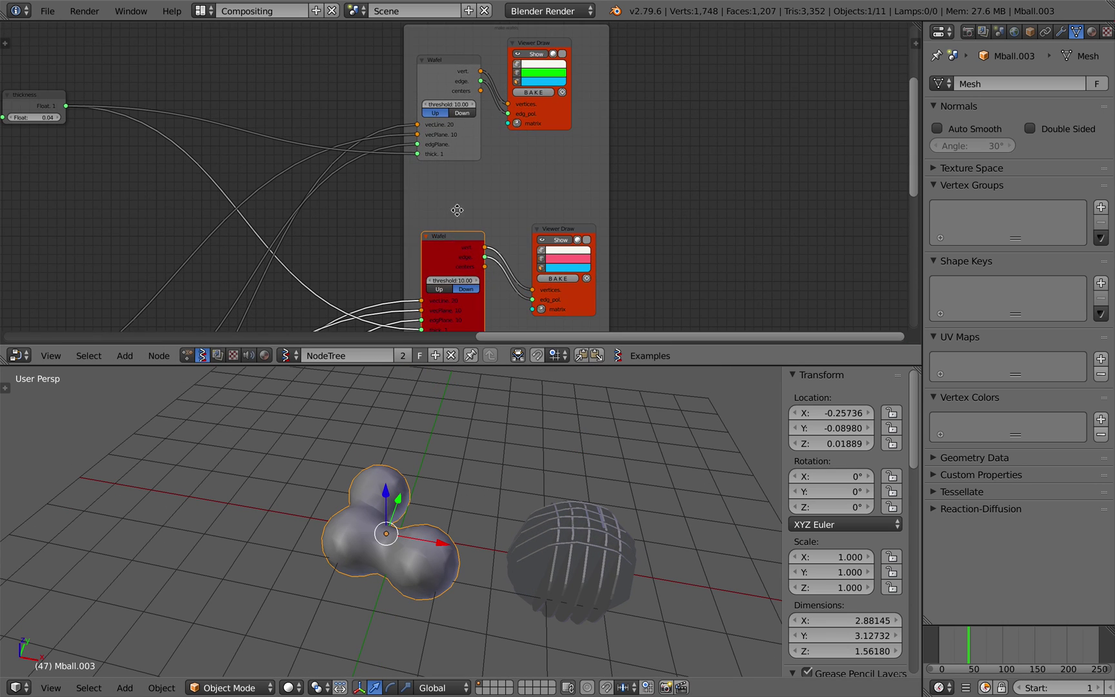
{"action": "middle_click_drag", "start_coordinate": [455, 227], "coordinate": [439, 147]}
{"action": "scroll", "coordinate": [452, 162], "scroll_direction": "up", "scroll_amount": 3}
{"action": "left_click_drag", "start_coordinate": [532, 219], "coordinate": [532, 220]}
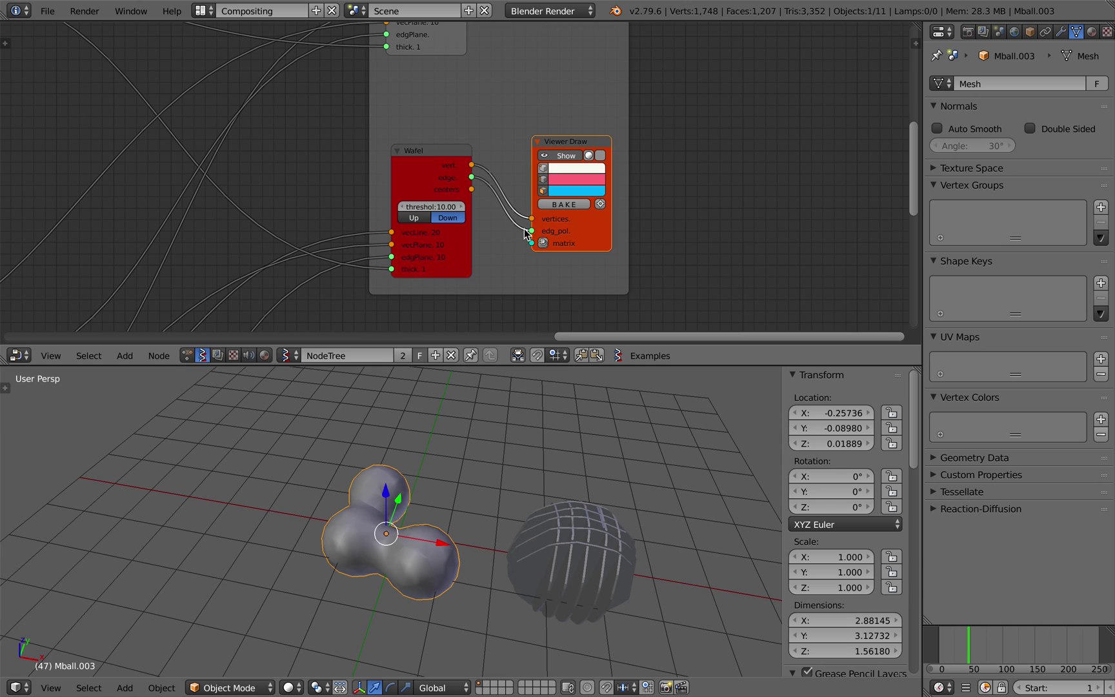
Step: Set the Range Float node's count to 5
{"action": "scroll", "coordinate": [241, 195], "scroll_direction": "down", "scroll_amount": 6}
{"action": "middle_click_drag", "start_coordinate": [147, 173], "coordinate": [896, 208]}
{"action": "middle_click_drag", "start_coordinate": [484, 52], "coordinate": [477, 204]}
{"action": "scroll", "coordinate": [476, 203], "scroll_direction": "up", "scroll_amount": 4}
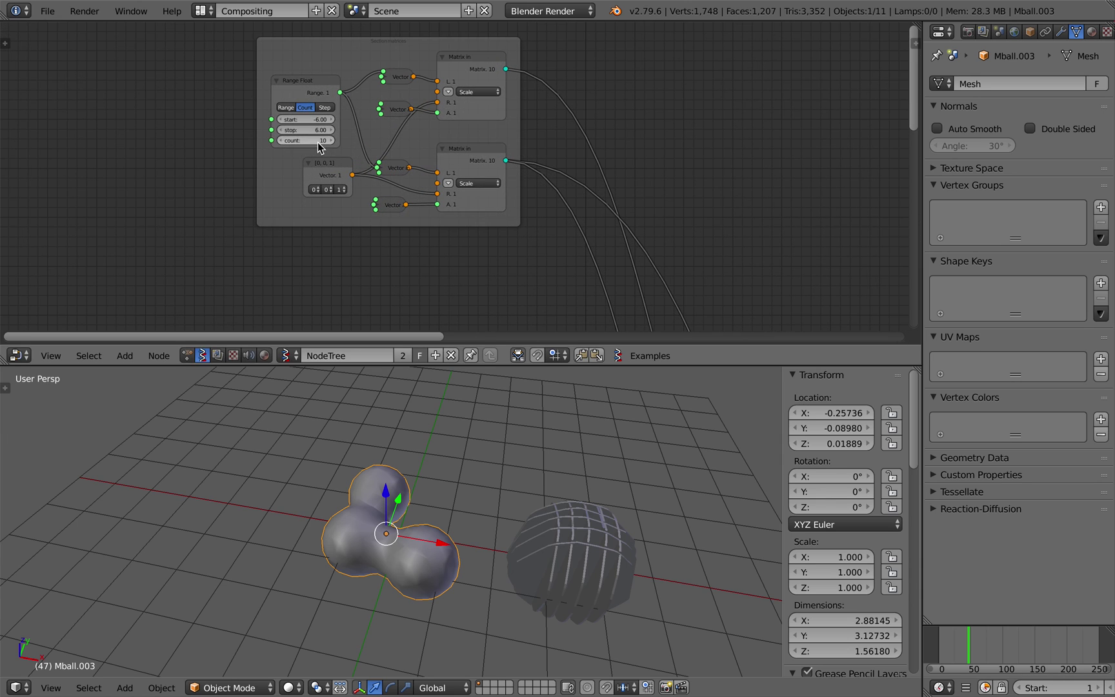
{"action": "type", "text": "5"}
{"action": "key", "text": "Return"}
{"action": "scroll", "coordinate": [236, 154], "scroll_direction": "up", "scroll_amount": 1}
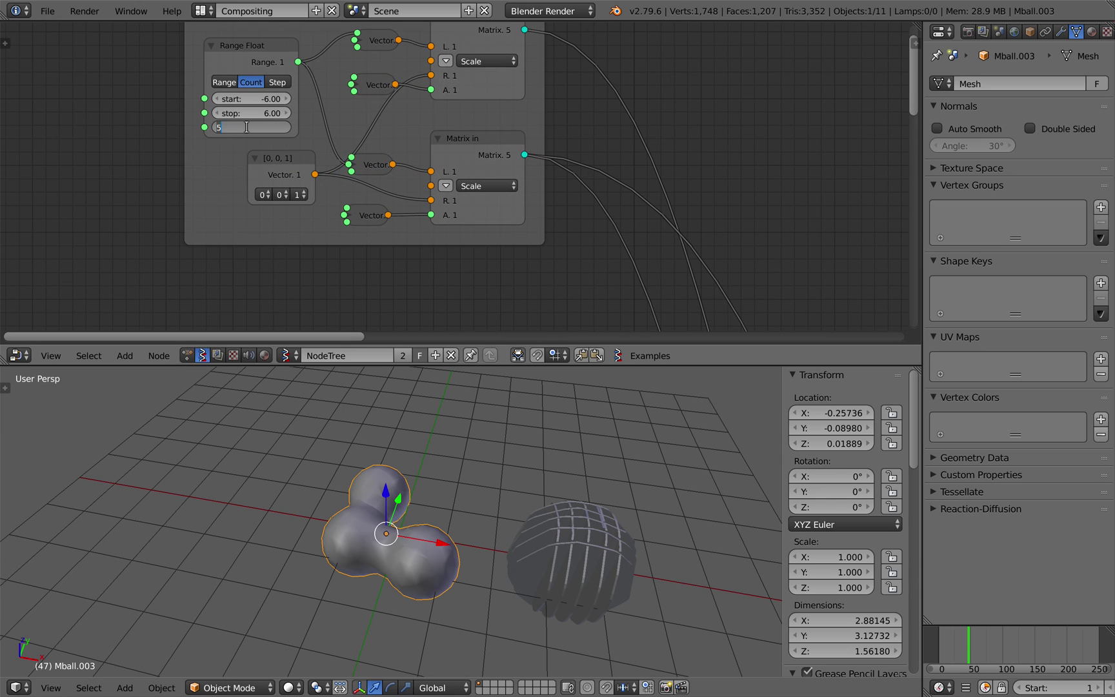
Step: Try a Range Float count of 30 and raise it to 50
{"action": "type", "text": "30"}
{"action": "key", "text": "Return"}
{"action": "scroll", "coordinate": [259, 156], "scroll_direction": "down", "scroll_amount": 1}
{"action": "scroll", "coordinate": [260, 156], "scroll_direction": "up", "scroll_amount": 1}
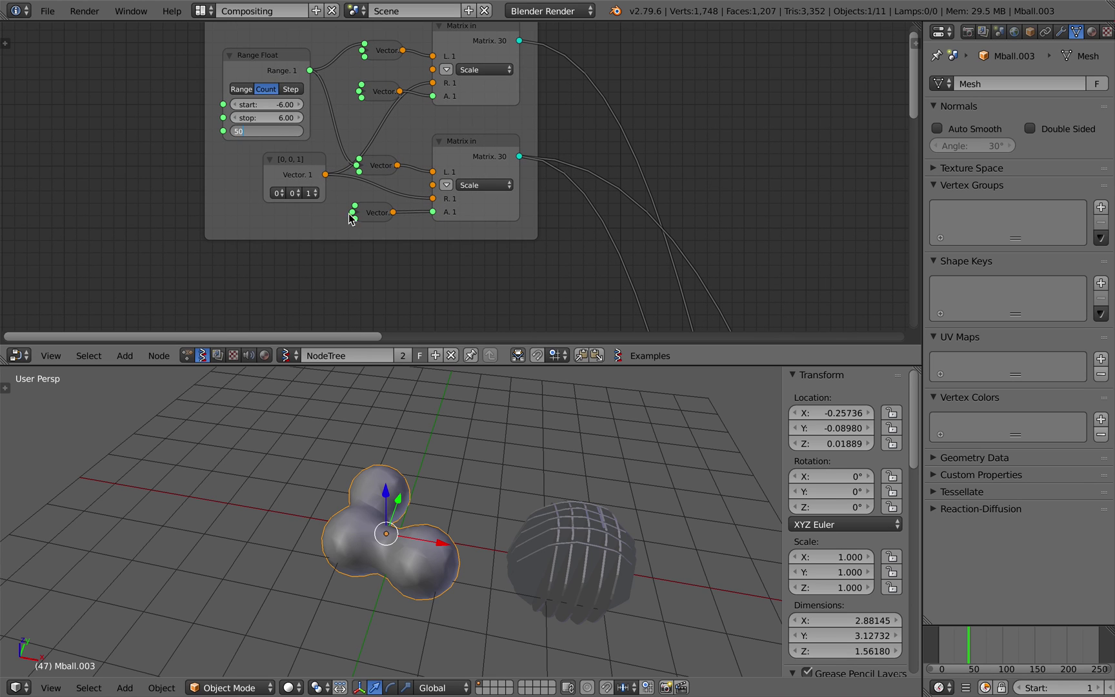
Step: Move the blob mesh's Objects in node closer to the Torus Objects in node
{"action": "scroll", "coordinate": [480, 455], "scroll_direction": "down", "scroll_amount": 4}
{"action": "scroll", "coordinate": [431, 82], "scroll_direction": "down", "scroll_amount": 3}
{"action": "middle_click_drag", "start_coordinate": [430, 82], "coordinate": [461, 56]}
{"action": "scroll", "coordinate": [447, 108], "scroll_direction": "up", "scroll_amount": 11}
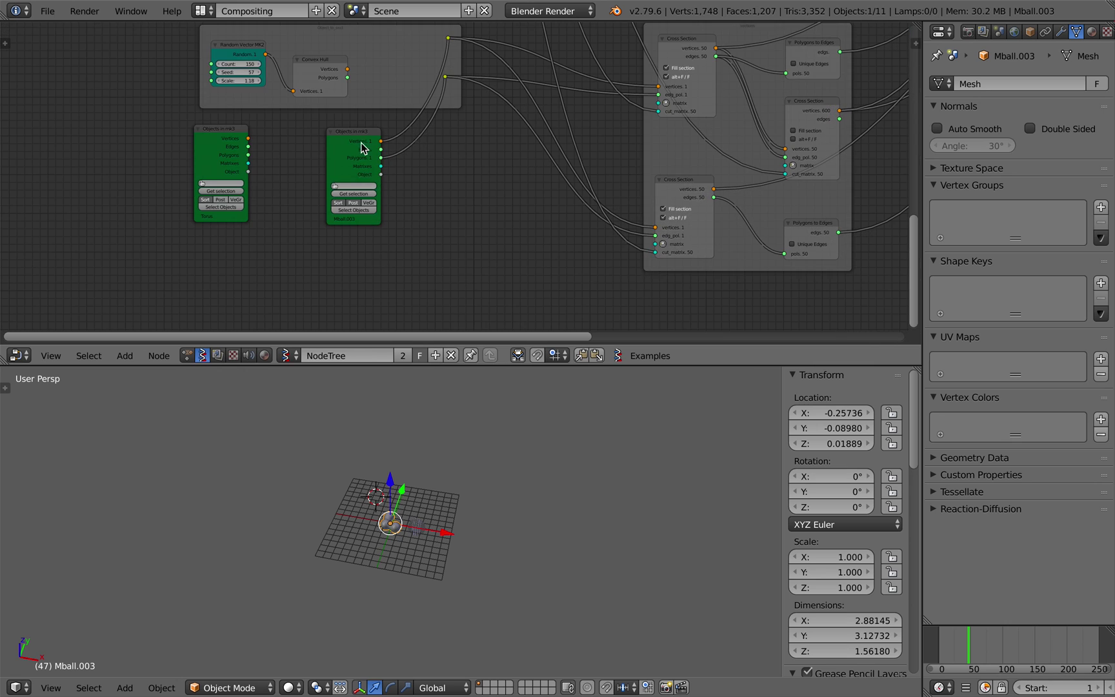
{"action": "left_click_drag", "start_coordinate": [362, 144], "coordinate": [335, 141]}
{"action": "scroll", "coordinate": [453, 497], "scroll_direction": "up", "scroll_amount": 10}
{"action": "middle_click_drag", "start_coordinate": [454, 498], "coordinate": [468, 493]}
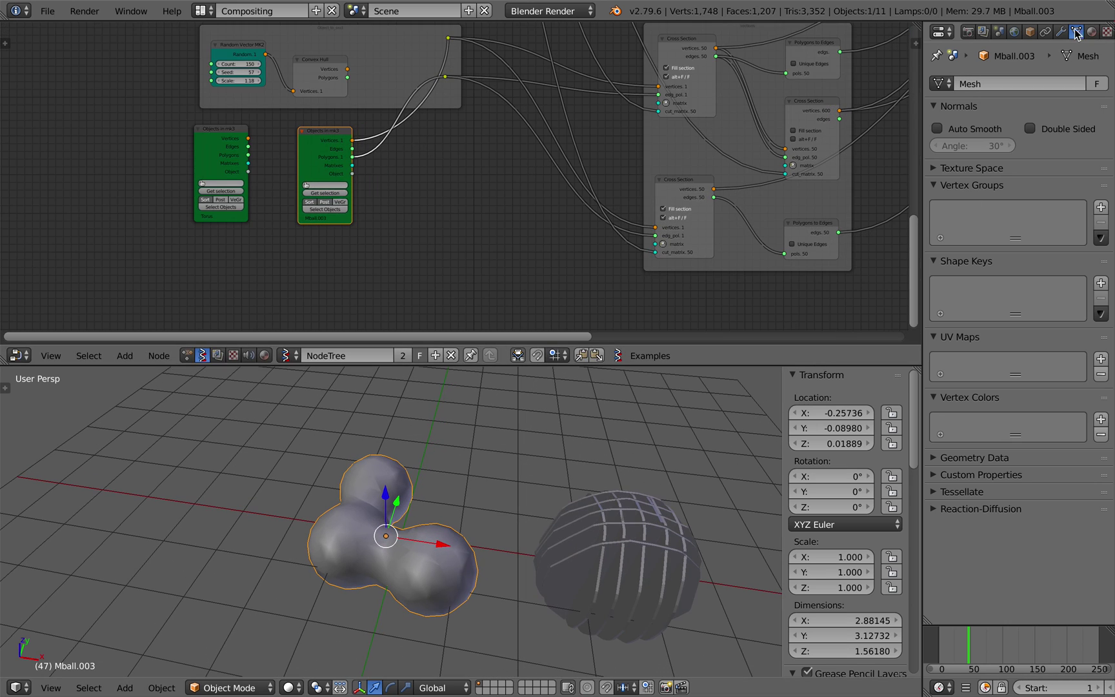
Step: Add a Remesh modifier to the blob mesh in Smooth mode with an octree depth of 5
{"action": "left_click", "coordinate": [1060, 31]}
{"action": "left_click", "coordinate": [987, 84]}
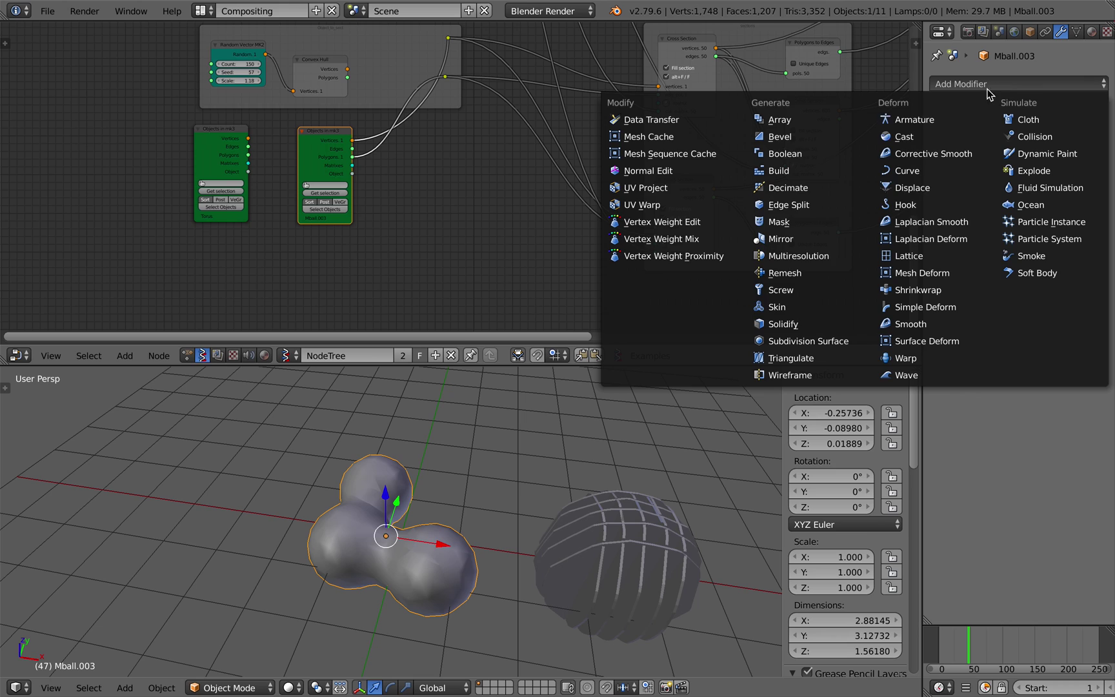
{"action": "left_click", "coordinate": [832, 273]}
{"action": "left_click", "coordinate": [1014, 153]}
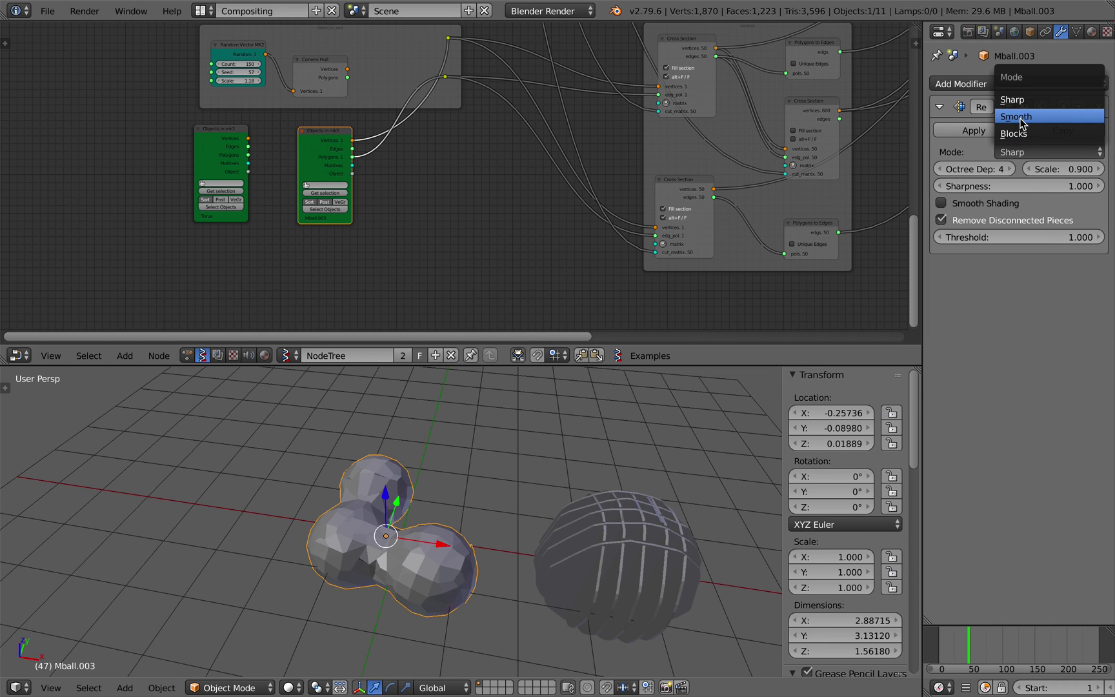
{"action": "left_click", "coordinate": [1022, 117]}
{"action": "left_click", "coordinate": [1011, 168]}
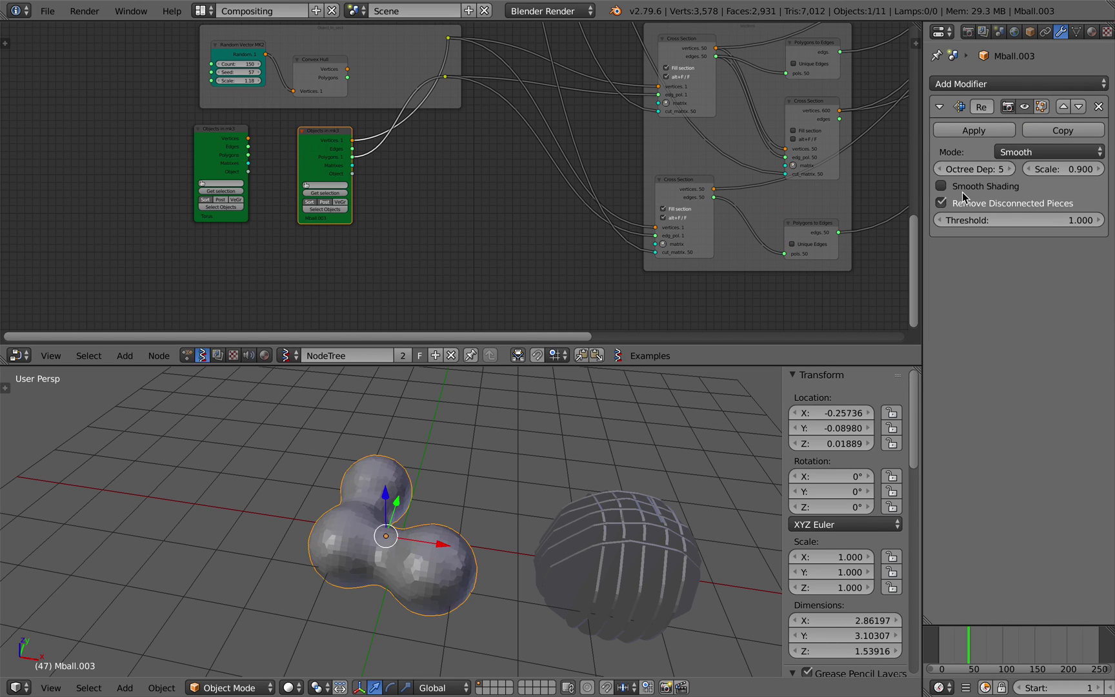
Step: Save the file and open the recent metaball_waffle_006.blend scene
{"action": "key", "text": "ctrl+s"}
{"action": "scroll", "coordinate": [351, 227], "scroll_direction": "up", "scroll_amount": 2}
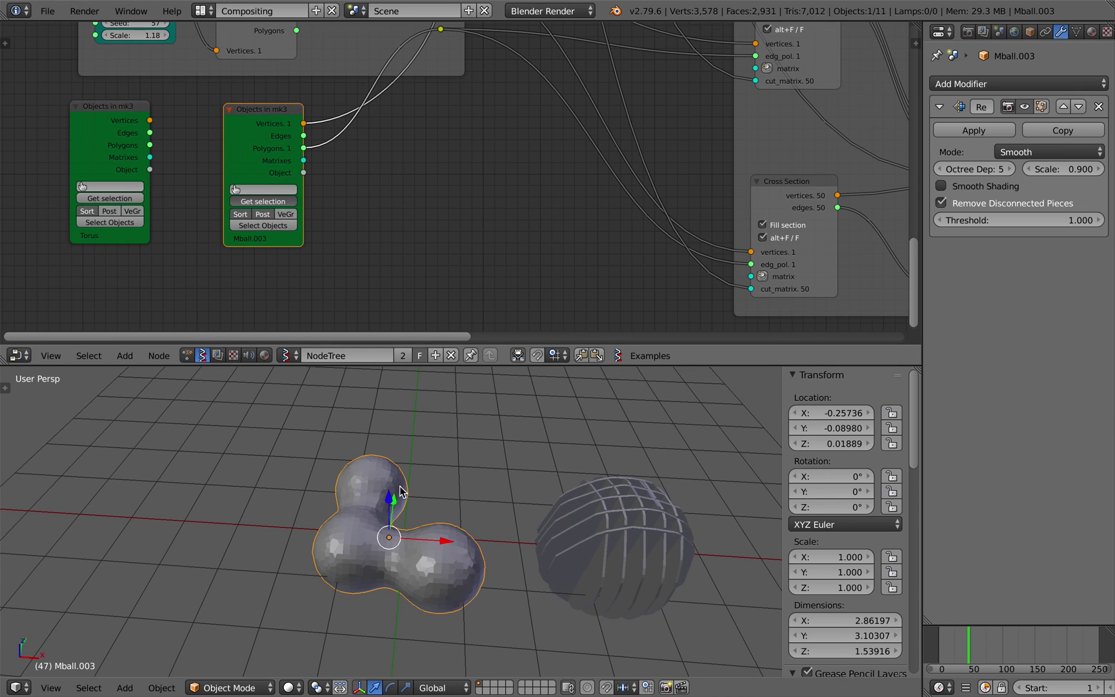
{"action": "left_click", "coordinate": [440, 496]}
{"action": "middle_click_drag", "start_coordinate": [439, 495], "coordinate": [453, 484]}
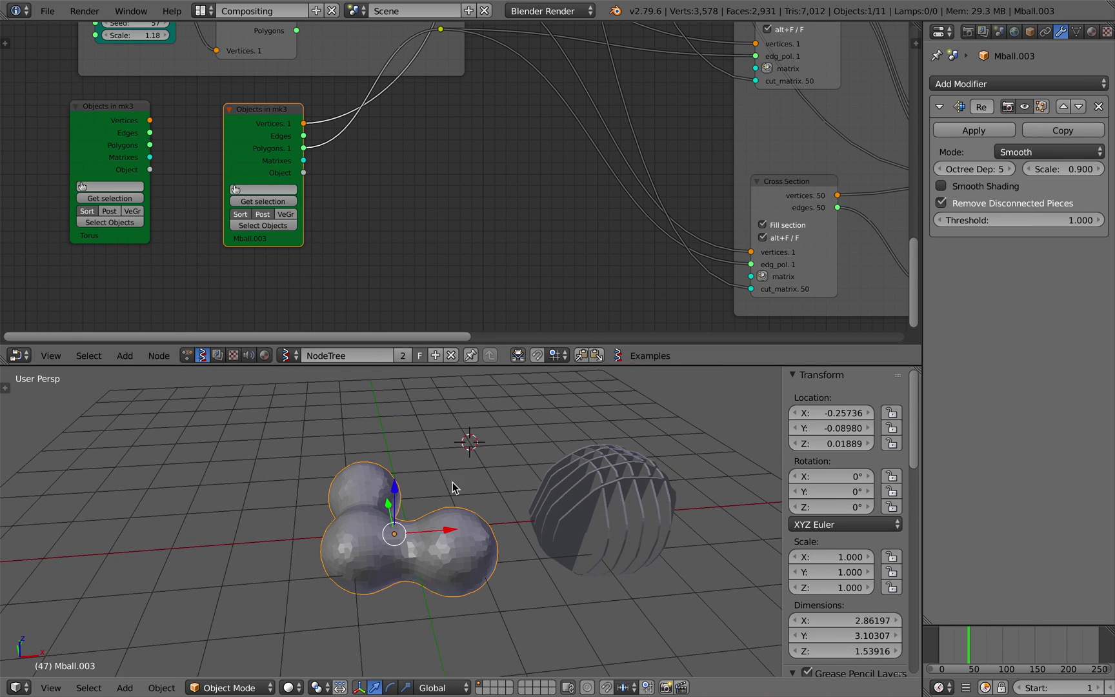
{"action": "left_click", "coordinate": [49, 11]}
{"action": "mouse_move", "coordinate": [82, 67]}
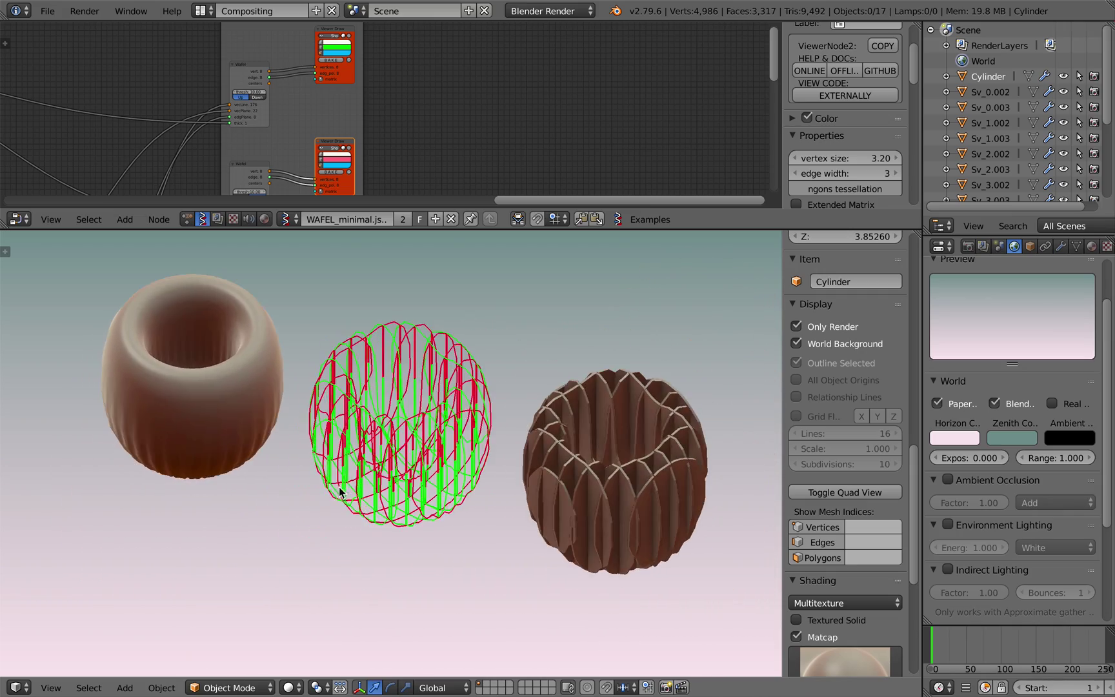
Step: Enlarge the node editor to show the whole waffle layout and copy the Cylinder object
{"action": "middle_click_drag", "start_coordinate": [565, 386], "coordinate": [558, 337]}
{"action": "left_click_drag", "start_coordinate": [358, 230], "coordinate": [362, 360]}
{"action": "scroll", "coordinate": [249, 236], "scroll_direction": "down", "scroll_amount": 6}
{"action": "middle_click_drag", "start_coordinate": [249, 236], "coordinate": [640, 99]}
{"action": "key", "text": "super+c"}
Step: Reopen minimal_wafel_003.blend and delete all objects in its scene
{"action": "left_click", "coordinate": [47, 10]}
{"action": "mouse_move", "coordinate": [84, 60]}
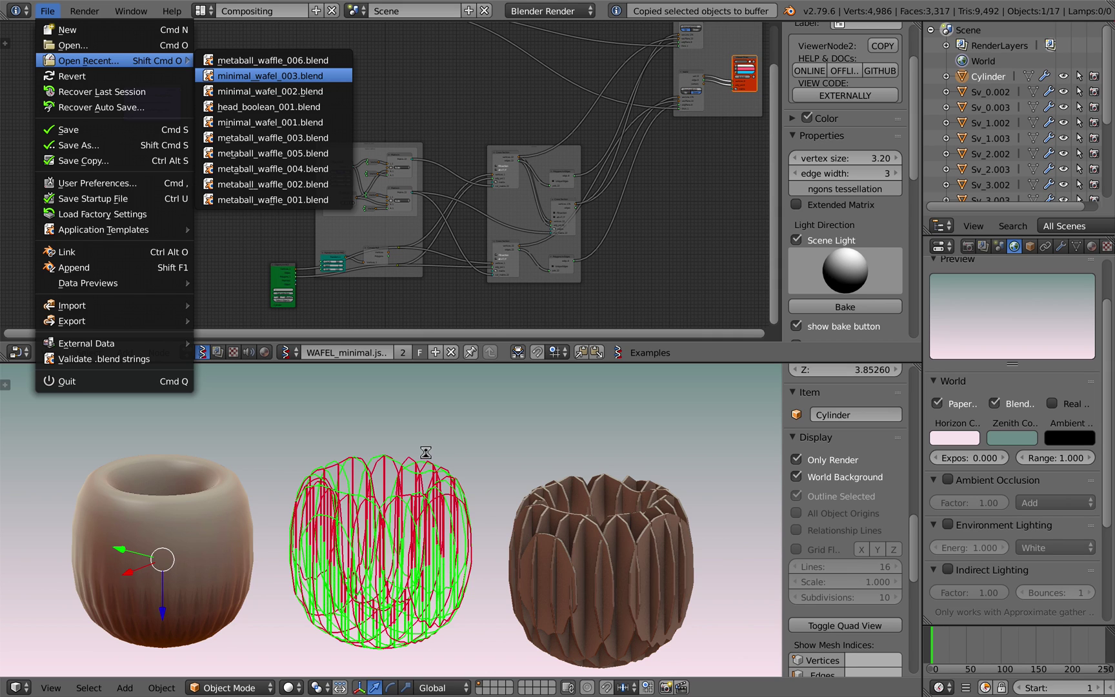
{"action": "key", "text": "x"}
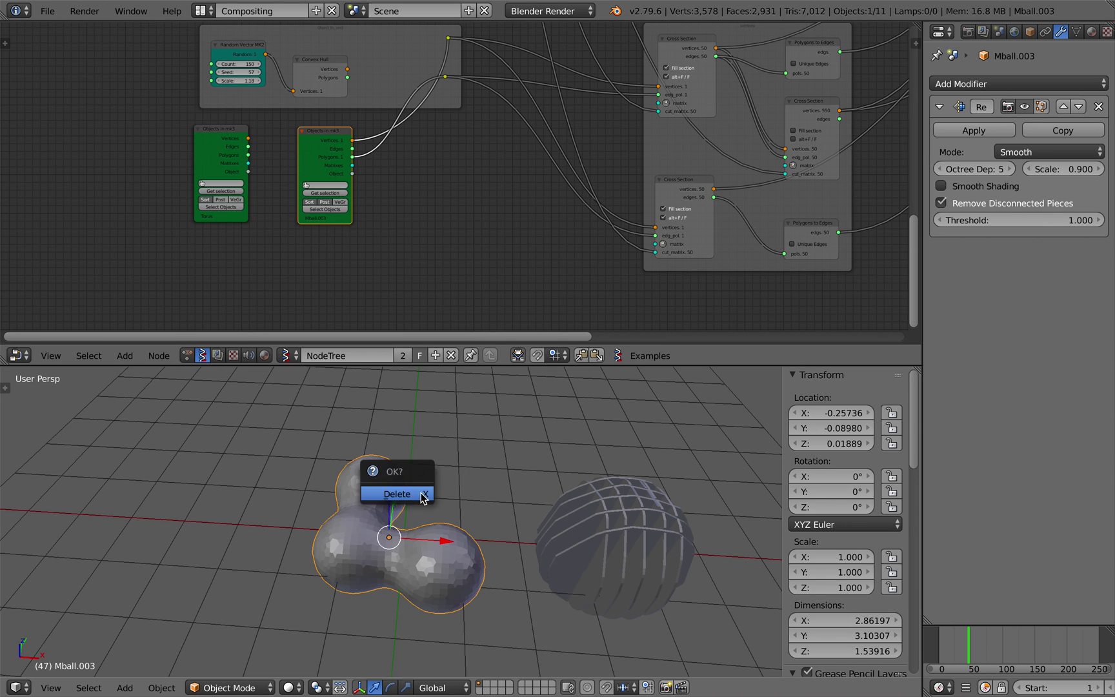
{"action": "left_click", "coordinate": [400, 491]}
{"action": "key", "text": "Delete"}
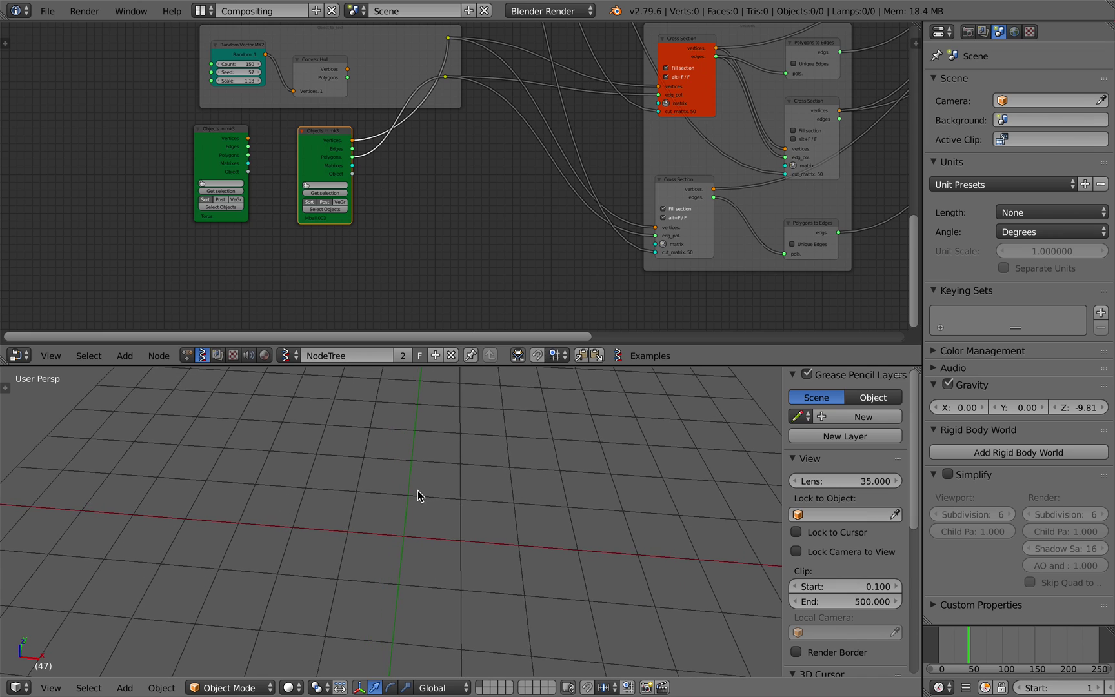
Step: Paste the copied Cylinder object into the empty scene
{"action": "key", "text": "ctrl+v"}
{"action": "middle_click_drag", "start_coordinate": [508, 469], "coordinate": [451, 393]}
{"action": "scroll", "coordinate": [353, 217], "scroll_direction": "up", "scroll_amount": 3}
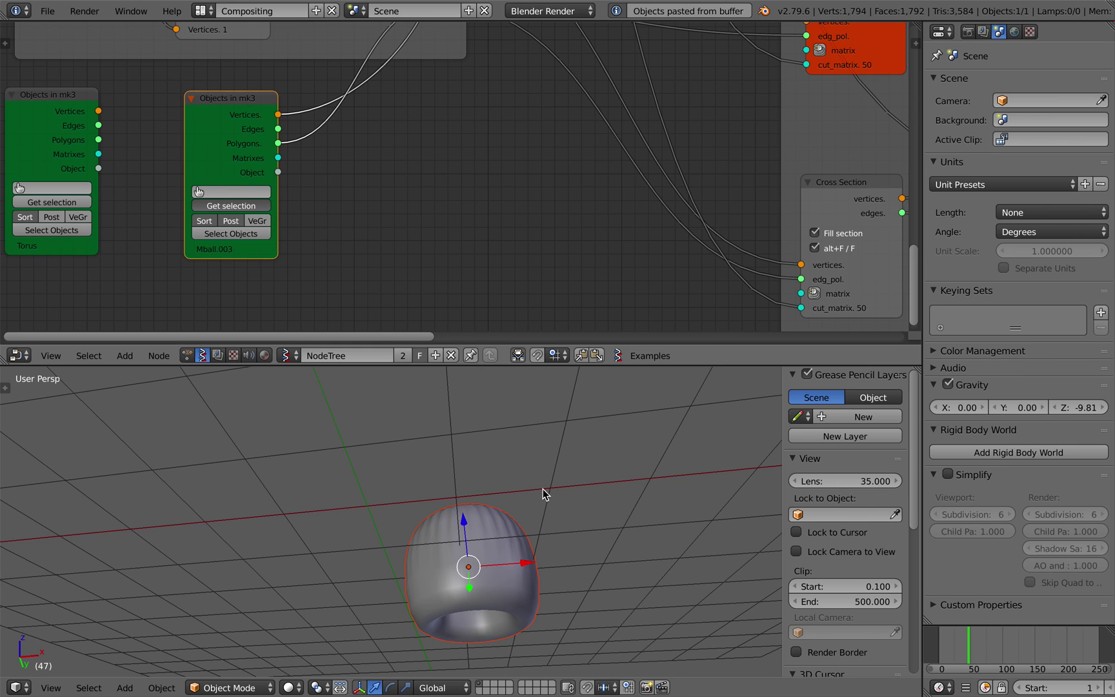
{"action": "scroll", "coordinate": [543, 494], "scroll_direction": "down", "scroll_amount": 4}
{"action": "middle_click_drag", "start_coordinate": [541, 496], "coordinate": [465, 542]}
{"action": "scroll", "coordinate": [363, 279], "scroll_direction": "down", "scroll_amount": 6}
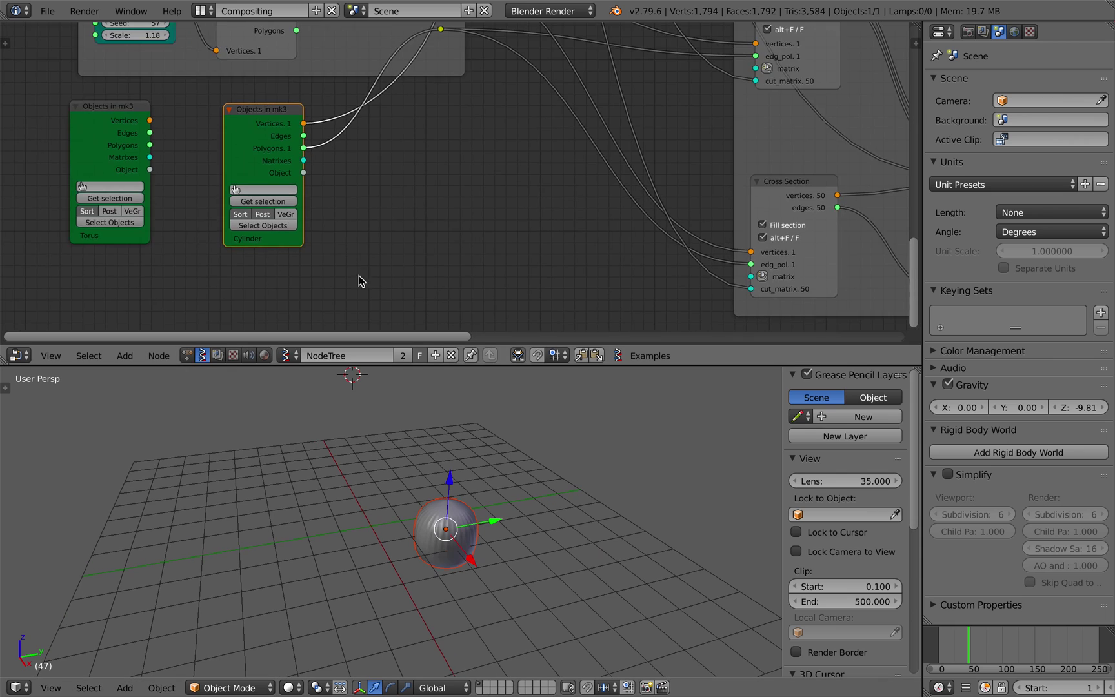
Step: Delete every node from the NodeTree layout
{"action": "scroll", "coordinate": [451, 141], "scroll_direction": "down", "scroll_amount": 2}
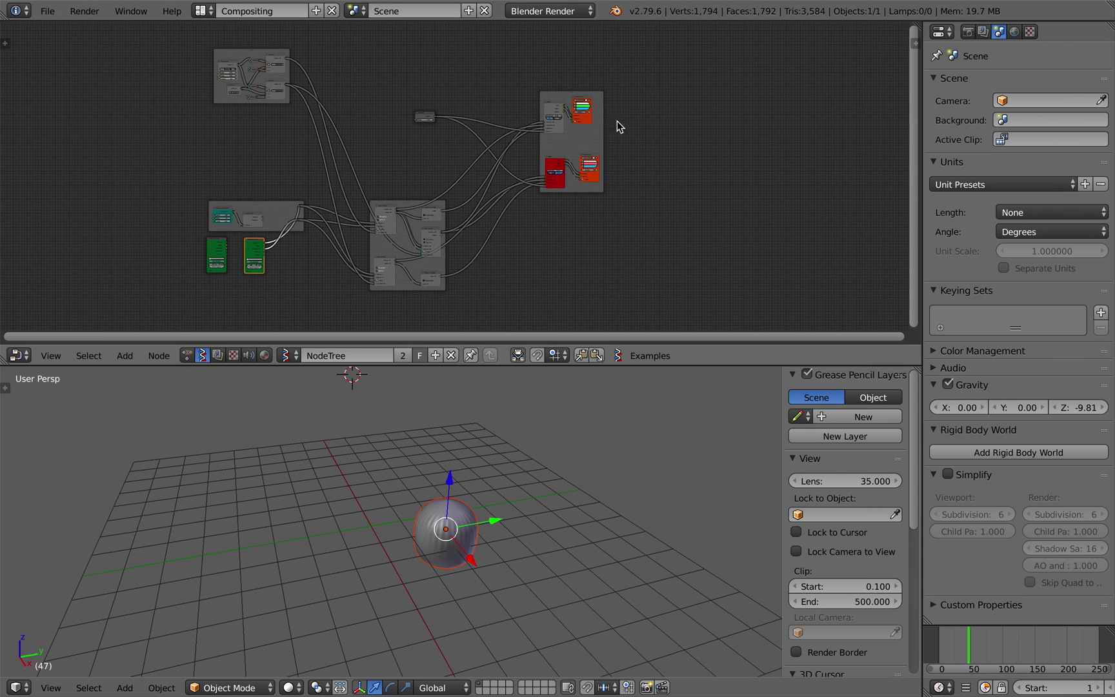
{"action": "scroll", "coordinate": [451, 194], "scroll_direction": "down", "scroll_amount": 1}
{"action": "key", "text": "a"}
{"action": "key", "text": "x"}
{"action": "middle_click_drag", "start_coordinate": [503, 399], "coordinate": [443, 428]}
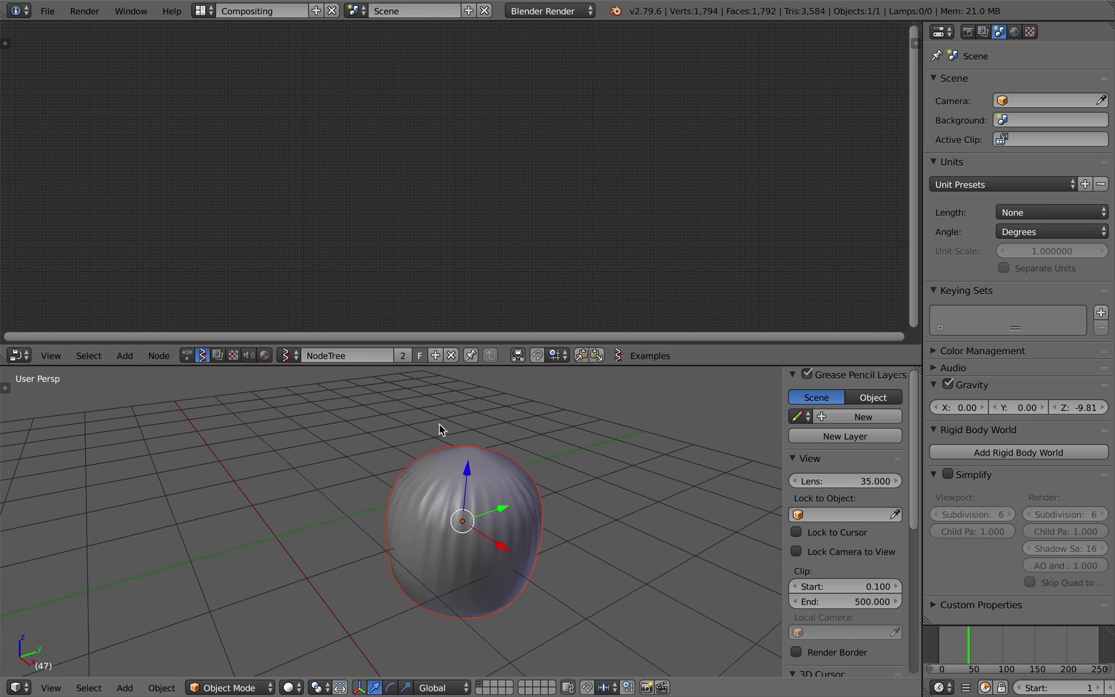
Step: Load the WAFEL minimal example from the Architecture category into the empty node tree
{"action": "left_click", "coordinate": [643, 355]}
{"action": "mouse_move", "coordinate": [702, 265]}
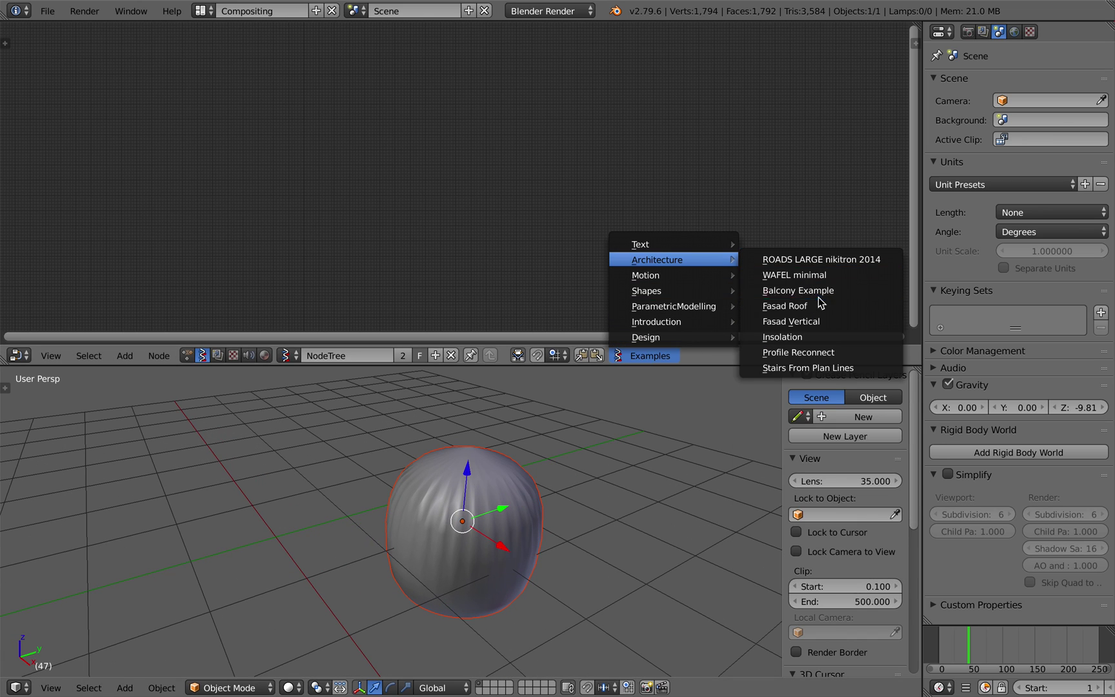
{"action": "left_click", "coordinate": [816, 275]}
{"action": "scroll", "coordinate": [375, 213], "scroll_direction": "down", "scroll_amount": 10}
{"action": "middle_click_drag", "start_coordinate": [374, 198], "coordinate": [741, 156]}
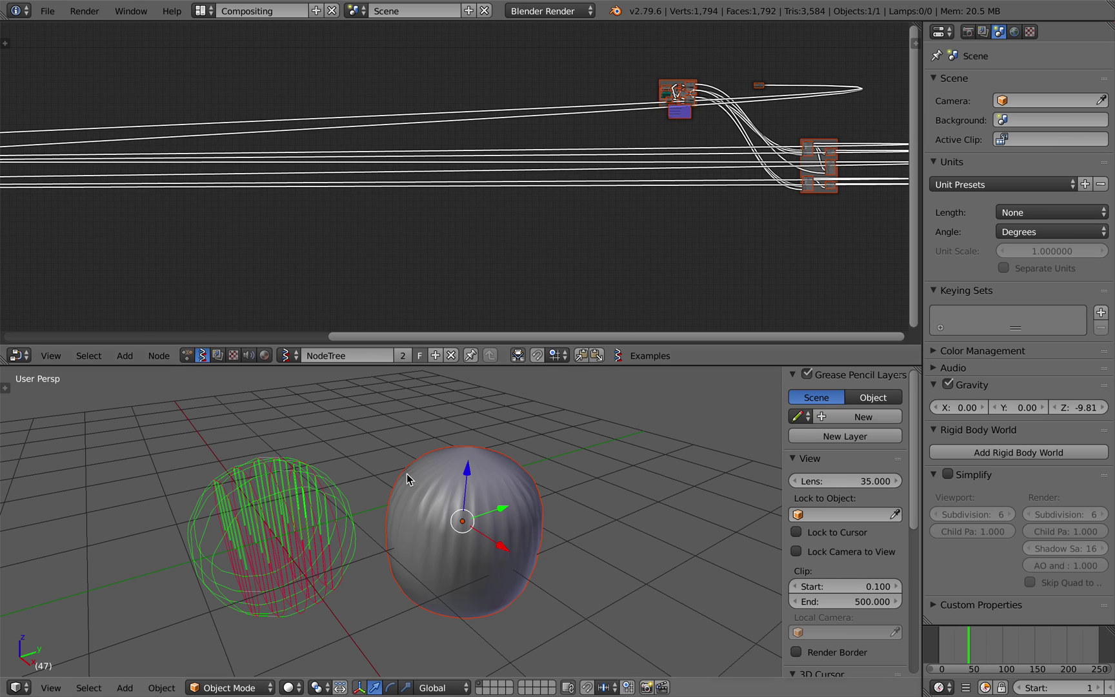
Step: Select the distant frame of Wafel and viewer nodes and move it toward the rest of the layout
{"action": "scroll", "coordinate": [467, 477], "scroll_direction": "down", "scroll_amount": 4}
{"action": "middle_click_drag", "start_coordinate": [271, 184], "coordinate": [908, 129]}
{"action": "middle_click_drag", "start_coordinate": [369, 124], "coordinate": [635, 154]}
{"action": "key", "text": "a"}
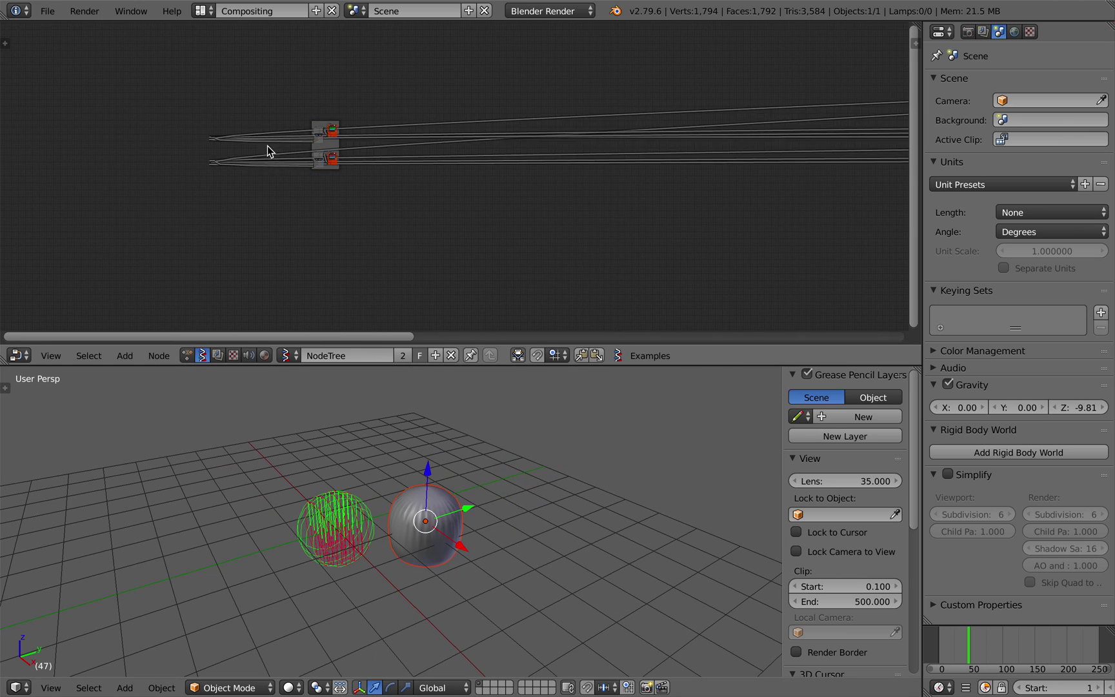
{"action": "left_click_drag", "start_coordinate": [256, 113], "coordinate": [423, 195]}
{"action": "middle_click_drag", "start_coordinate": [470, 142], "coordinate": [281, 194]}
{"action": "middle_click_drag", "start_coordinate": [441, 167], "coordinate": [77, 172]}
{"action": "key", "text": "g"}
{"action": "left_click", "coordinate": [817, 158]}
Step: Place the Wafel and viewer frame just above the cross-section frame, close to the other nodes
{"action": "middle_click_drag", "start_coordinate": [616, 104], "coordinate": [344, 142]}
{"action": "key", "text": "g"}
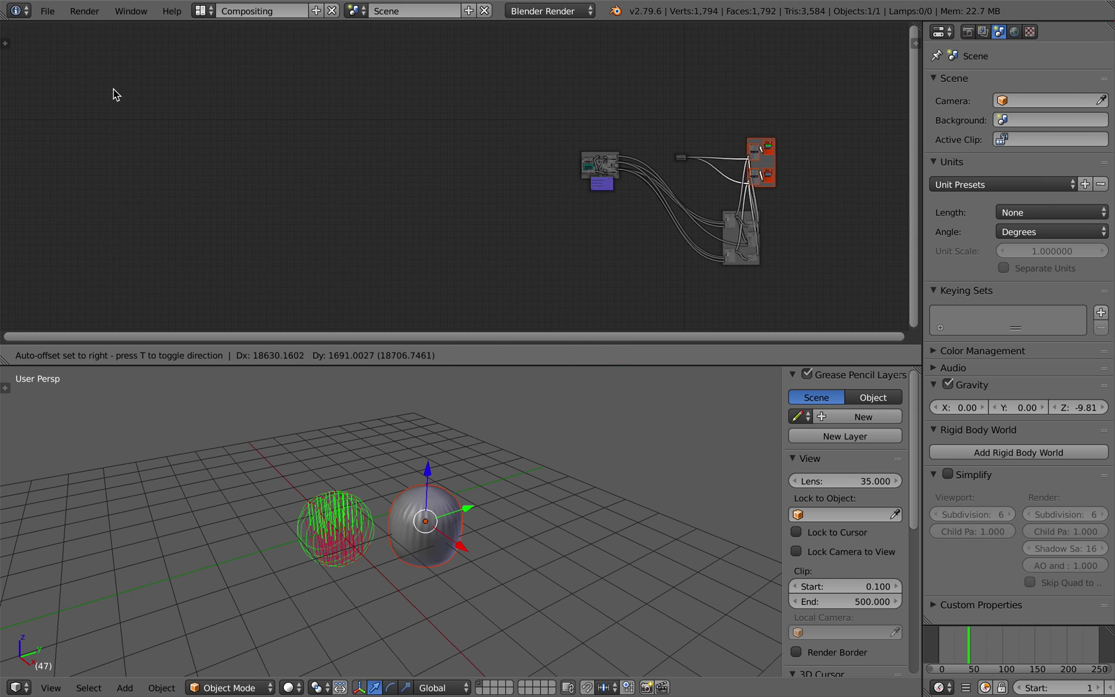
{"action": "left_click", "coordinate": [122, 91]}
{"action": "scroll", "coordinate": [608, 214], "scroll_direction": "up", "scroll_amount": 5}
{"action": "middle_click_drag", "start_coordinate": [619, 170], "coordinate": [382, 174]}
{"action": "key", "text": "a"}
{"action": "middle_click_drag", "start_coordinate": [600, 140], "coordinate": [500, 127]}
{"action": "scroll", "coordinate": [535, 119], "scroll_direction": "up", "scroll_amount": 3}
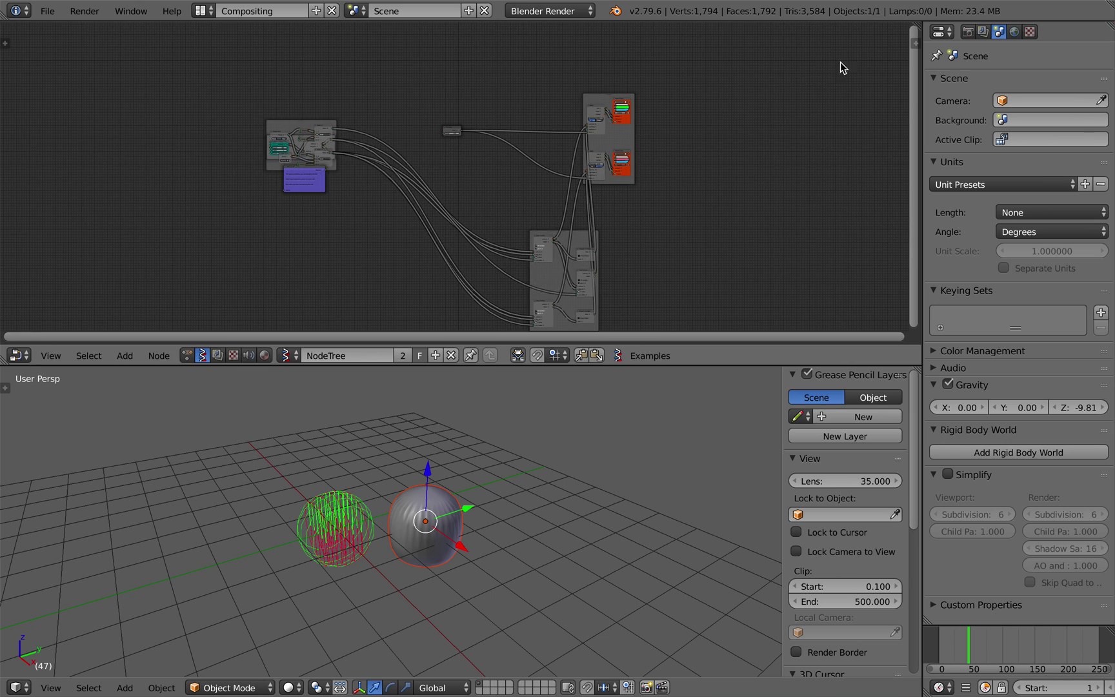
Step: Examine the Sverchok import/export options and the JSON export dialog for the node tree
{"action": "left_click", "coordinate": [913, 39]}
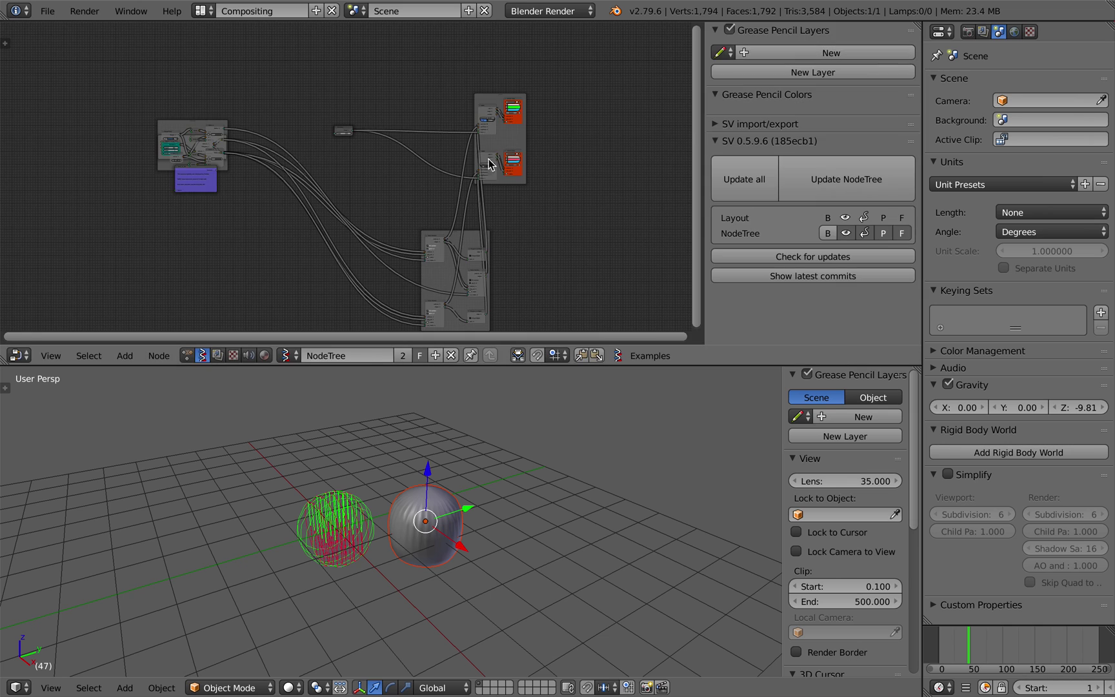
{"action": "left_click", "coordinate": [749, 124]}
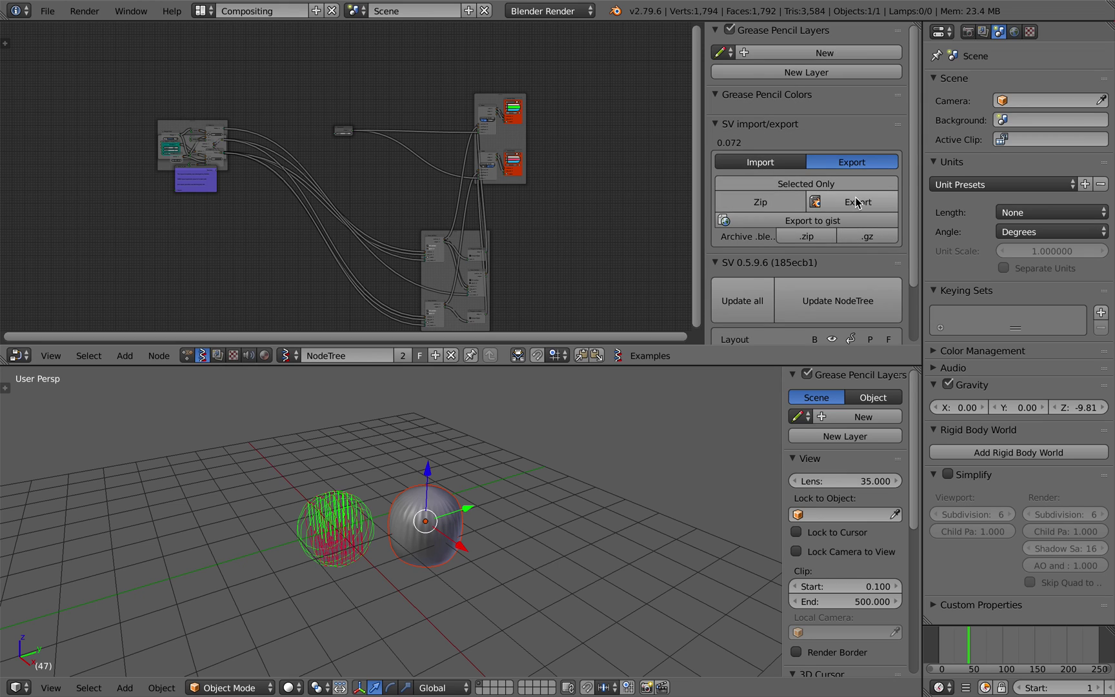
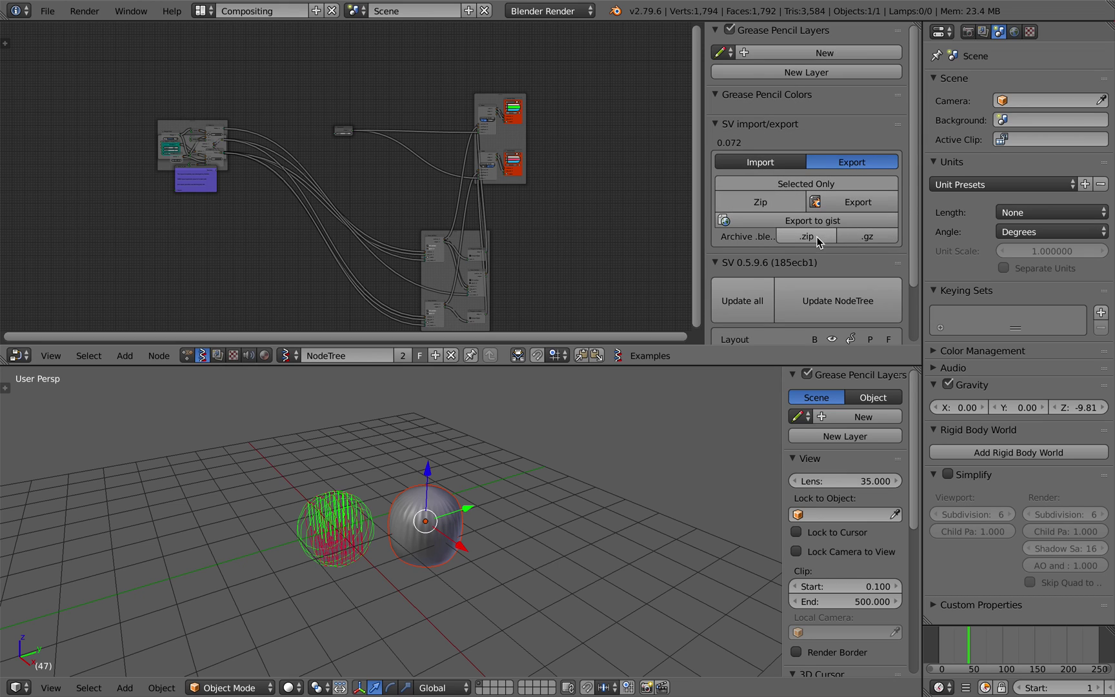
{"action": "left_click", "coordinate": [845, 201]}
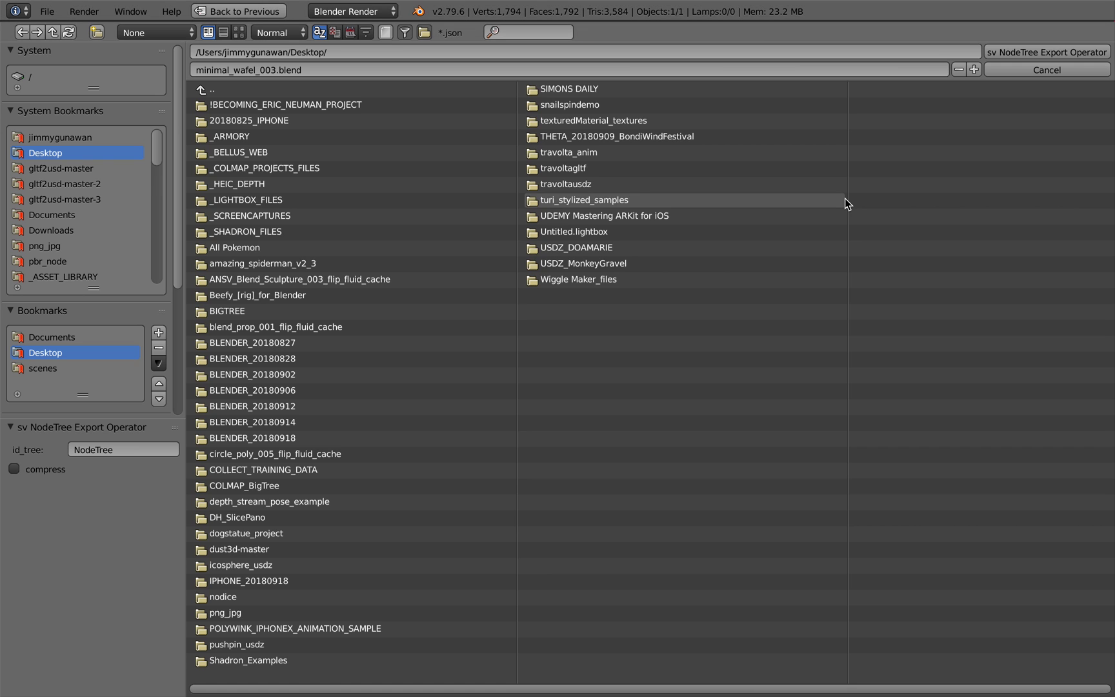
{"action": "left_click", "coordinate": [1038, 70]}
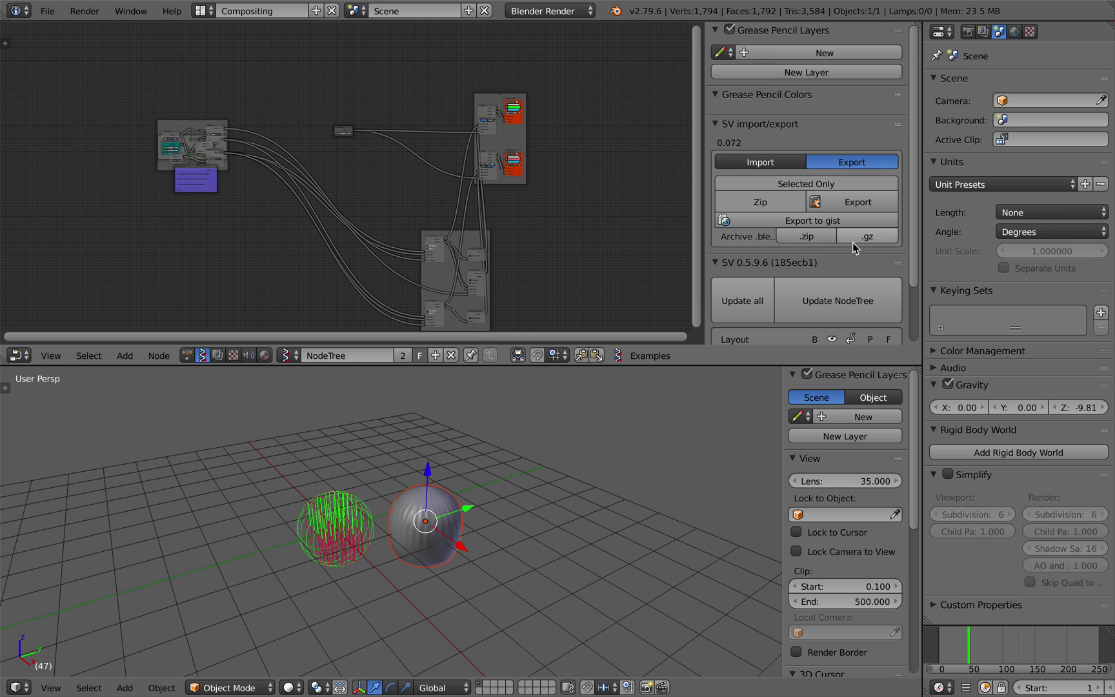
{"action": "scroll", "coordinate": [502, 510], "scroll_direction": "up", "scroll_amount": 5}
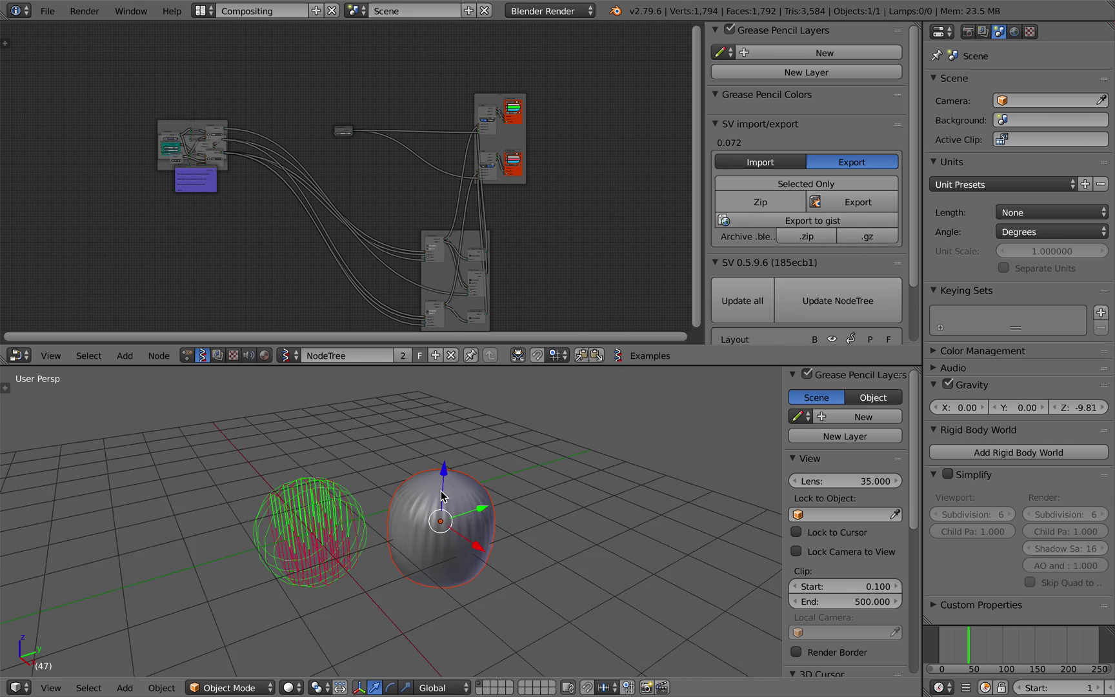
{"action": "scroll", "coordinate": [492, 495], "scroll_direction": "down", "scroll_amount": 6}
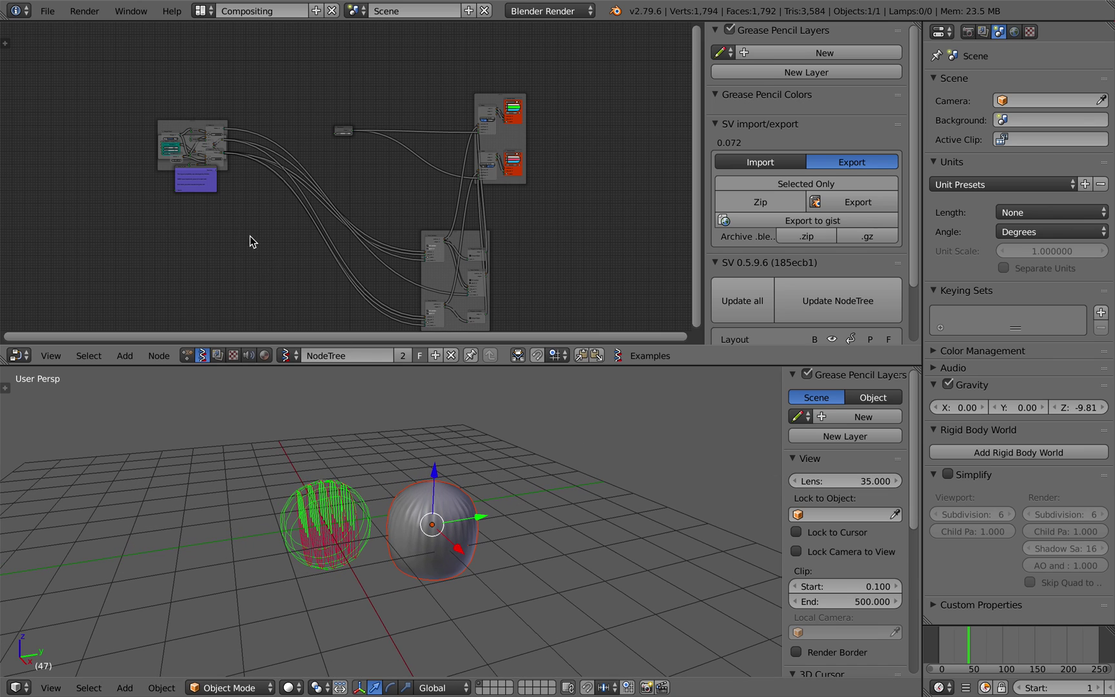
Step: Move the slicing matrix frame up so it no longer overlaps the Object_to_sect frame
{"action": "scroll", "coordinate": [252, 239], "scroll_direction": "up", "scroll_amount": 6}
{"action": "left_click_drag", "start_coordinate": [327, 102], "coordinate": [368, 24]}
{"action": "left_click_drag", "start_coordinate": [333, 146], "coordinate": [339, 150]}
{"action": "scroll", "coordinate": [284, 135], "scroll_direction": "up", "scroll_amount": 4}
{"action": "middle_click_drag", "start_coordinate": [204, 111], "coordinate": [340, 43]}
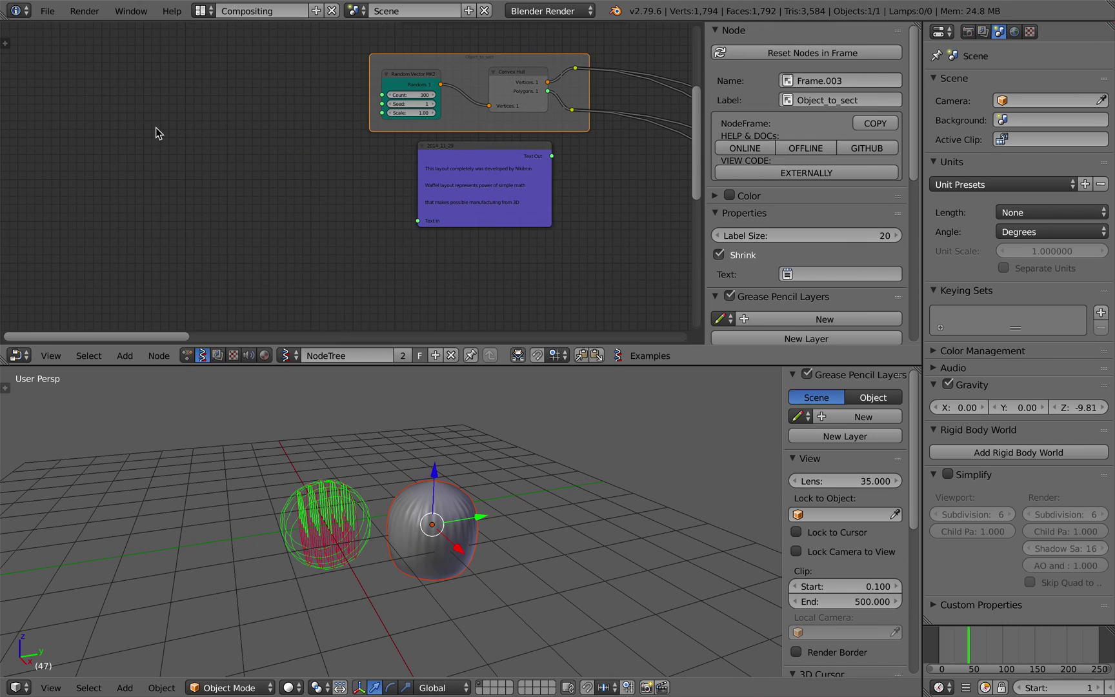
Step: Add an Objects in mk3 node beside the Object_to_sect frame and load the selected cylinder into it
{"action": "key", "text": "alt+space"}
{"action": "type", "text": "objects i"}
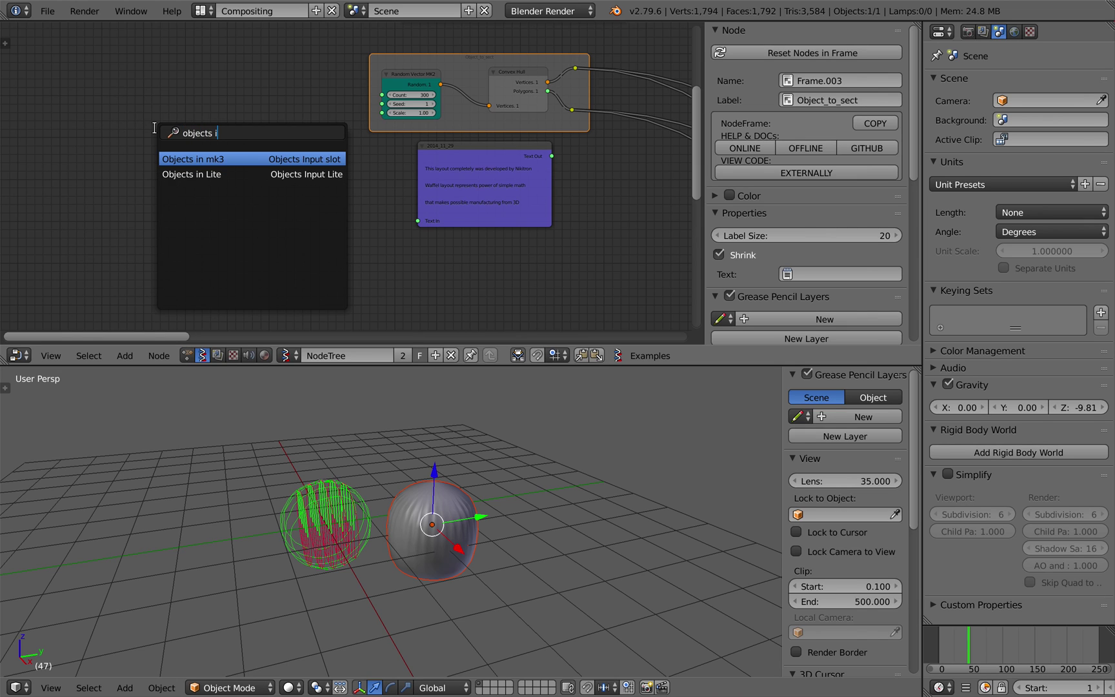
{"action": "key", "text": "Return"}
{"action": "scroll", "coordinate": [215, 136], "scroll_direction": "up", "scroll_amount": 1}
{"action": "left_click", "coordinate": [221, 189]}
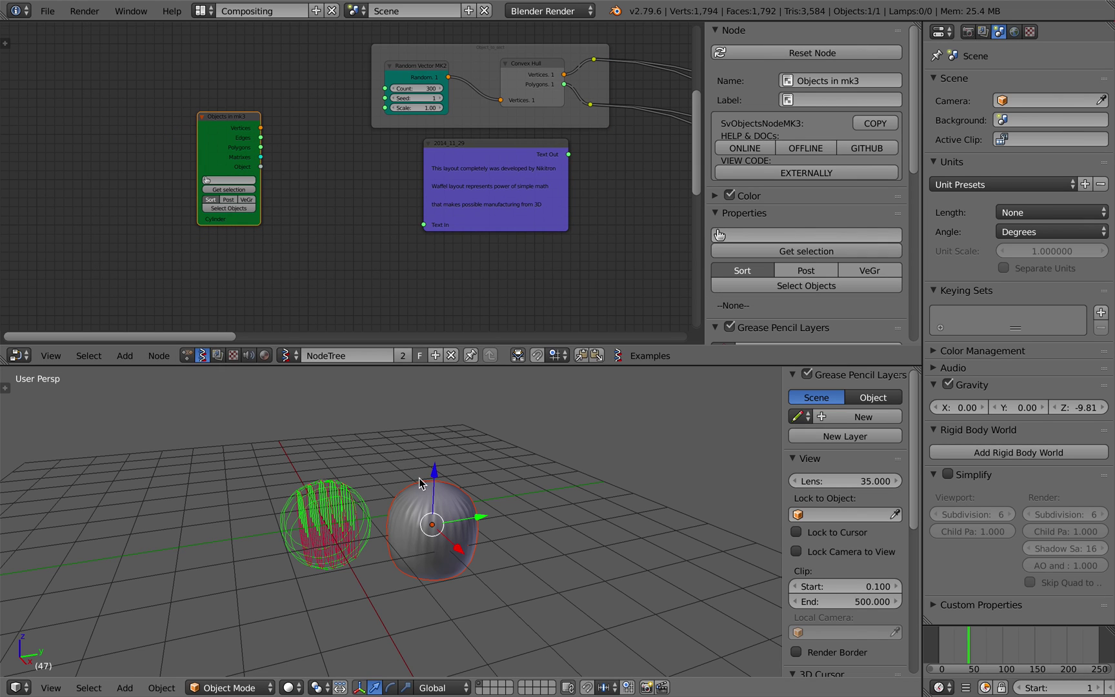
Step: Select the cylinder in the viewport and move the Objects in node closer to the Object_to_sect frame
{"action": "scroll", "coordinate": [436, 494], "scroll_direction": "up", "scroll_amount": 2}
{"action": "right_click", "coordinate": [439, 504]}
{"action": "middle_click_drag", "start_coordinate": [283, 94], "coordinate": [203, 121]}
{"action": "left_click_drag", "start_coordinate": [158, 143], "coordinate": [216, 144]}
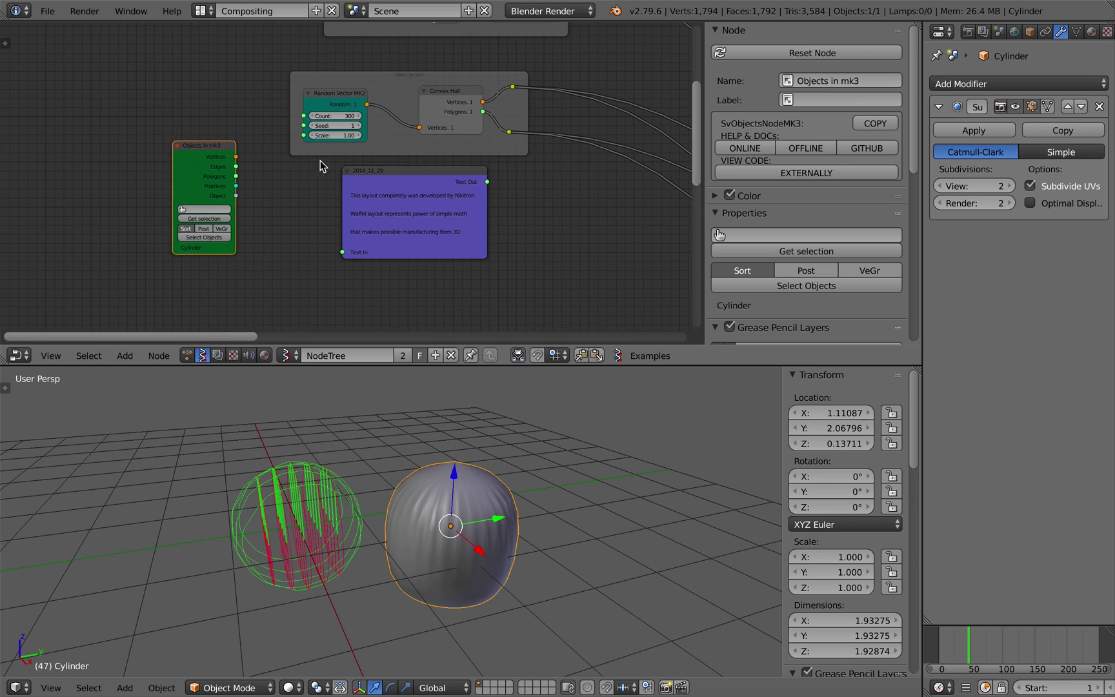
Step: Widen the properties editor to show the cylinder's full Subsurf modifier settings
{"action": "left_click_drag", "start_coordinate": [924, 80], "coordinate": [827, 80]}
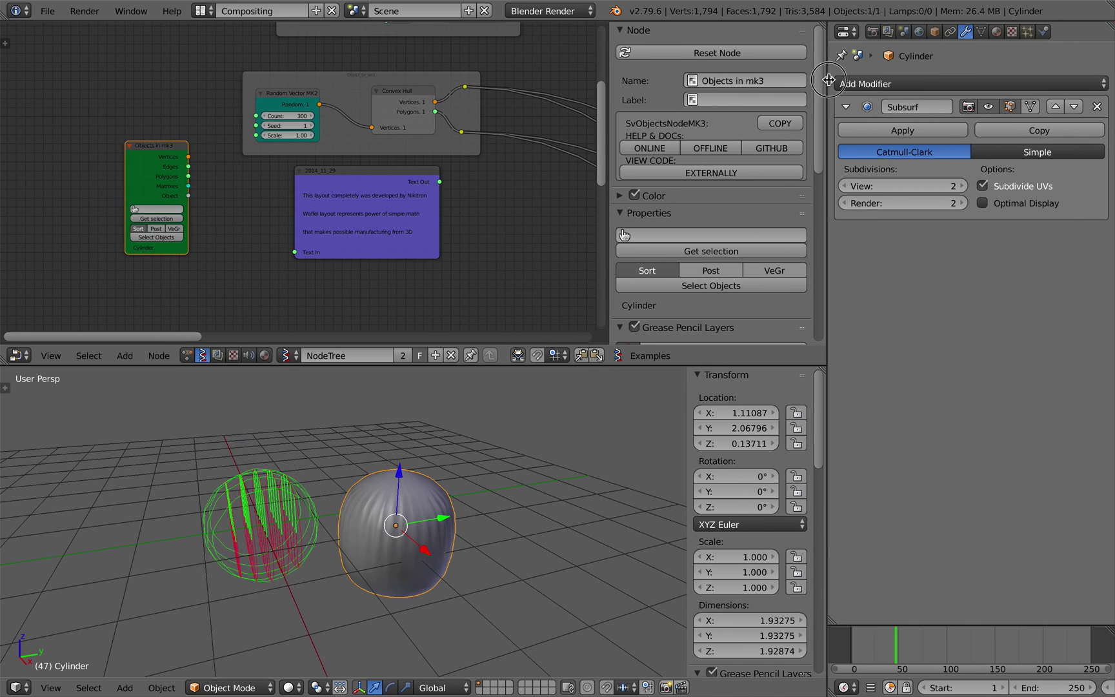
{"action": "middle_click_drag", "start_coordinate": [406, 537], "coordinate": [452, 461]}
{"action": "scroll", "coordinate": [126, 231], "scroll_direction": "up", "scroll_amount": 1}
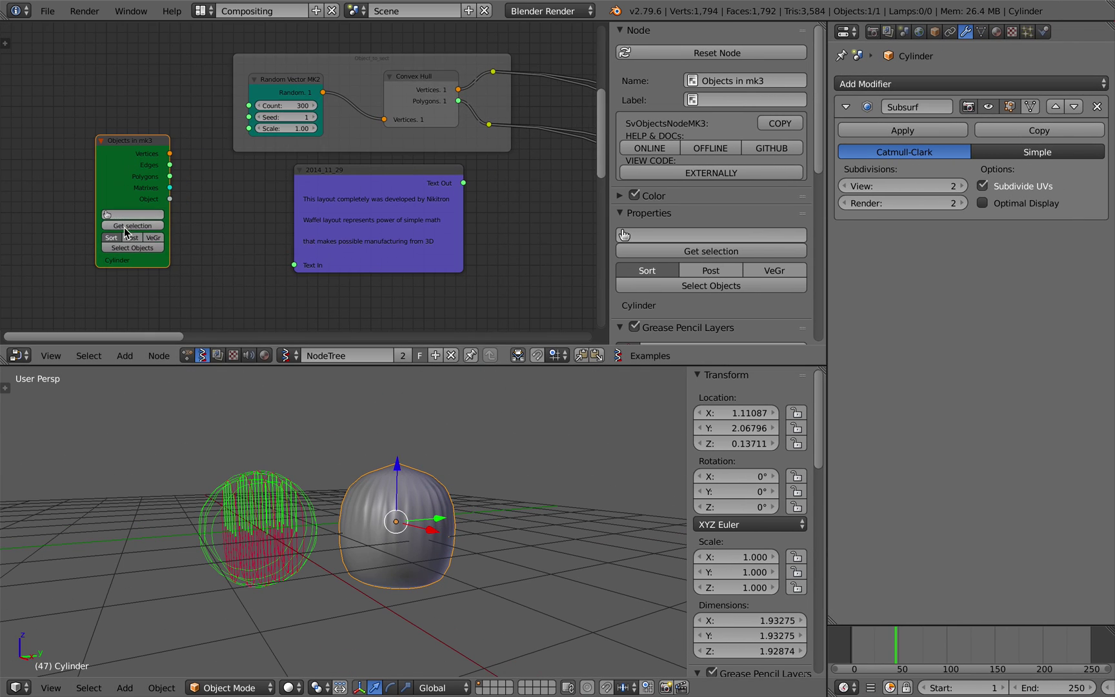
Step: Connect the Objects in node's Vertices and Polygons outputs to the two reroutes in place of the Convex Hull
{"action": "left_click_drag", "start_coordinate": [119, 180], "coordinate": [165, 195]}
{"action": "middle_click_drag", "start_coordinate": [214, 181], "coordinate": [45, 207]}
{"action": "left_click_drag", "start_coordinate": [44, 193], "coordinate": [324, 98]}
{"action": "left_click_drag", "start_coordinate": [44, 216], "coordinate": [319, 151]}
{"action": "middle_click_drag", "start_coordinate": [319, 486], "coordinate": [385, 560]}
Step: Raise the Range Float node's count to 9
{"action": "middle_click_drag", "start_coordinate": [216, 32], "coordinate": [229, 186]}
{"action": "scroll", "coordinate": [229, 185], "scroll_direction": "up", "scroll_amount": 1}
{"action": "left_click", "coordinate": [186, 102]}
{"action": "left_click", "coordinate": [186, 101]}
{"action": "left_click", "coordinate": [186, 102]}
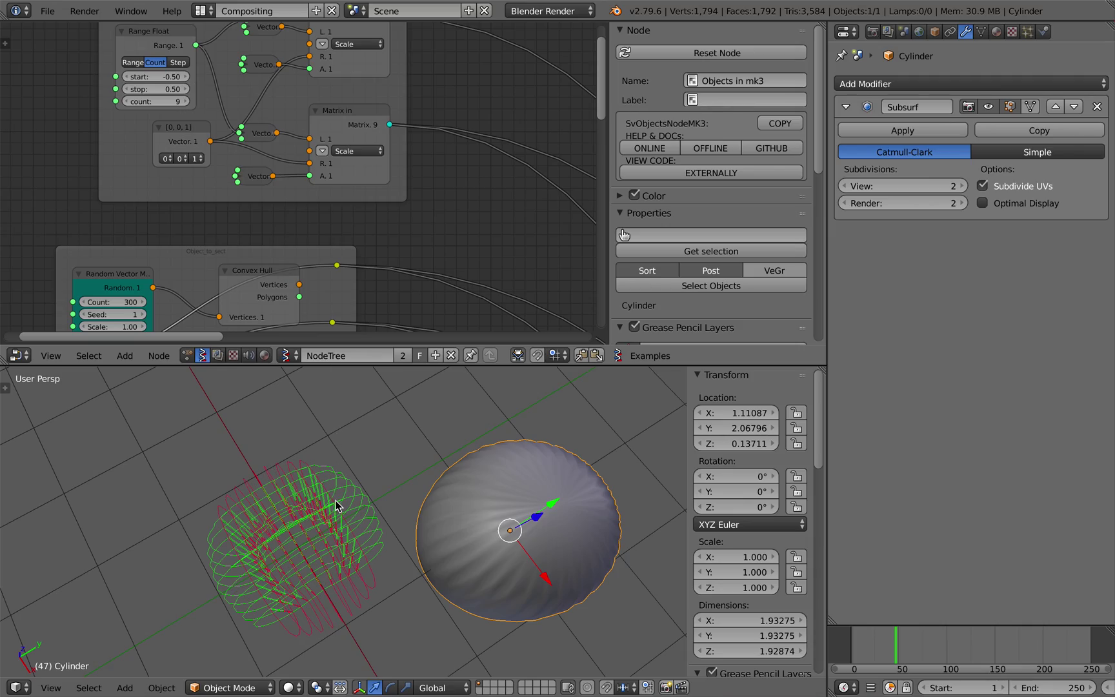
Step: Inspect the cylinder's waffle sections and their node layout, and save the file
{"action": "middle_click_drag", "start_coordinate": [368, 498], "coordinate": [421, 467]}
{"action": "scroll", "coordinate": [393, 197], "scroll_direction": "down", "scroll_amount": 11}
{"action": "middle_click_drag", "start_coordinate": [393, 197], "coordinate": [306, 157]}
{"action": "scroll", "coordinate": [353, 203], "scroll_direction": "down", "scroll_amount": 1}
{"action": "scroll", "coordinate": [352, 204], "scroll_direction": "down", "scroll_amount": 2}
{"action": "middle_click_drag", "start_coordinate": [247, 208], "coordinate": [316, 192]}
{"action": "middle_click_drag", "start_coordinate": [371, 439], "coordinate": [321, 447]}
{"action": "key", "text": "ctrl+s"}
{"action": "left_click", "coordinate": [321, 443]}
Step: Open the recent head_boolean_001.blend file and delete the cube that the head is cut from
{"action": "left_click", "coordinate": [47, 11]}
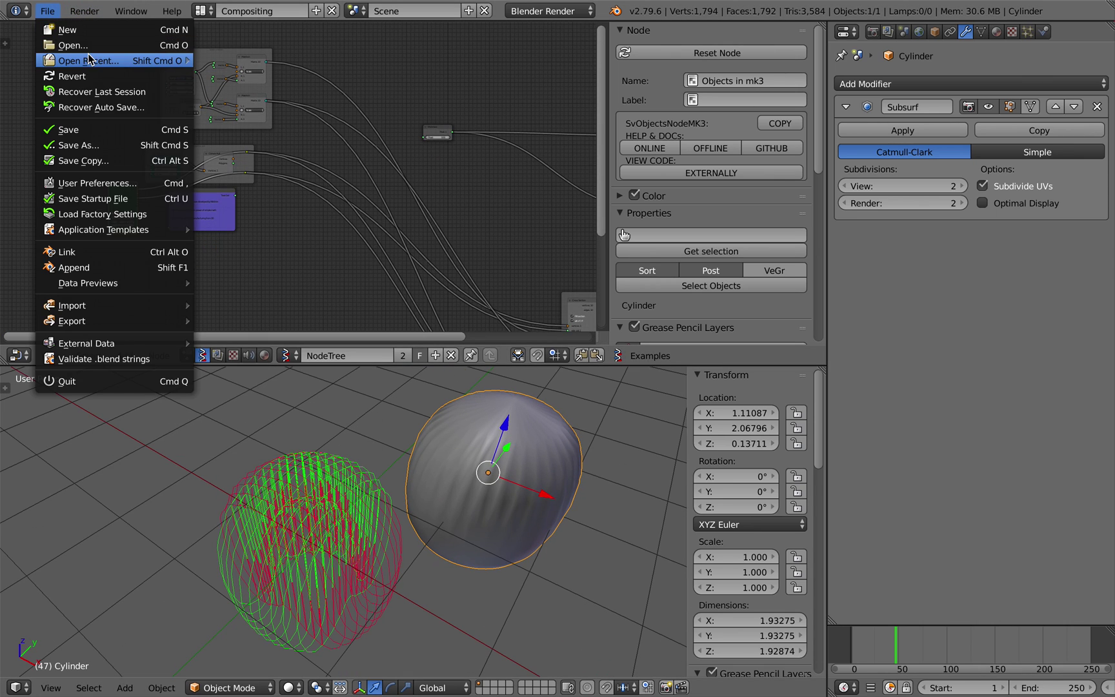
{"action": "mouse_move", "coordinate": [103, 61]}
{"action": "left_click", "coordinate": [285, 107]}
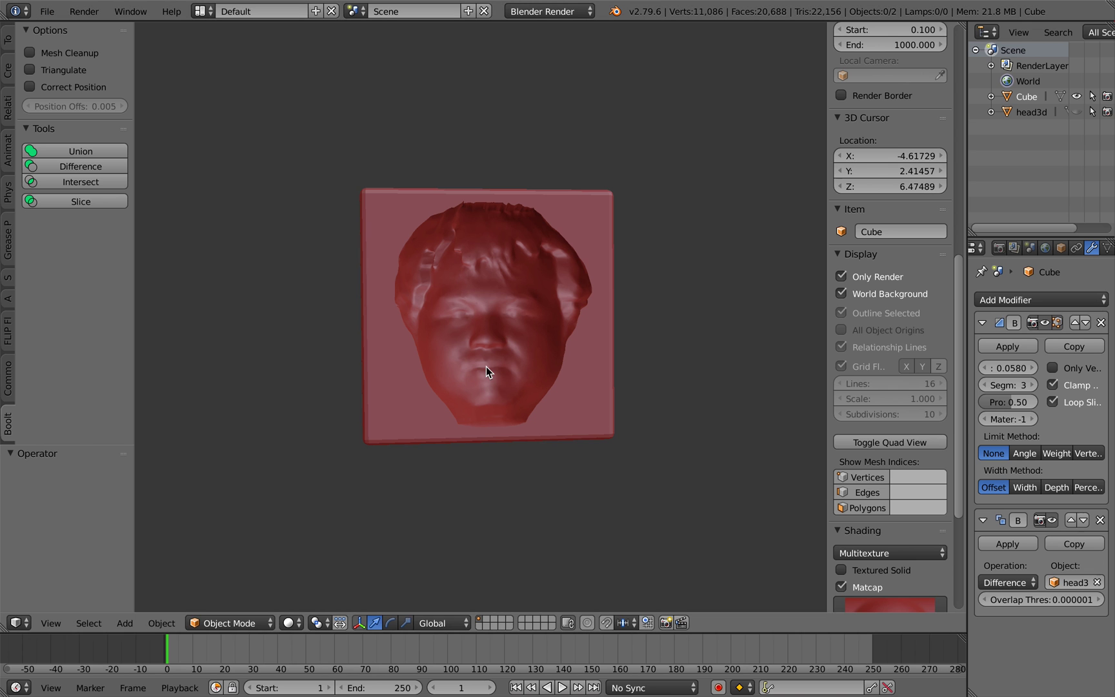
{"action": "right_click", "coordinate": [557, 366]}
{"action": "key", "text": "Delete"}
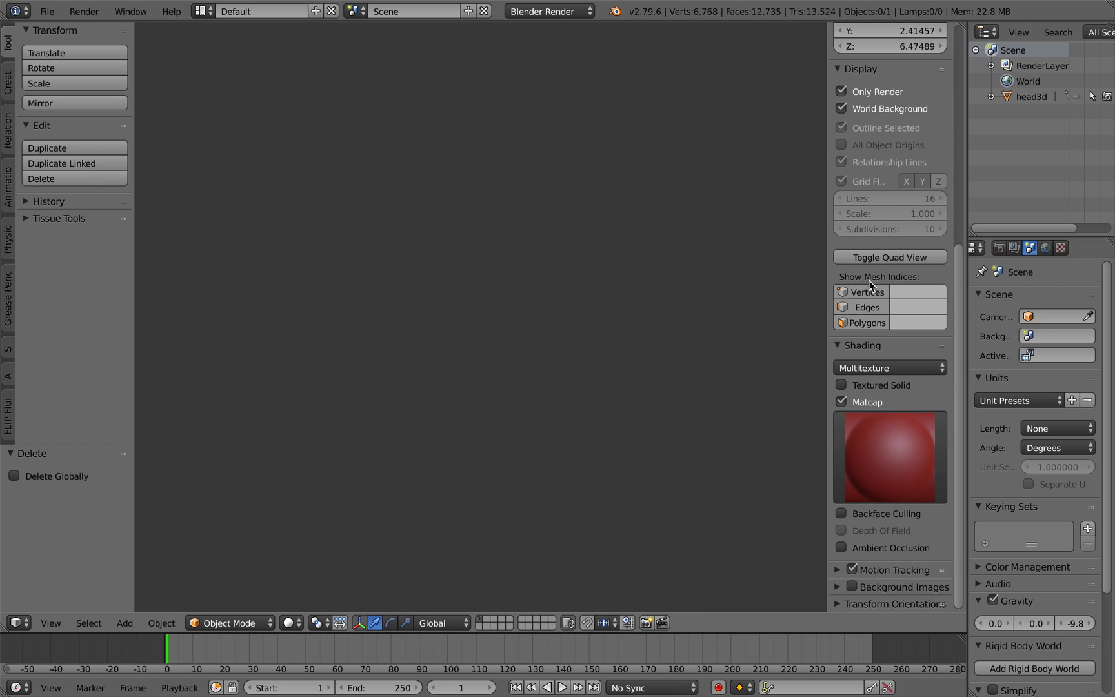
Step: Unhide the head3d mesh, select it and copy it to the buffer
{"action": "left_click", "coordinate": [1076, 96]}
{"action": "right_click", "coordinate": [667, 249]}
{"action": "middle_click_drag", "start_coordinate": [667, 249], "coordinate": [540, 271]}
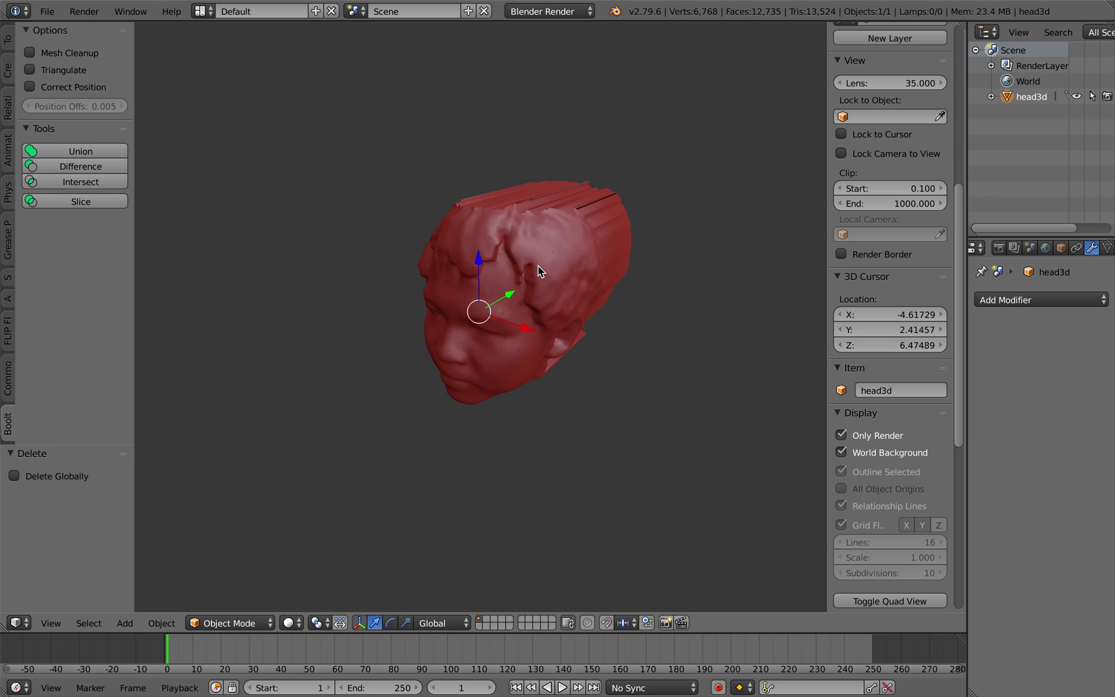
{"action": "key", "text": "ctrl+c"}
Step: Reopen minimal_wafel_003.blend and save it as a new version named minimal_wafel_004.blend
{"action": "left_click", "coordinate": [47, 11]}
{"action": "mouse_move", "coordinate": [88, 60]}
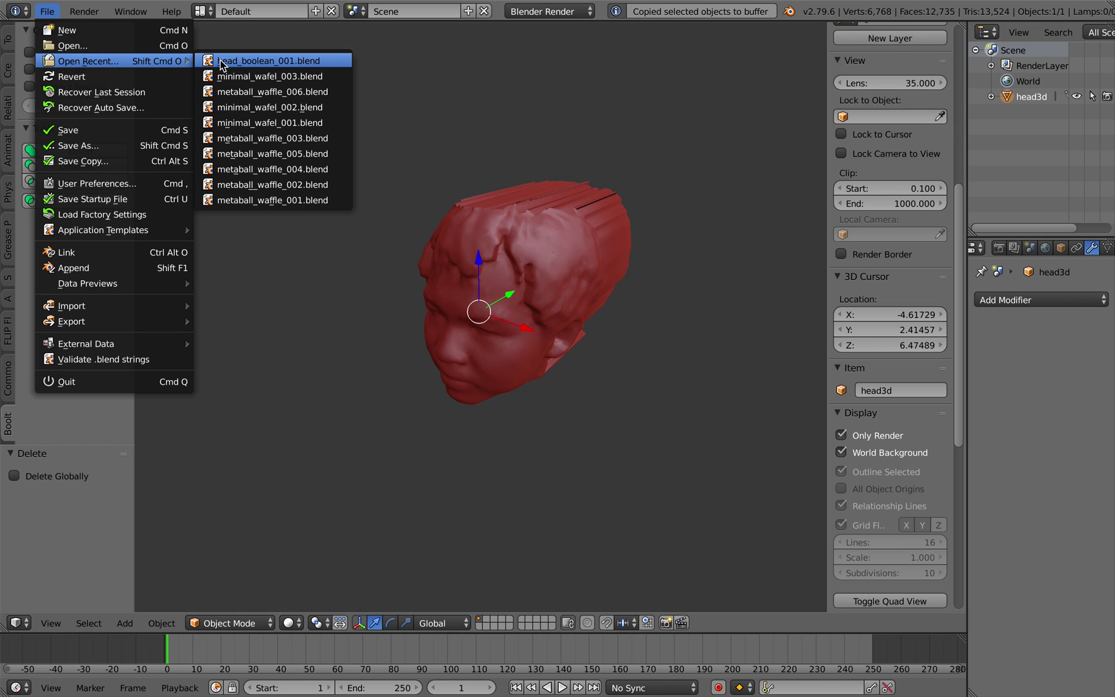
{"action": "left_click", "coordinate": [234, 76]}
{"action": "left_click", "coordinate": [48, 11]}
{"action": "left_click", "coordinate": [77, 145]}
{"action": "left_click", "coordinate": [1010, 69]}
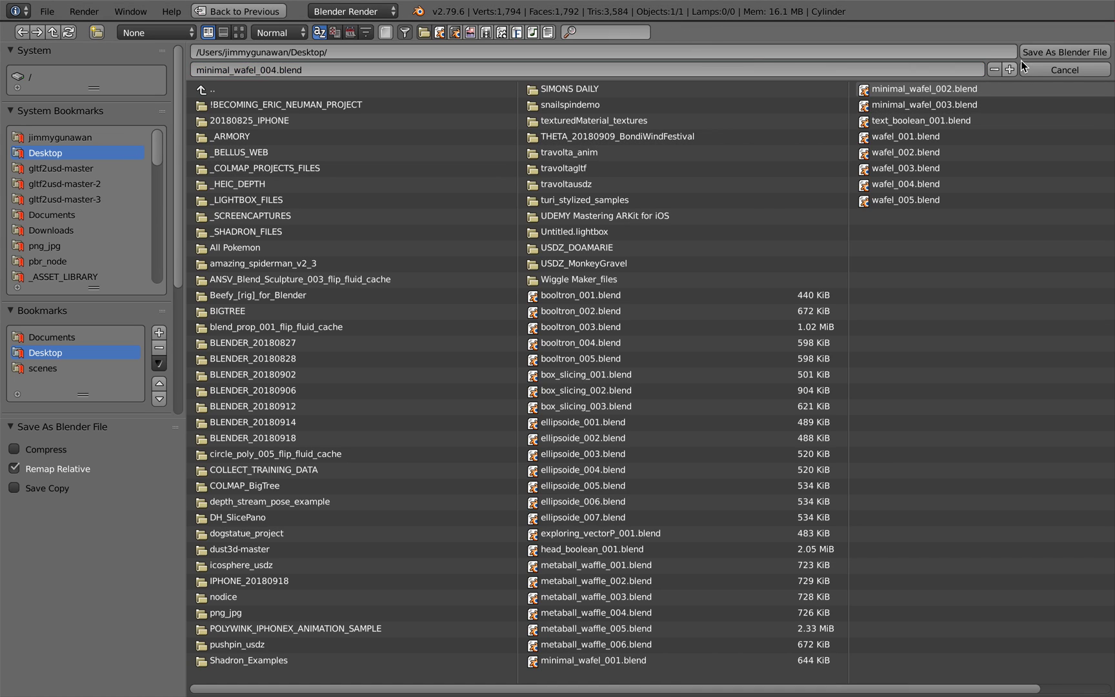
{"action": "left_click", "coordinate": [1065, 51]}
Step: Paste the copied head into the scene, shrink it strongly and move it towards the cylinder
{"action": "key", "text": "ctrl+v"}
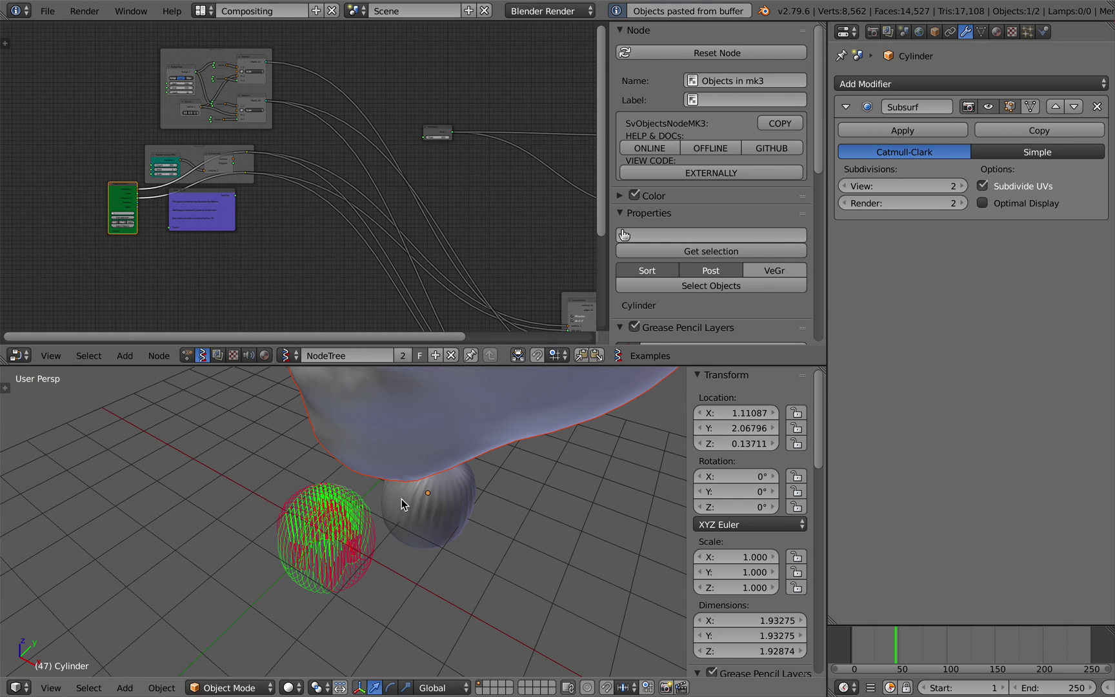
{"action": "scroll", "coordinate": [410, 497], "scroll_direction": "down", "scroll_amount": 5}
{"action": "key", "text": "s"}
{"action": "left_click", "coordinate": [381, 440]}
{"action": "key", "text": "g"}
{"action": "left_click", "coordinate": [375, 529]}
{"action": "middle_click_drag", "start_coordinate": [370, 524], "coordinate": [291, 489]}
{"action": "key", "text": "g"}
{"action": "left_click", "coordinate": [347, 520]}
Step: Fit the head over the cylinder at about X 0.88, Y 1.43, Z 0.07, with a scale of about 0.008
{"action": "scroll", "coordinate": [348, 523], "scroll_direction": "up", "scroll_amount": 6}
{"action": "middle_click_drag", "start_coordinate": [349, 523], "coordinate": [448, 552]}
{"action": "key", "text": "g"}
{"action": "left_click", "coordinate": [391, 579]}
{"action": "key", "text": "s"}
{"action": "left_click", "coordinate": [447, 552]}
{"action": "key", "text": "g"}
{"action": "left_click", "coordinate": [438, 555]}
{"action": "key", "text": "s"}
{"action": "left_click", "coordinate": [455, 566]}
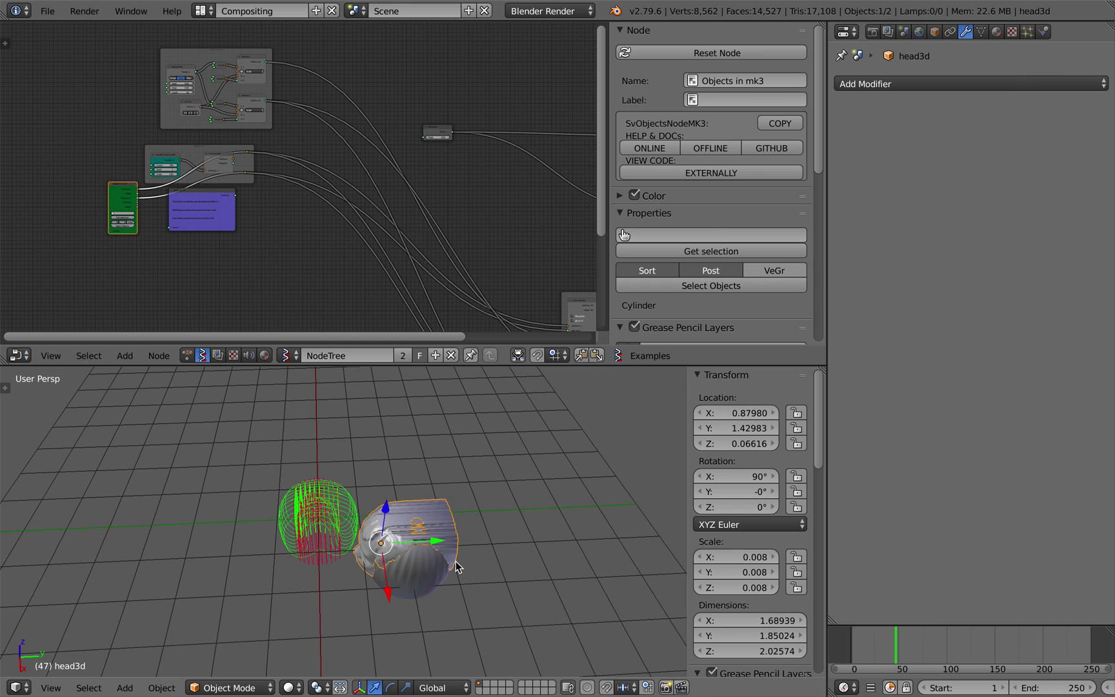
Step: Apply the head's location, rotation and scale
{"action": "key", "text": "ctrl+a"}
{"action": "left_click", "coordinate": [445, 505]}
{"action": "key", "text": "ctrl+a"}
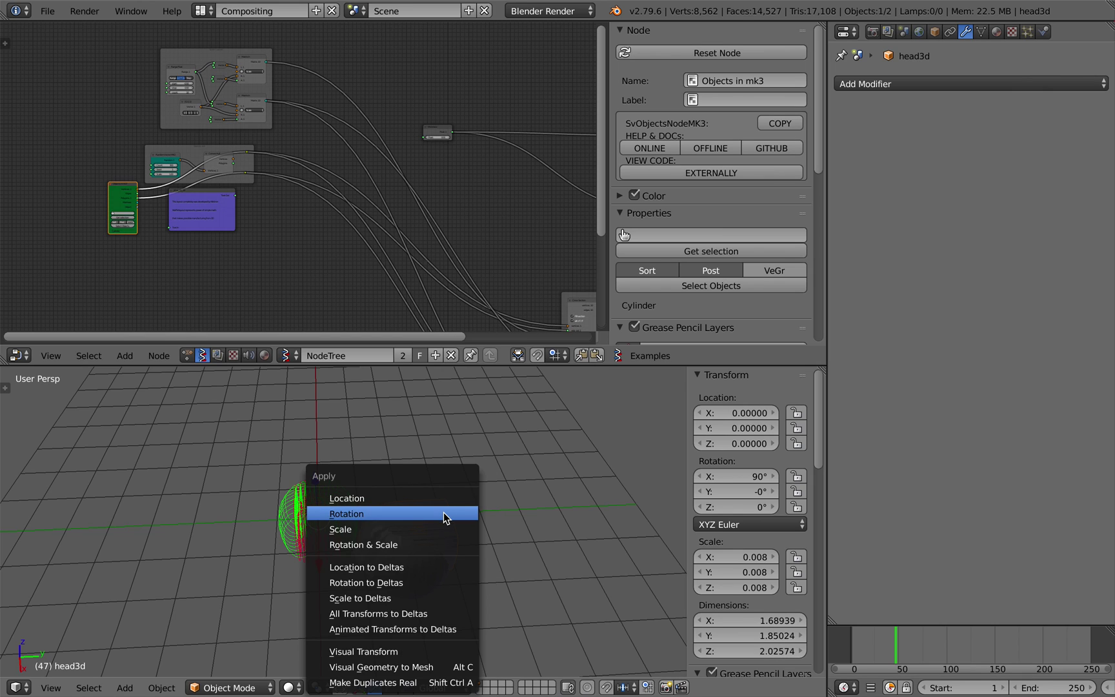
{"action": "key", "text": "ctrl+a"}
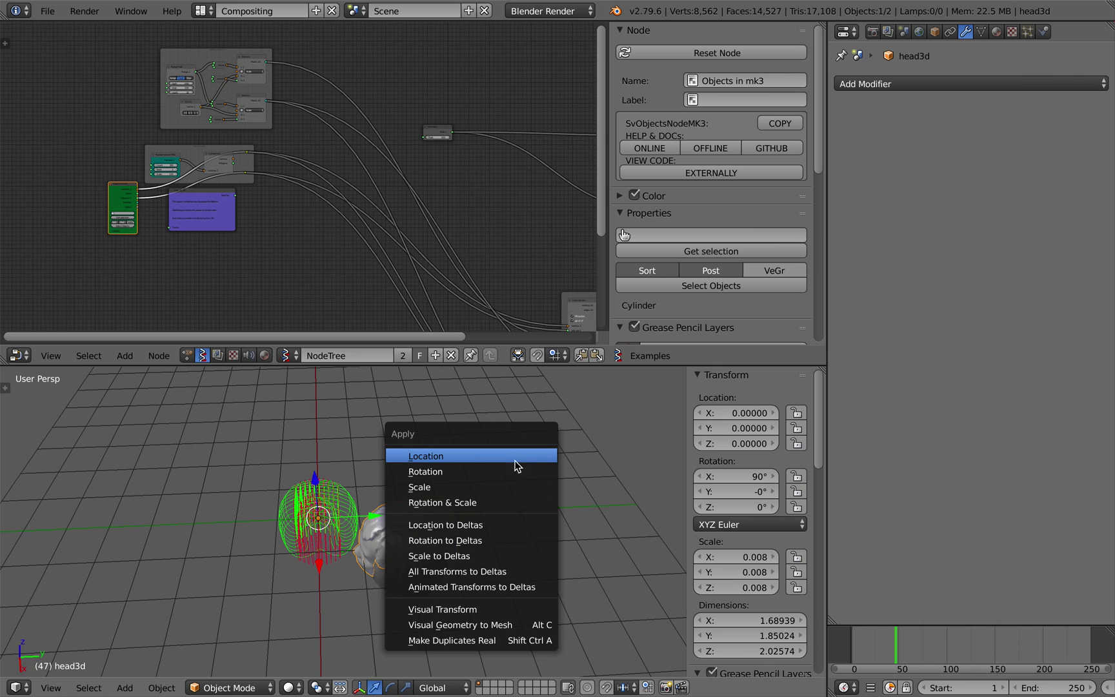
{"action": "key", "text": "ctrl+a"}
{"action": "left_click", "coordinate": [397, 458]}
{"action": "key", "text": "ctrl+a"}
{"action": "left_click", "coordinate": [394, 474]}
Step: Load the head into the Objects in node as the mesh to slice and hide the head in the viewport
{"action": "middle_click_drag", "start_coordinate": [418, 496], "coordinate": [380, 478]}
{"action": "scroll", "coordinate": [229, 266], "scroll_direction": "up", "scroll_amount": 5}
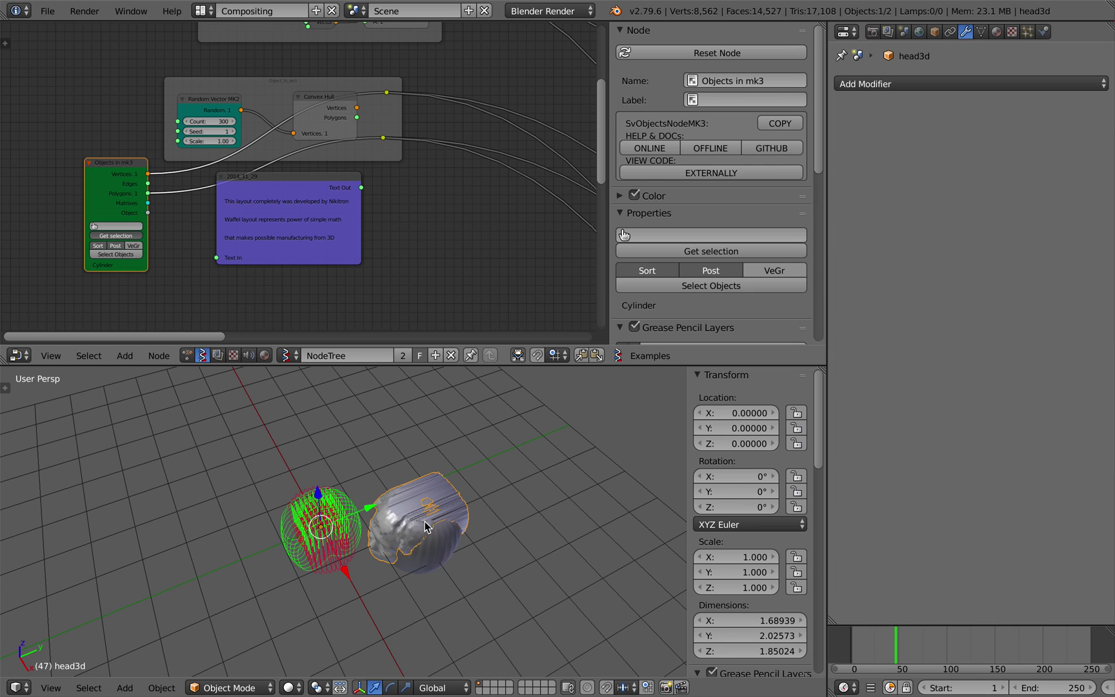
{"action": "middle_click_drag", "start_coordinate": [444, 502], "coordinate": [417, 485]}
{"action": "scroll", "coordinate": [416, 514], "scroll_direction": "up", "scroll_amount": 2}
{"action": "scroll", "coordinate": [331, 131], "scroll_direction": "down", "scroll_amount": 5}
{"action": "middle_click_drag", "start_coordinate": [331, 131], "coordinate": [438, 219]}
{"action": "middle_click_drag", "start_coordinate": [461, 483], "coordinate": [406, 498]}
{"action": "key", "text": "h"}
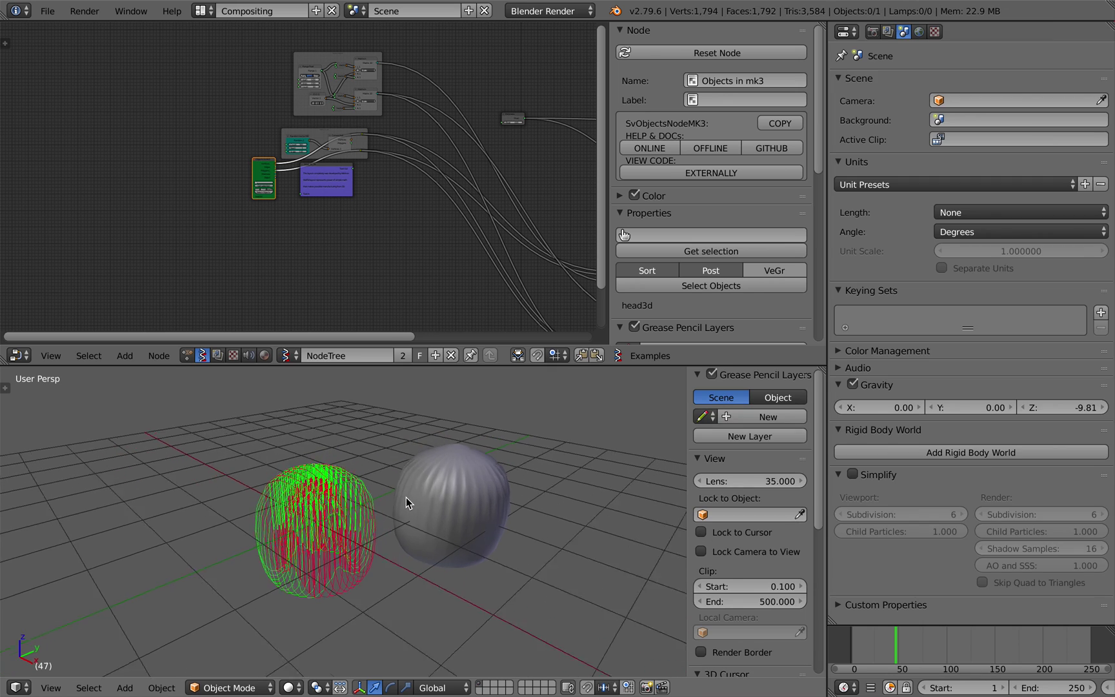
Step: Select the cylinder and load it into the Objects in node in place of the head
{"action": "right_click", "coordinate": [406, 502]}
{"action": "scroll", "coordinate": [261, 169], "scroll_direction": "up", "scroll_amount": 5}
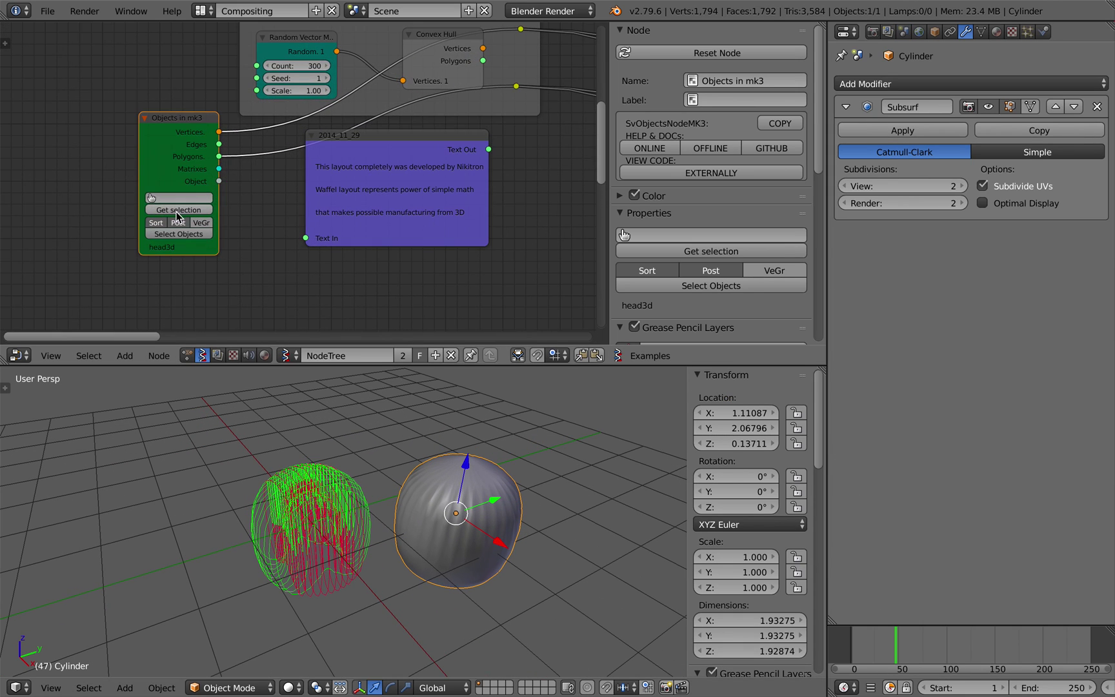
{"action": "middle_click_drag", "start_coordinate": [329, 413], "coordinate": [335, 424]}
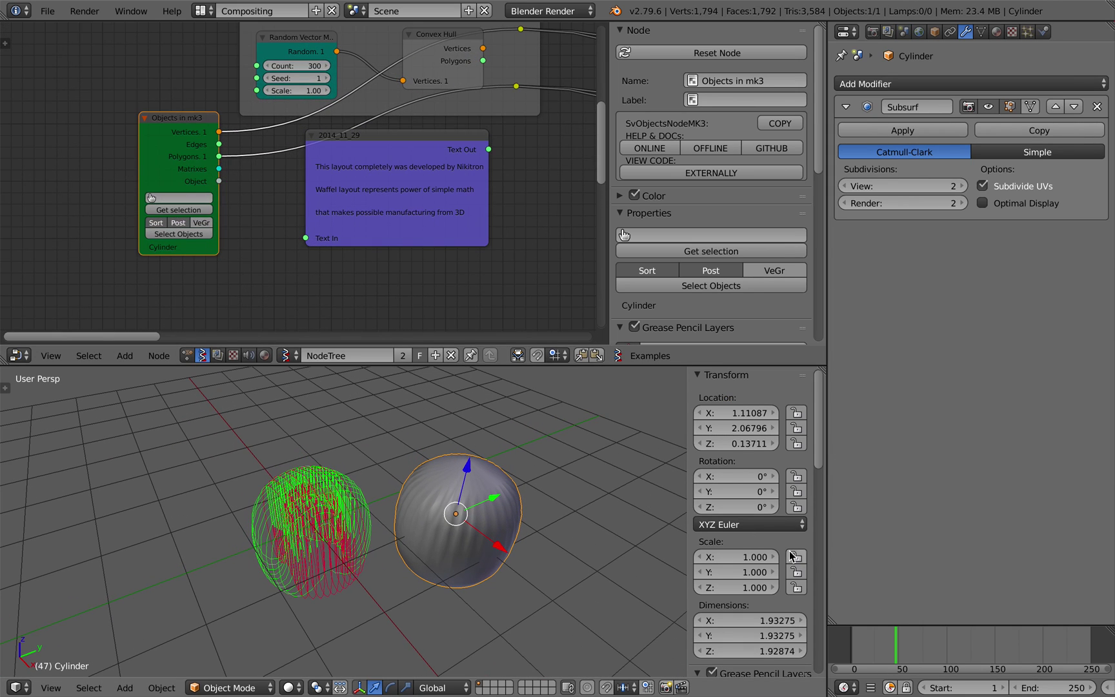
Step: Lower the Range Float node's count to 3 and raise it stepwise to 7, checking the waffle sections
{"action": "scroll", "coordinate": [478, 195], "scroll_direction": "down", "scroll_amount": 6}
{"action": "middle_click_drag", "start_coordinate": [478, 194], "coordinate": [386, 215]}
{"action": "scroll", "coordinate": [169, 70], "scroll_direction": "up", "scroll_amount": 6}
{"action": "middle_click_drag", "start_coordinate": [169, 70], "coordinate": [242, 190]}
{"action": "scroll", "coordinate": [211, 169], "scroll_direction": "up", "scroll_amount": 9}
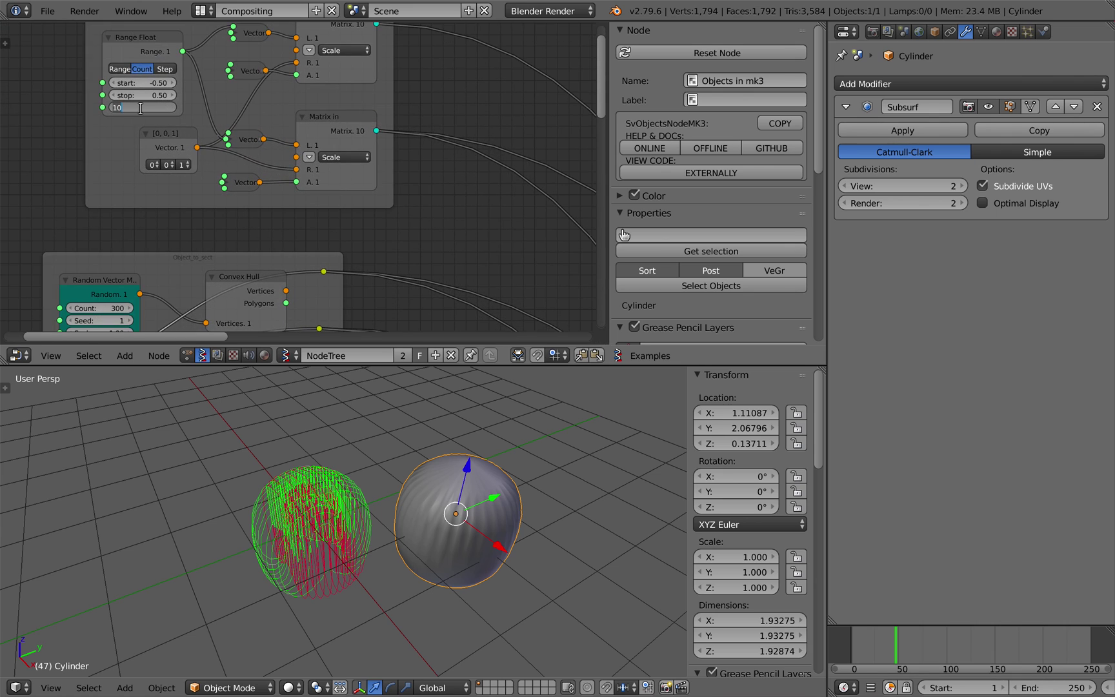
{"action": "key", "text": "Return"}
{"action": "left_click", "coordinate": [172, 108]}
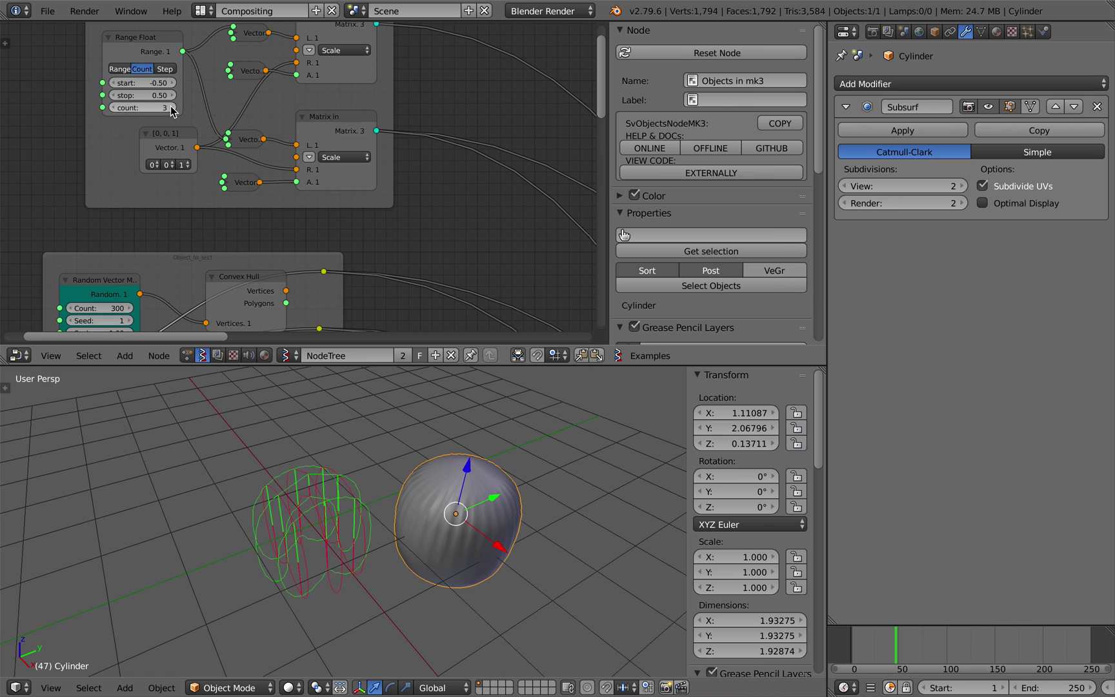
{"action": "left_click", "coordinate": [171, 107]}
{"action": "left_click", "coordinate": [171, 107]}
{"action": "left_click", "coordinate": [171, 107]}
{"action": "middle_click_drag", "start_coordinate": [463, 491], "coordinate": [491, 510]}
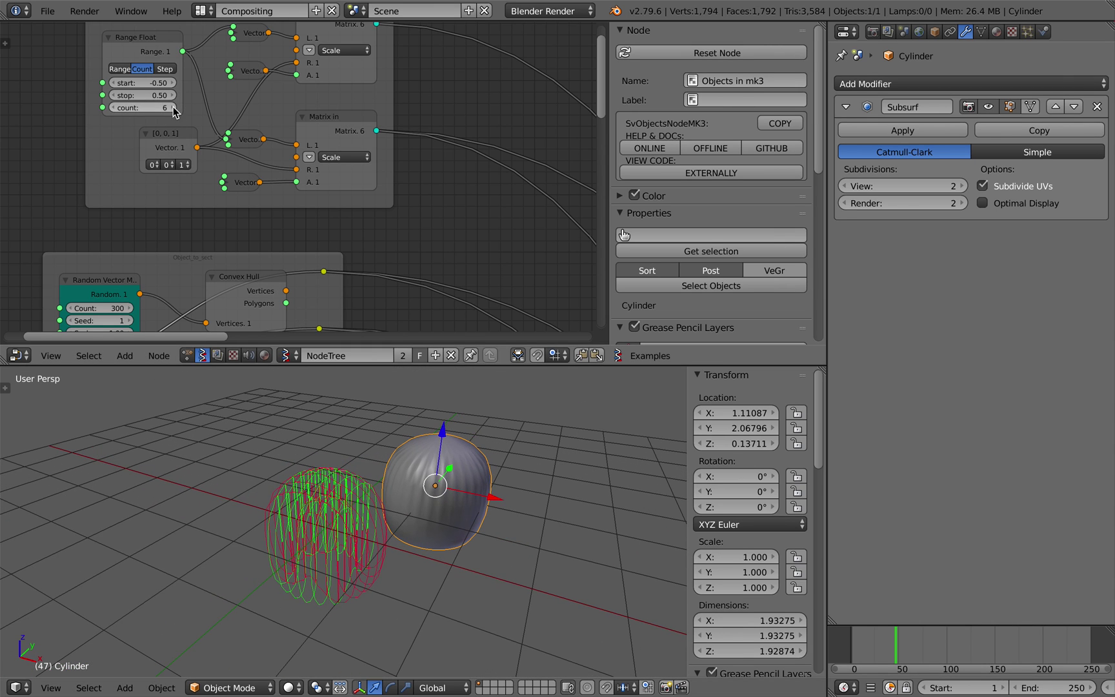
{"action": "middle_click_drag", "start_coordinate": [370, 510], "coordinate": [365, 478]}
{"action": "middle_click_drag", "start_coordinate": [323, 535], "coordinate": [342, 555]}
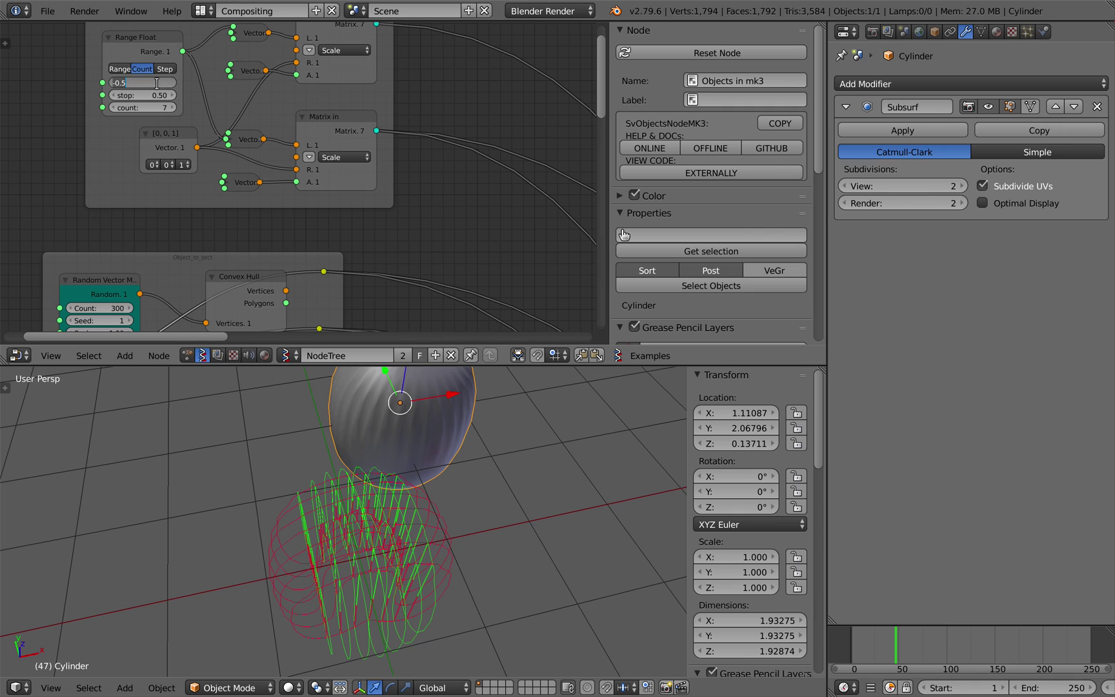
Step: Set the Range Float node's start to -1, its stop to 1 and its count to 10
{"action": "key", "text": "Tab"}
{"action": "type", "text": "1"}
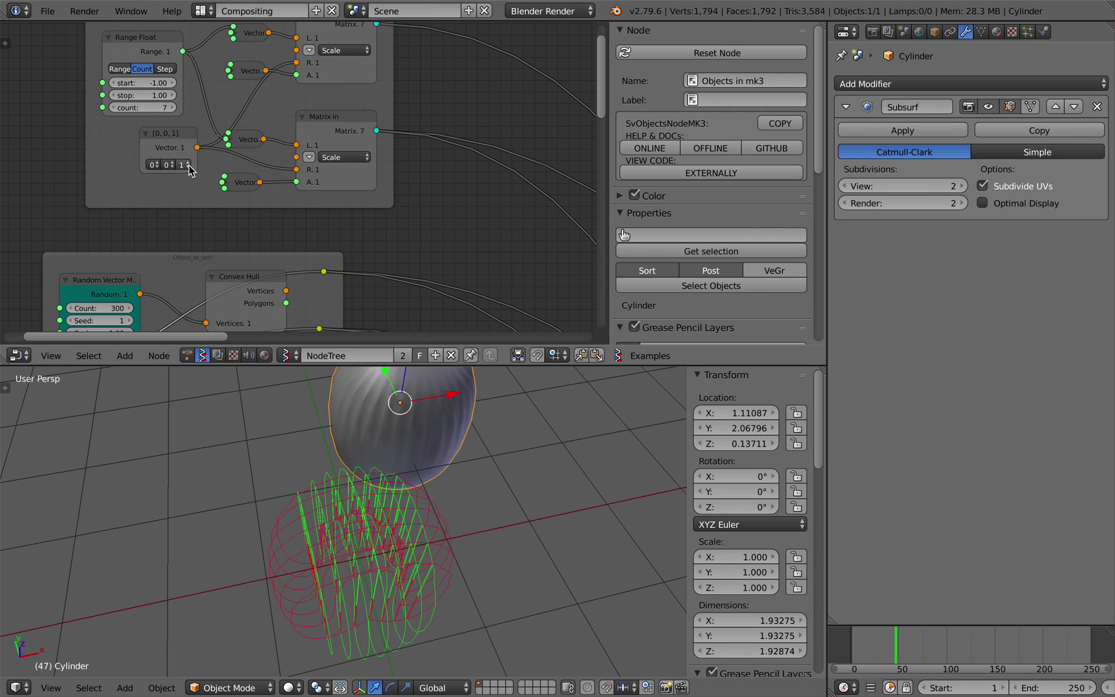
{"action": "left_click", "coordinate": [166, 107]}
{"action": "scroll", "coordinate": [386, 165], "scroll_direction": "down", "scroll_amount": 14}
{"action": "middle_click_drag", "start_coordinate": [418, 169], "coordinate": [343, 119]}
{"action": "scroll", "coordinate": [246, 91], "scroll_direction": "up", "scroll_amount": 5}
{"action": "middle_click_drag", "start_coordinate": [134, 77], "coordinate": [350, 148]}
{"action": "scroll", "coordinate": [341, 139], "scroll_direction": "up", "scroll_amount": 9}
Step: Set the Range Float node's start to -0.5 and its stop to 0.5
{"action": "left_click", "coordinate": [319, 58]}
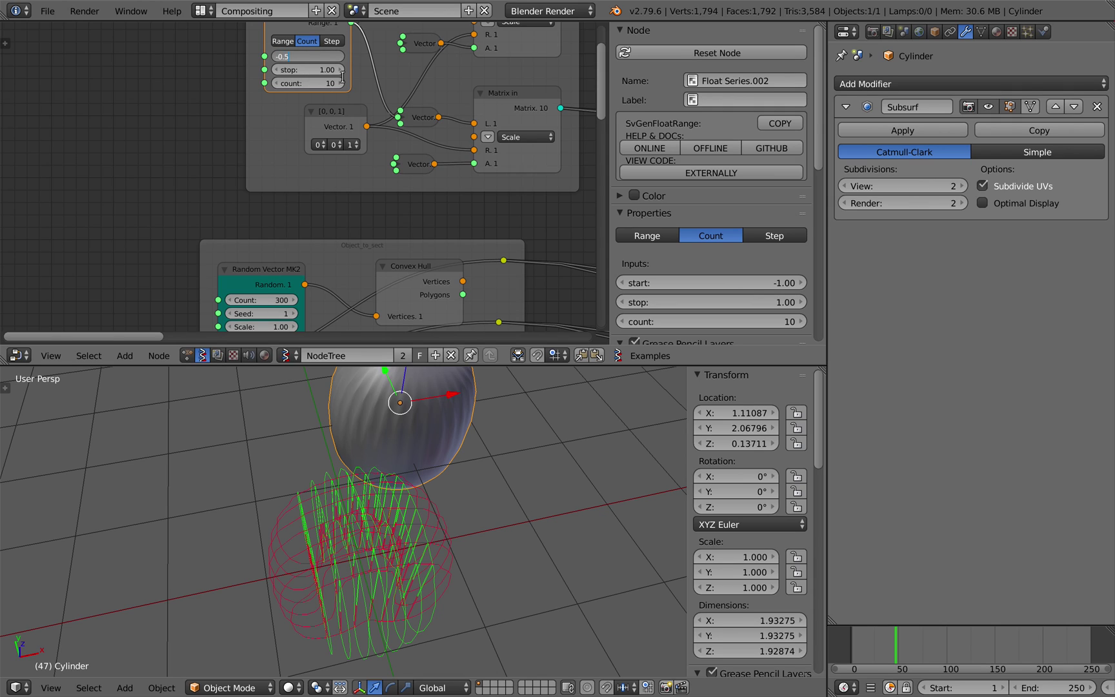
{"action": "key", "text": "Tab"}
{"action": "type", "text": "0."}
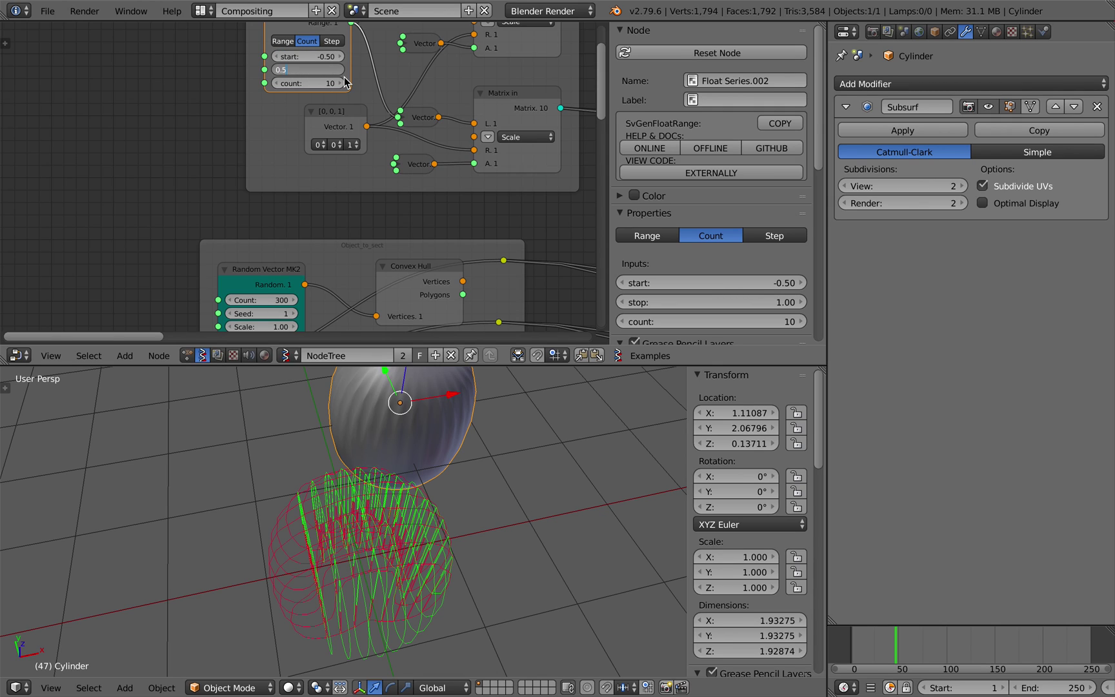
{"action": "key", "text": "Return"}
{"action": "middle_click_drag", "start_coordinate": [387, 549], "coordinate": [342, 549]}
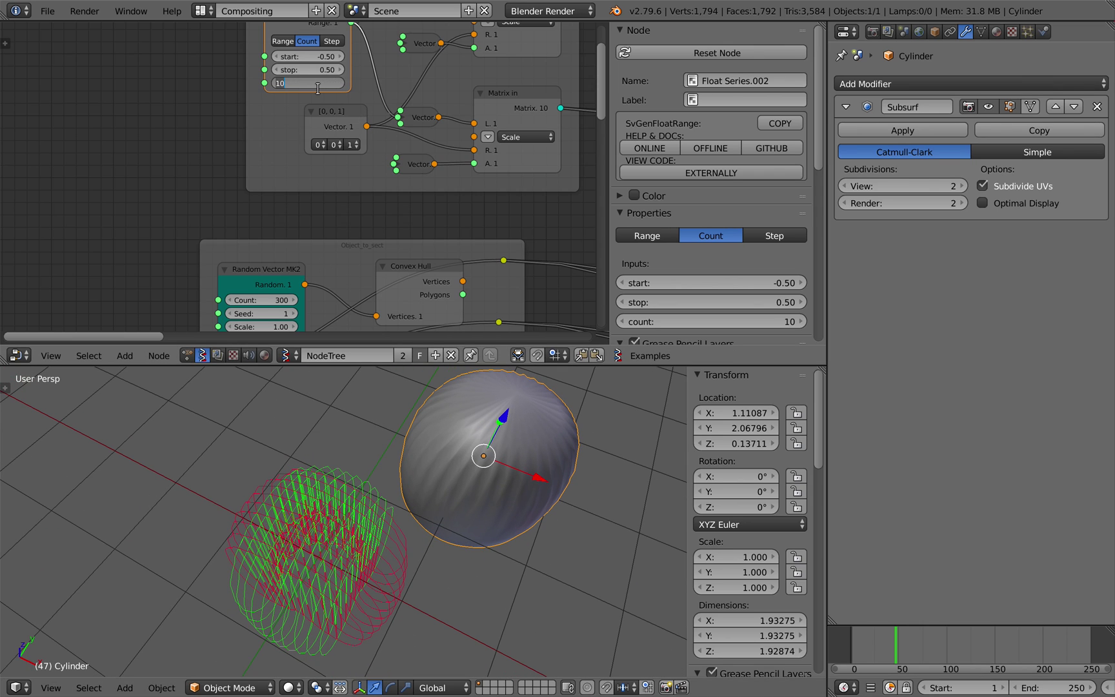
Step: Try a count of 20 in the Range Float node, set it back to 10 and deselect the cylinder
{"action": "key", "text": "Return"}
{"action": "middle_click_drag", "start_coordinate": [356, 540], "coordinate": [373, 387]}
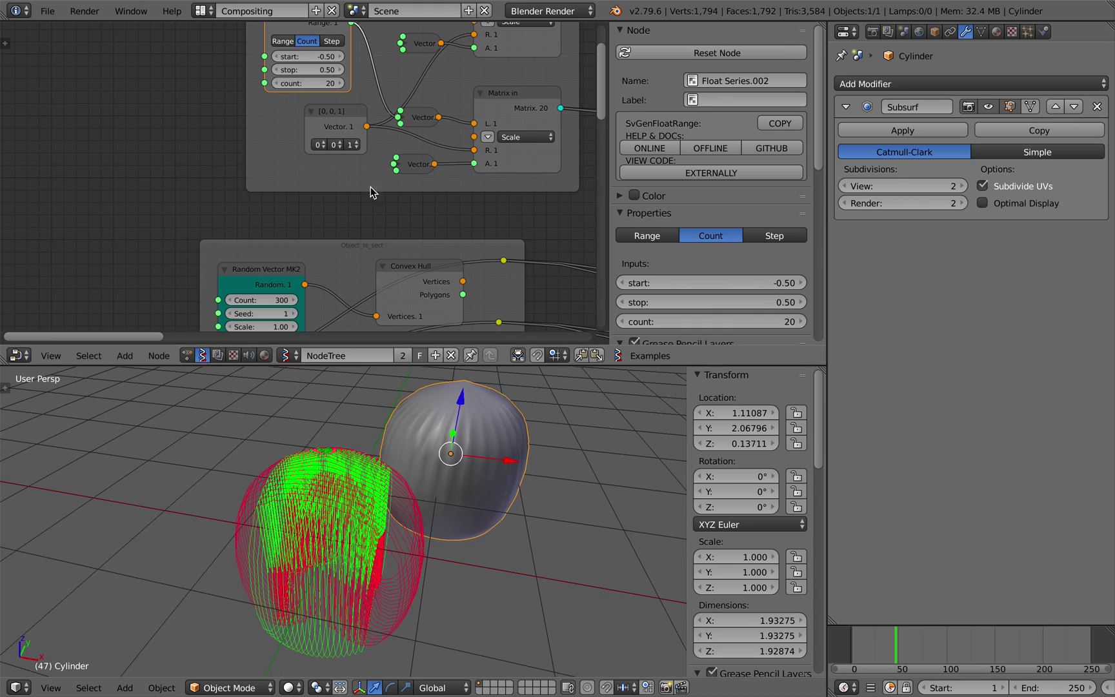
{"action": "key", "text": "Return"}
{"action": "middle_click_drag", "start_coordinate": [500, 462], "coordinate": [409, 499]}
{"action": "scroll", "coordinate": [408, 499], "scroll_direction": "down", "scroll_amount": 2}
{"action": "key", "text": "a"}
{"action": "key", "text": "a"}
{"action": "key", "text": "a"}
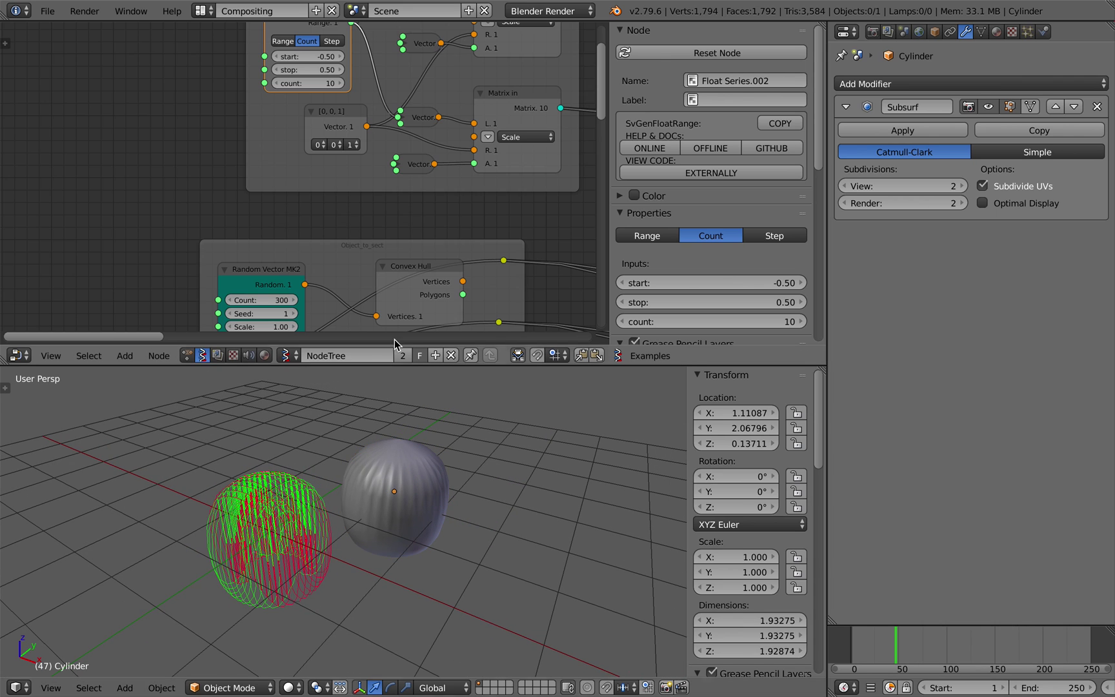
Step: Move the sections frame within the node layout
{"action": "scroll", "coordinate": [389, 177], "scroll_direction": "down", "scroll_amount": 5}
{"action": "scroll", "coordinate": [423, 196], "scroll_direction": "down", "scroll_amount": 4}
{"action": "middle_click_drag", "start_coordinate": [477, 221], "coordinate": [212, 107]}
{"action": "scroll", "coordinate": [212, 108], "scroll_direction": "down", "scroll_amount": 4}
{"action": "middle_click_drag", "start_coordinate": [309, 219], "coordinate": [206, 172]}
{"action": "middle_click_drag", "start_coordinate": [401, 283], "coordinate": [115, 250]}
{"action": "left_click_drag", "start_coordinate": [235, 204], "coordinate": [162, 126]}
{"action": "middle_click_drag", "start_coordinate": [209, 105], "coordinate": [310, 275]}
Step: Raise the thickness node's float value to 0.10 and lower it again
{"action": "scroll", "coordinate": [292, 262], "scroll_direction": "up", "scroll_amount": 7}
{"action": "middle_click_drag", "start_coordinate": [45, 214], "coordinate": [274, 185]}
{"action": "scroll", "coordinate": [182, 189], "scroll_direction": "up", "scroll_amount": 6}
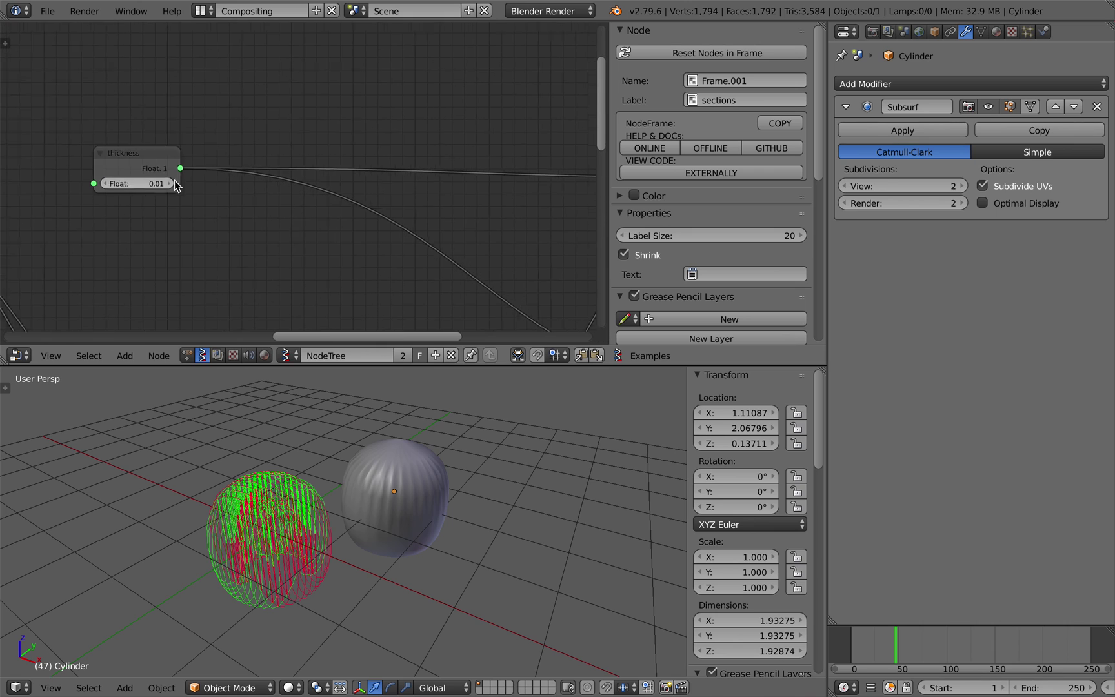
{"action": "scroll", "coordinate": [174, 180], "scroll_direction": "up", "scroll_amount": 1}
{"action": "left_click", "coordinate": [157, 184]}
{"action": "left_click", "coordinate": [158, 184]}
{"action": "left_click", "coordinate": [157, 184]}
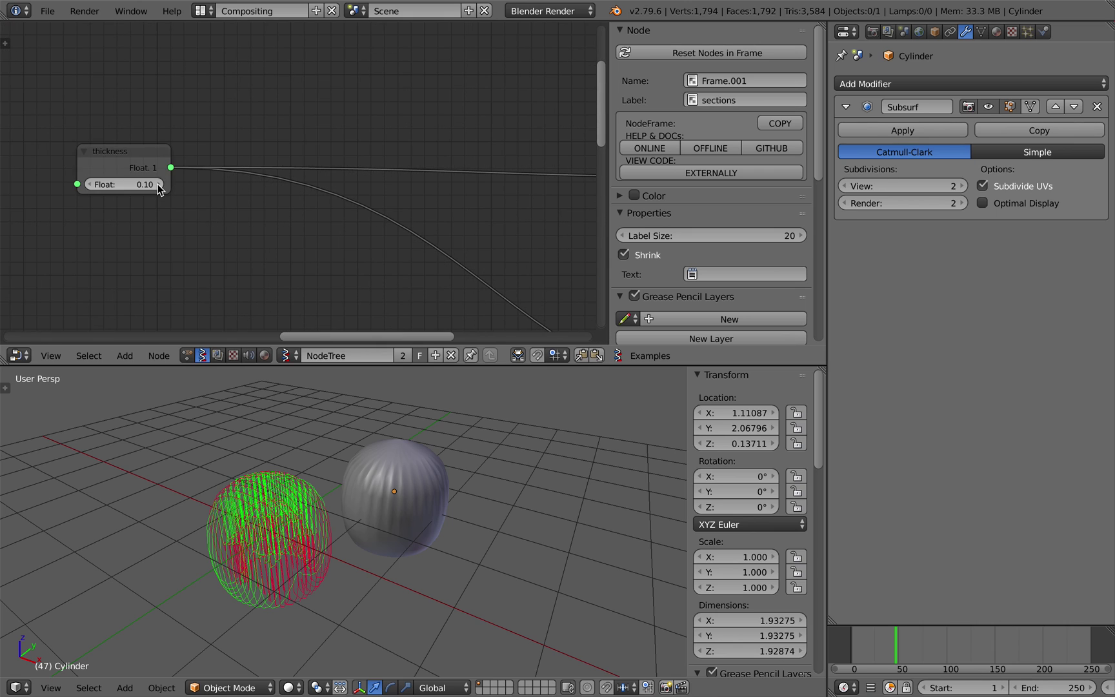
{"action": "left_click", "coordinate": [97, 184]}
{"action": "left_click", "coordinate": [96, 184]}
{"action": "scroll", "coordinate": [299, 215], "scroll_direction": "down", "scroll_amount": 4}
{"action": "middle_click_drag", "start_coordinate": [451, 271], "coordinate": [224, 189]}
Step: Browse the Sverchok example categories, including Architecture, ParametricModelling and Motion, without loading a layout
{"action": "left_click", "coordinate": [651, 354]}
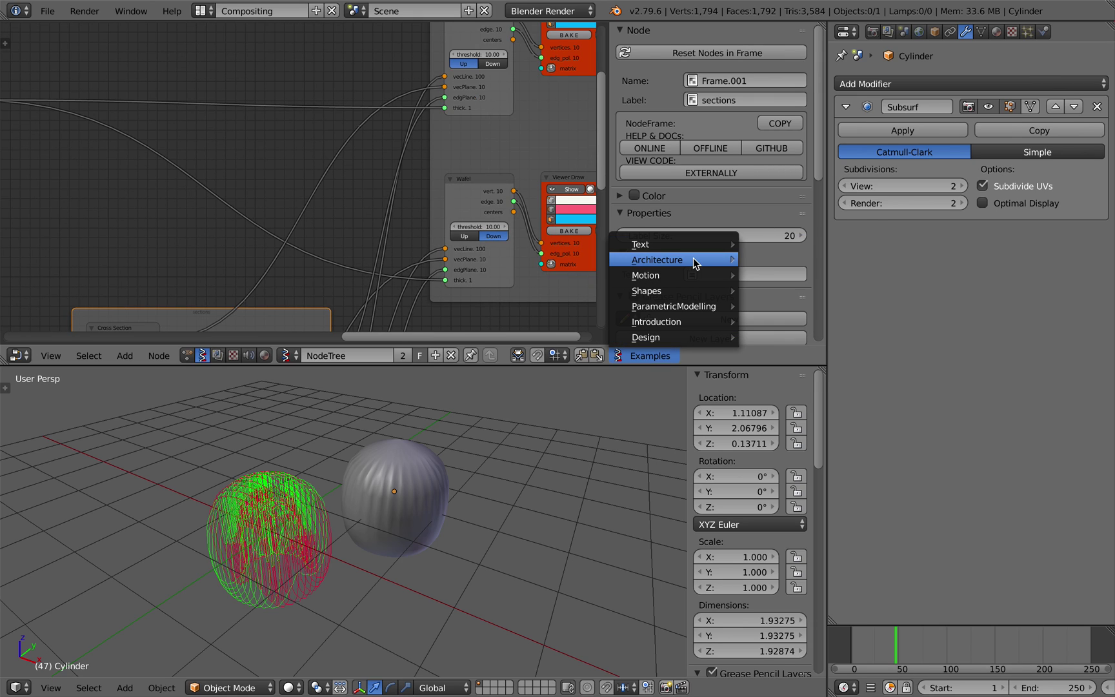
{"action": "mouse_move", "coordinate": [694, 261]}
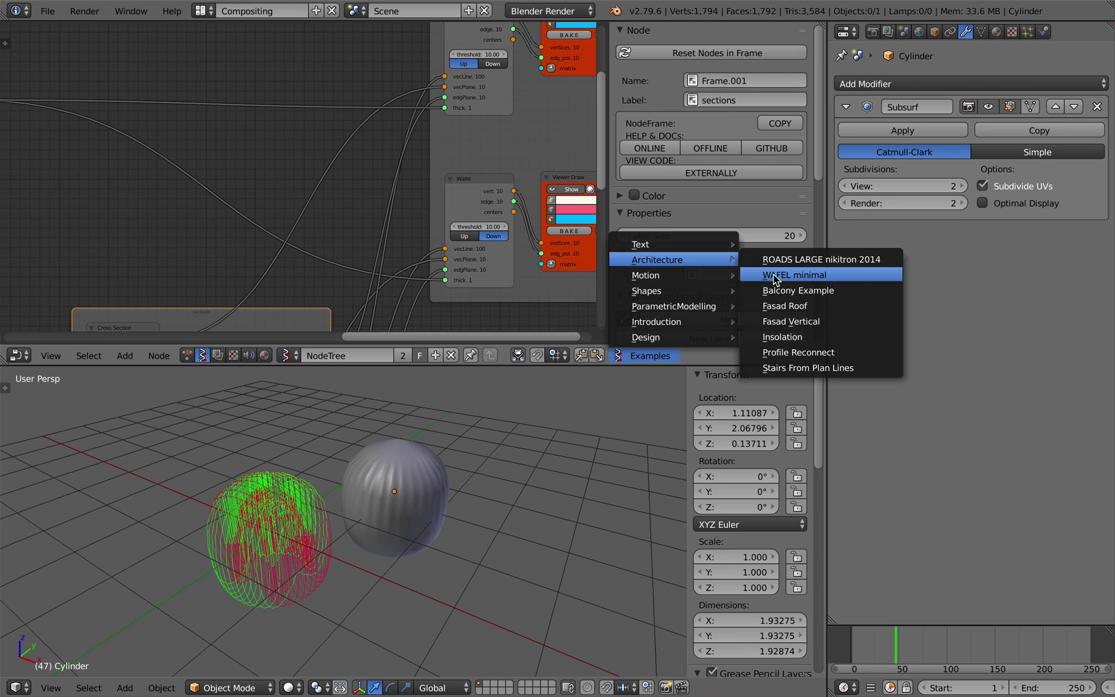
{"action": "mouse_move", "coordinate": [722, 280]}
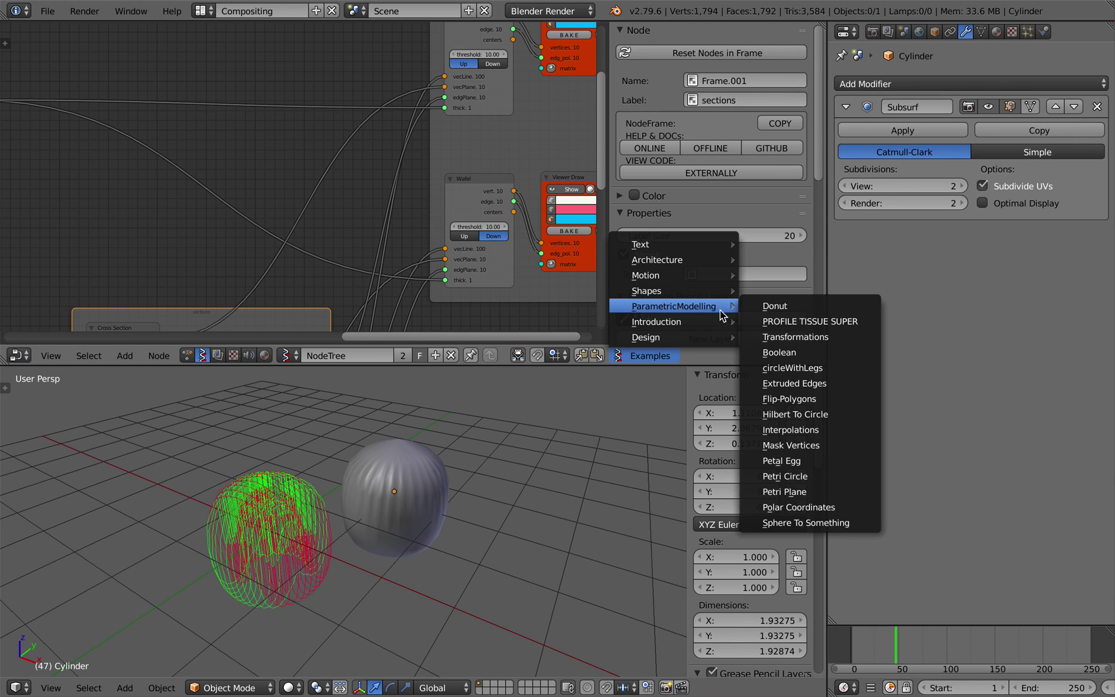
{"action": "mouse_move", "coordinate": [723, 322]}
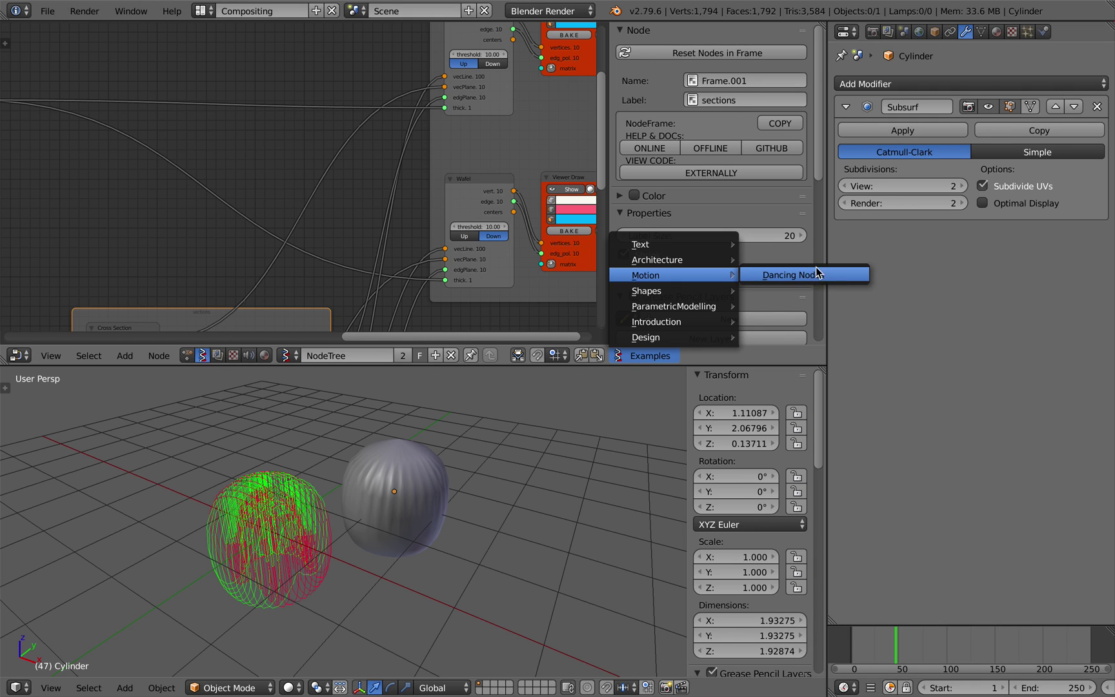
{"action": "left_click", "coordinate": [749, 279]}
{"action": "middle_click_drag", "start_coordinate": [558, 455], "coordinate": [471, 512]}
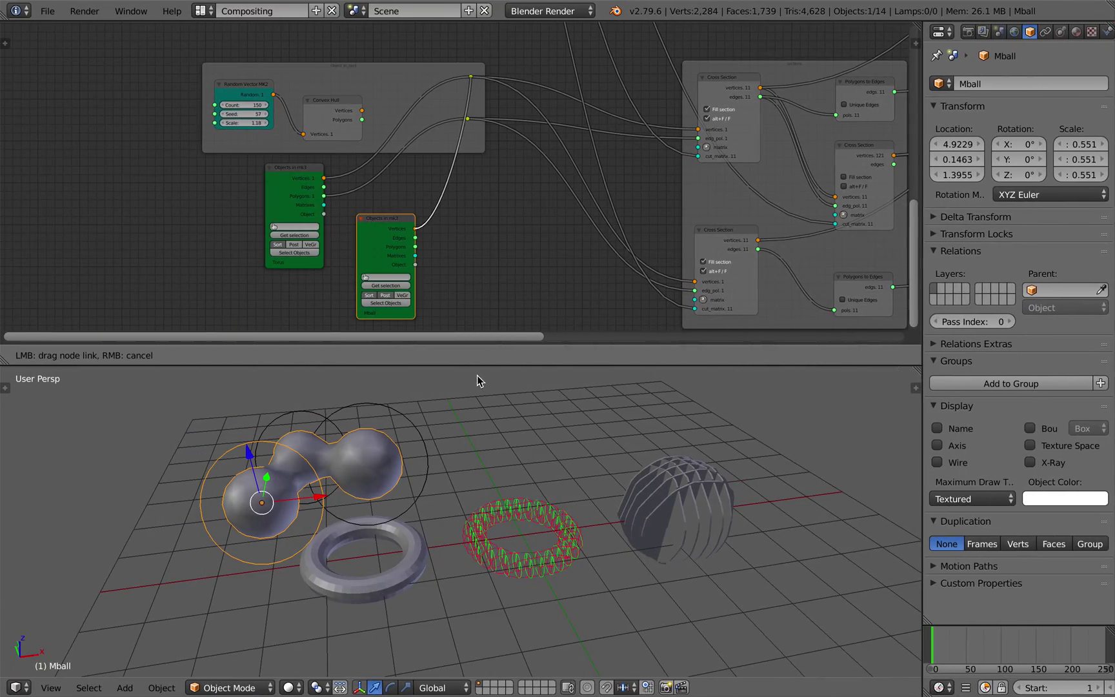
Step: Switch to the Safari browser and examine the image results for waffle structure 3D print, including the waffle sofa
{"action": "key", "text": "ctrl+Right"}
{"action": "scroll", "coordinate": [549, 297], "scroll_direction": "up", "scroll_amount": 4}
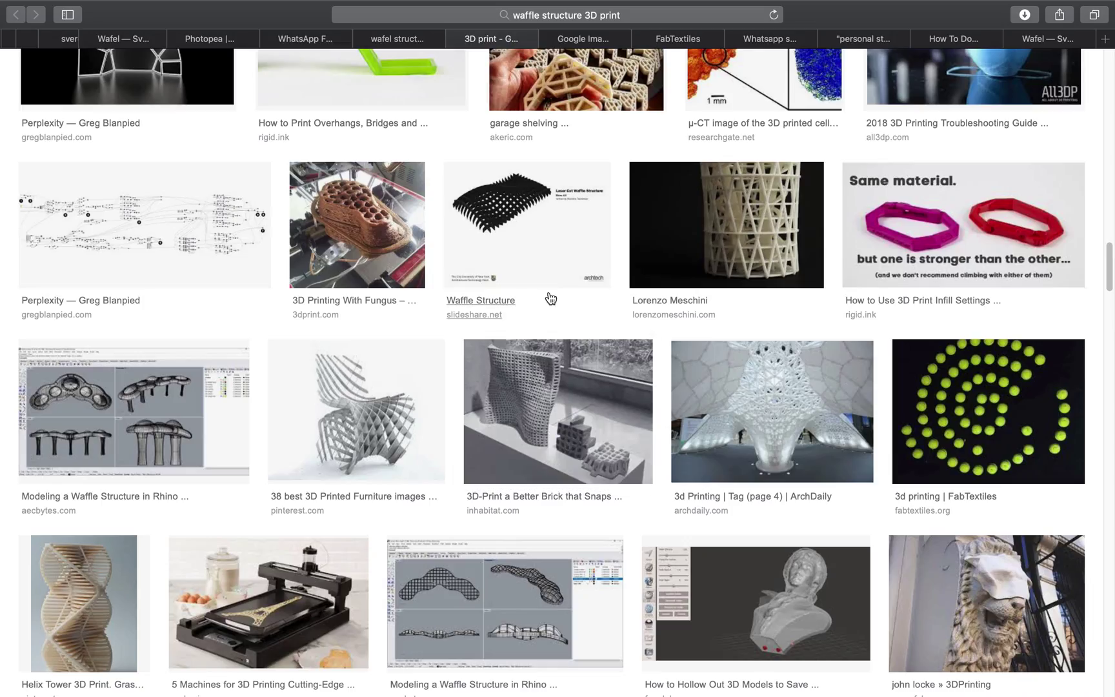
{"action": "scroll", "coordinate": [551, 298], "scroll_direction": "up", "scroll_amount": 5}
{"action": "scroll", "coordinate": [600, 303], "scroll_direction": "up", "scroll_amount": 15}
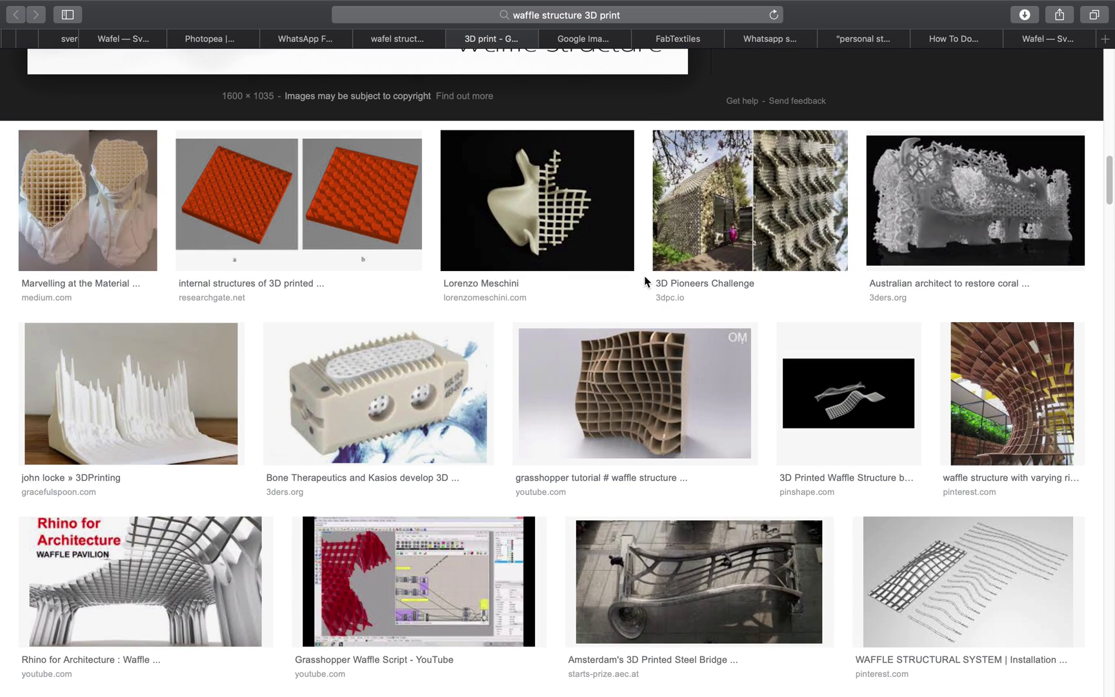
{"action": "scroll", "coordinate": [647, 265], "scroll_direction": "up", "scroll_amount": 2}
{"action": "scroll", "coordinate": [654, 274], "scroll_direction": "up", "scroll_amount": 8}
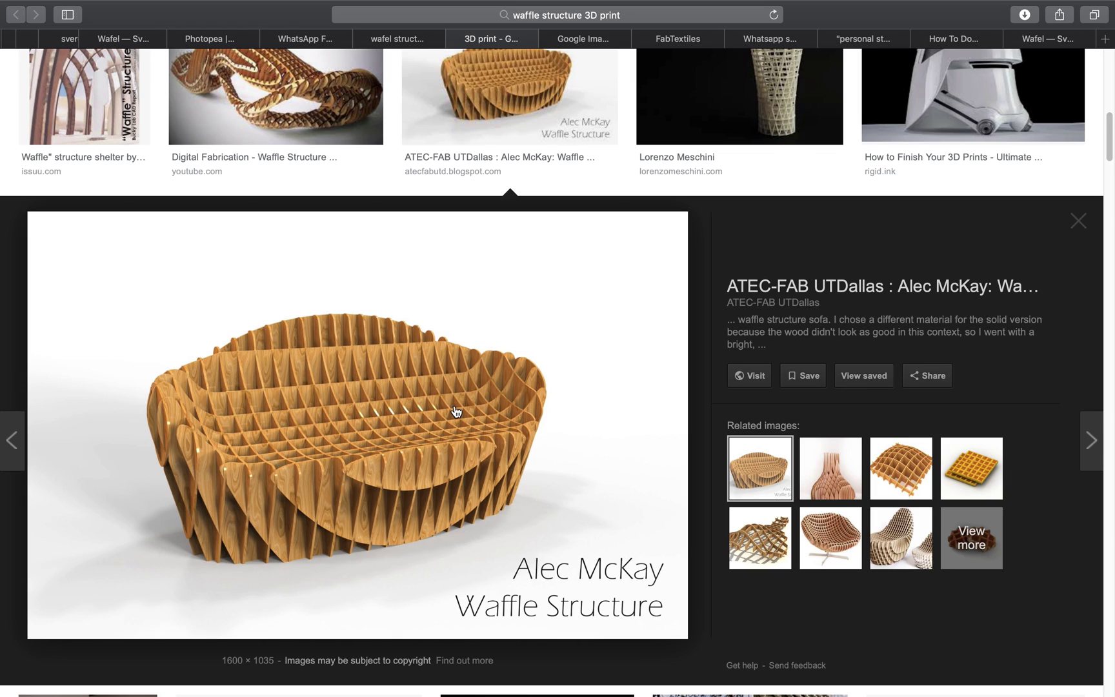
{"action": "scroll", "coordinate": [518, 385], "scroll_direction": "up", "scroll_amount": 1}
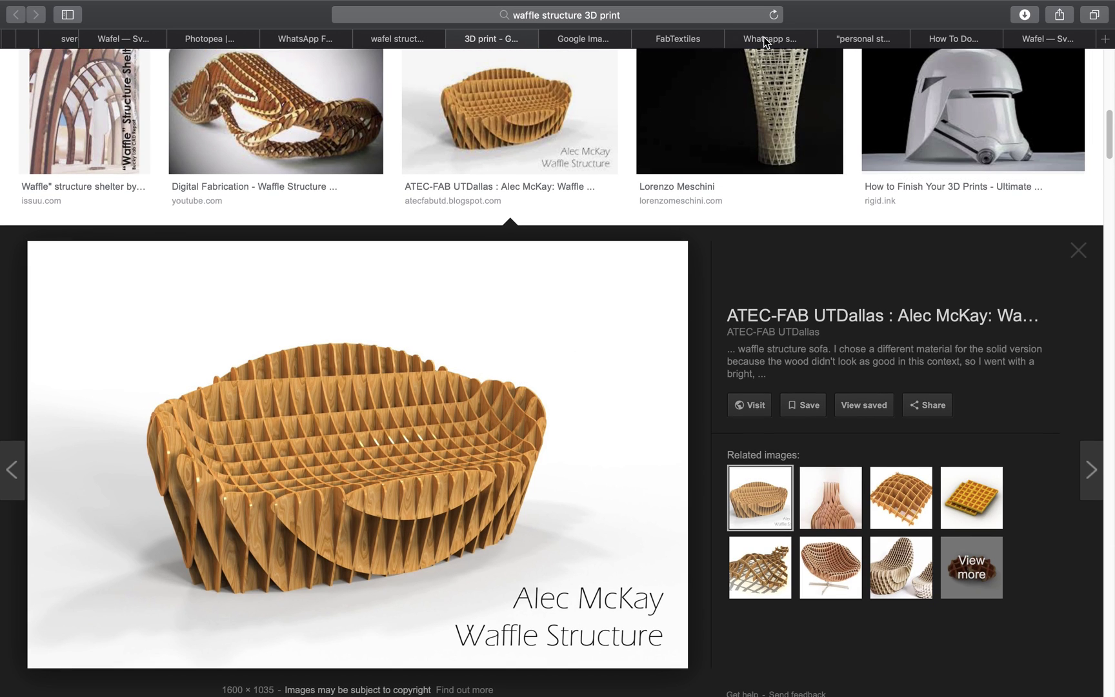
Step: View the waffle mannequin image in its open browser page and search the web for "rattan structure"
{"action": "left_click", "coordinate": [579, 40]}
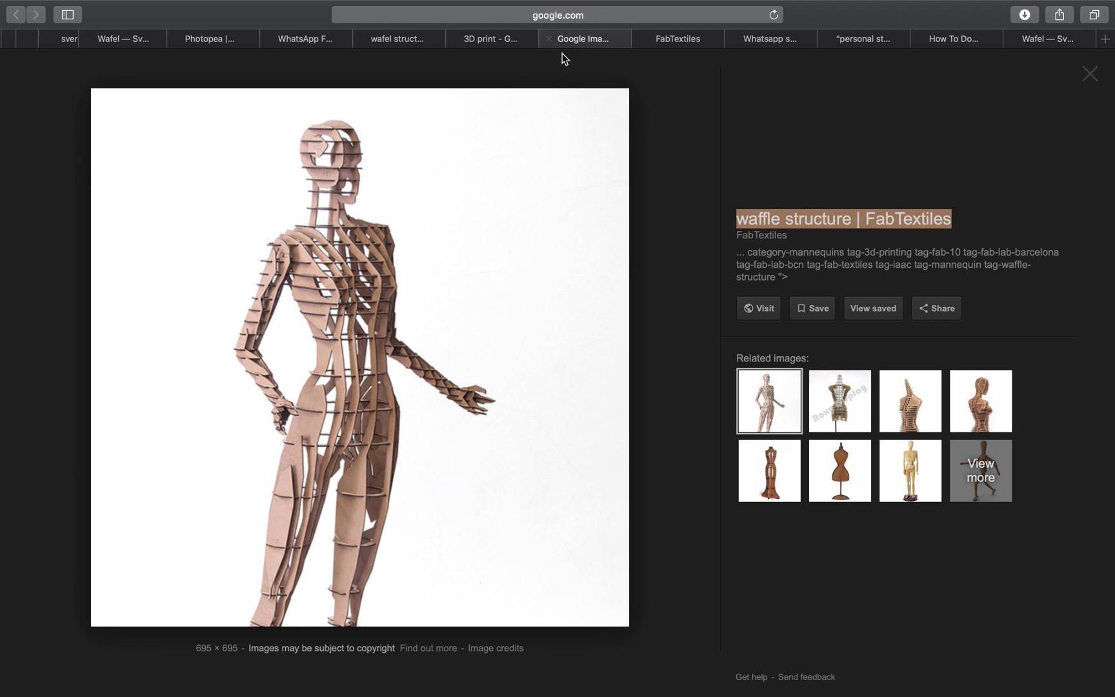
{"action": "left_click", "coordinate": [548, 20]}
{"action": "type", "text": "rattan structure"}
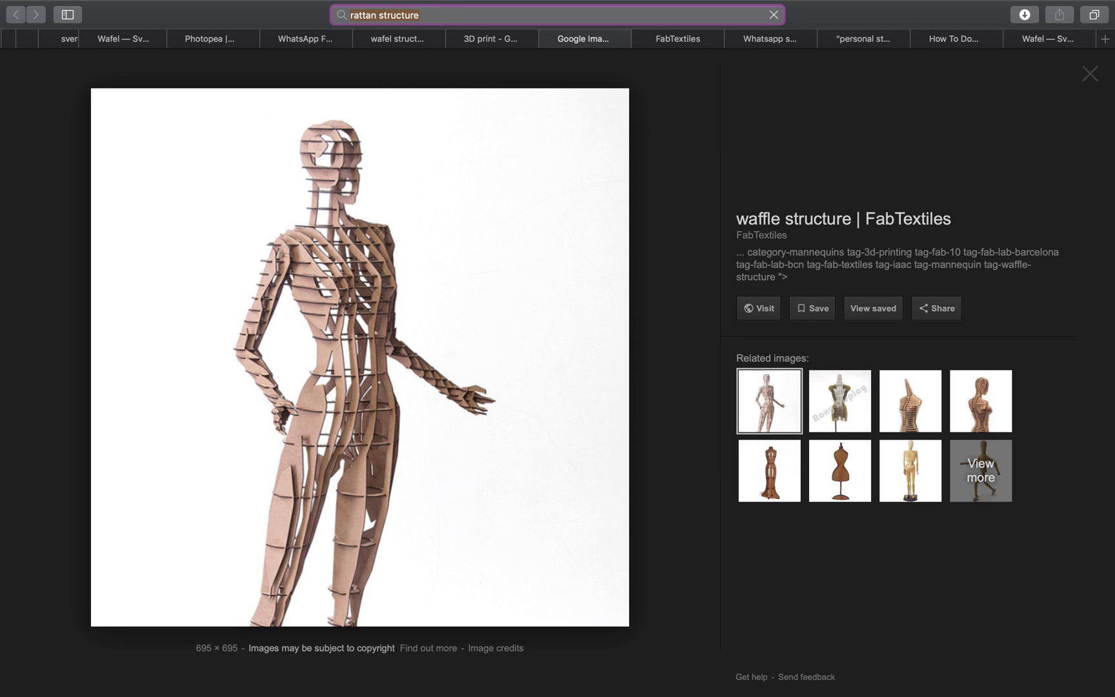
{"action": "key", "text": "Return"}
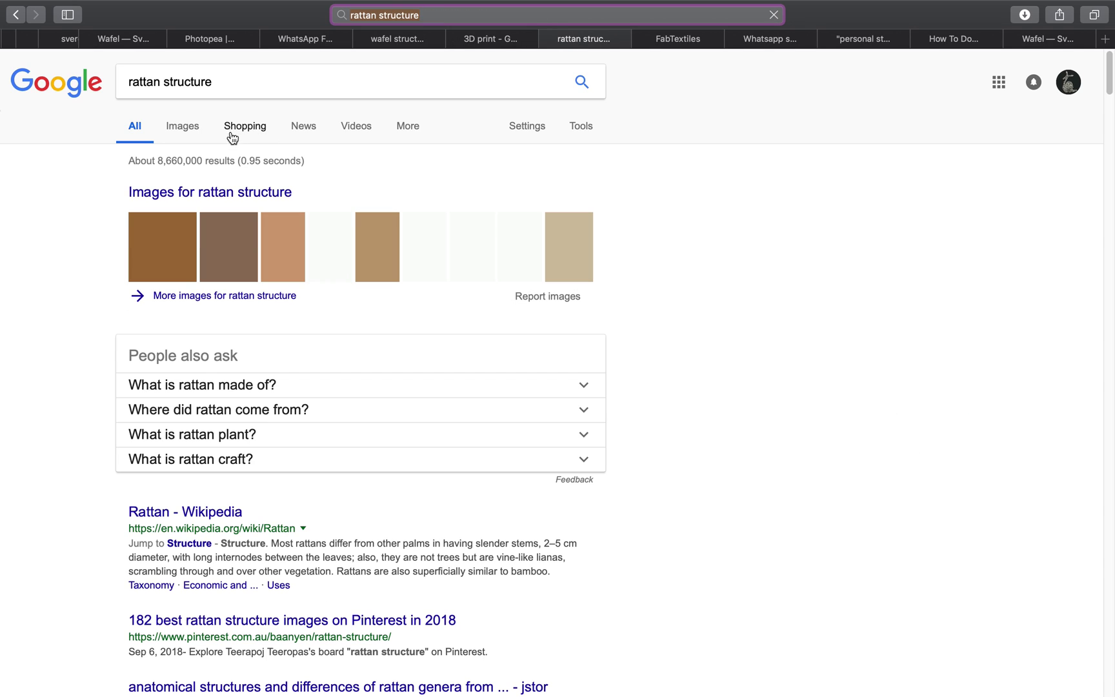
Step: Browse the image results for rattan structure, enlarging the willow basket texture, the woven cone sculptures and the Rattan Braid Woven photo
{"action": "left_click", "coordinate": [183, 129]}
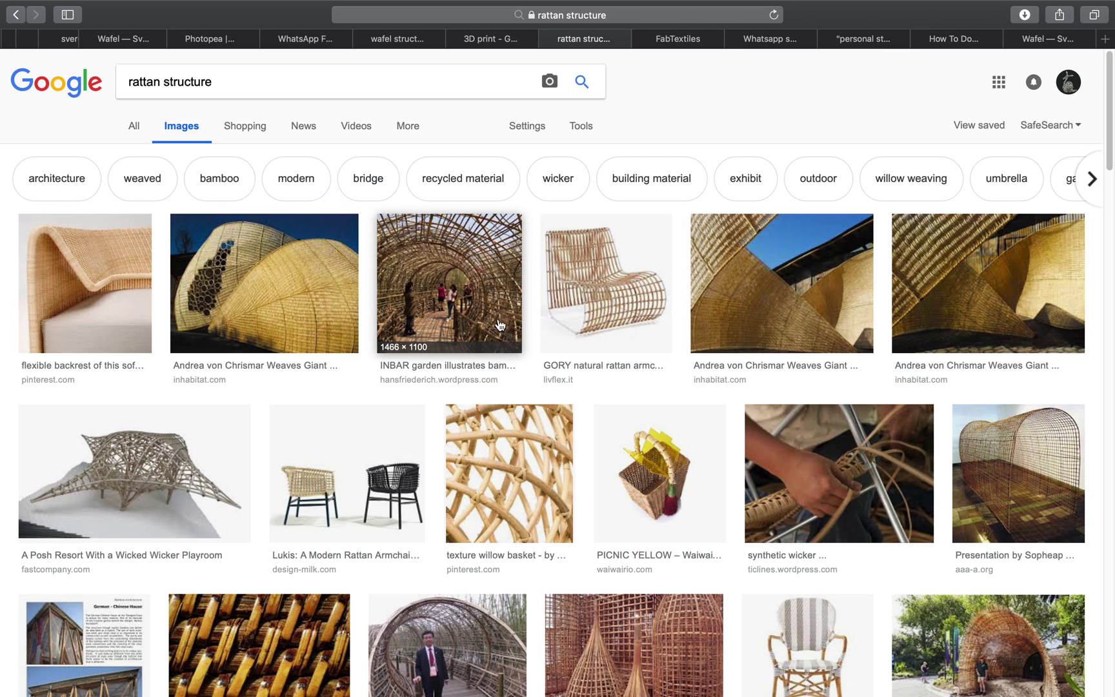
{"action": "left_click", "coordinate": [560, 416]}
{"action": "scroll", "coordinate": [528, 415], "scroll_direction": "down", "scroll_amount": 5}
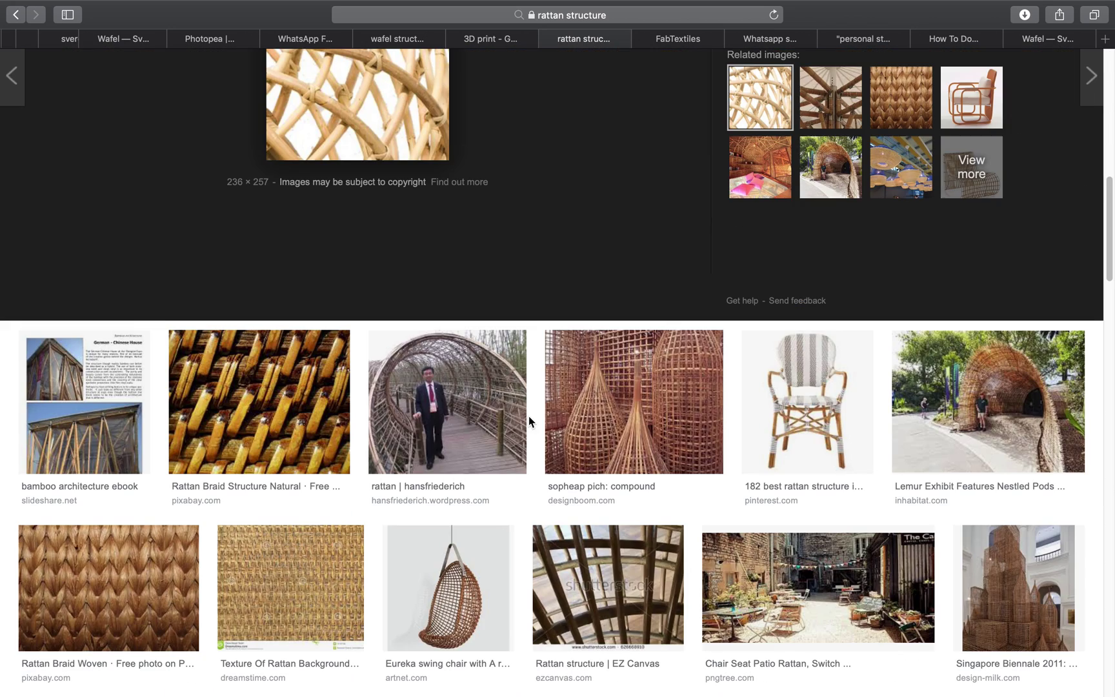
{"action": "left_click", "coordinate": [584, 413]}
{"action": "scroll", "coordinate": [463, 349], "scroll_direction": "down", "scroll_amount": 5}
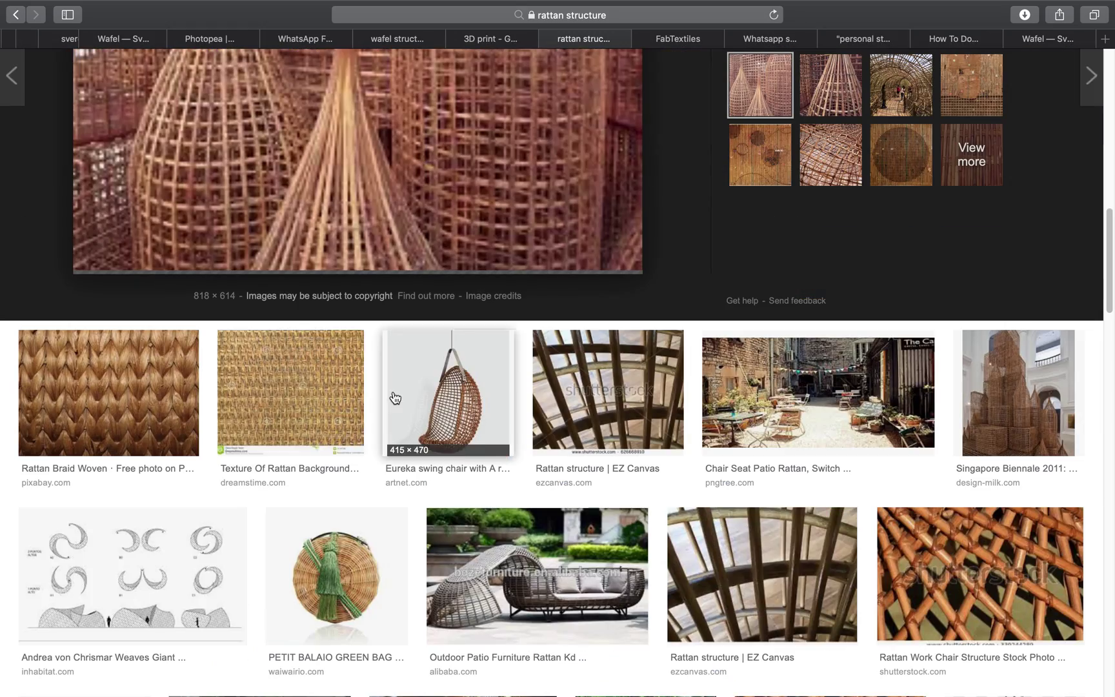
{"action": "left_click", "coordinate": [169, 377]}
{"action": "scroll", "coordinate": [546, 422], "scroll_direction": "down", "scroll_amount": 10}
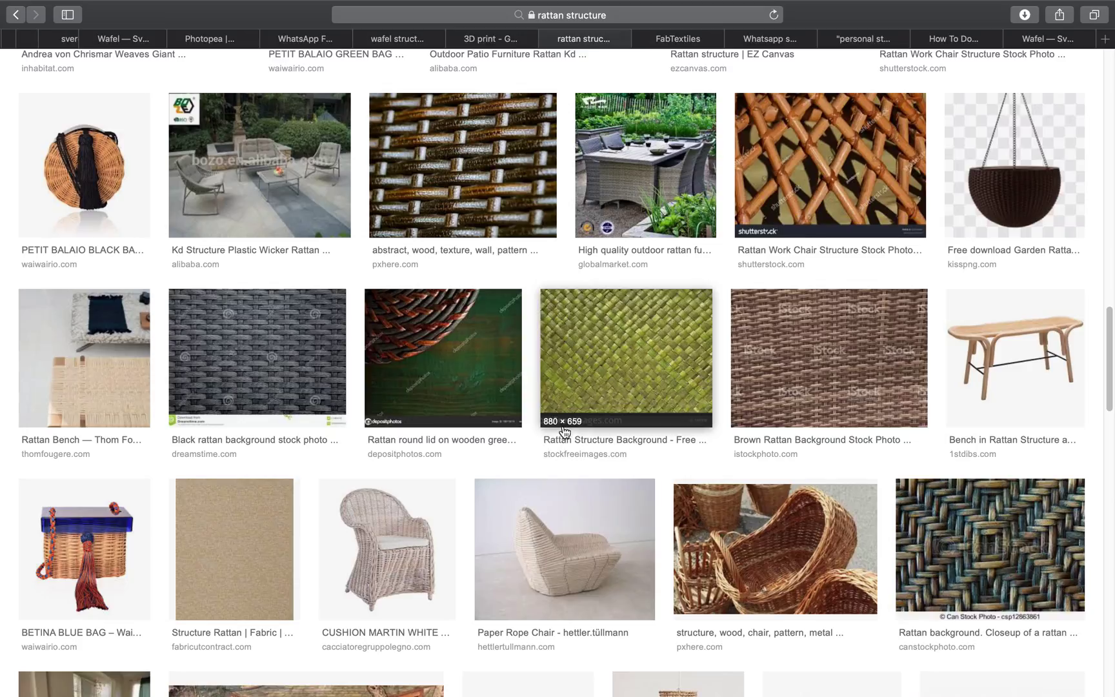
{"action": "scroll", "coordinate": [614, 373], "scroll_direction": "up", "scroll_amount": 10}
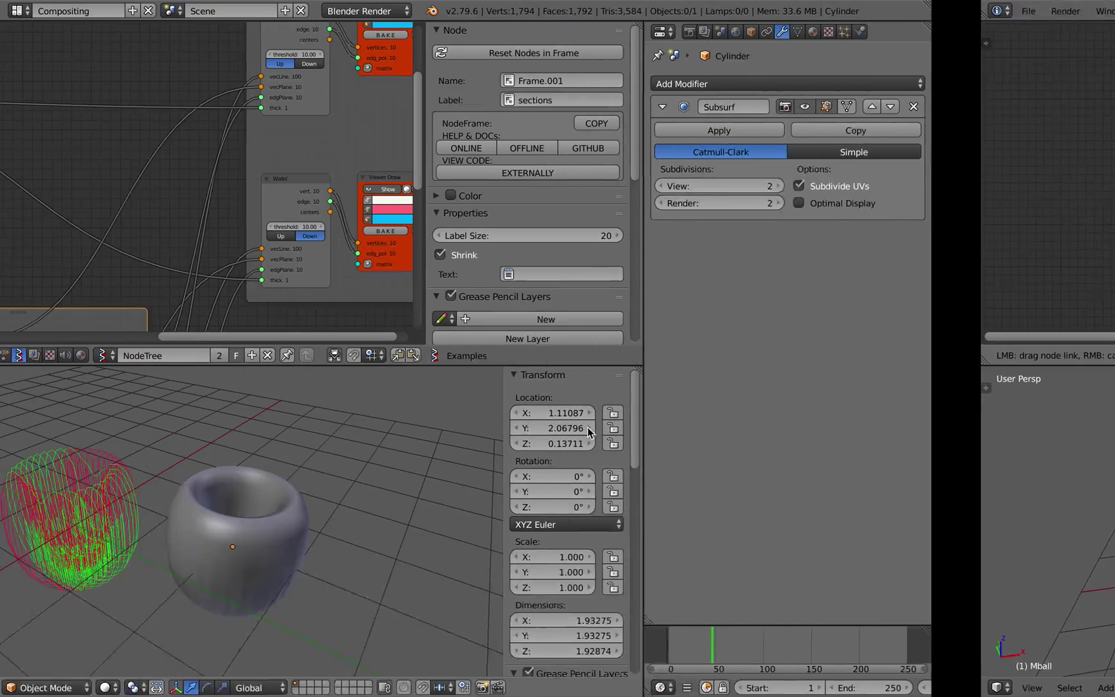
Step: Switch to Blender and add a Wireframe modifier to the cylinder after its Subsurf modifier
{"action": "mouse_move", "coordinate": [458, 471]}
{"action": "middle_mouse_down"}
{"action": "mouse_move", "coordinate": [449, 459]}
{"action": "mouse_move", "coordinate": [444, 483]}
{"action": "middle_mouse_up"}
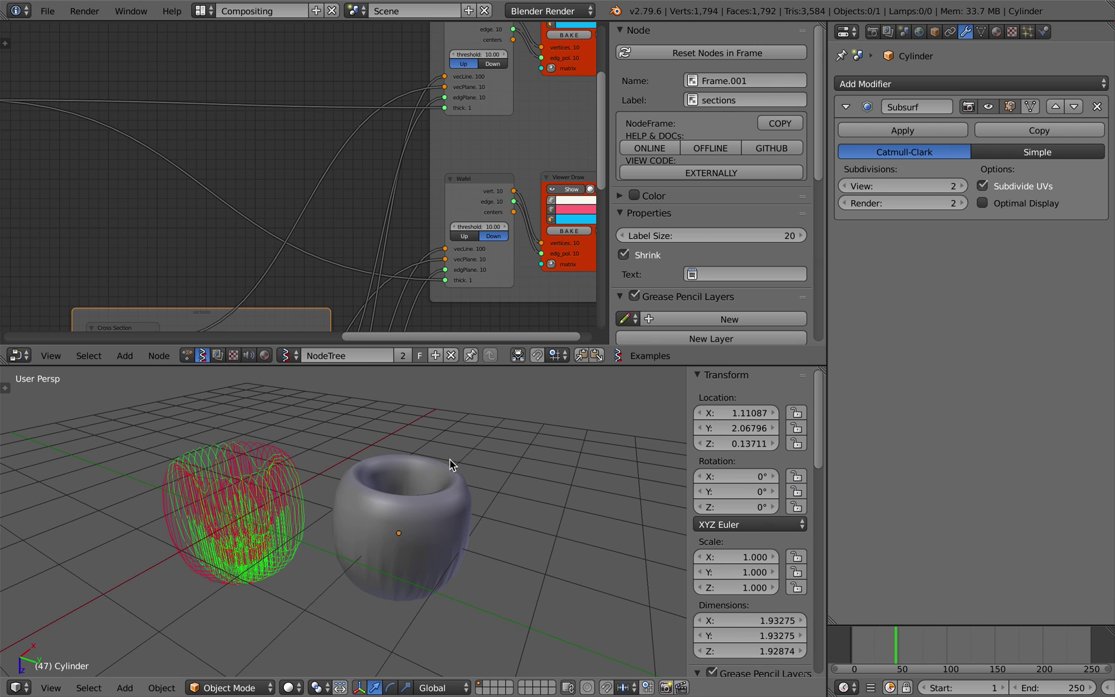
{"action": "scroll", "coordinate": [439, 461], "scroll_direction": "up", "scroll_amount": 3}
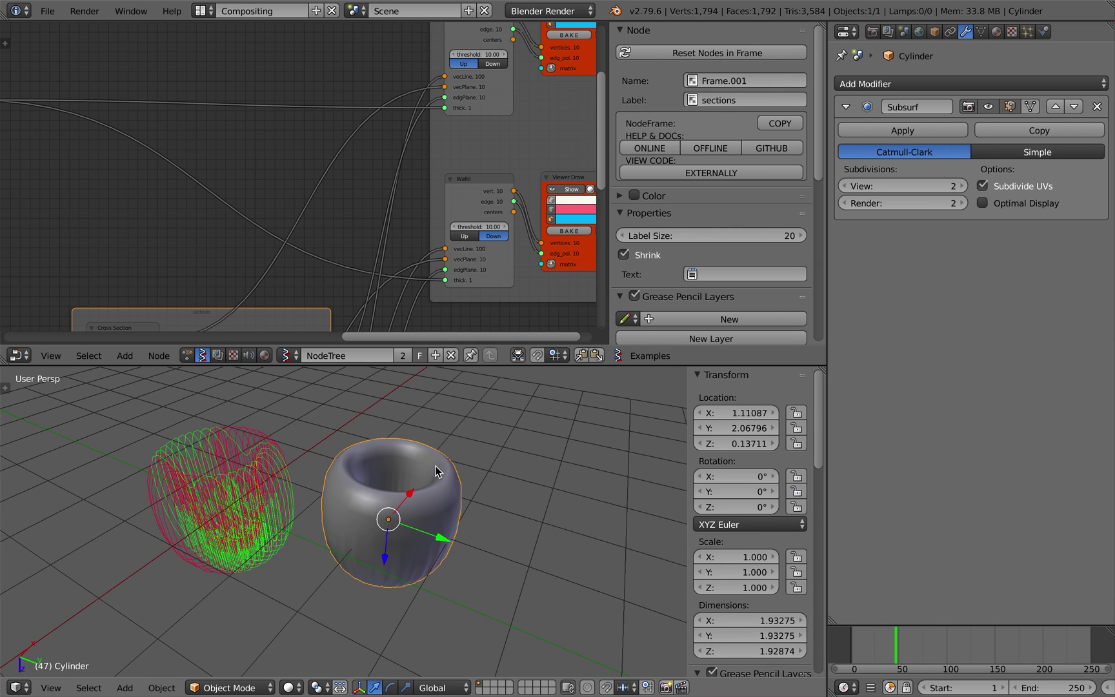
{"action": "left_click", "coordinate": [976, 83]}
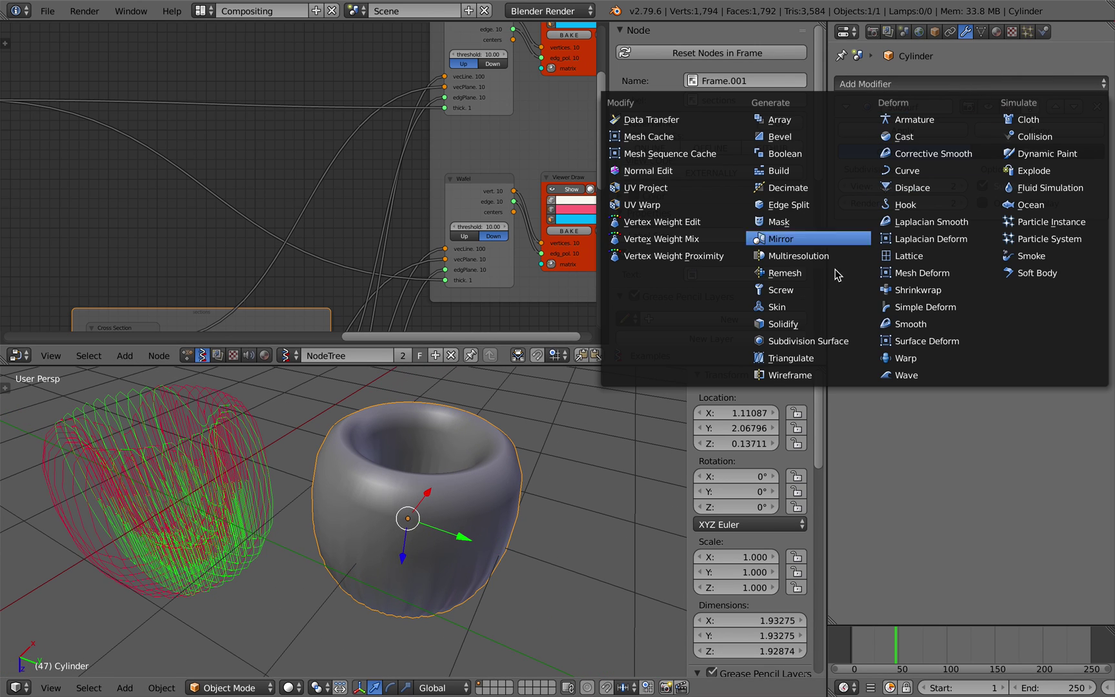
{"action": "left_click", "coordinate": [776, 374]}
{"action": "middle_click_drag", "start_coordinate": [516, 480], "coordinate": [424, 531]}
{"action": "scroll", "coordinate": [433, 504], "scroll_direction": "up", "scroll_amount": 4}
{"action": "key", "text": "a"}
{"action": "key", "text": "a"}
{"action": "scroll", "coordinate": [332, 499], "scroll_direction": "down", "scroll_amount": 4}
{"action": "middle_click_drag", "start_coordinate": [332, 500], "coordinate": [275, 485]}
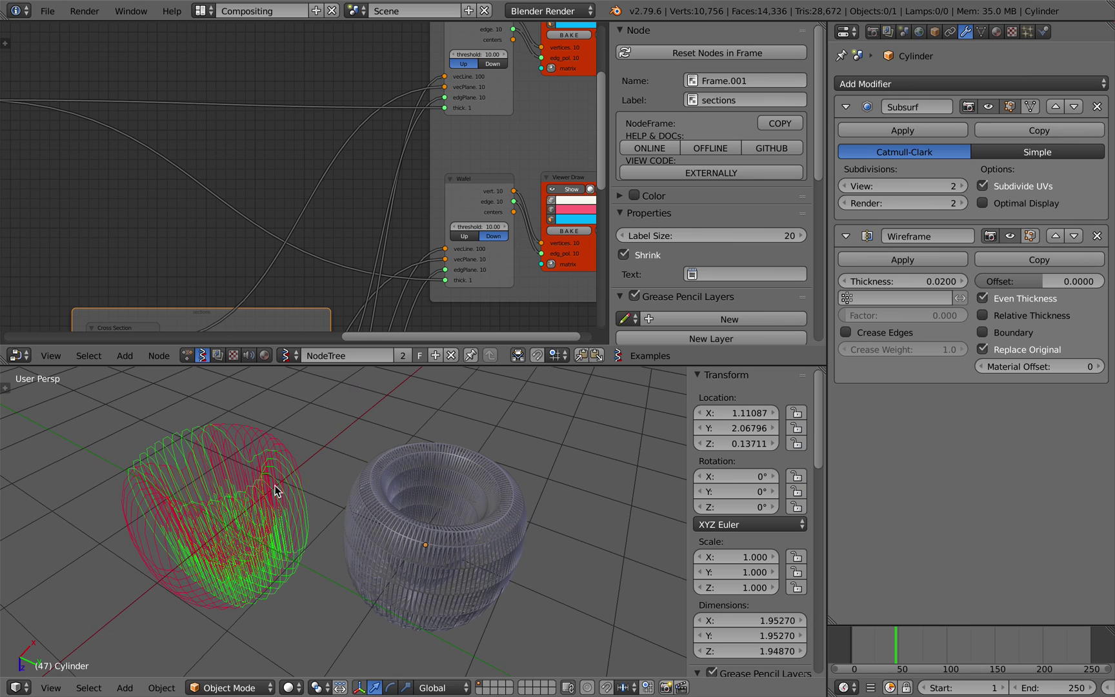
{"action": "scroll", "coordinate": [276, 485], "scroll_direction": "up", "scroll_amount": 4}
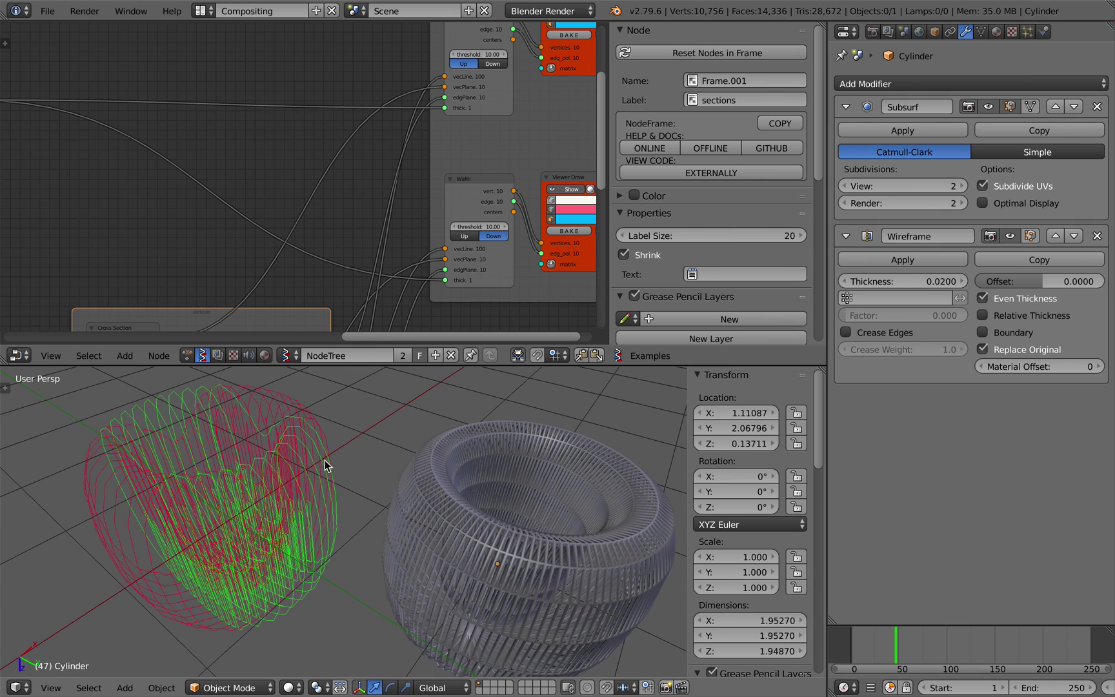
{"action": "middle_click_drag", "start_coordinate": [326, 465], "coordinate": [452, 471]}
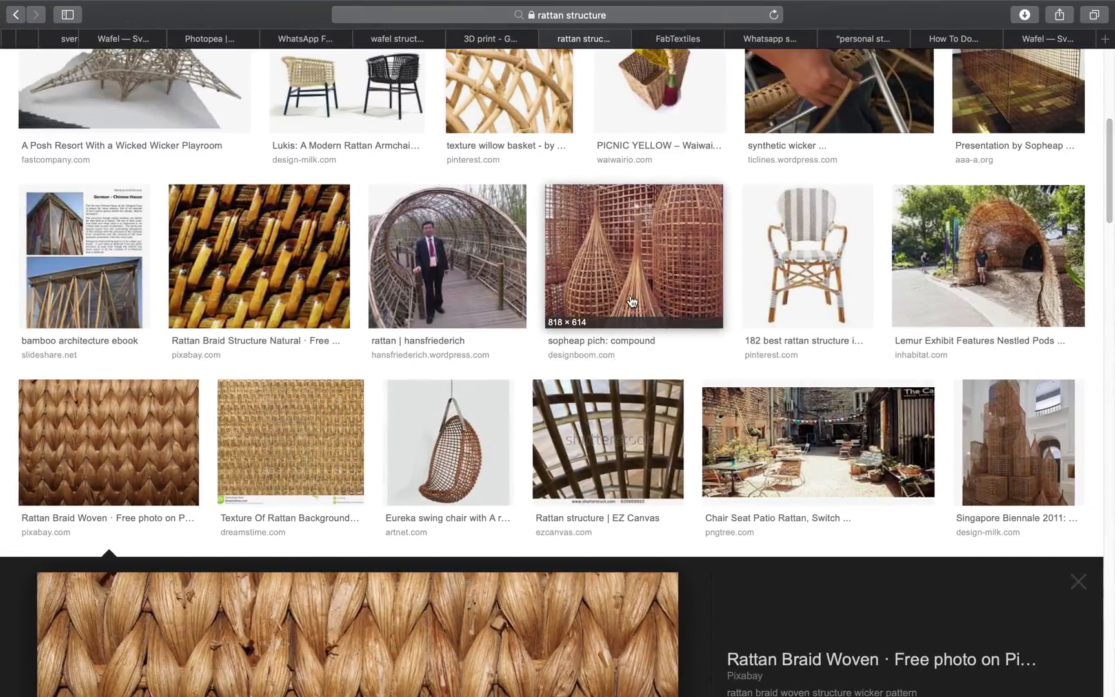
Step: Switch to the Safari browser and browse the image results for waffle structure 3D print around the waffle sofa
{"action": "scroll", "coordinate": [762, 79], "scroll_direction": "up", "scroll_amount": 6}
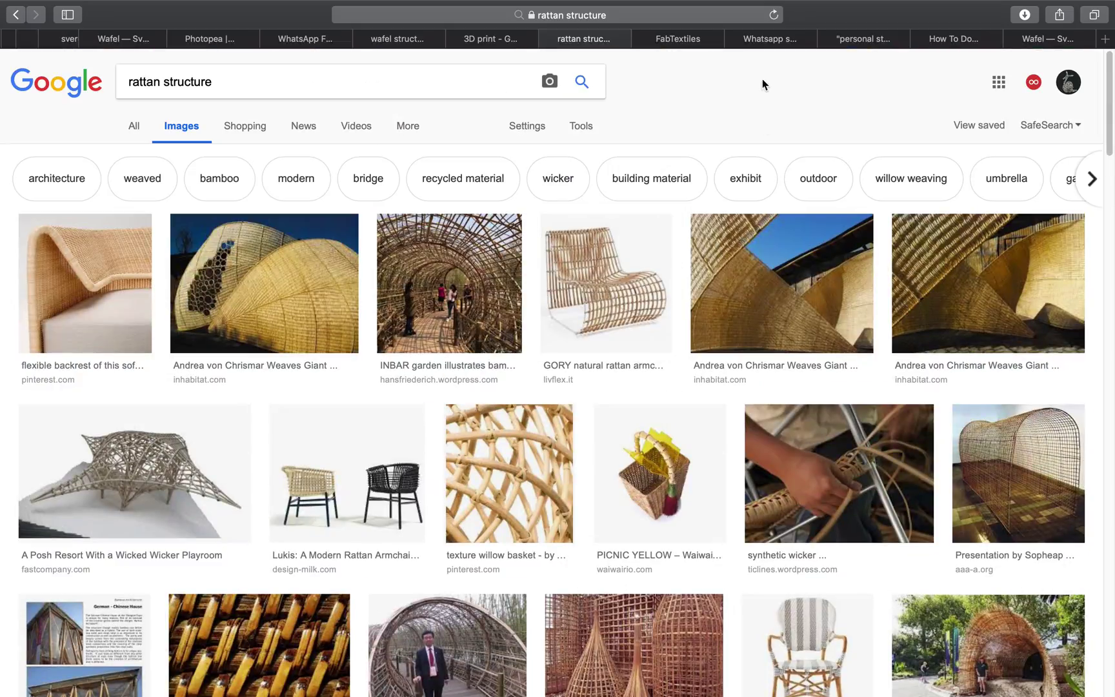
{"action": "left_click", "coordinate": [503, 38]}
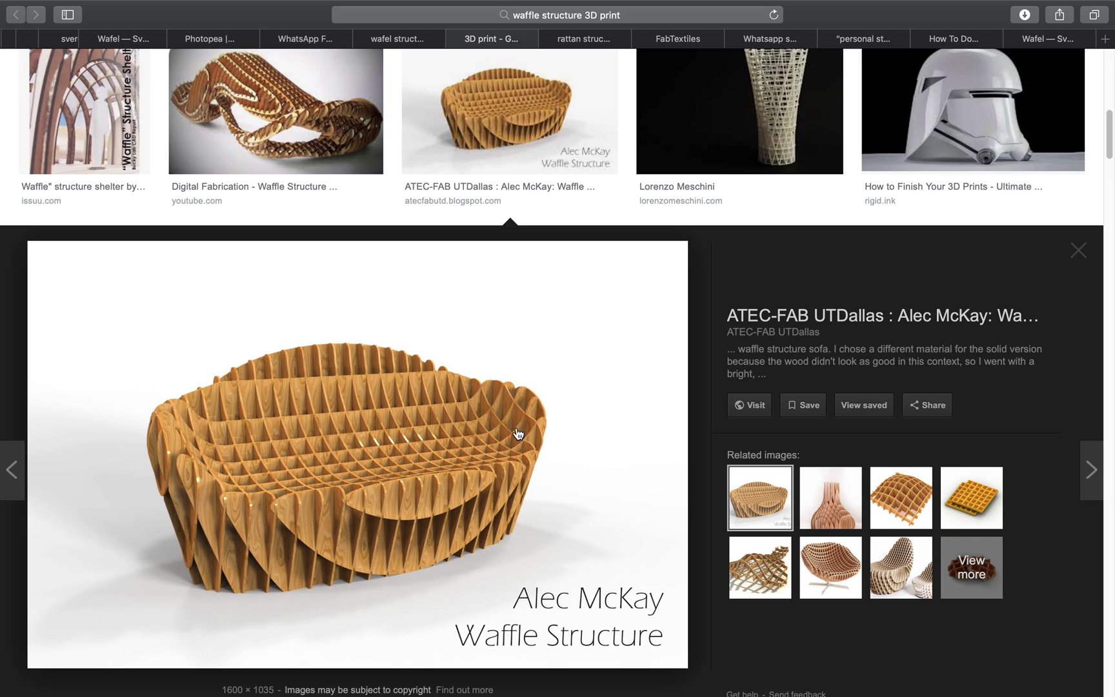
{"action": "scroll", "coordinate": [518, 433], "scroll_direction": "down", "scroll_amount": 3}
{"action": "scroll", "coordinate": [491, 394], "scroll_direction": "up", "scroll_amount": 3}
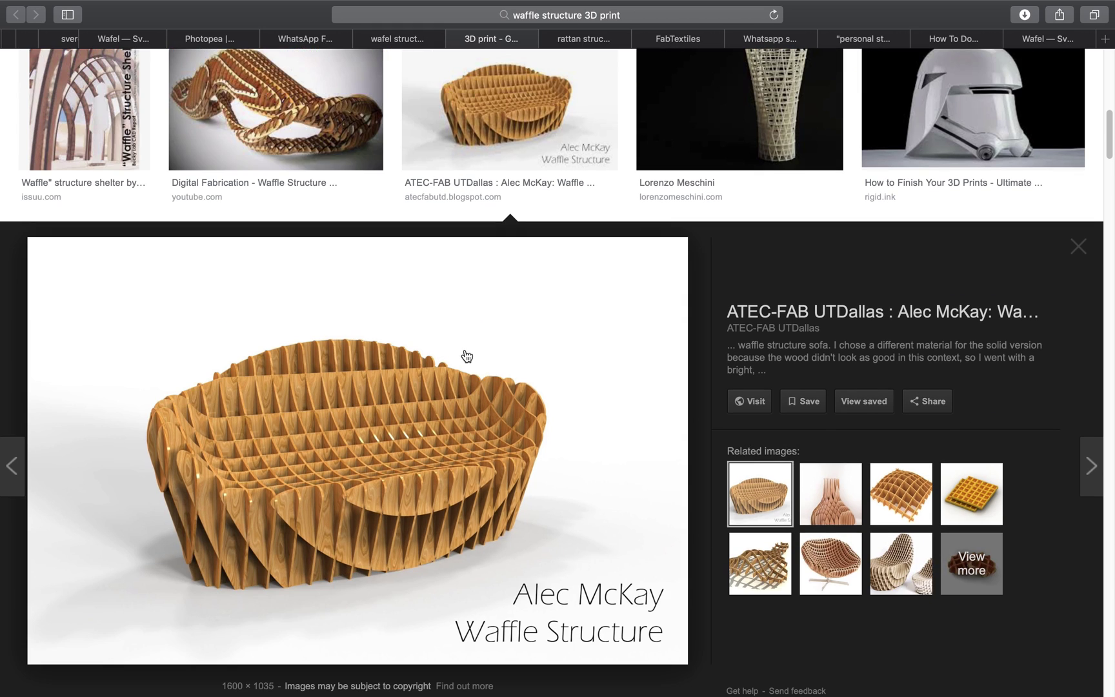
{"action": "scroll", "coordinate": [466, 356], "scroll_direction": "down", "scroll_amount": 10}
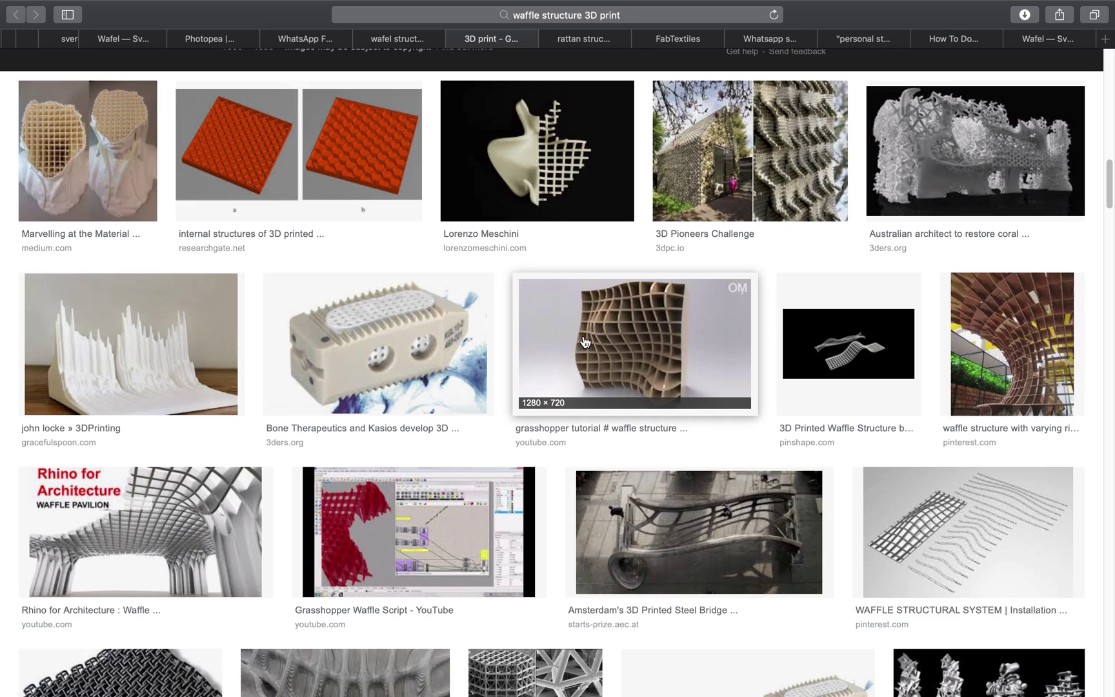
{"action": "scroll", "coordinate": [585, 342], "scroll_direction": "up", "scroll_amount": 15}
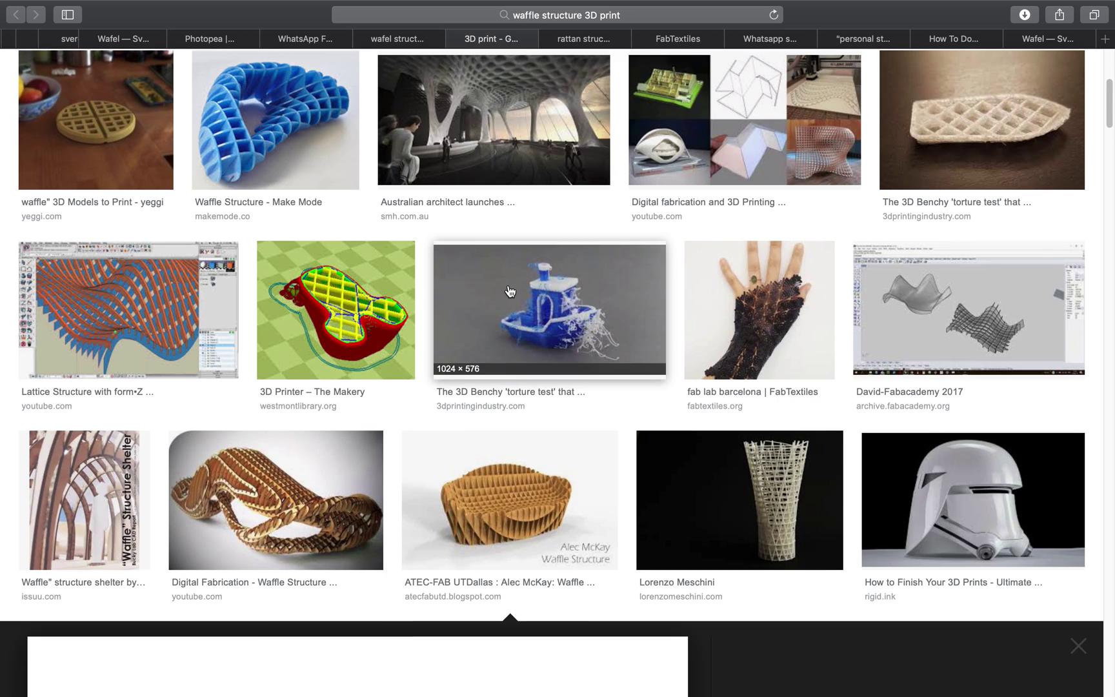
Step: Enlarge the blue Make Mode waffle structure and the teardrop-shaped Growth waffle model among the image results
{"action": "scroll", "coordinate": [387, 258], "scroll_direction": "up", "scroll_amount": 4}
{"action": "left_click", "coordinate": [287, 356]}
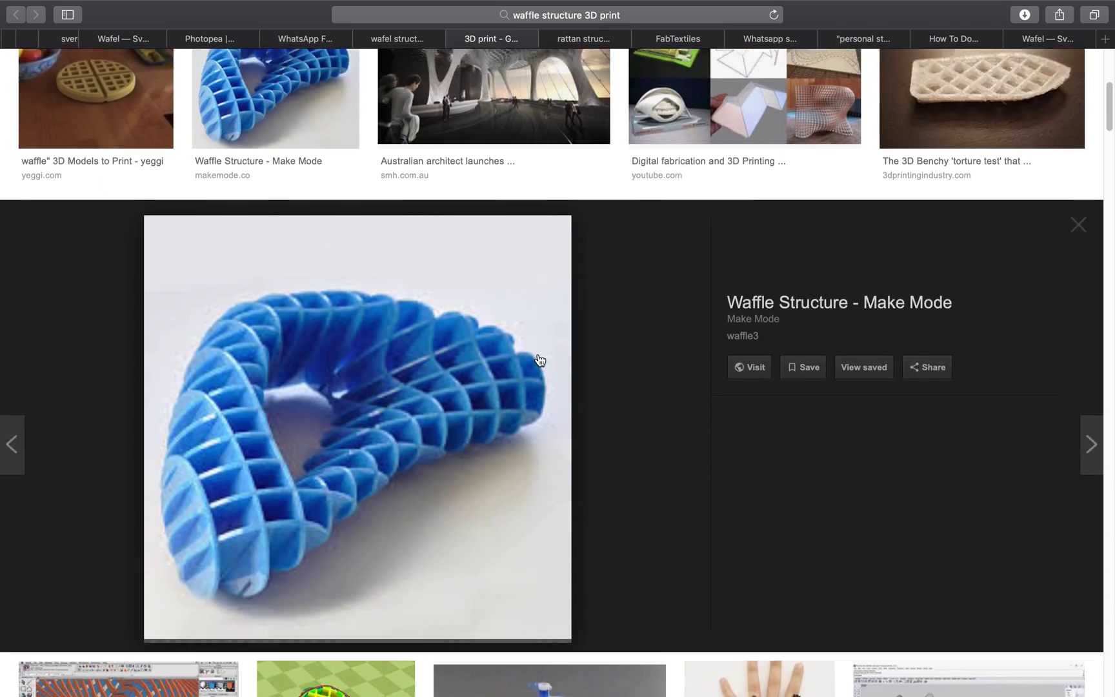
{"action": "scroll", "coordinate": [524, 335], "scroll_direction": "up", "scroll_amount": 7}
{"action": "left_click", "coordinate": [557, 303]}
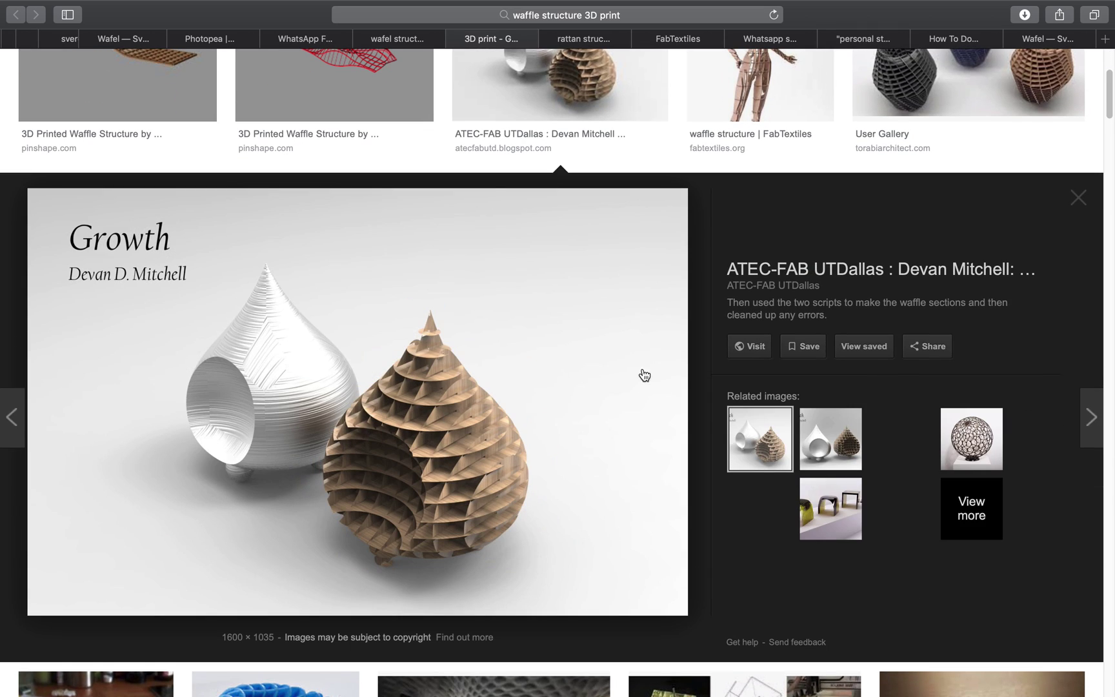
{"action": "scroll", "coordinate": [692, 308], "scroll_direction": "up", "scroll_amount": 2}
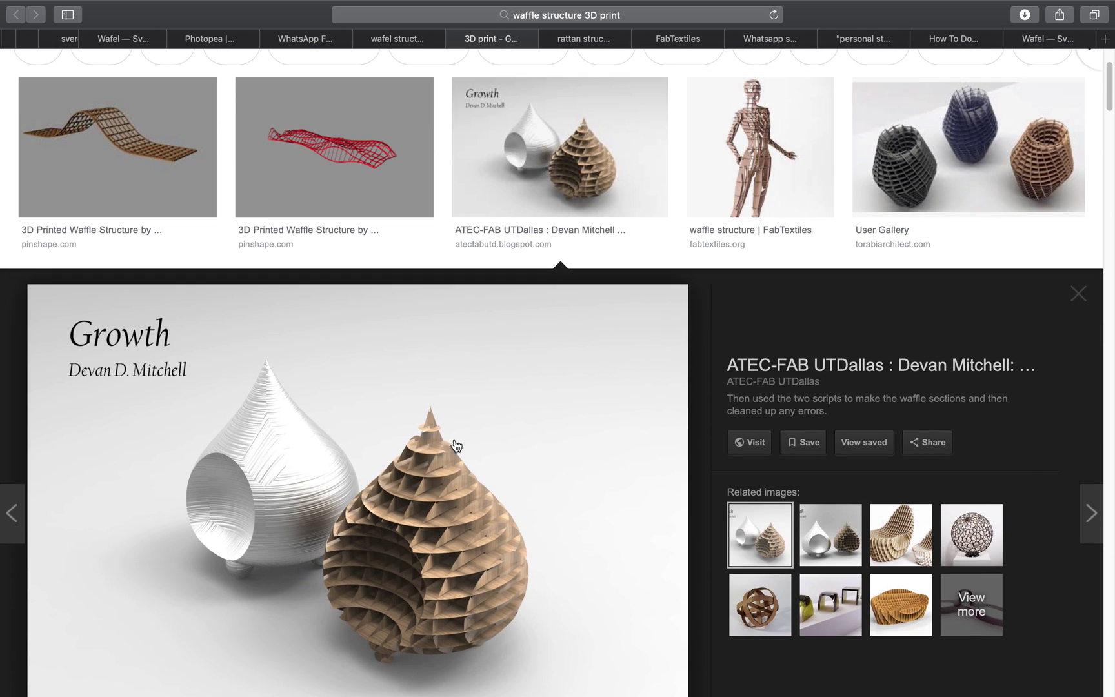
Step: View the enlarged FabTextiles waffle mannequin and compare it with the surrounding waffle structure images
{"action": "left_click", "coordinate": [738, 158]}
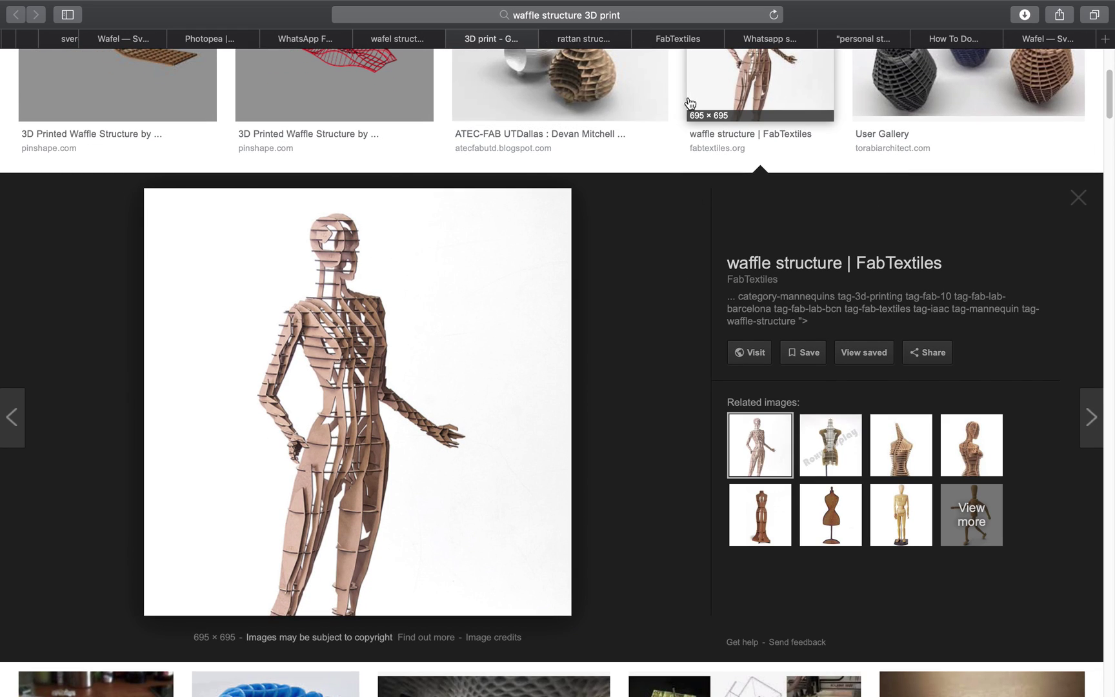
{"action": "scroll", "coordinate": [666, 256], "scroll_direction": "up", "scroll_amount": 2}
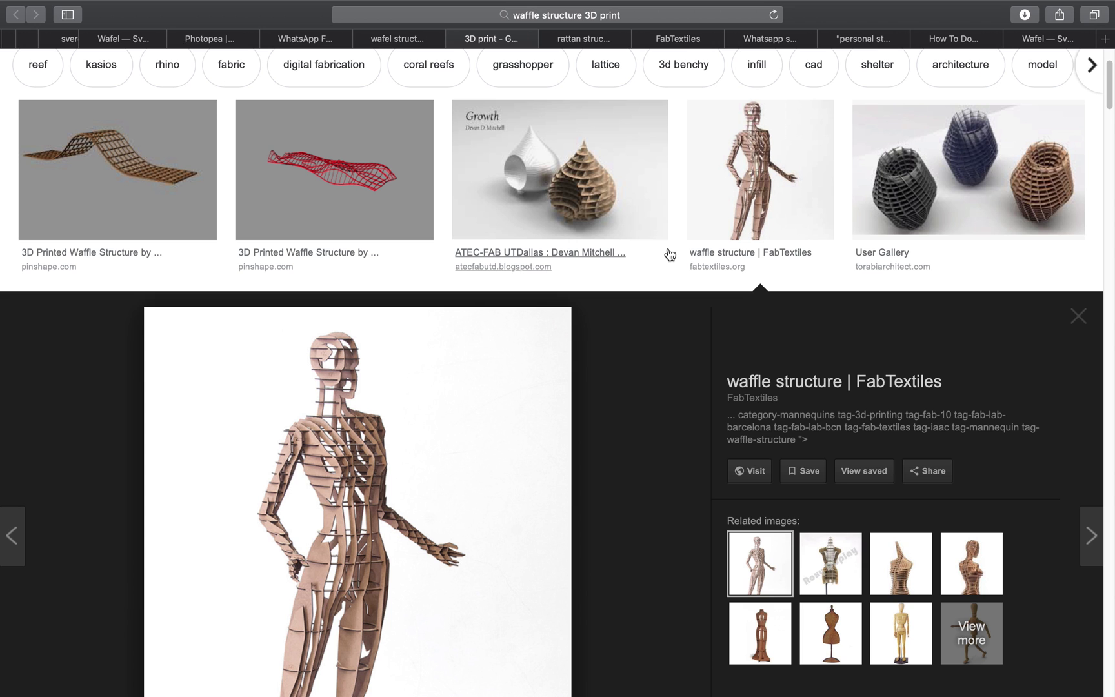
{"action": "scroll", "coordinate": [678, 291], "scroll_direction": "down", "scroll_amount": 10}
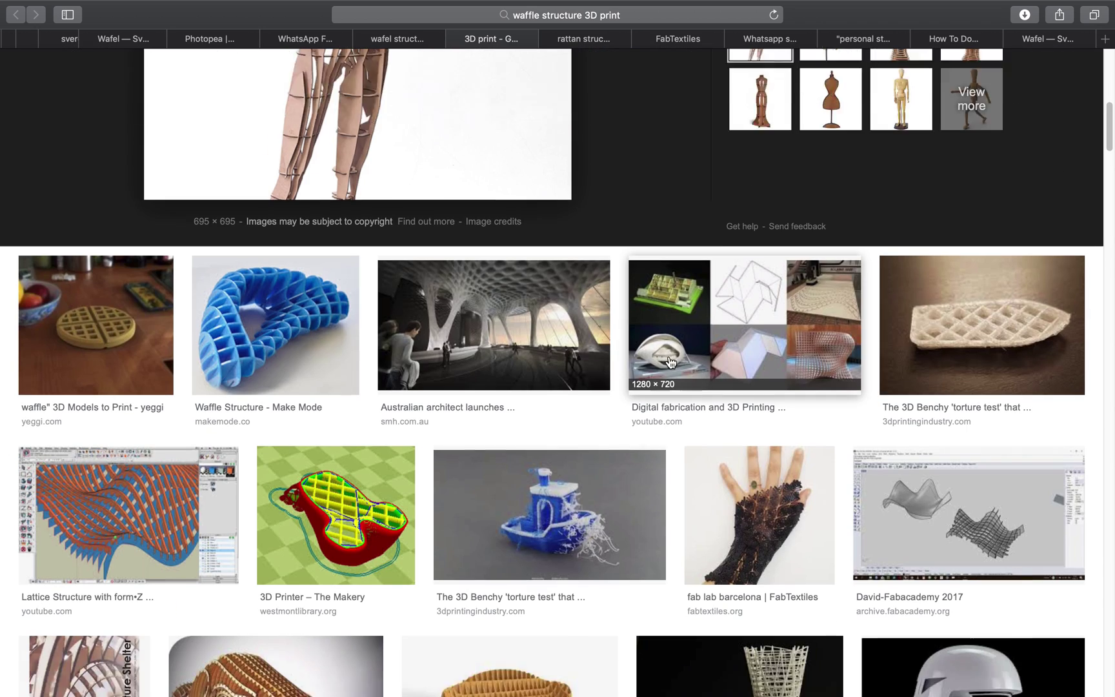
{"action": "scroll", "coordinate": [676, 372], "scroll_direction": "down", "scroll_amount": 6}
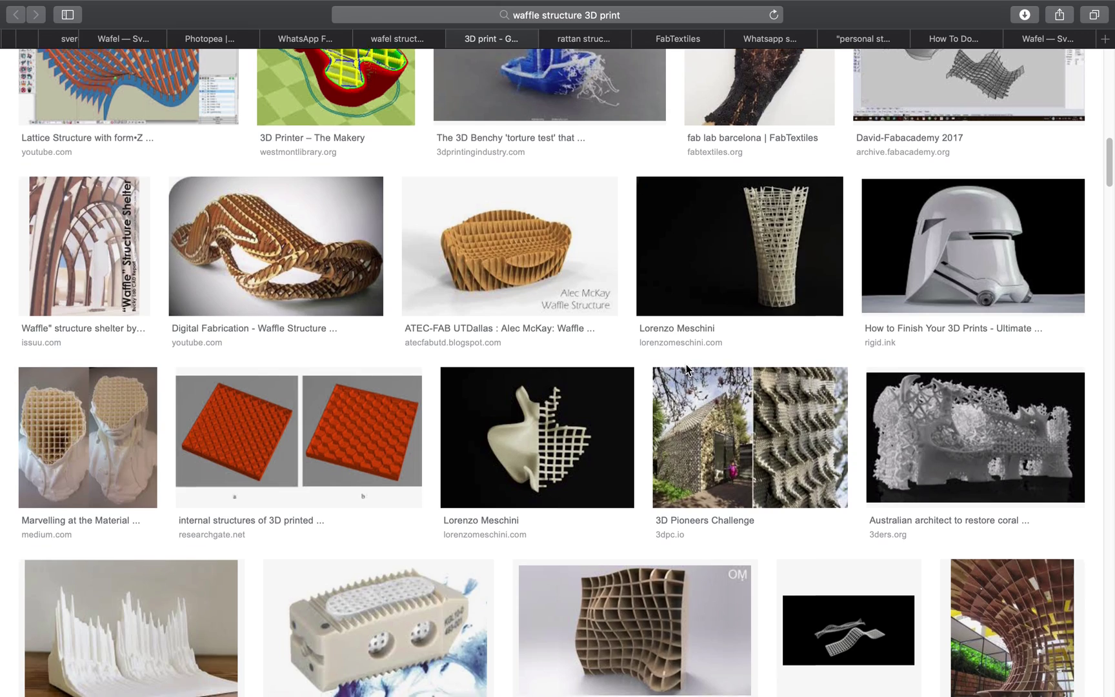
{"action": "scroll", "coordinate": [688, 369], "scroll_direction": "up", "scroll_amount": 15}
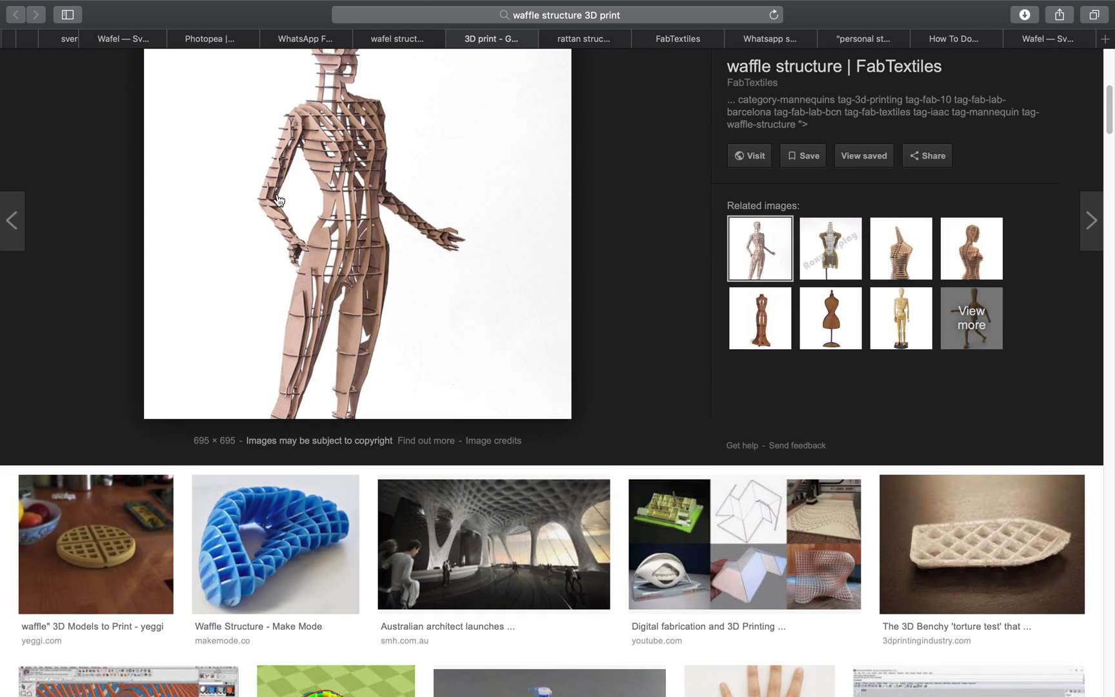
Step: Switch back to the cylinder scene in Blender and collapse the node editor's properties sidebar to widen the node tree view
{"action": "key", "text": "ctrl+Left"}
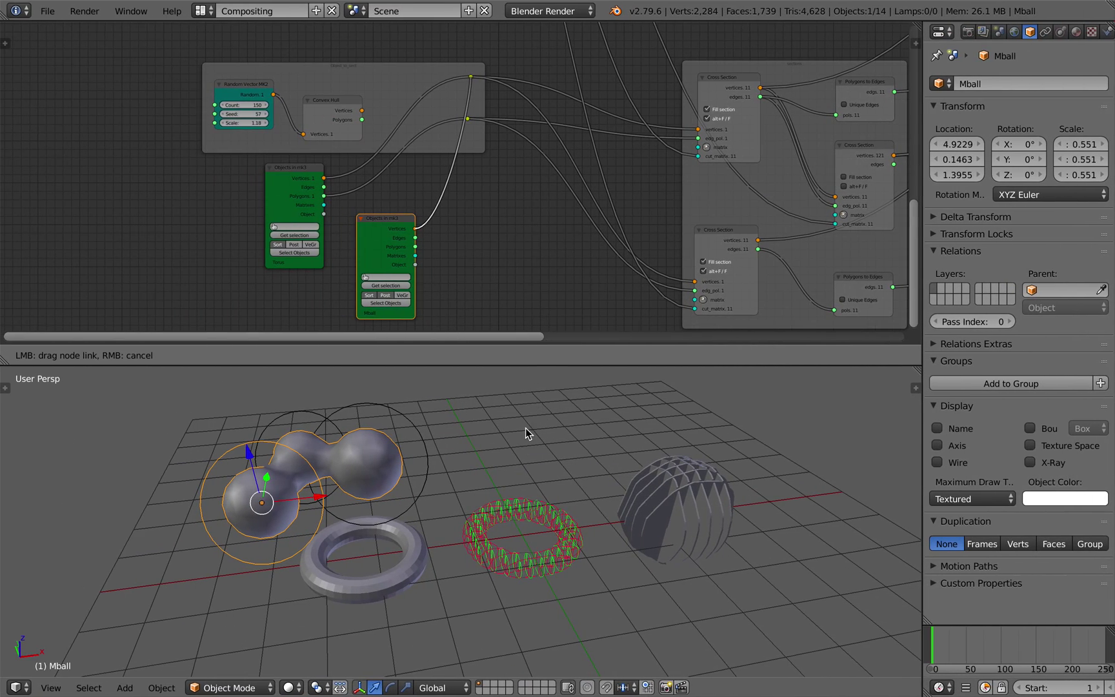
{"action": "key", "text": "ctrl+Left"}
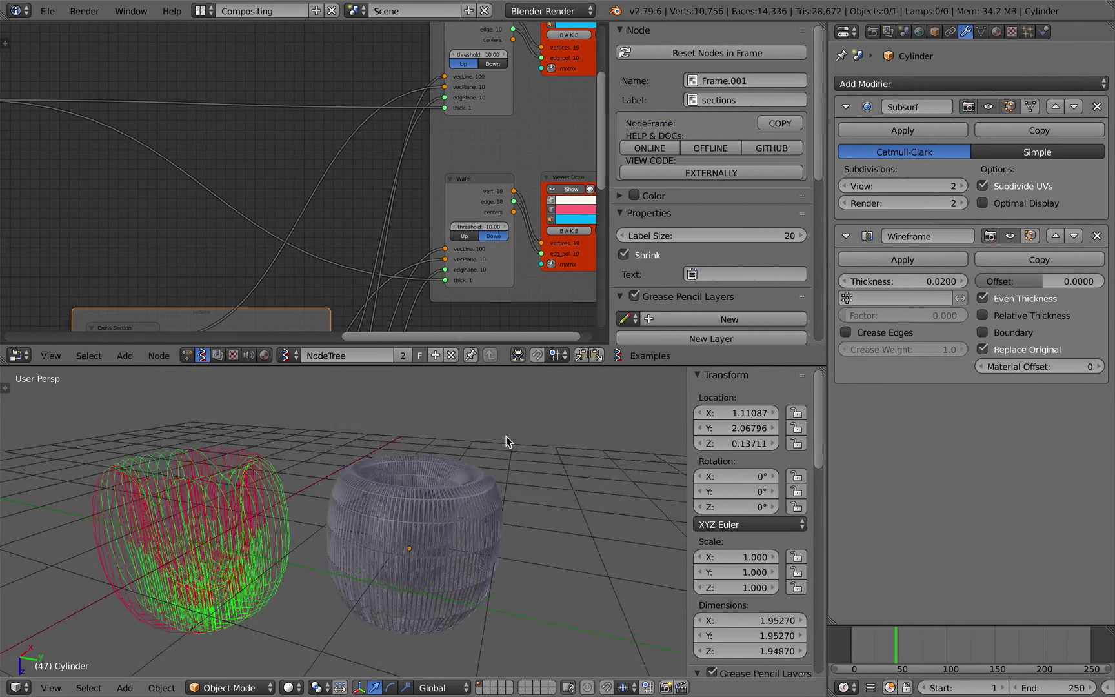
{"action": "scroll", "coordinate": [299, 236], "scroll_direction": "down", "scroll_amount": 4}
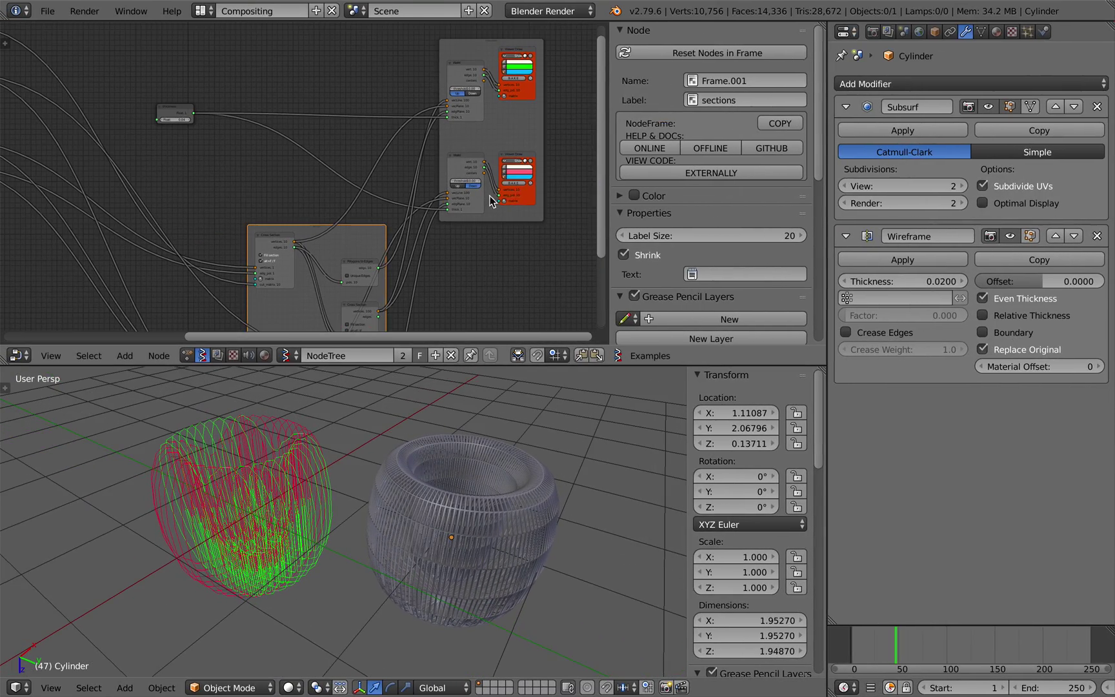
{"action": "left_click_drag", "start_coordinate": [609, 153], "coordinate": [810, 167]}
{"action": "scroll", "coordinate": [363, 176], "scroll_direction": "down", "scroll_amount": 2}
{"action": "middle_click_drag", "start_coordinate": [363, 177], "coordinate": [451, 114]}
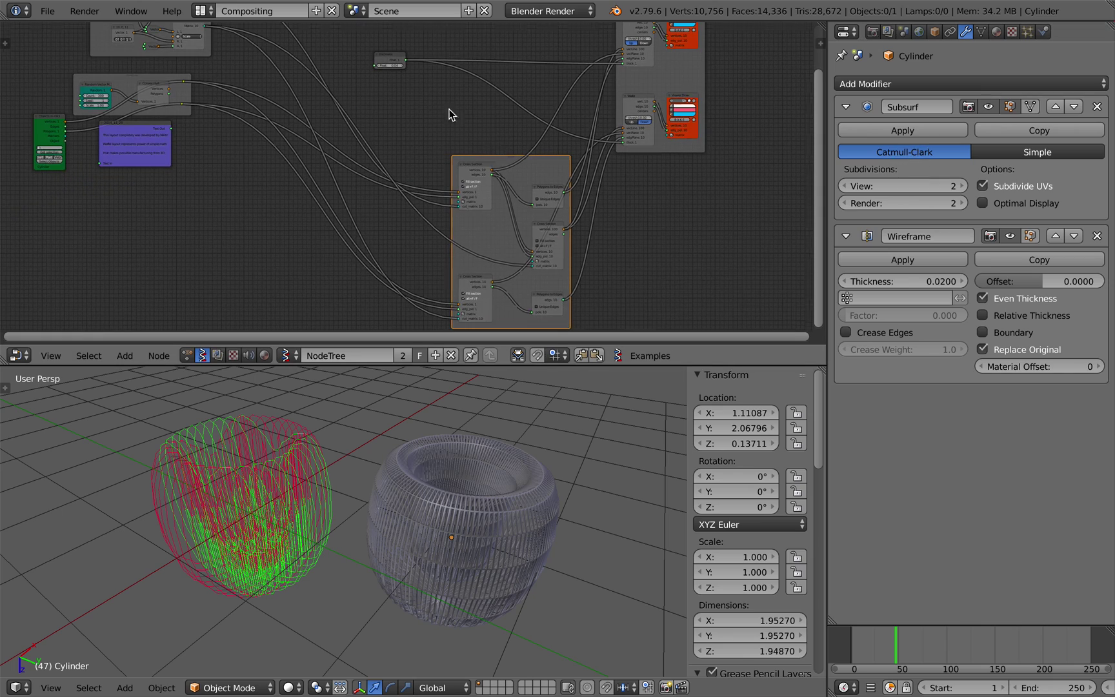
Step: Examine the full waffle node layout and compare the green and red section curves with the wireframe cylinder
{"action": "middle_click_drag", "start_coordinate": [460, 224], "coordinate": [545, 233]}
{"action": "middle_click_drag", "start_coordinate": [352, 172], "coordinate": [411, 241]}
{"action": "scroll", "coordinate": [348, 207], "scroll_direction": "right", "scroll_amount": 5, "text": "ctrl"}
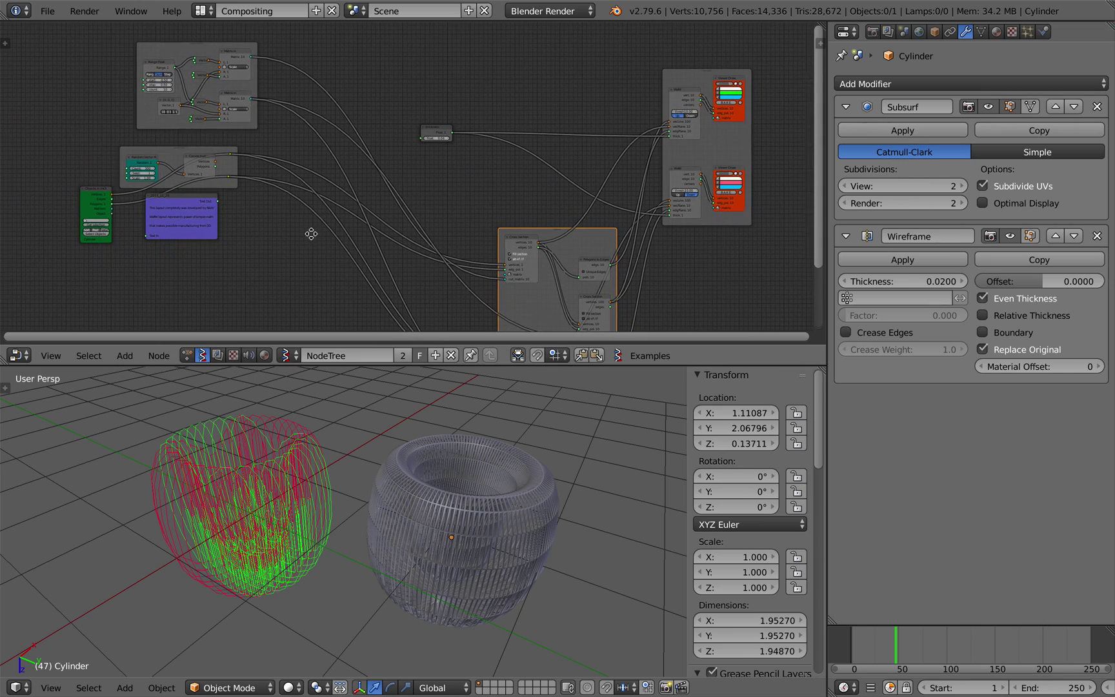
{"action": "scroll", "coordinate": [329, 234], "scroll_direction": "up", "scroll_amount": 1}
{"action": "scroll", "coordinate": [329, 227], "scroll_direction": "down", "scroll_amount": 3}
{"action": "mouse_move", "coordinate": [338, 476]}
{"action": "middle_mouse_down"}
{"action": "mouse_move", "coordinate": [338, 433]}
{"action": "mouse_move", "coordinate": [348, 491]}
{"action": "middle_mouse_up"}
{"action": "middle_click_drag", "start_coordinate": [433, 431], "coordinate": [460, 441]}
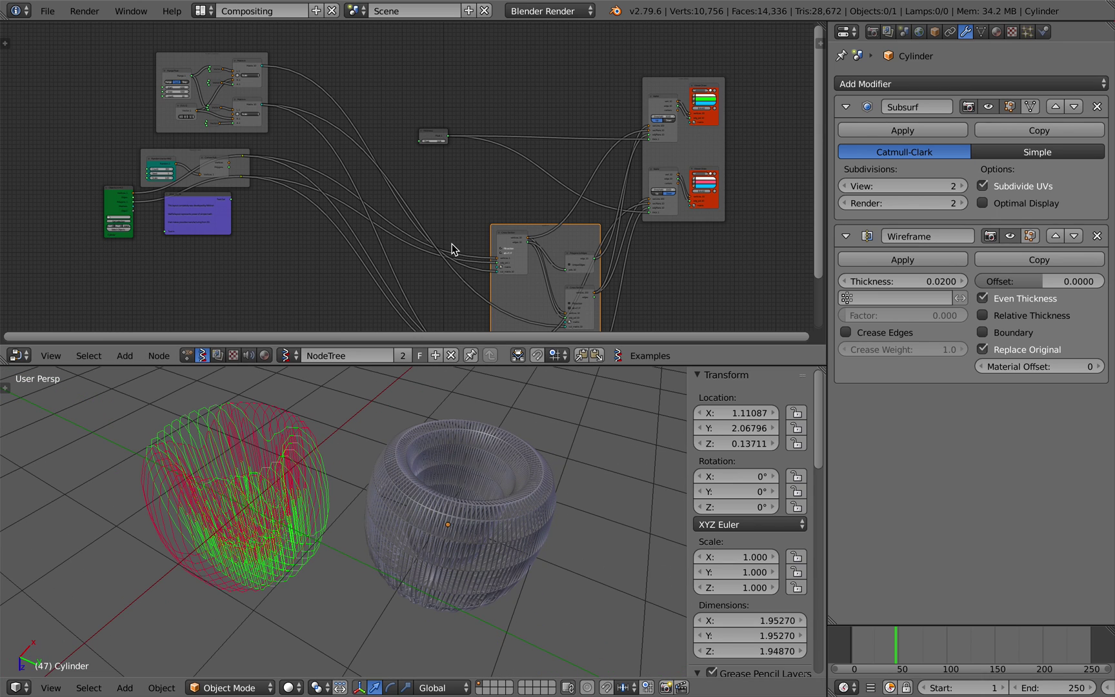